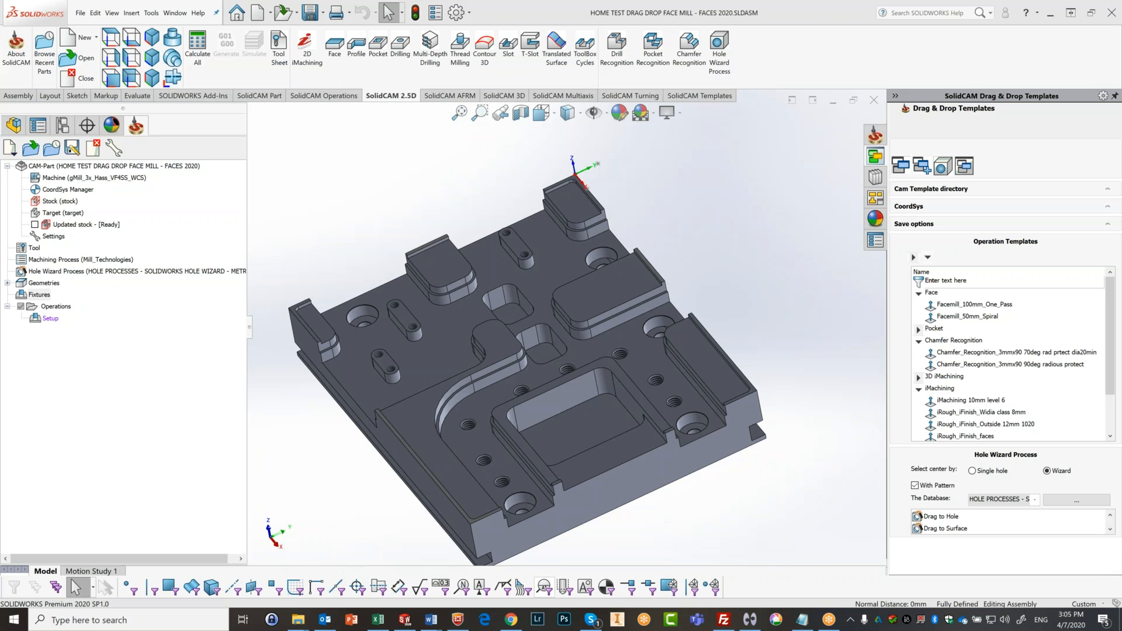
scroll(575, 553, up, 3)
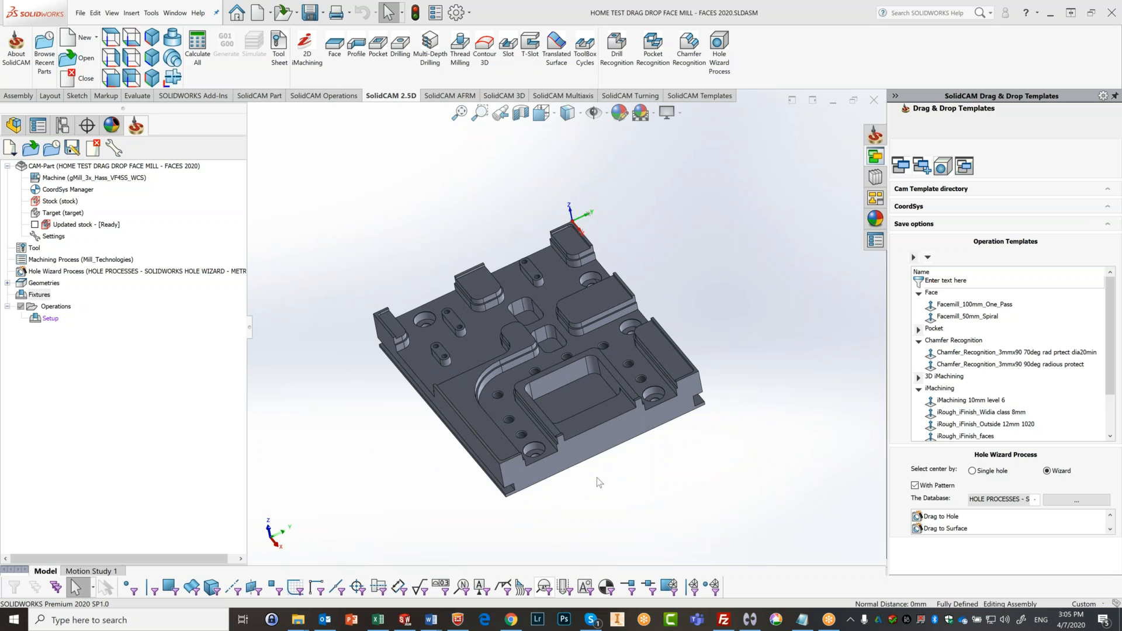
click(319, 64)
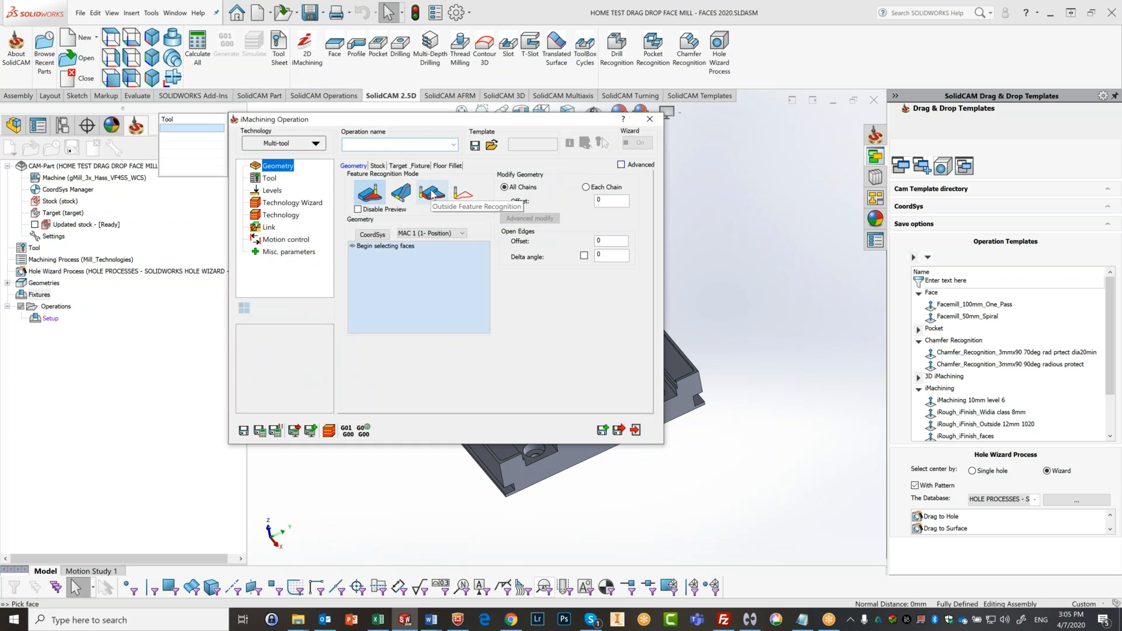
click(649, 118)
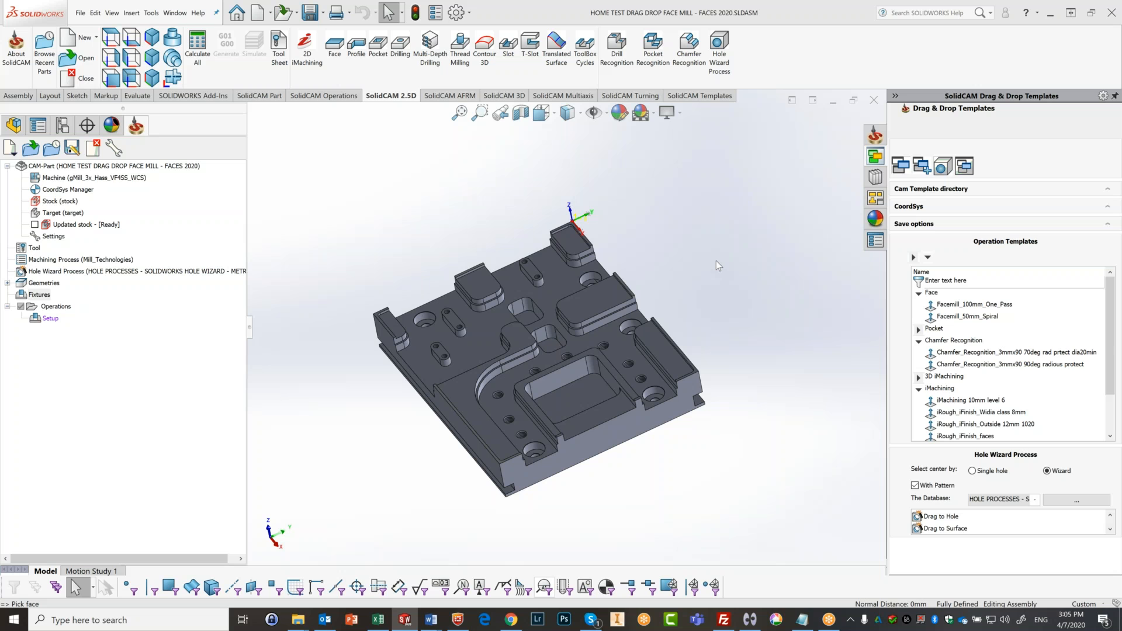
Step: Start a Profile operation and begin defining a new contour geometry for it
click(357, 59)
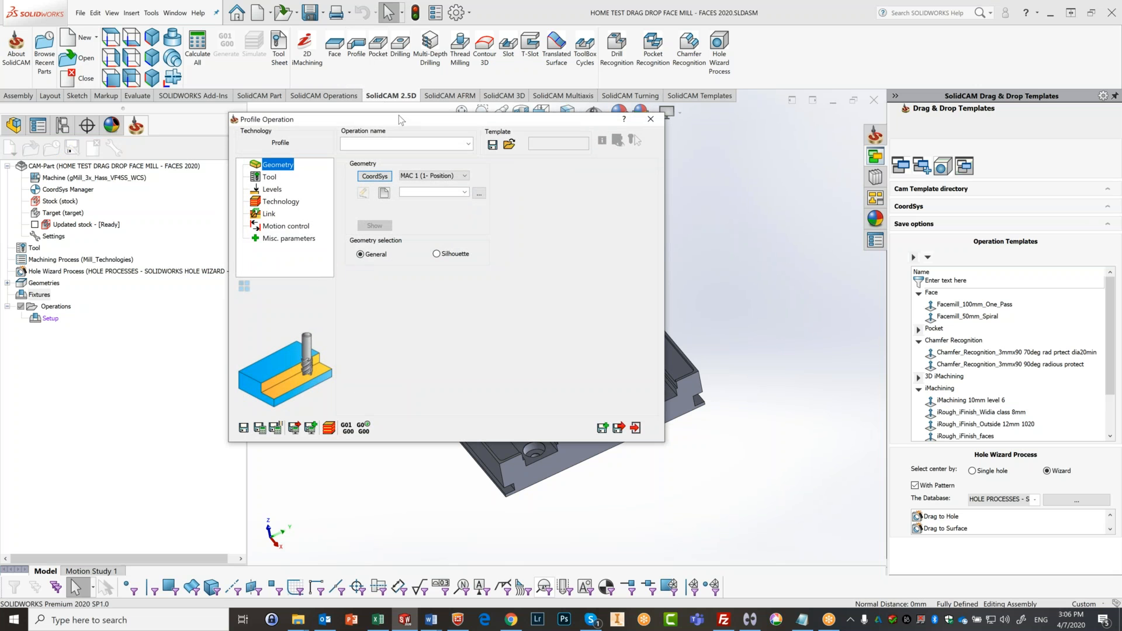
drag(406, 119, 465, 57)
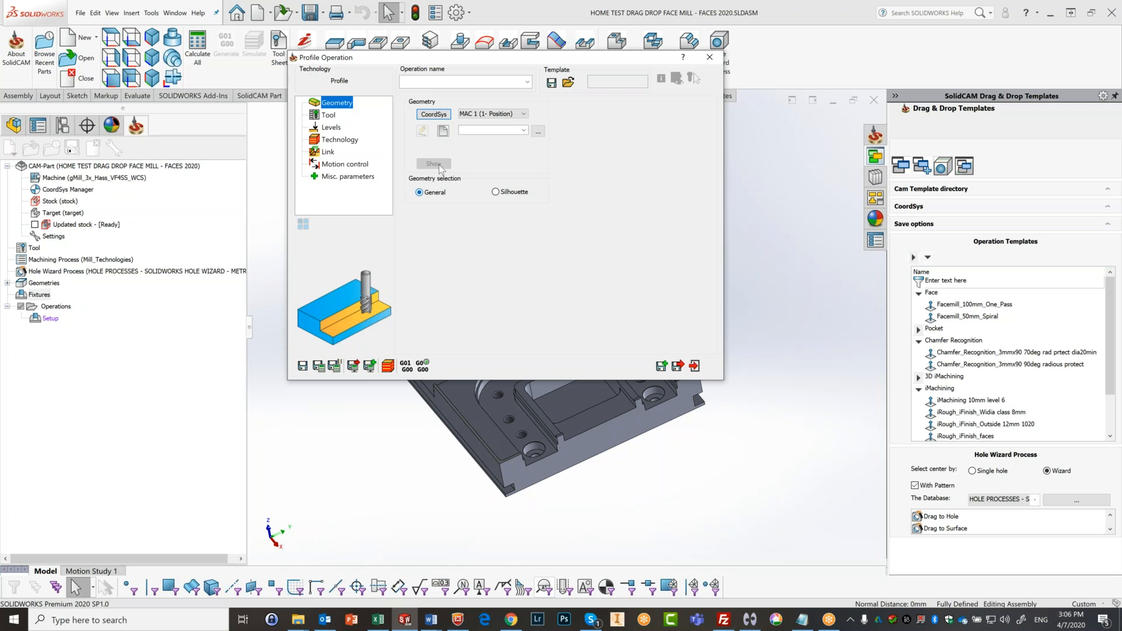
click(443, 131)
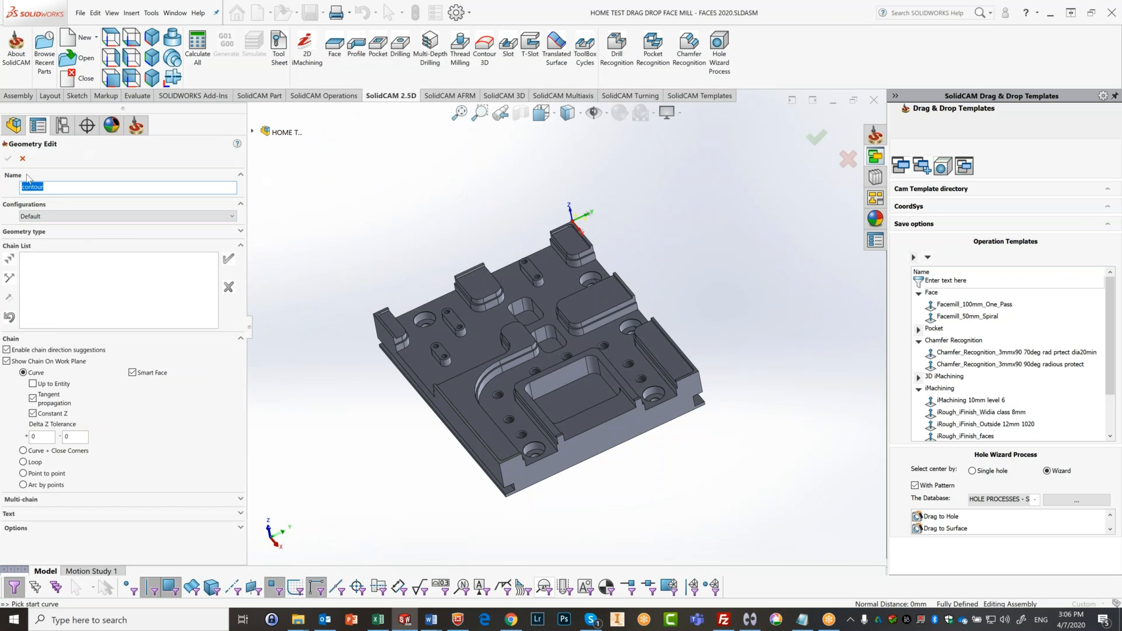
click(8, 158)
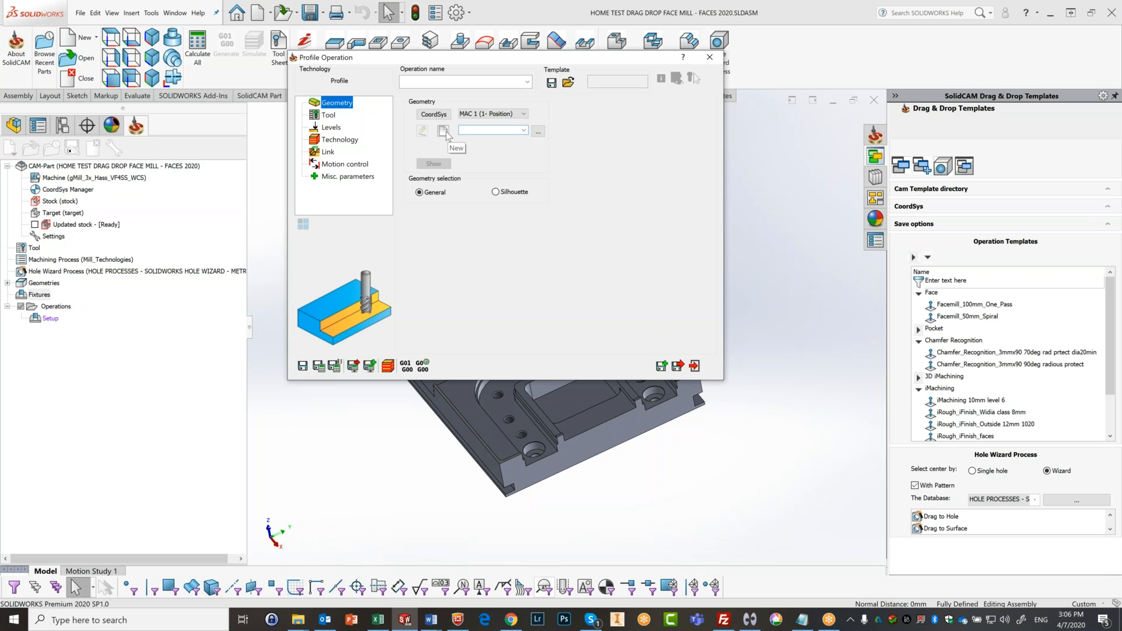
click(445, 133)
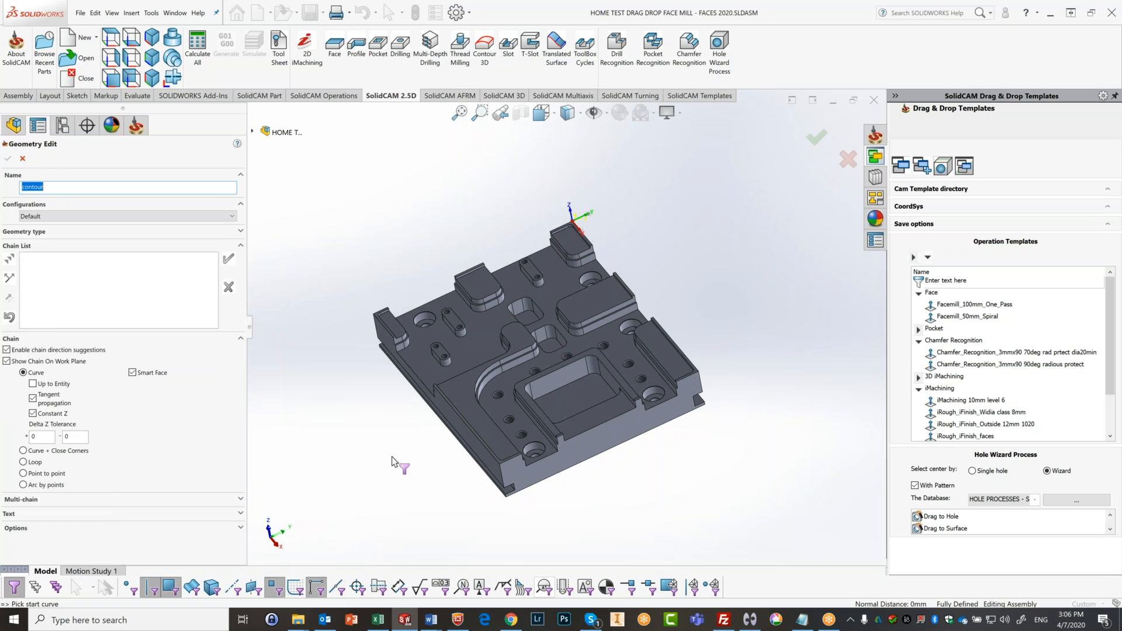
Step: Turn off the Tangent propagation and Constant Z options for curve chain selection
middle_drag(419, 450, 350, 468)
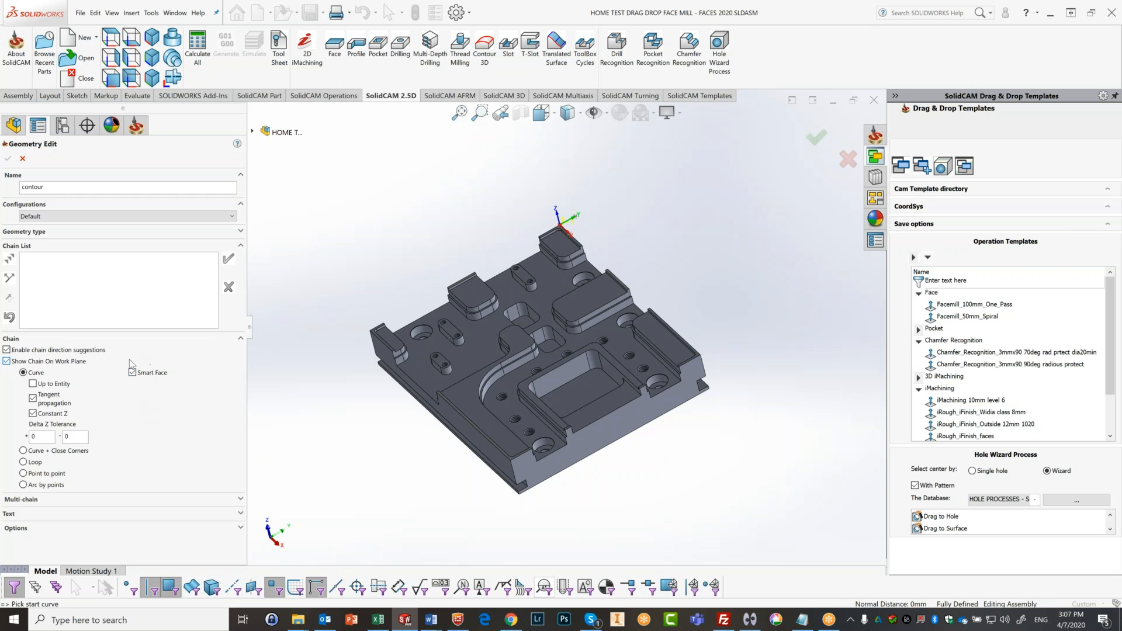
middle_drag(408, 460, 435, 394)
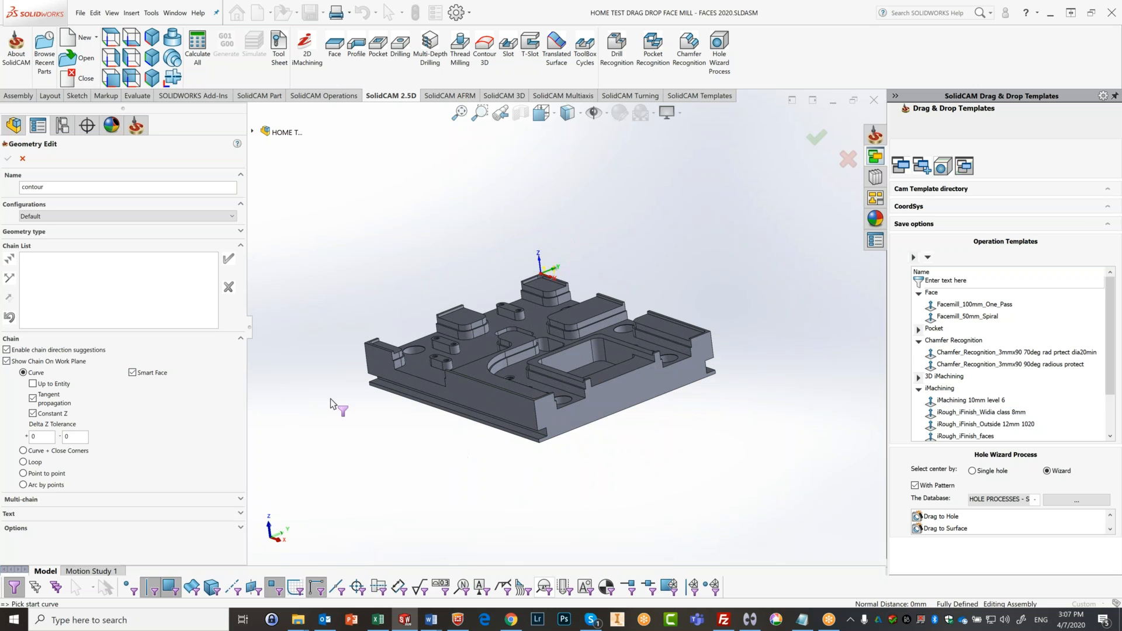
middle_drag(739, 297, 744, 337)
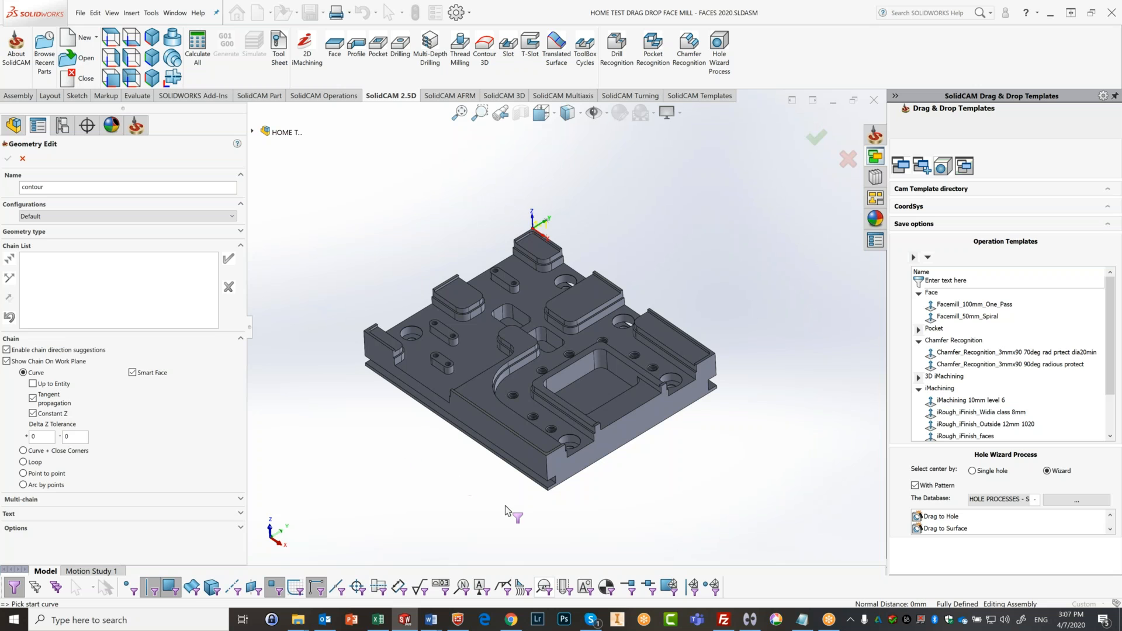
scroll(517, 504, down, 2)
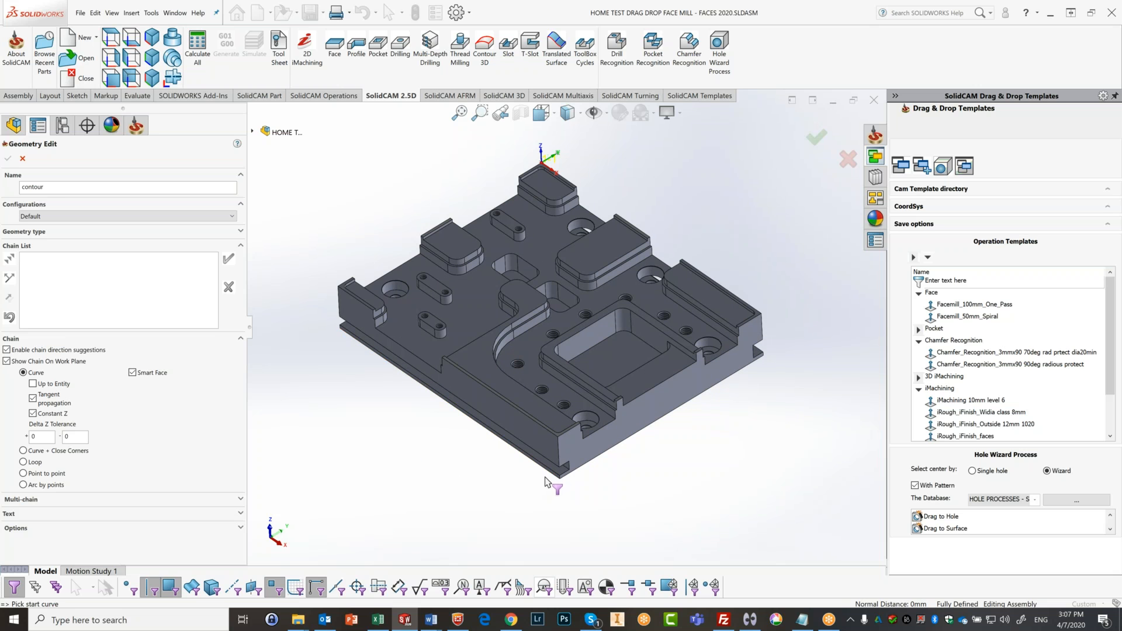
click(33, 399)
click(33, 413)
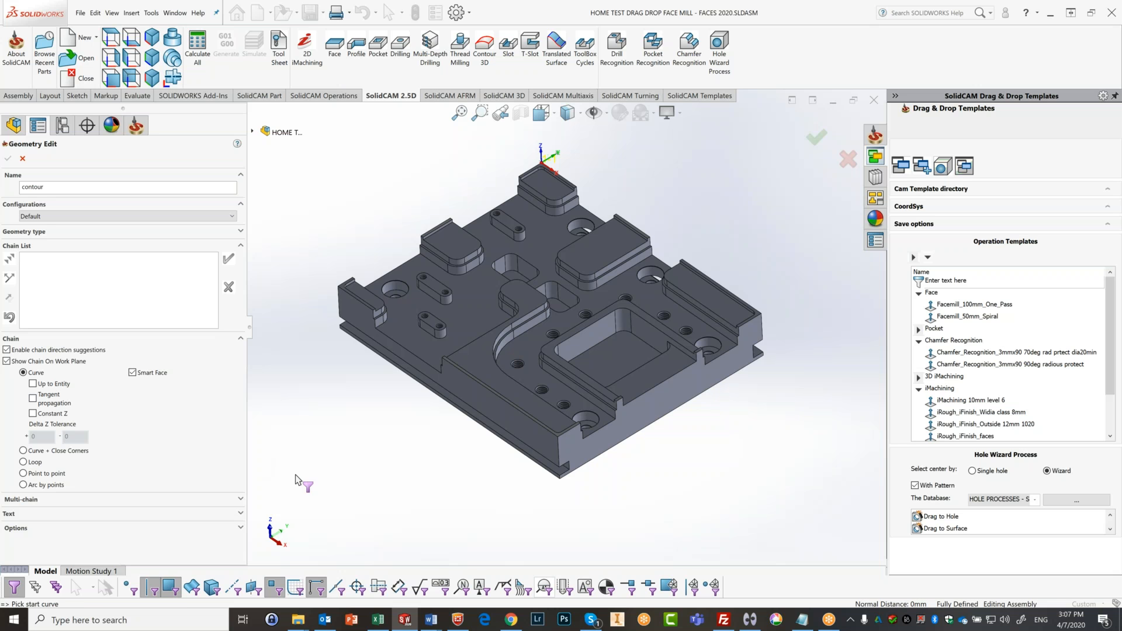
Step: Start the contour chain on the plate's long bottom edge below the side step and try reversing the chain direction
middle_drag(296, 474, 297, 439)
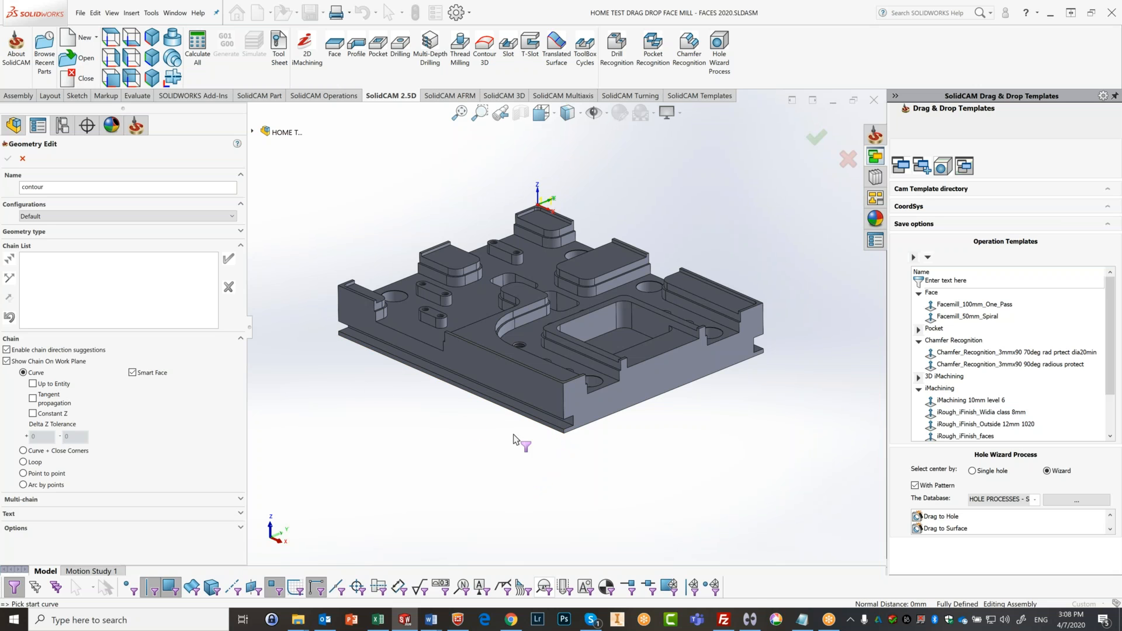
click(554, 434)
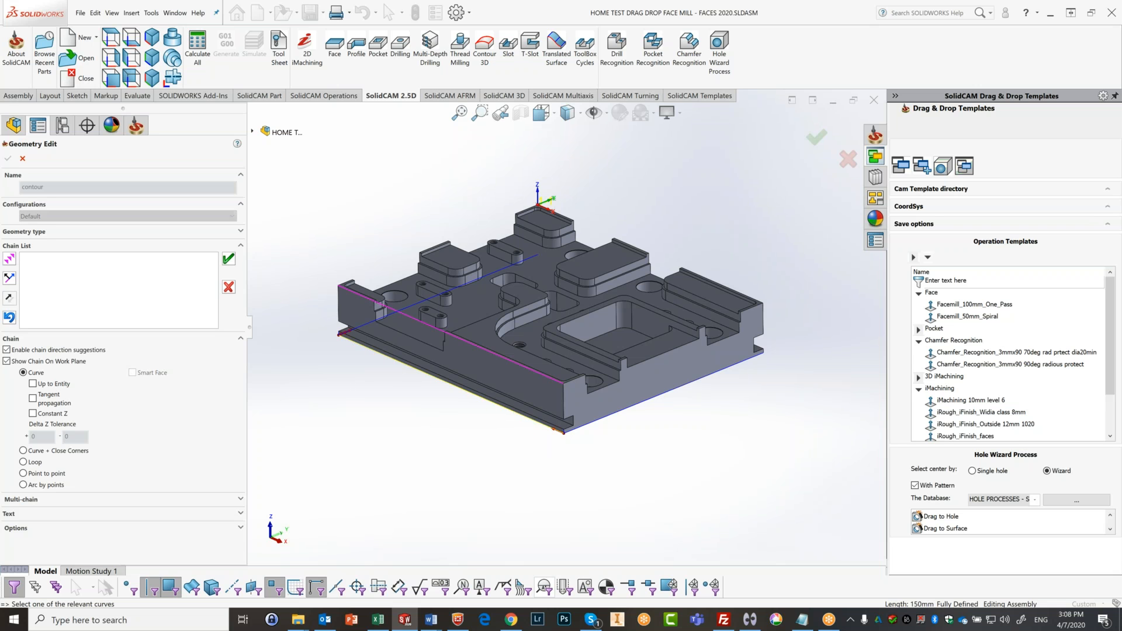
scroll(485, 429, down, 6)
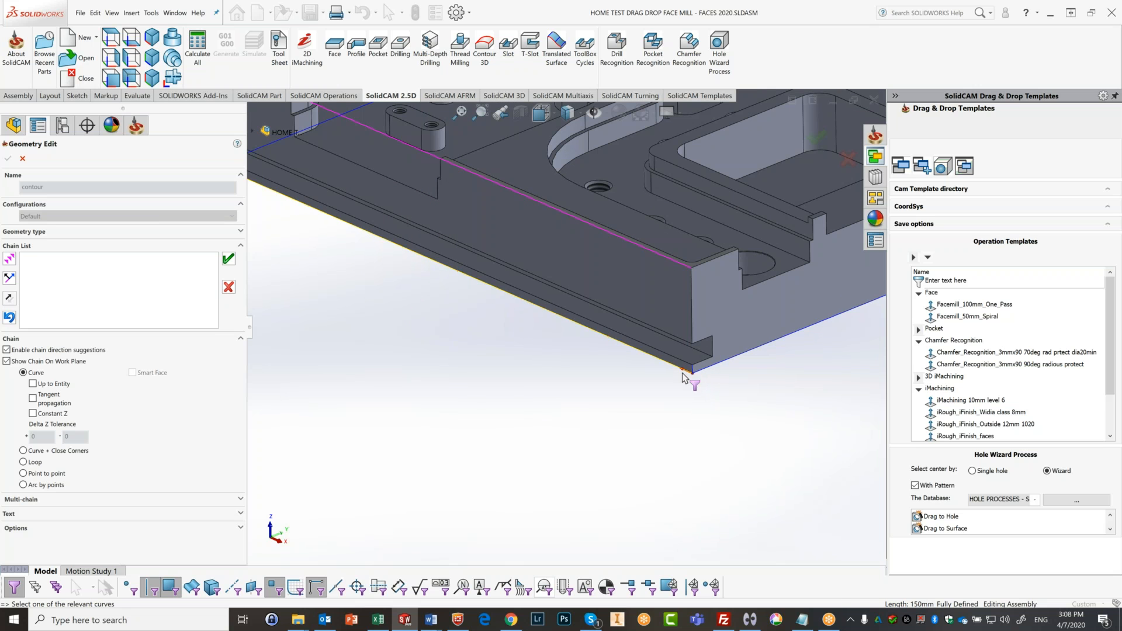
scroll(267, 299, up, 2)
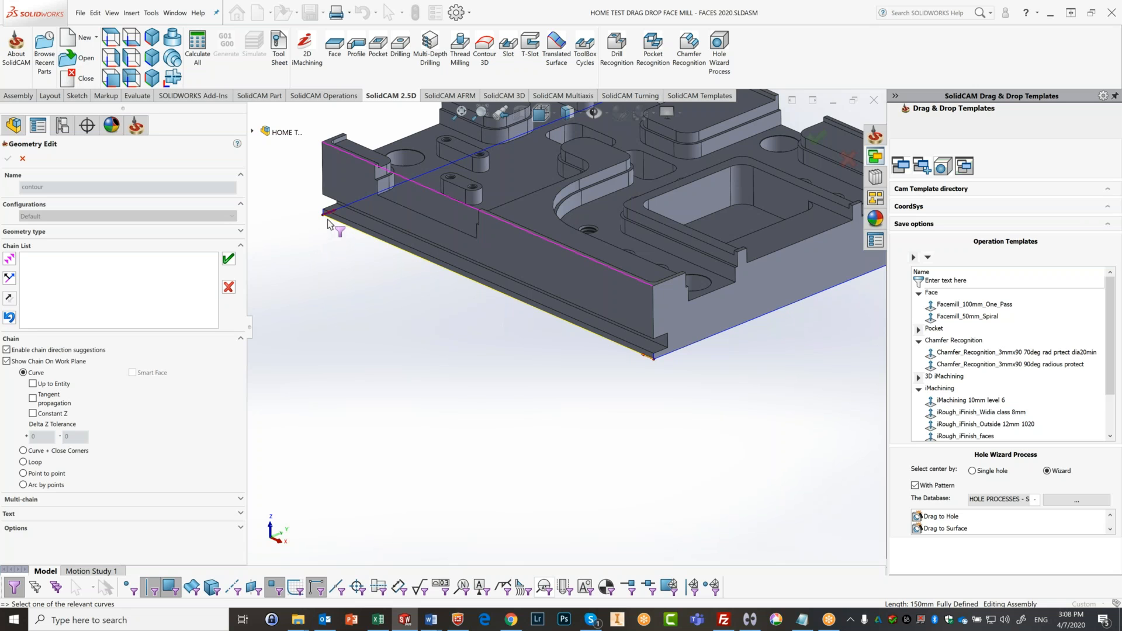
scroll(577, 349, up, 3)
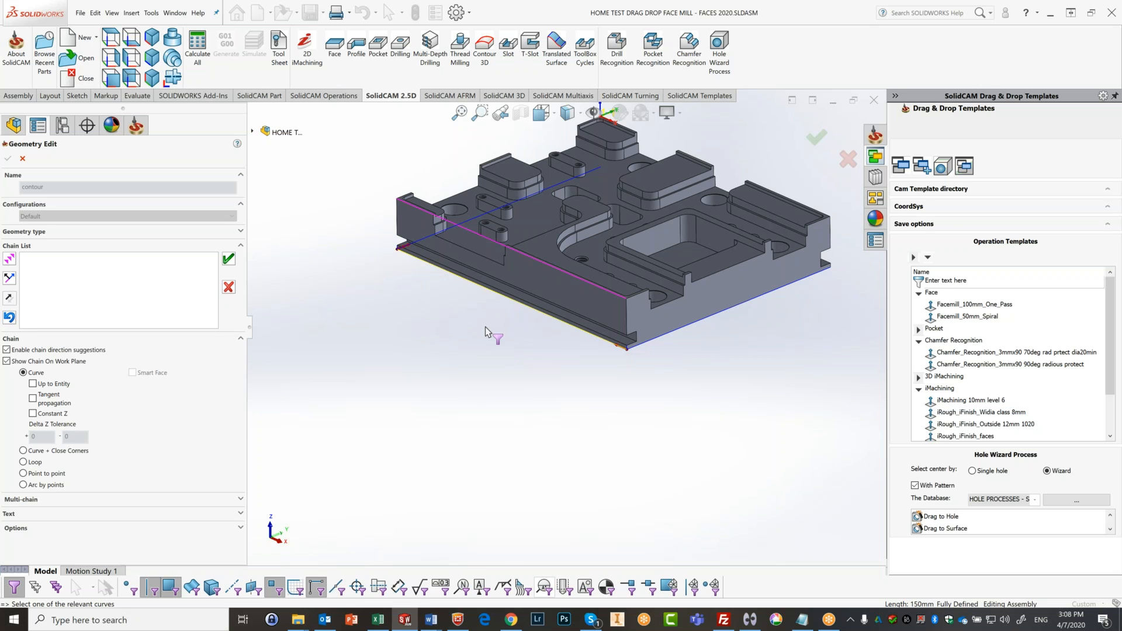
click(9, 299)
click(10, 299)
Step: Check the suggested edges at the chain's end corner and extend the chain along the adjoining bottom edge
scroll(584, 345, down, 4)
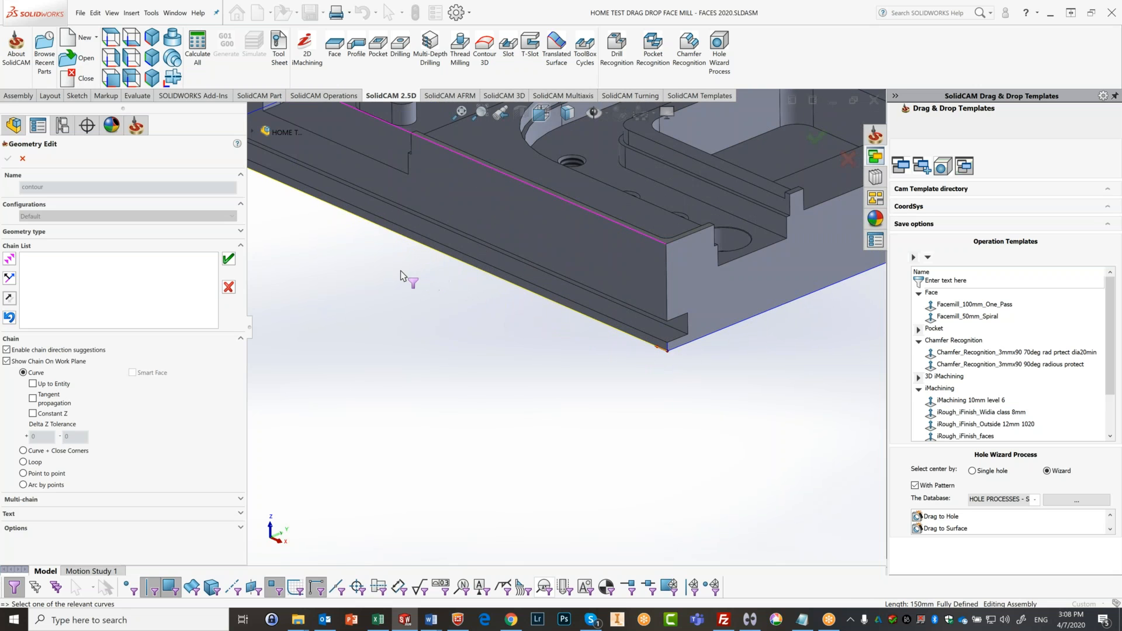
scroll(399, 272, up, 5)
middle_drag(397, 271, 597, 357)
scroll(608, 352, down, 5)
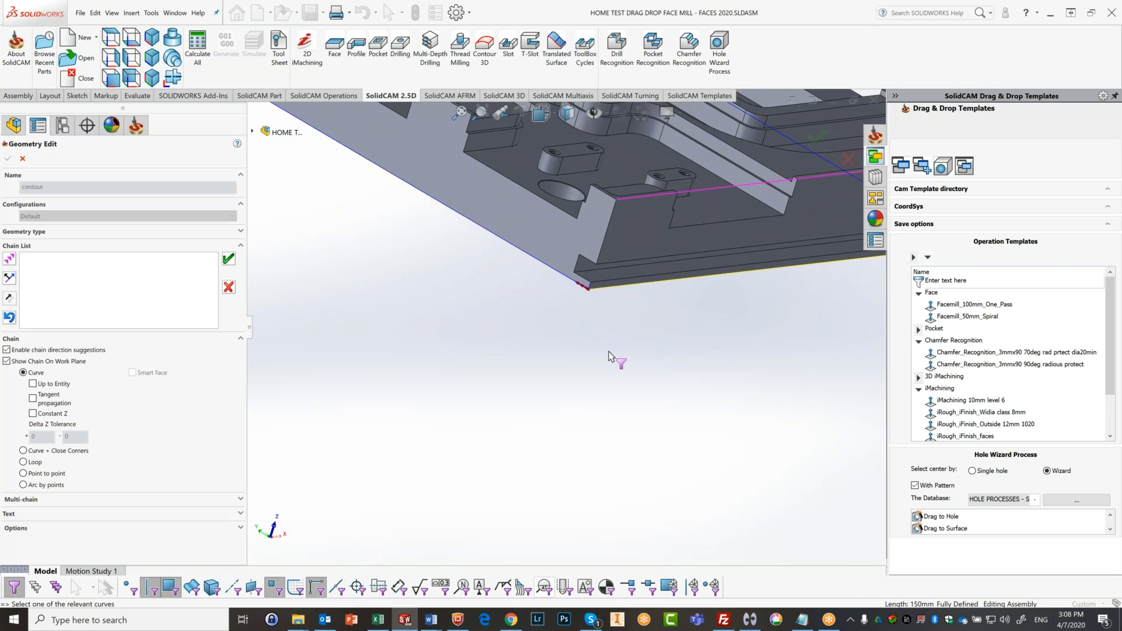
scroll(534, 199, down, 1)
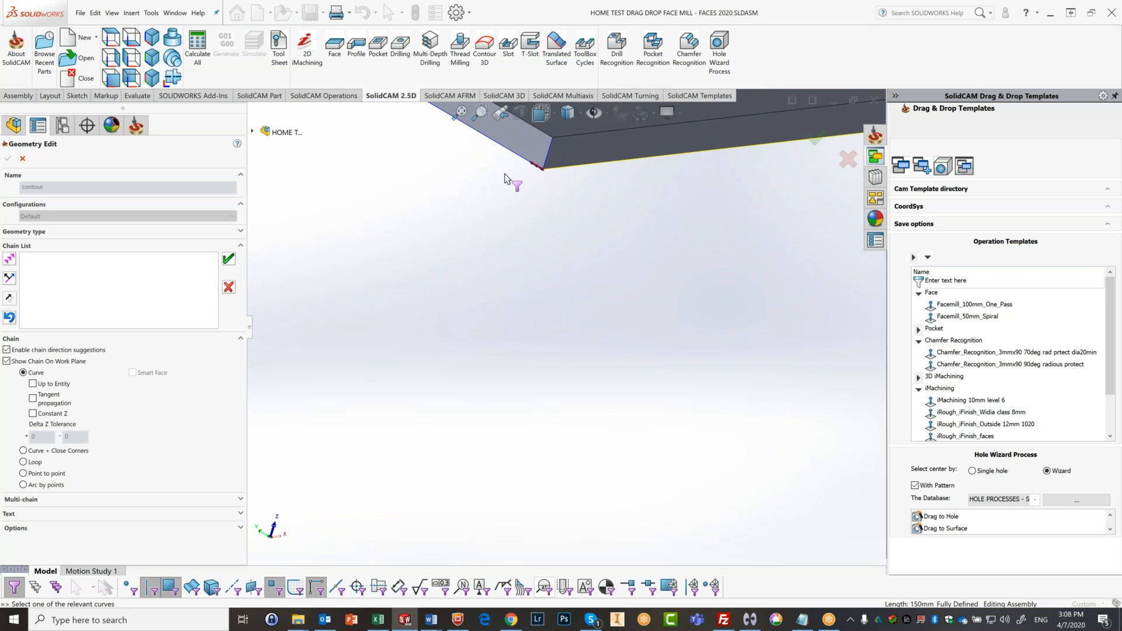
scroll(505, 174, up, 2)
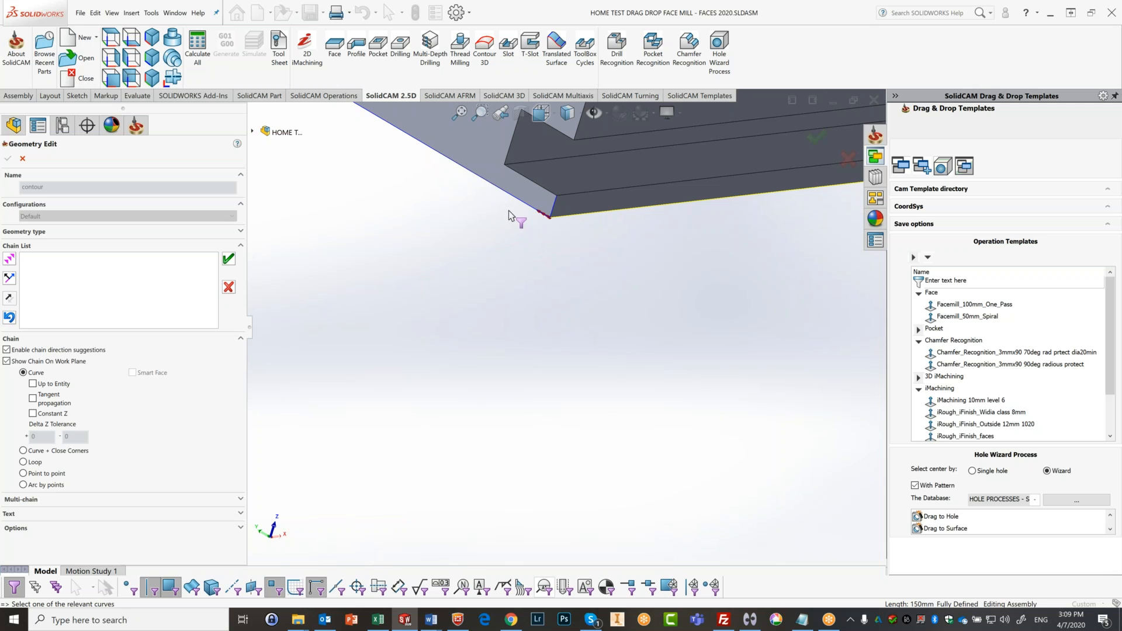
click(539, 208)
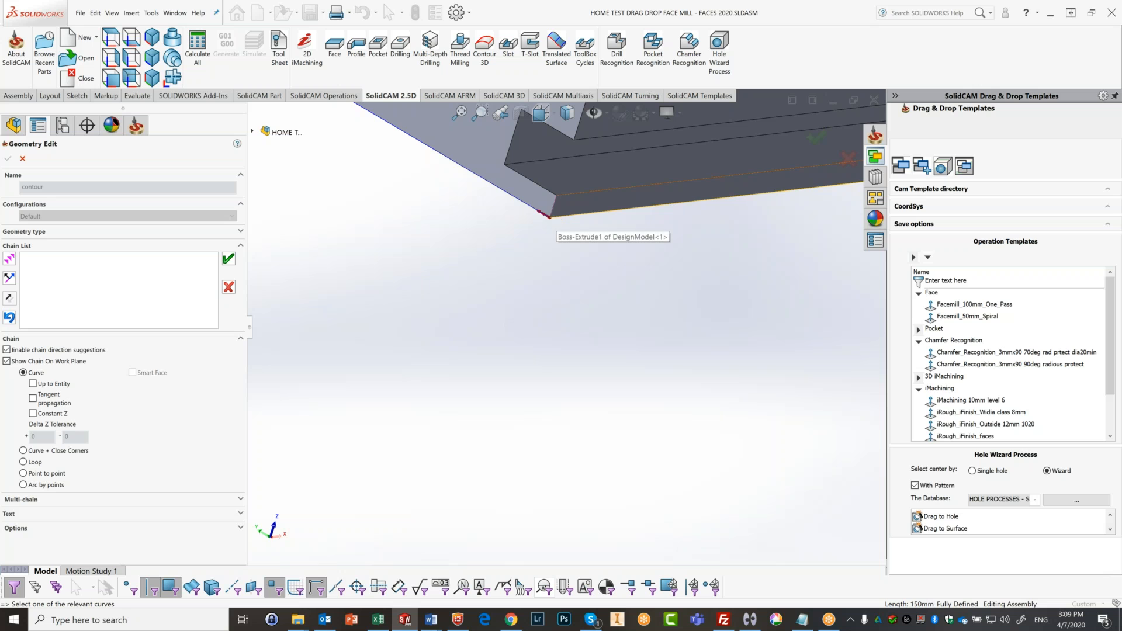
scroll(552, 230, down, 1)
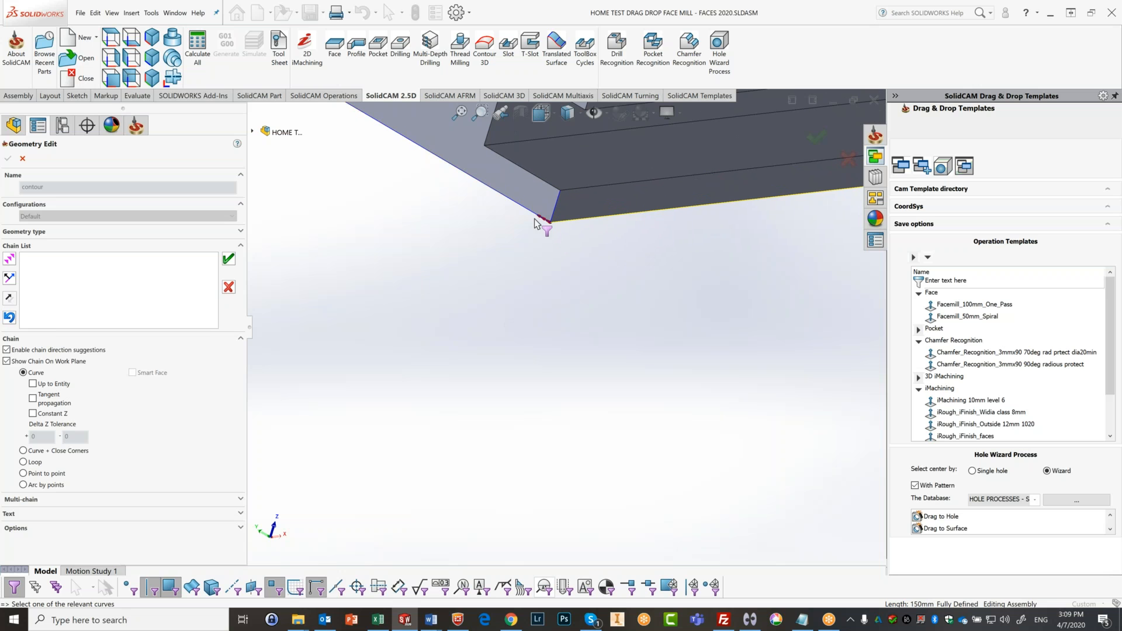
scroll(529, 223, up, 4)
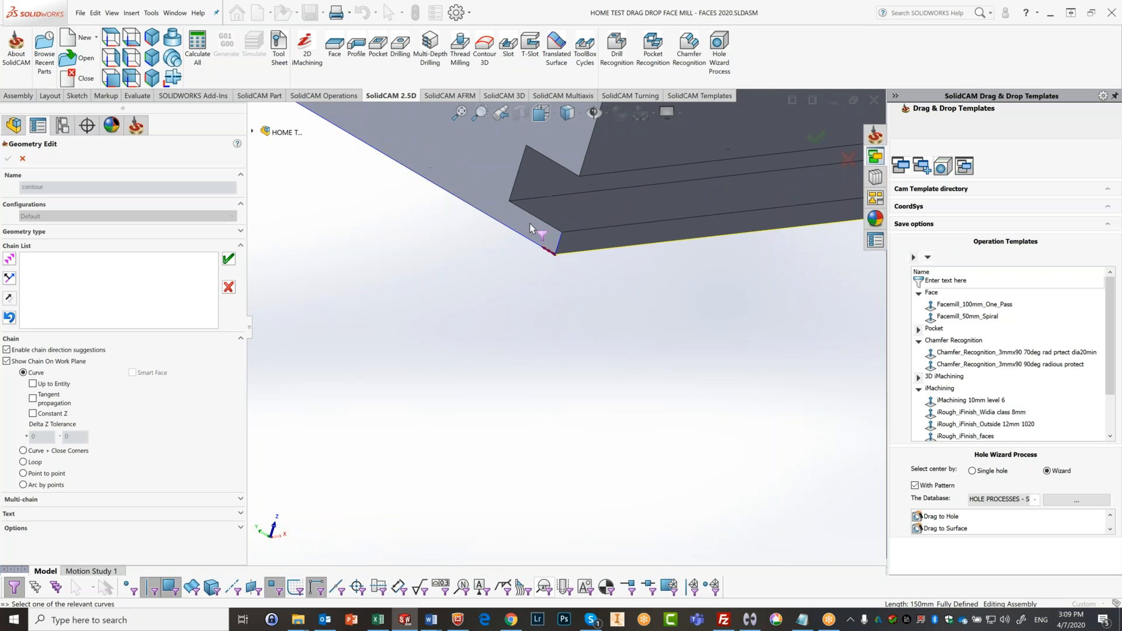
scroll(564, 323, up, 3)
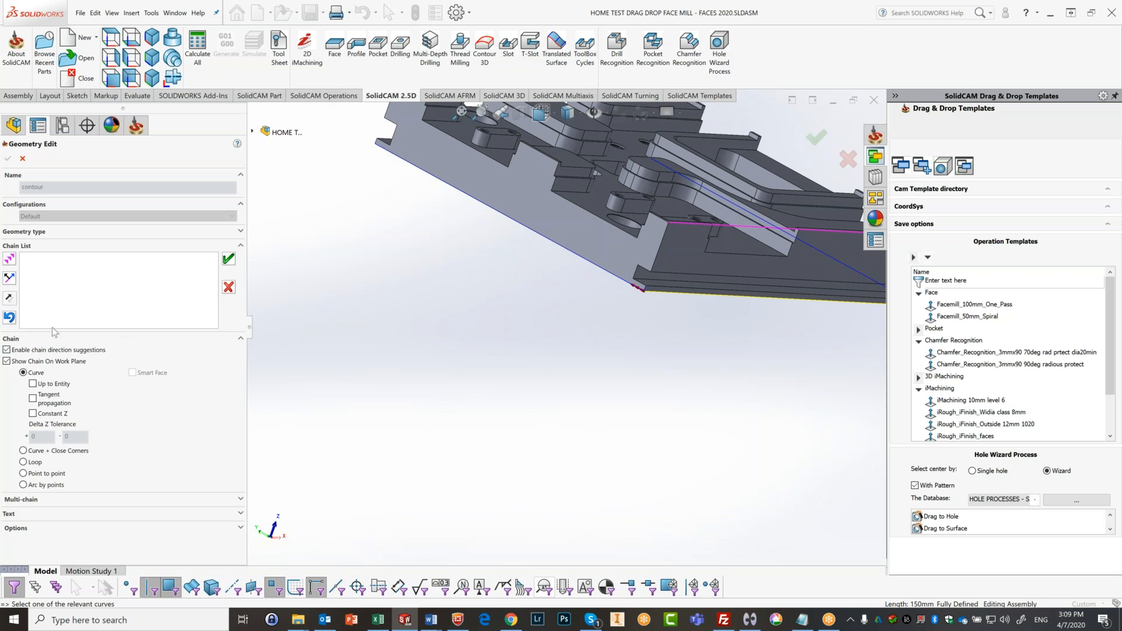
click(9, 259)
Step: Cycle through the suggested curves at the next bottom corner and extend the chain along the third bottom edge
middle_drag(314, 267, 472, 326)
scroll(474, 326, down, 2)
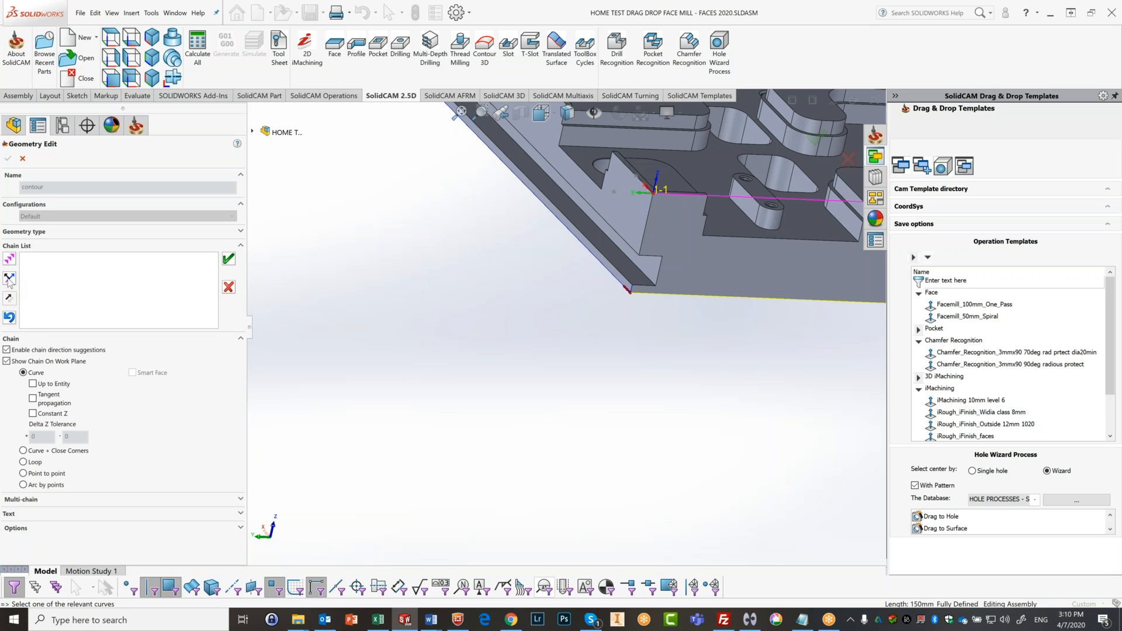
click(8, 279)
click(9, 279)
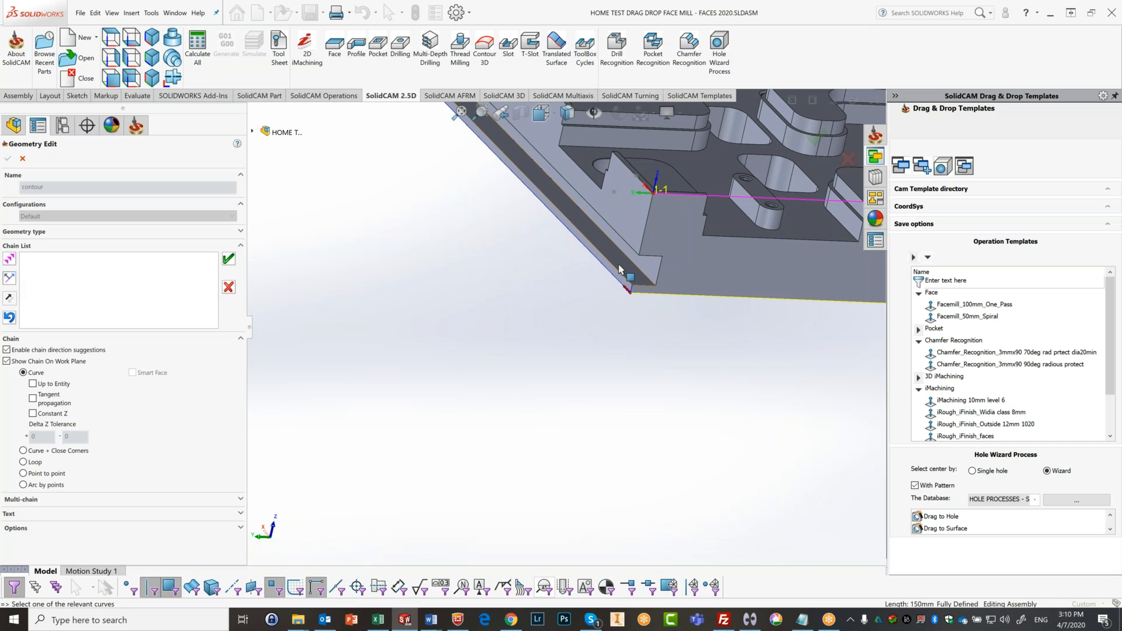
scroll(607, 292, up, 1)
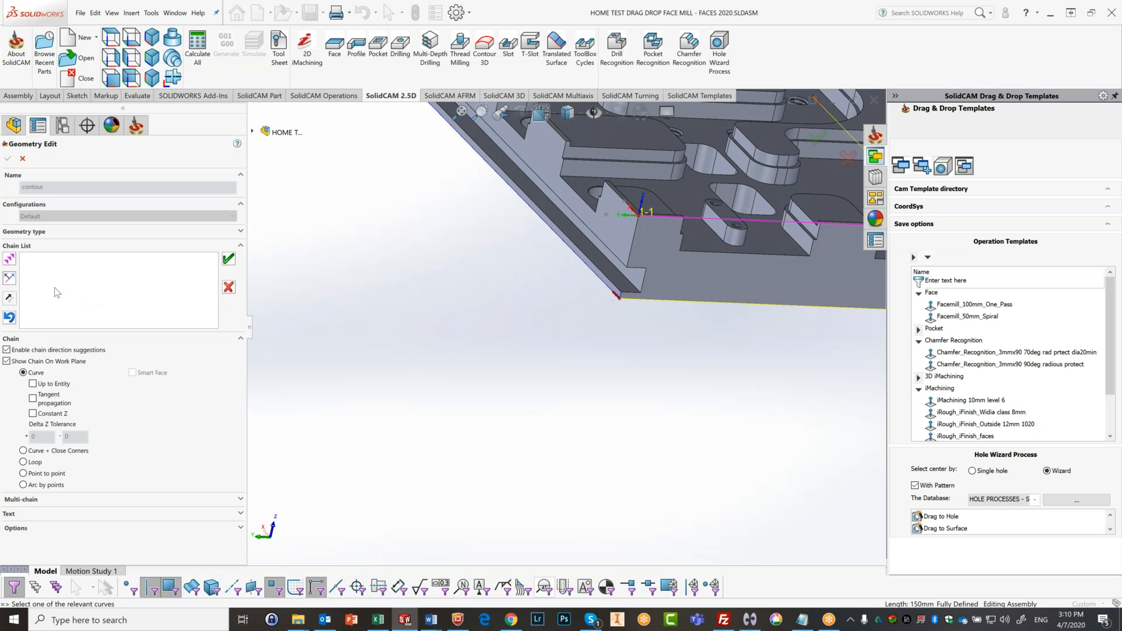
click(7, 261)
Step: Close the chain along the last bottom edge, accept it and disable further acceptance prompts
scroll(407, 276, up, 5)
scroll(503, 250, down, 4)
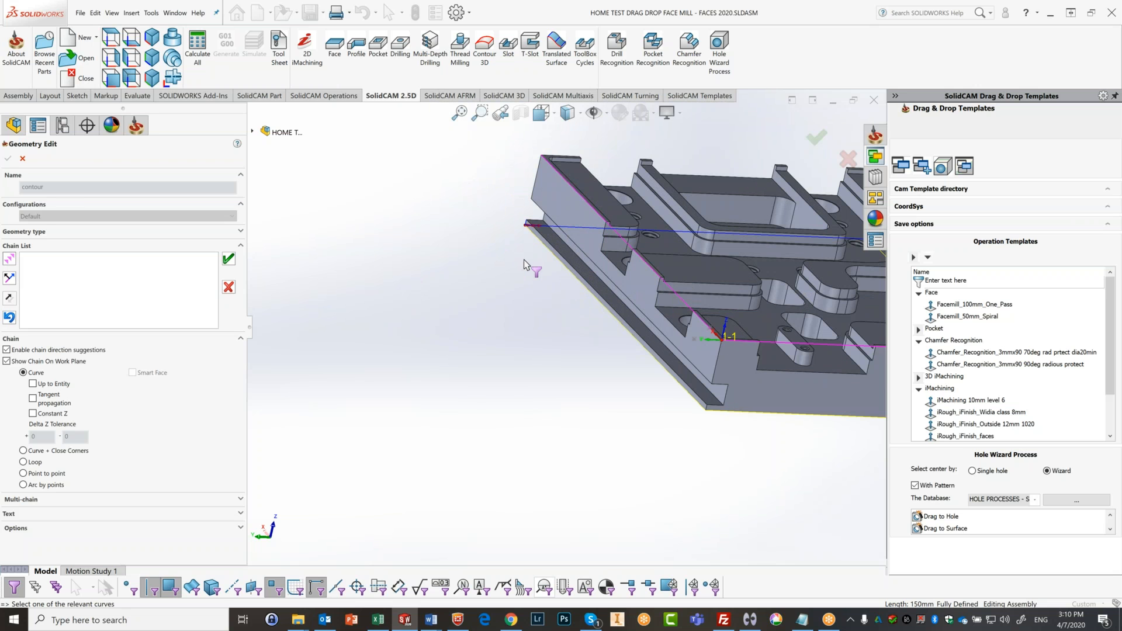
click(9, 262)
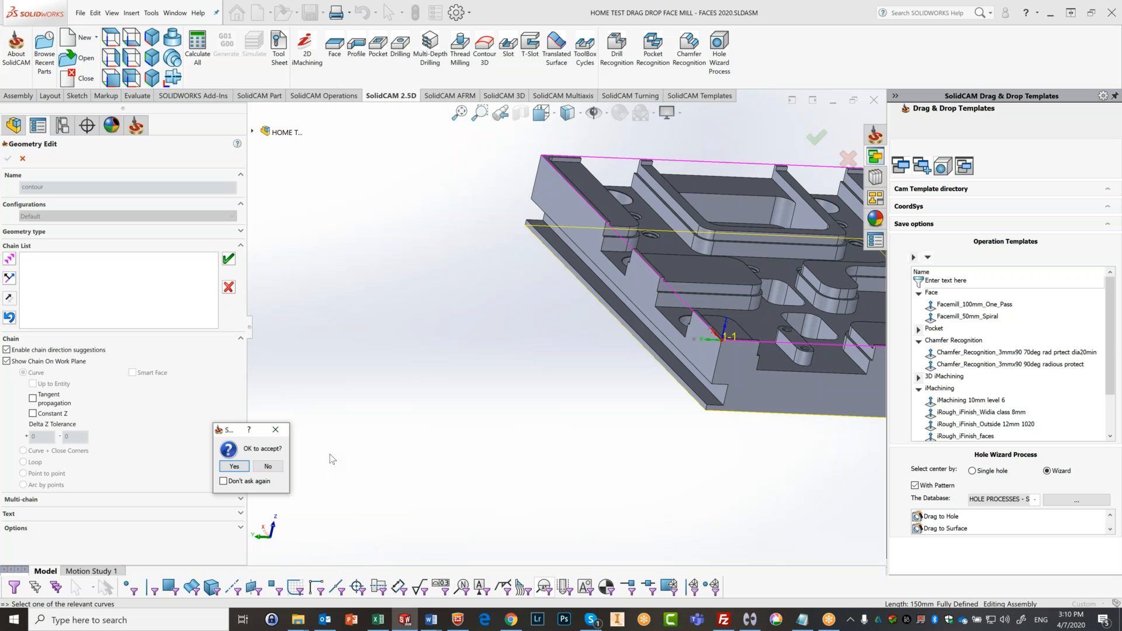
click(223, 481)
click(234, 466)
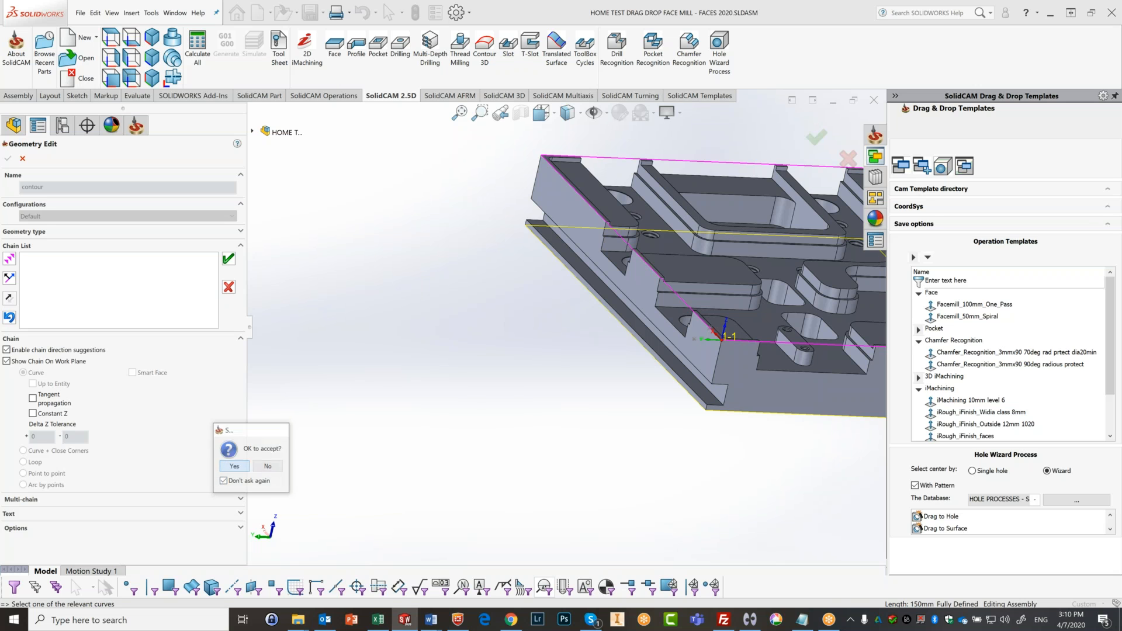
Step: Delete the accepted bottom-edge chain from the contour geometry's chain list
scroll(426, 433, up, 3)
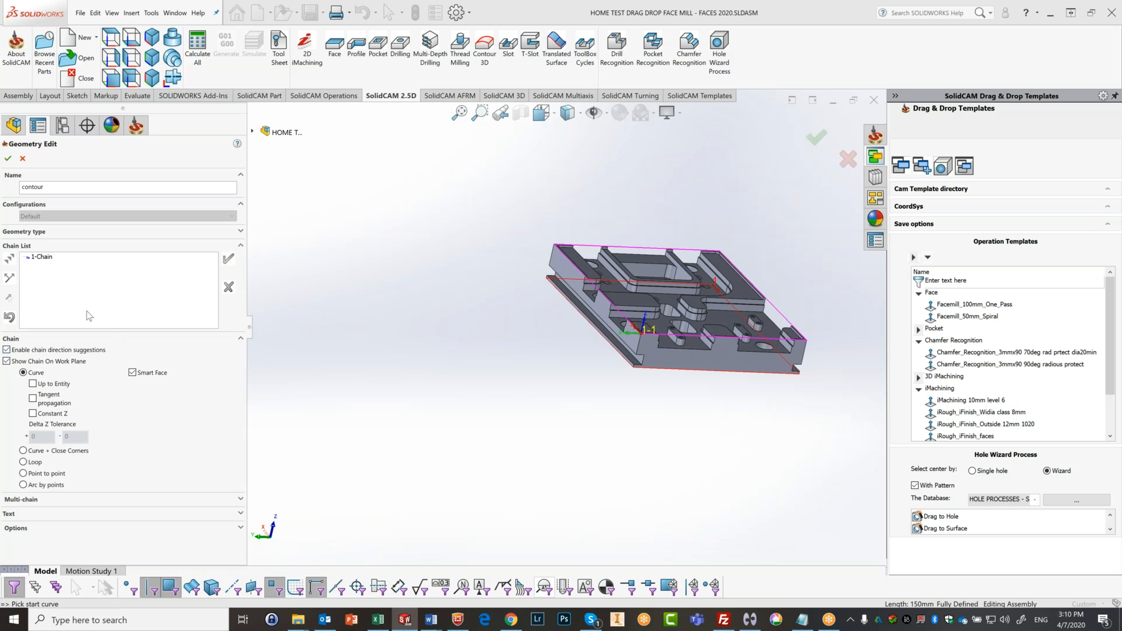
right_click(38, 257)
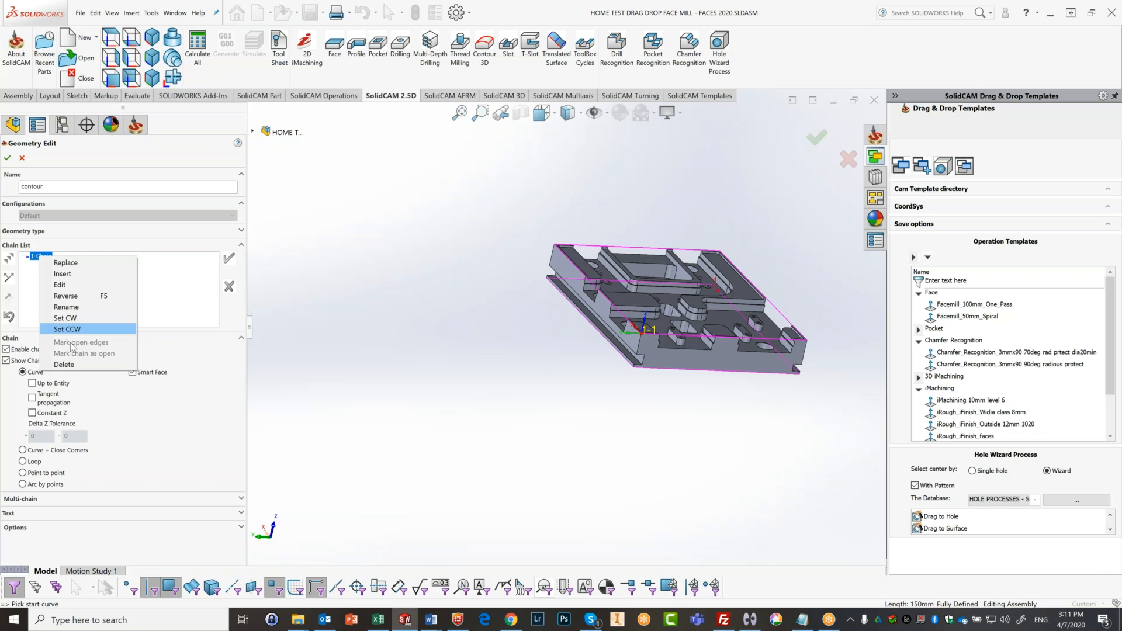
click(64, 365)
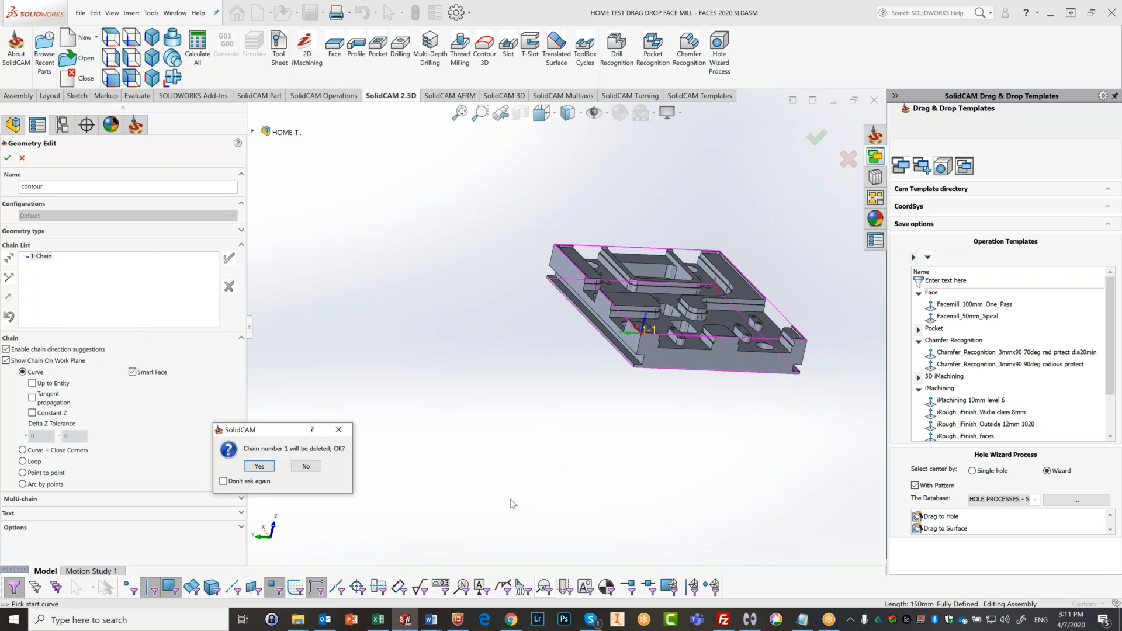
click(259, 466)
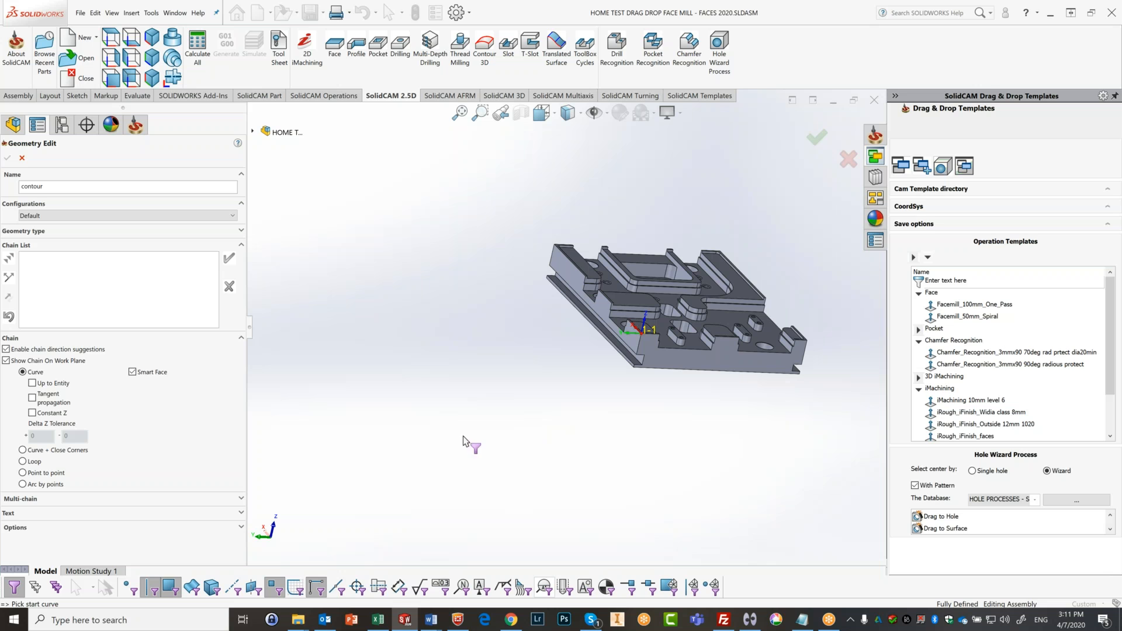
Step: Enable Constant Z for curve selection and chain the plate's outer bottom contour from one long bottom edge
click(32, 413)
scroll(602, 333, down, 2)
middle_drag(609, 390, 681, 462)
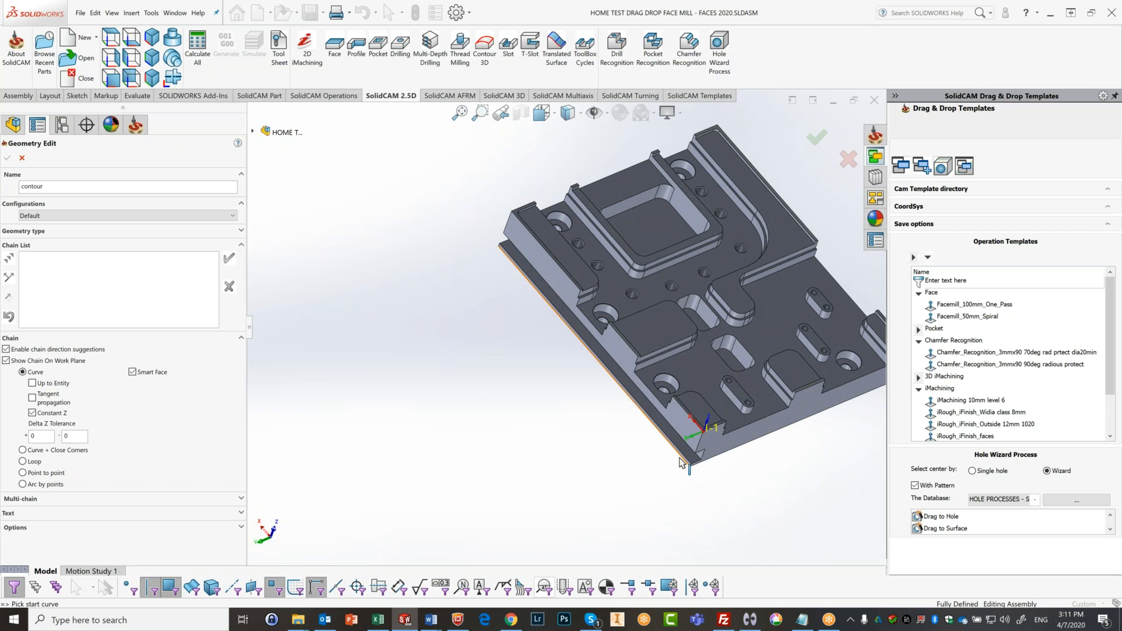
middle_drag(532, 355, 643, 370)
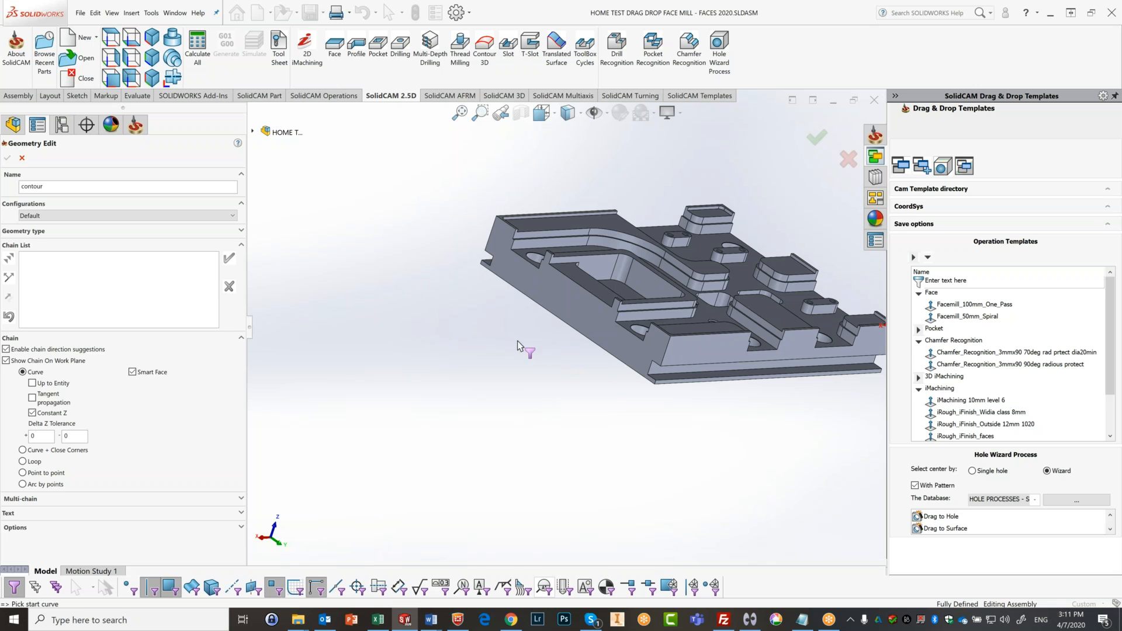
scroll(585, 351, up, 2)
scroll(765, 373, down, 2)
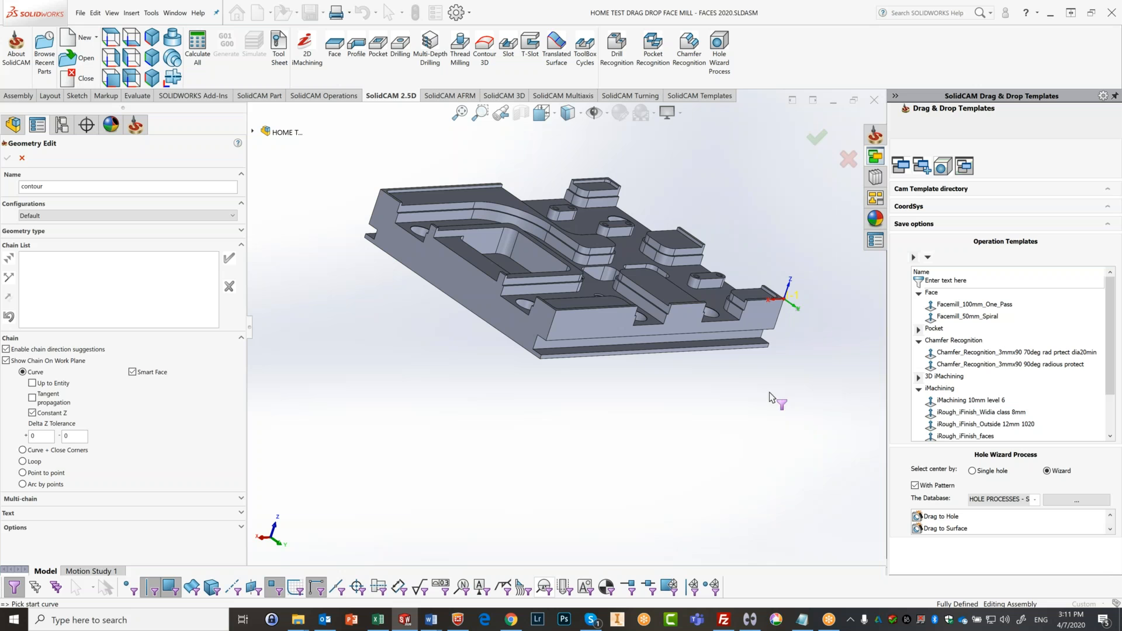
click(759, 353)
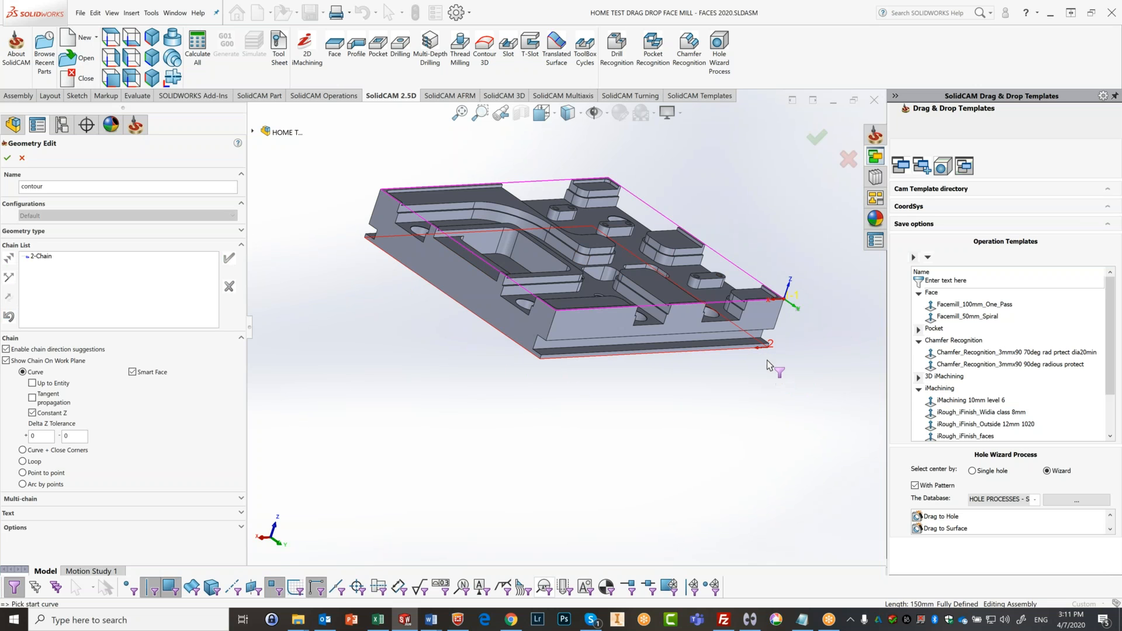
Step: Inspect the constant-Z bottom chain and its editing options, and delete it from the chain list
middle_drag(769, 358, 623, 412)
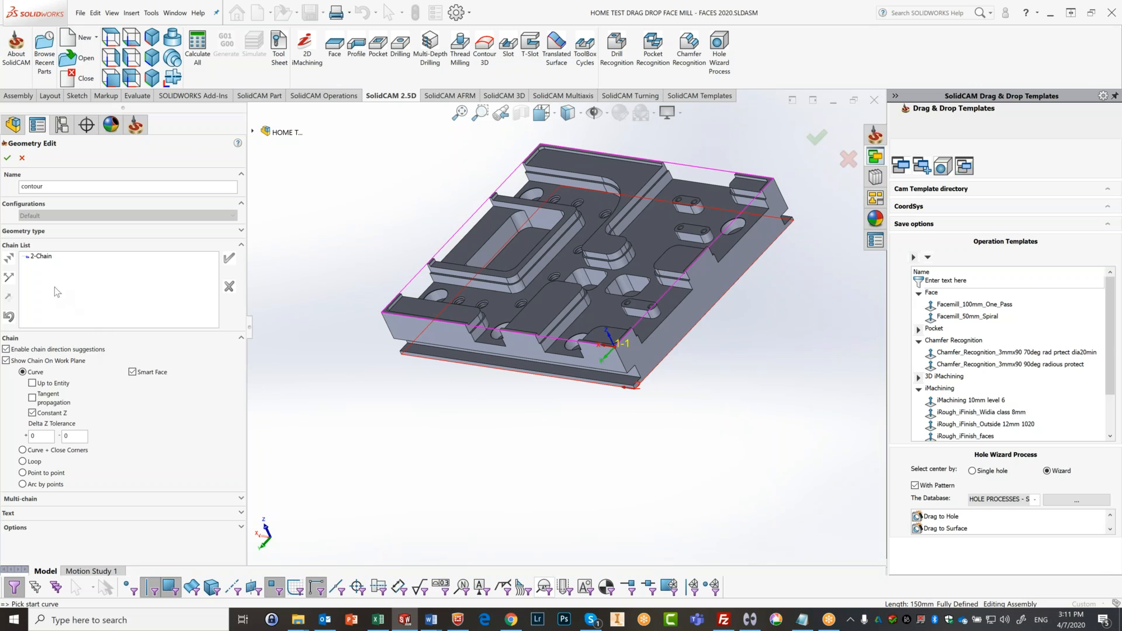
click(40, 257)
right_click(37, 260)
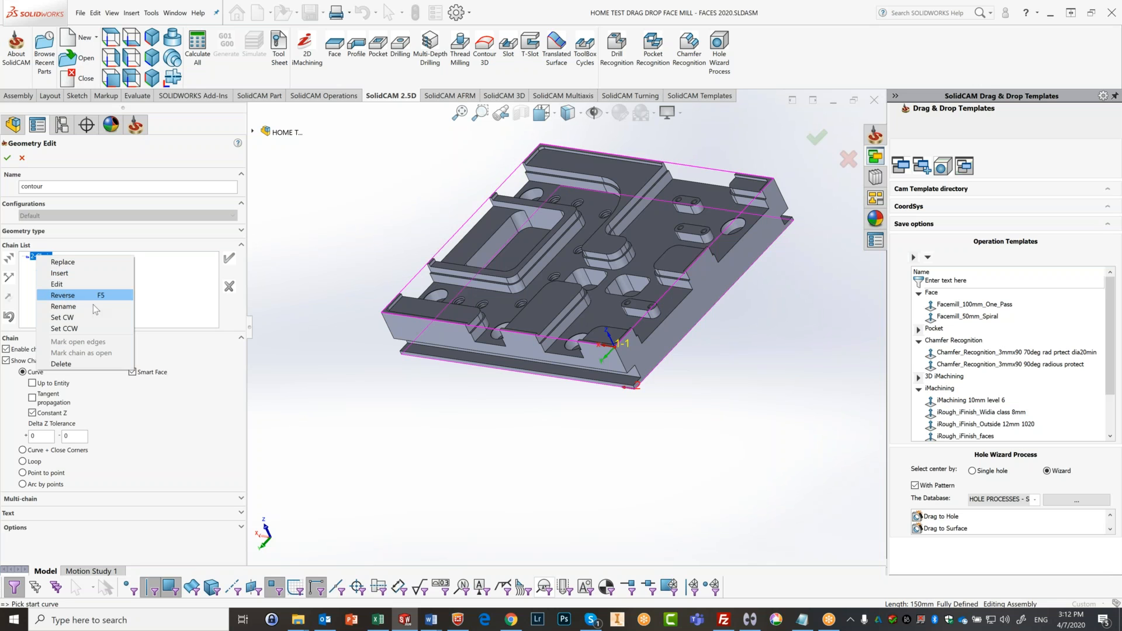
click(328, 284)
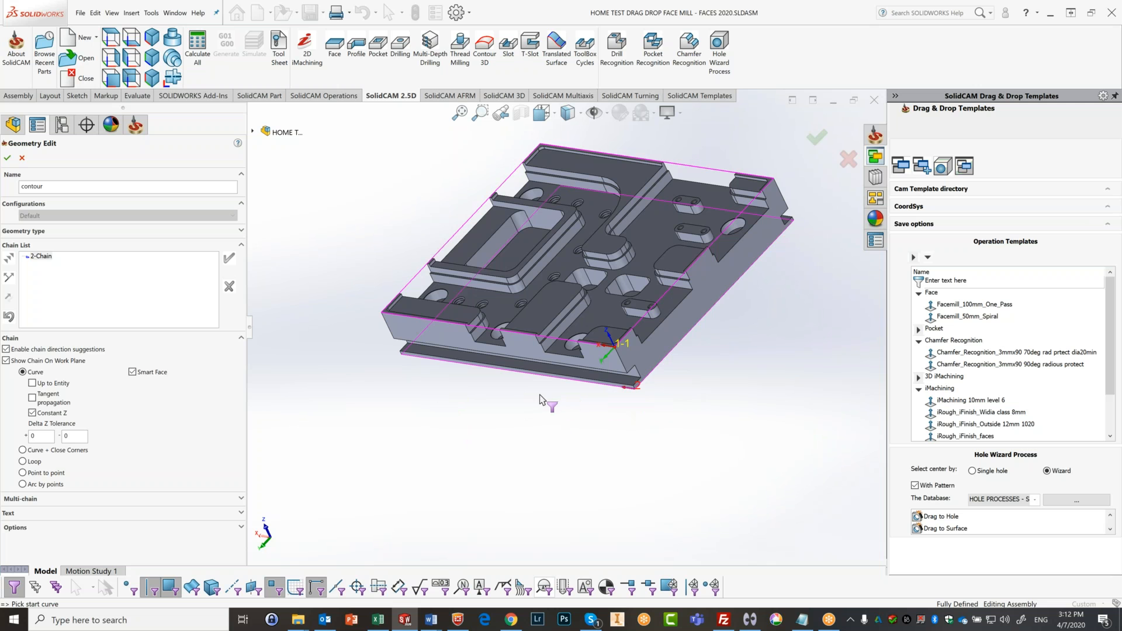
middle_drag(539, 395, 591, 447)
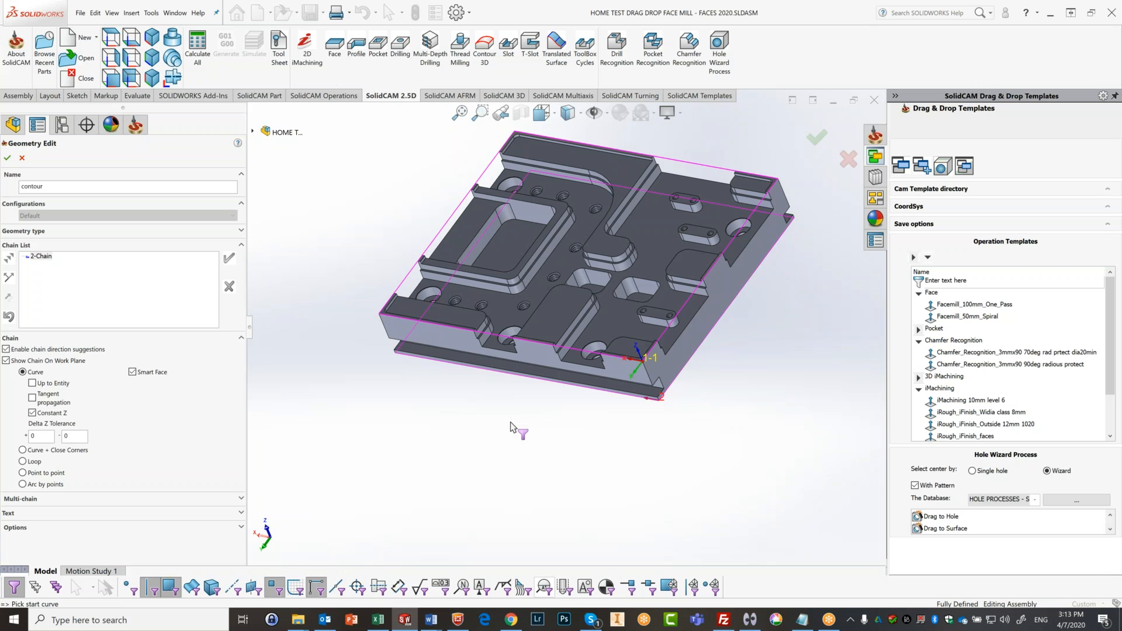
scroll(518, 412, up, 2)
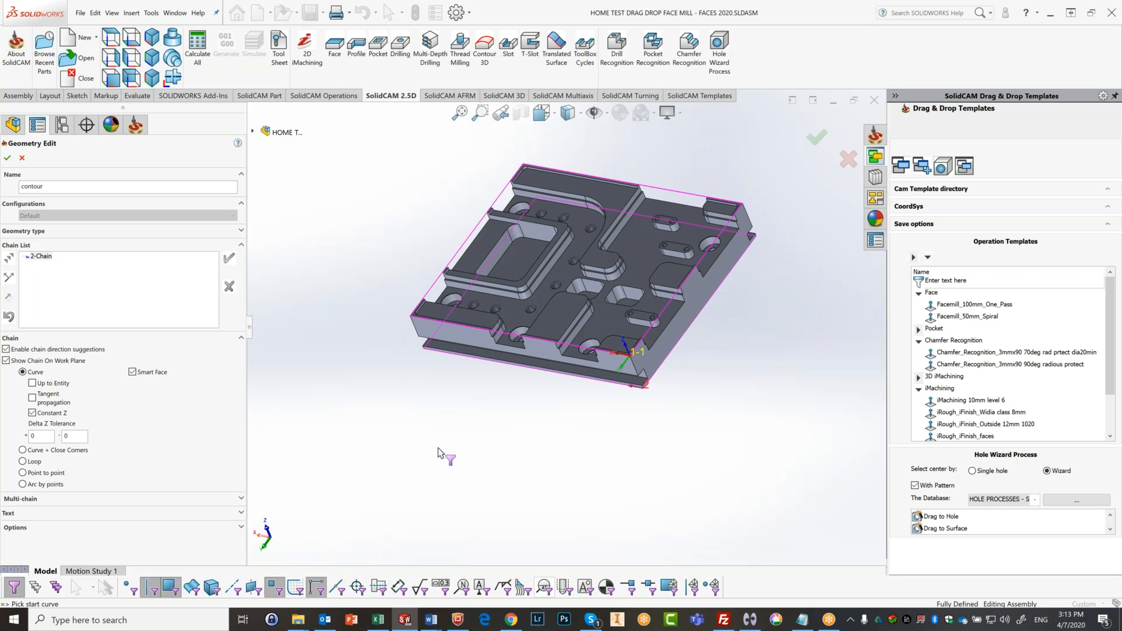
right_click(41, 257)
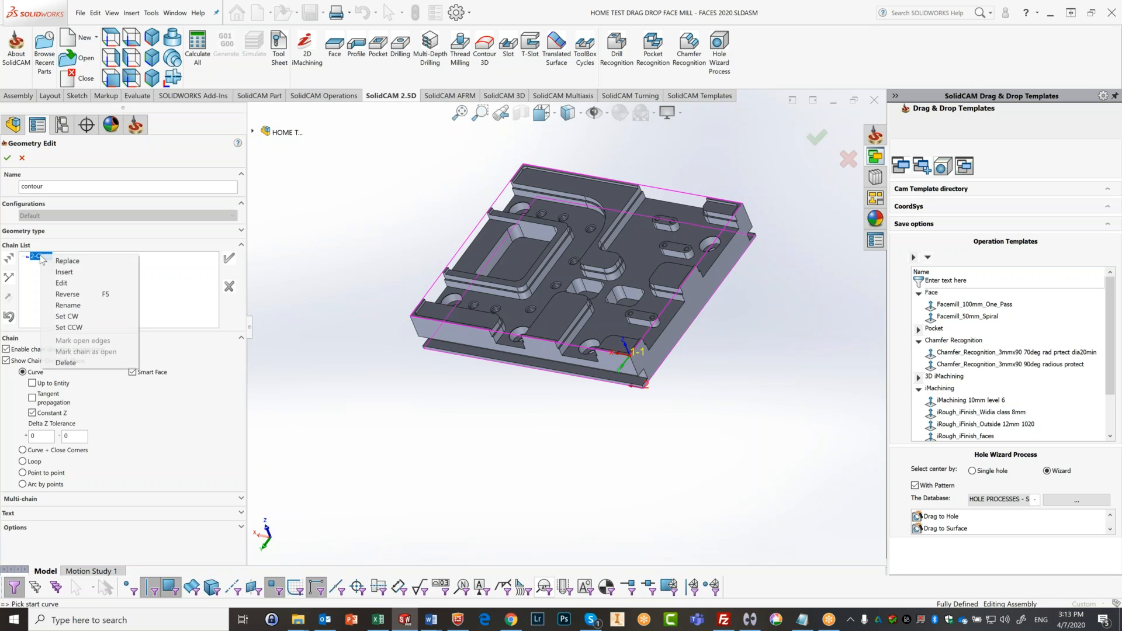
click(92, 362)
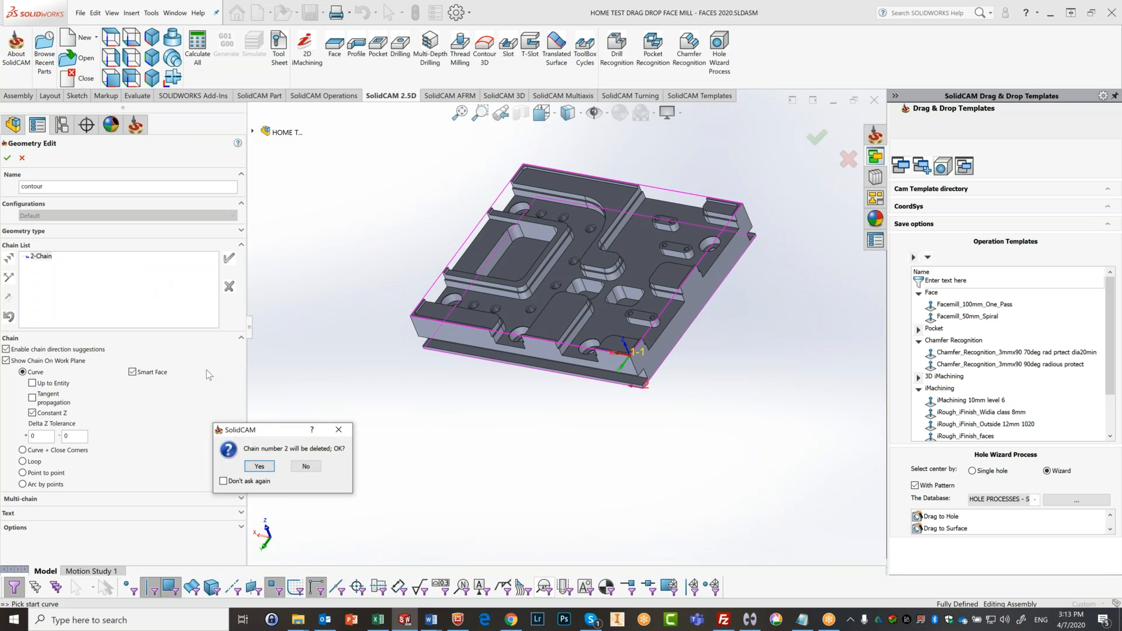
click(259, 465)
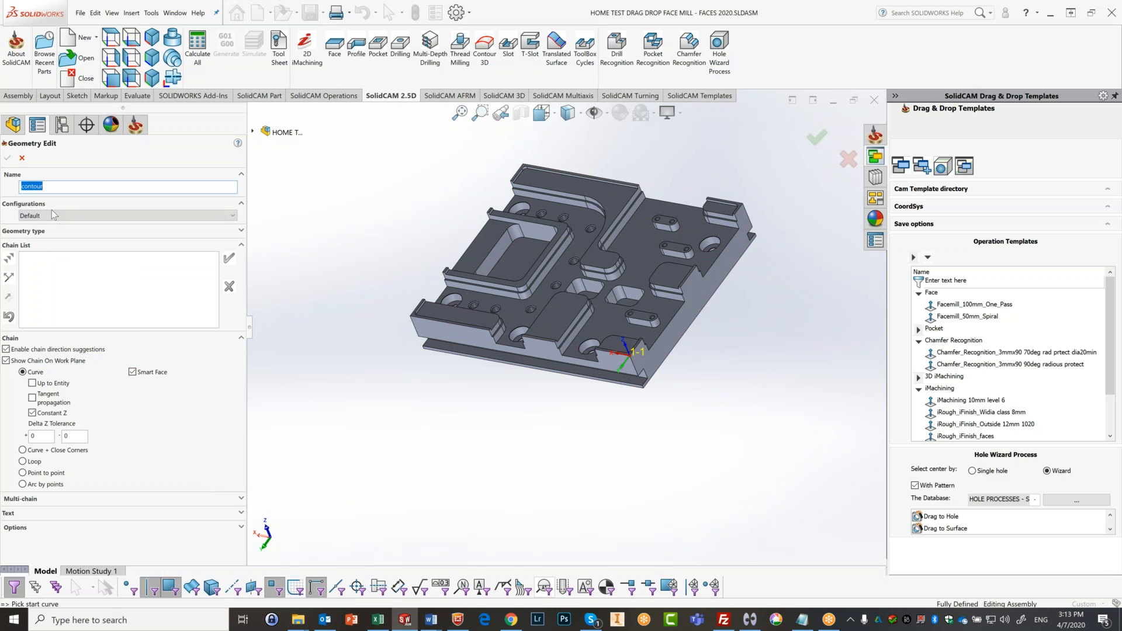
Step: Restart the Profile geometry and try joining two separated upper side edges with Curve + Close Corners, rejecting the chain
click(22, 158)
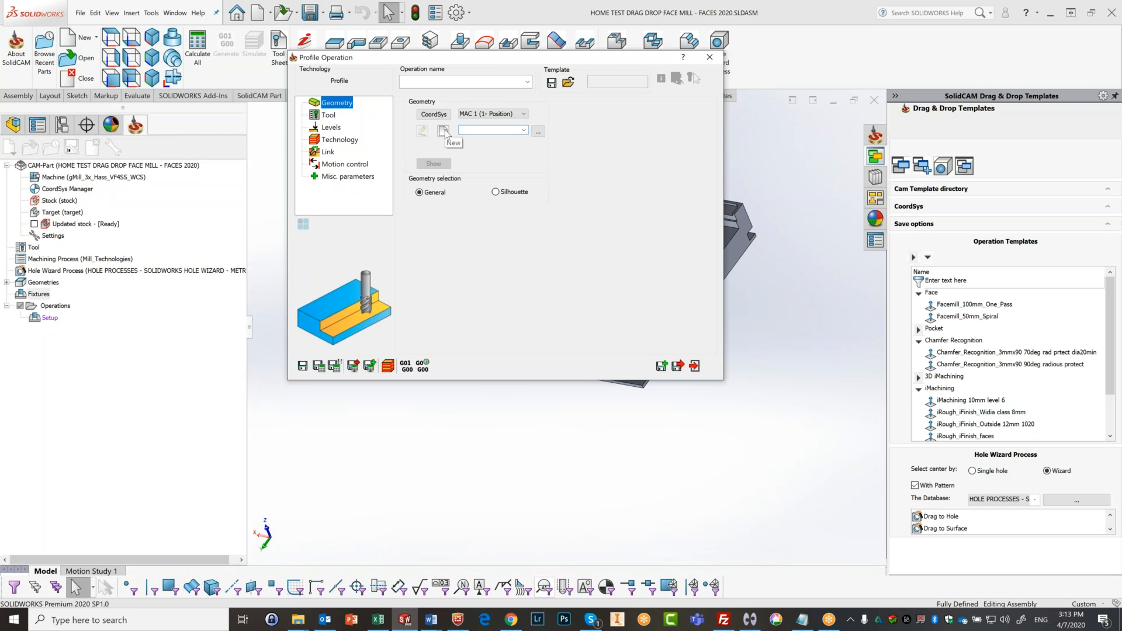
click(443, 131)
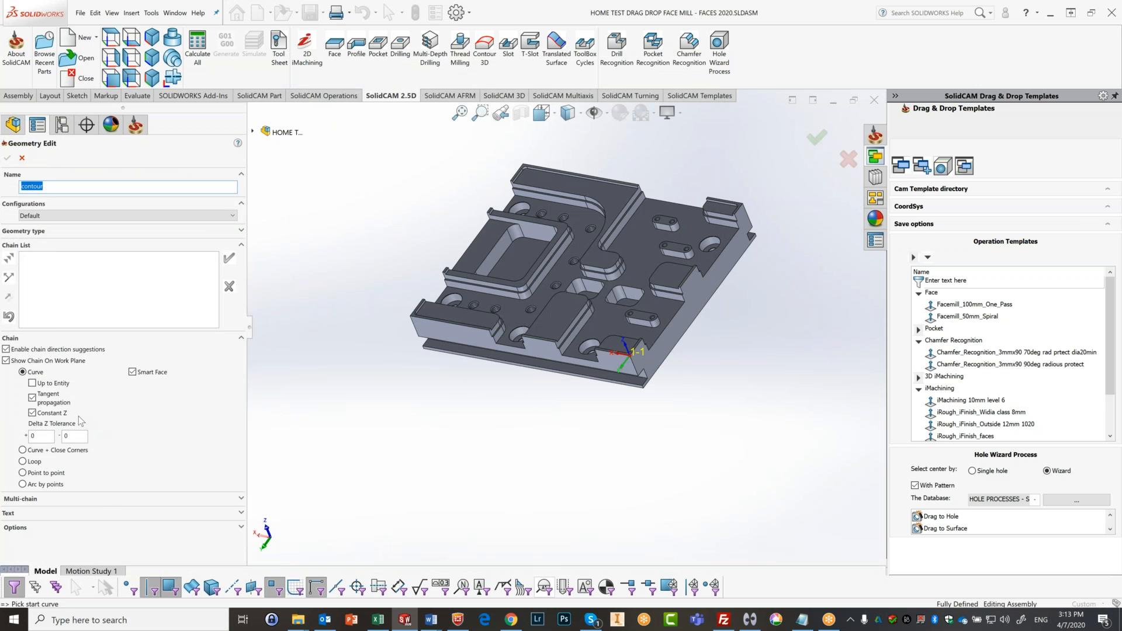
click(23, 450)
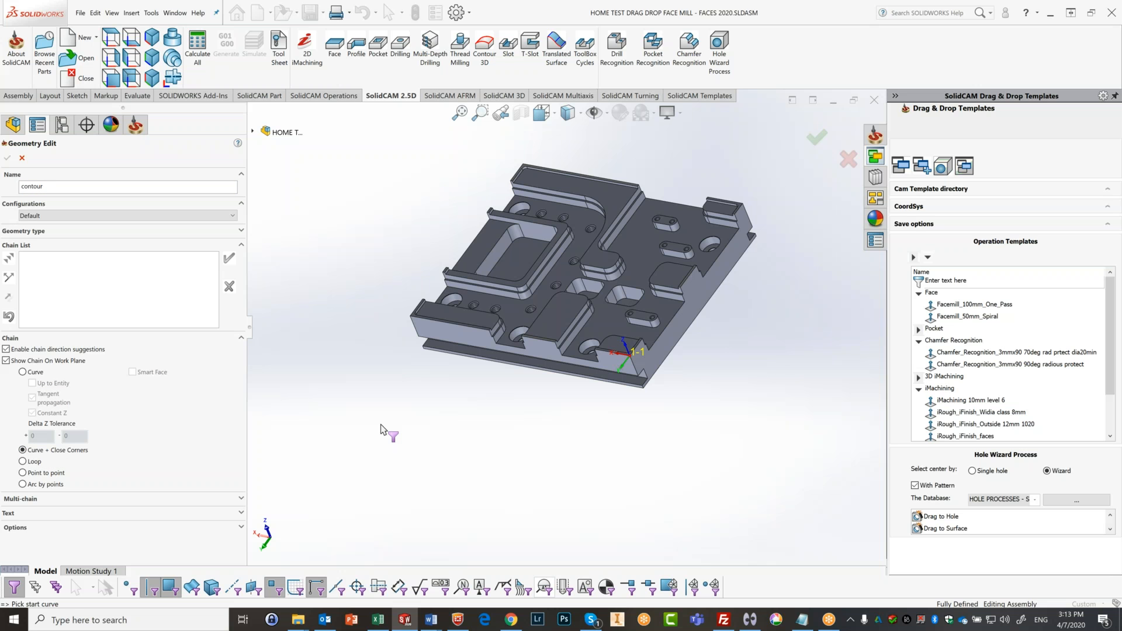
middle_drag(380, 424, 426, 421)
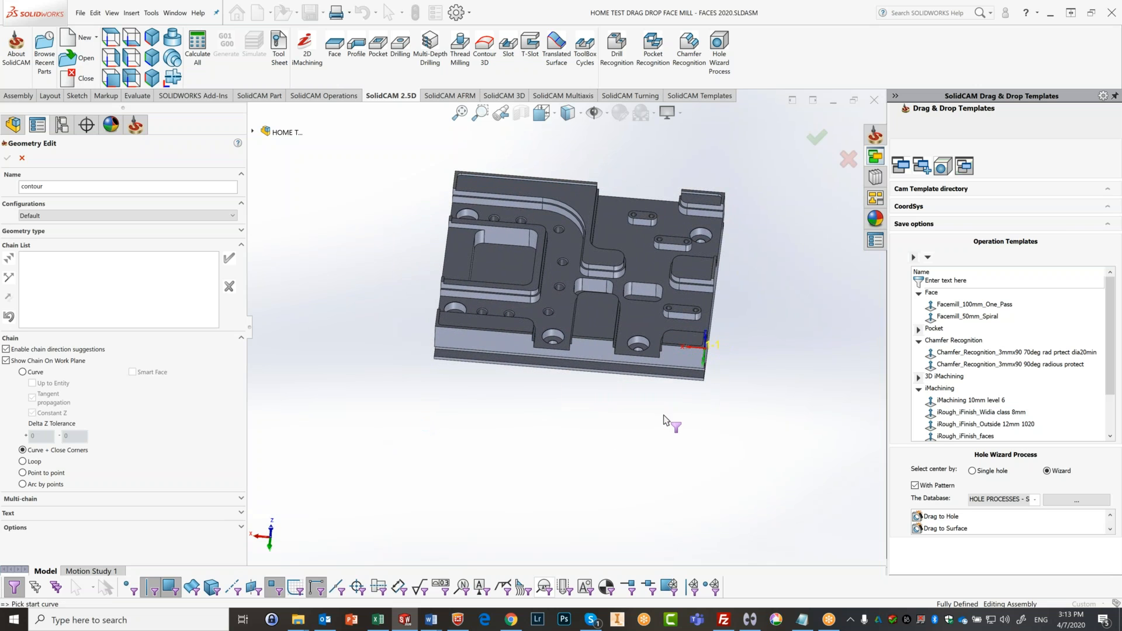
scroll(664, 419, down, 3)
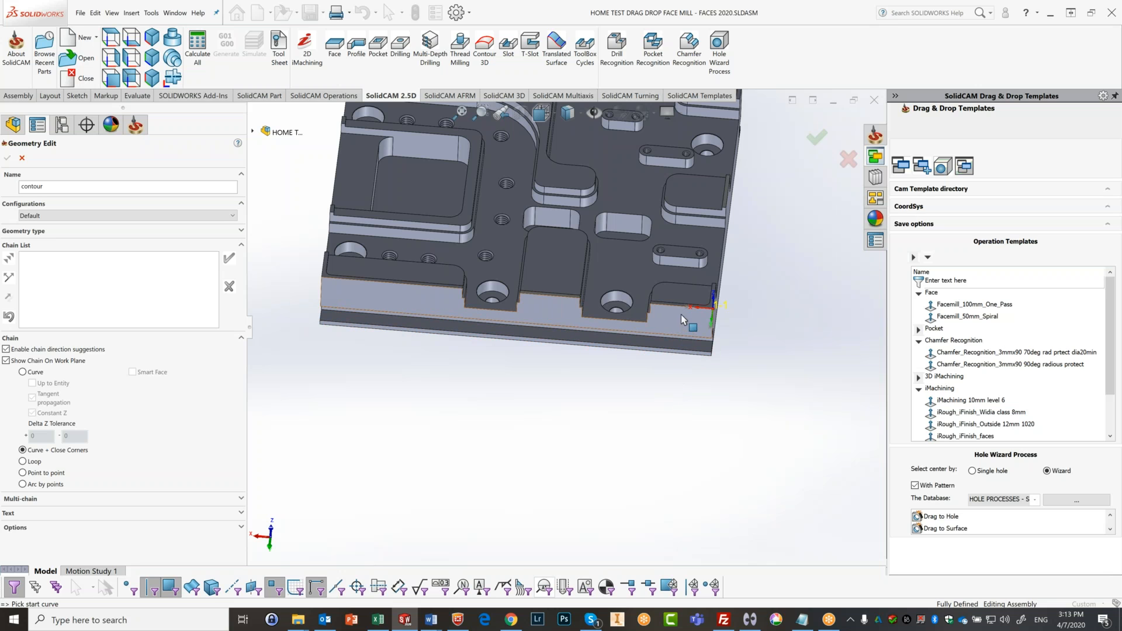
click(708, 313)
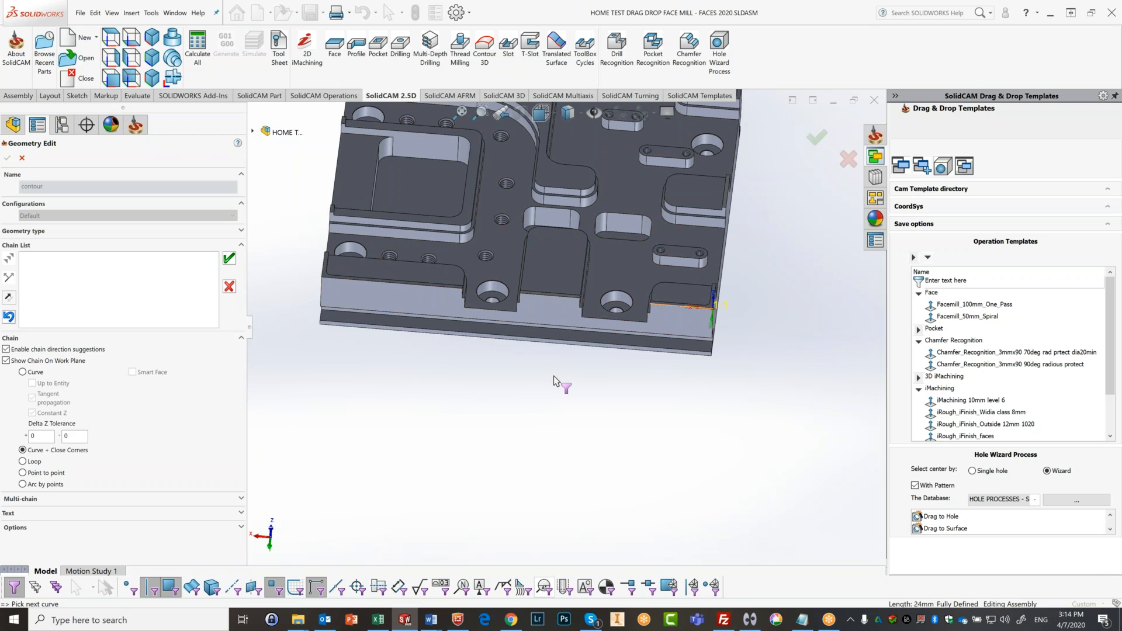
click(530, 295)
click(229, 286)
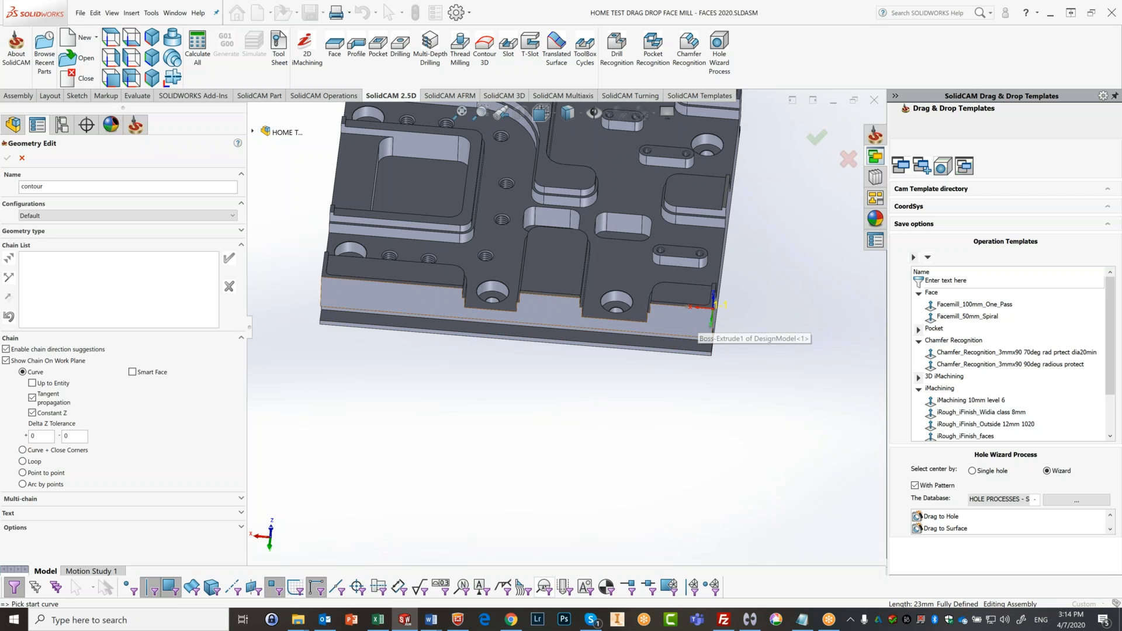
Step: Chain the two upper side edge segments nearest the origin corner separately, using Curve with Tangent propagation and Constant Z
click(698, 314)
right_click(698, 314)
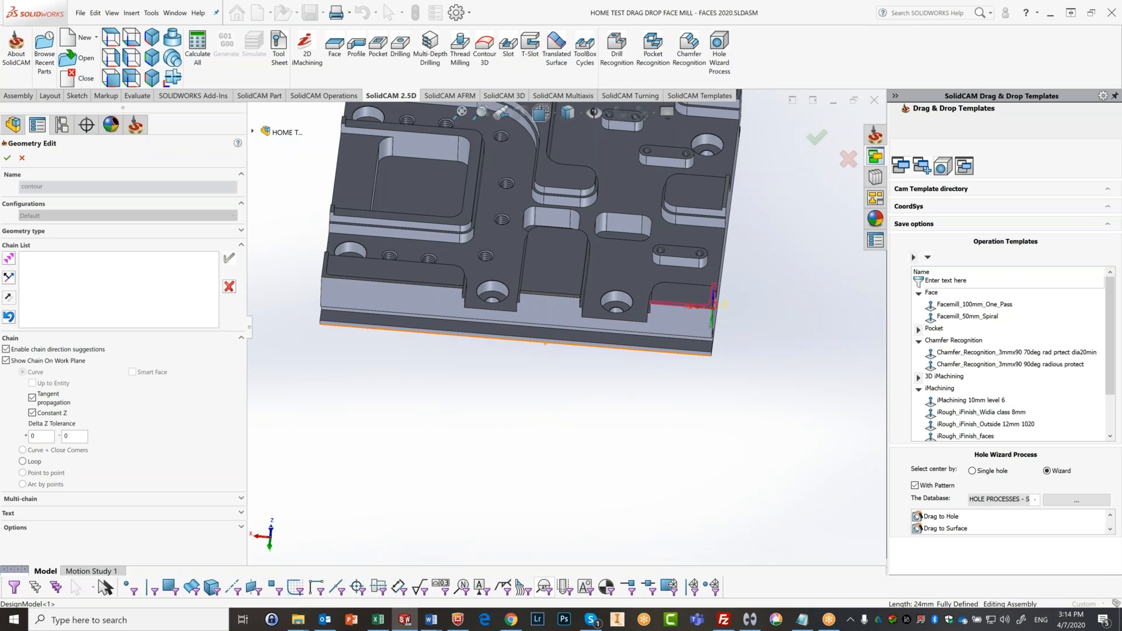
click(567, 296)
right_click(567, 297)
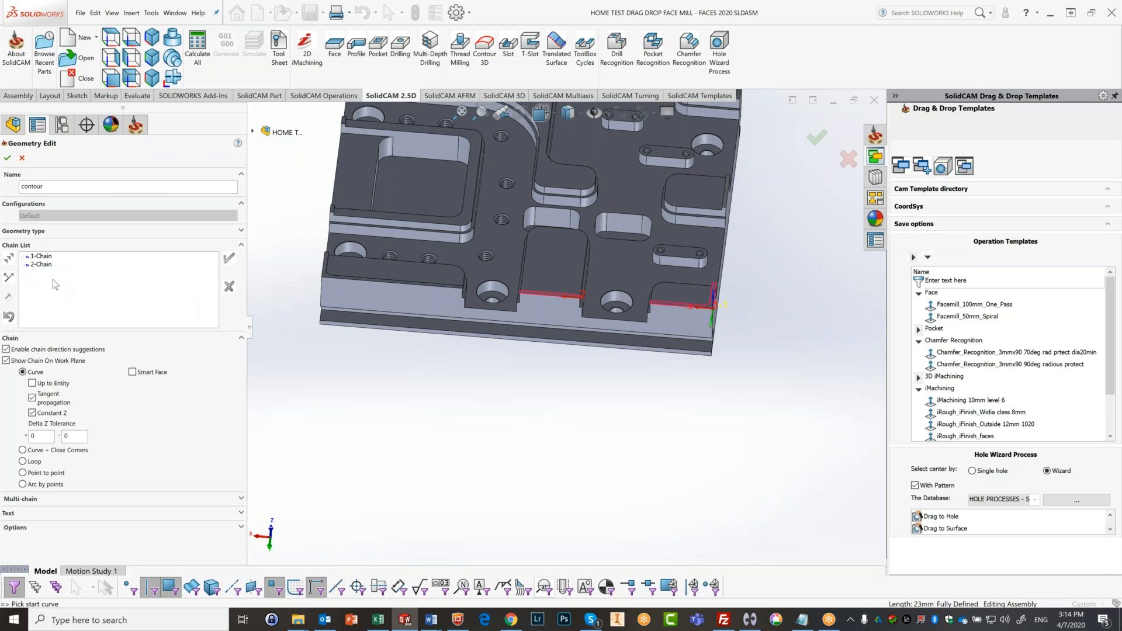
Step: Delete both upper side edge chains from the chain list
right_click(49, 260)
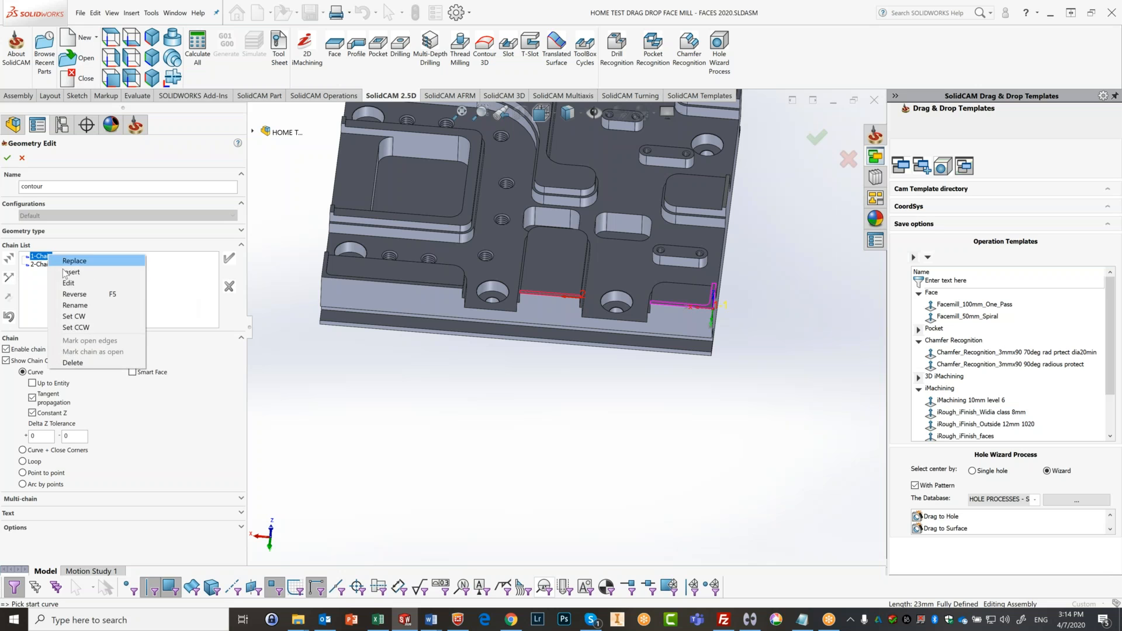
click(76, 358)
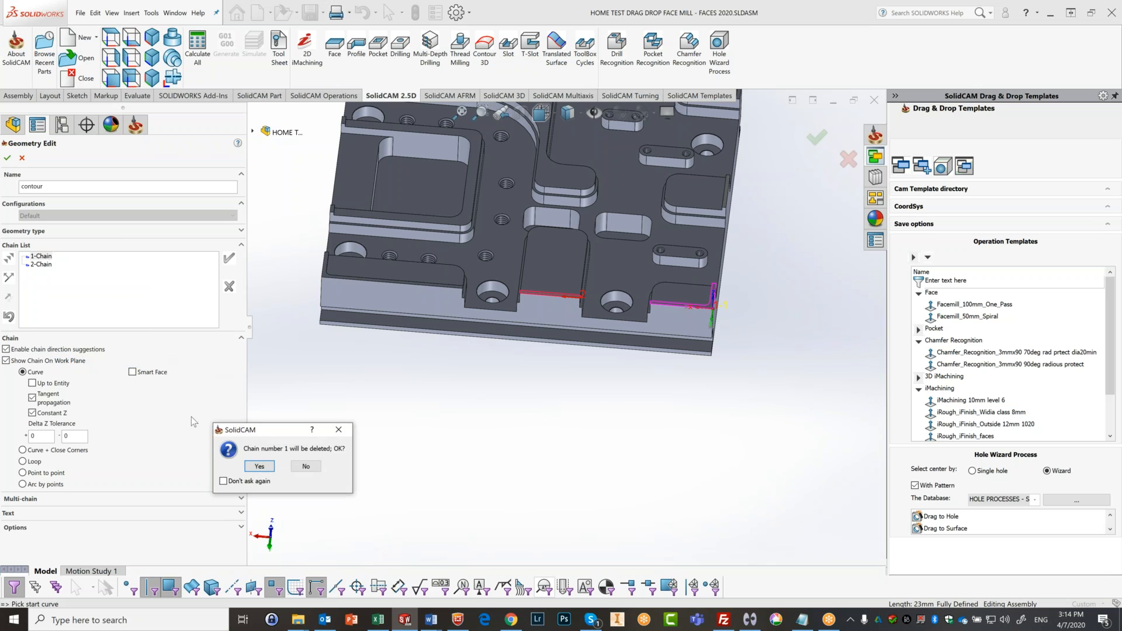
click(259, 466)
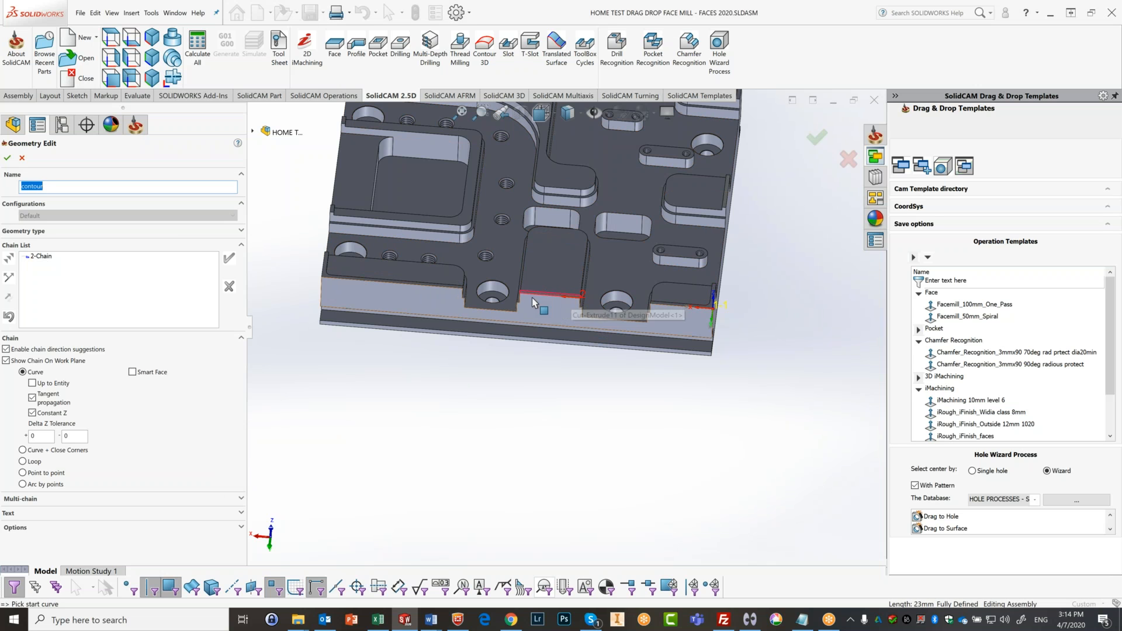
right_click(41, 258)
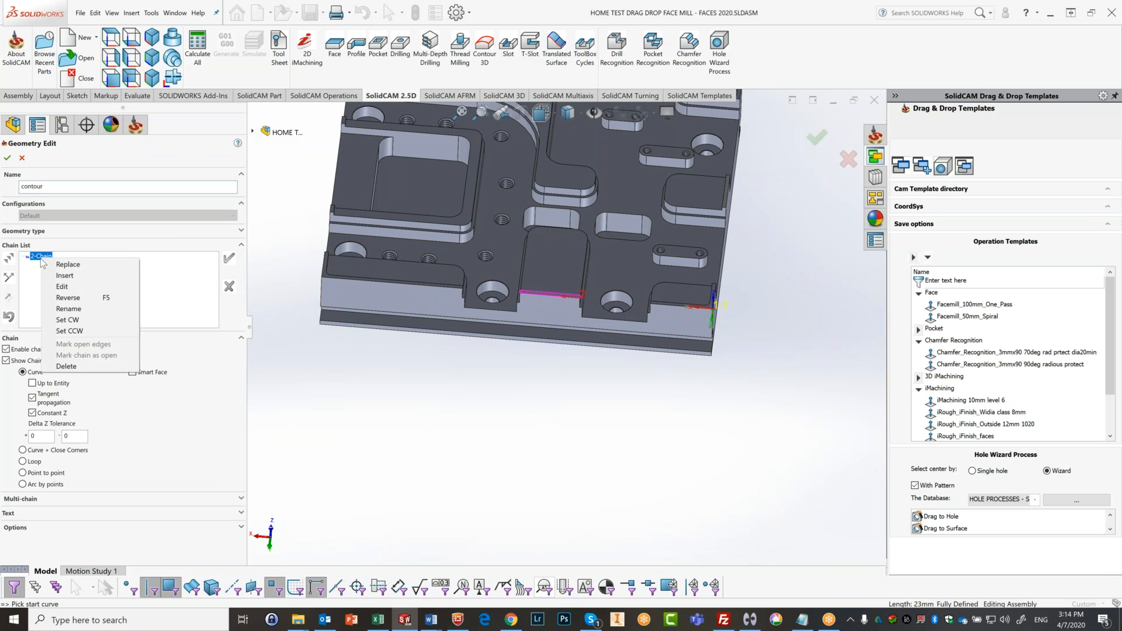
click(66, 366)
click(264, 471)
Step: Disable Constant Z and Tangent propagation, and start a Curve chain on the short upper edge at the origin corner
click(32, 413)
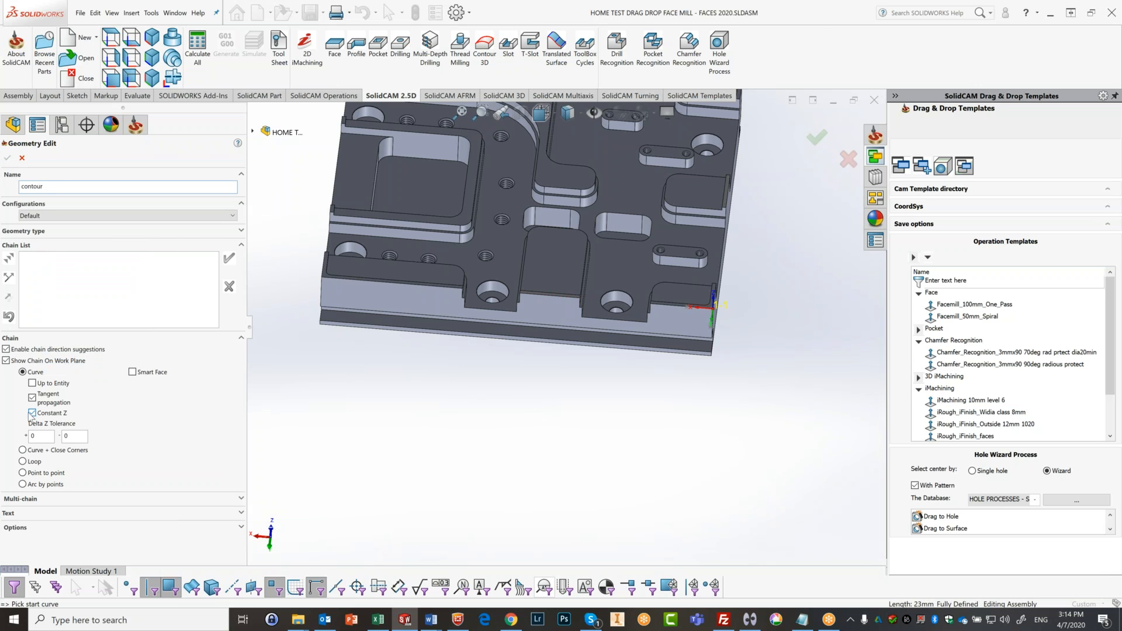
click(35, 399)
scroll(717, 334, up, 4)
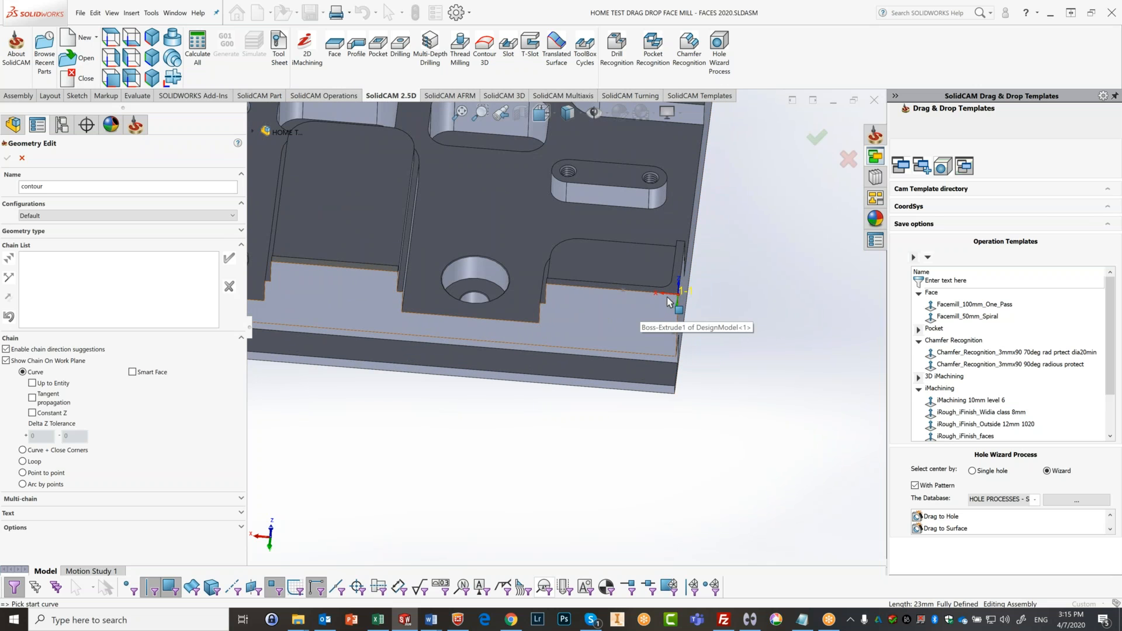
click(669, 299)
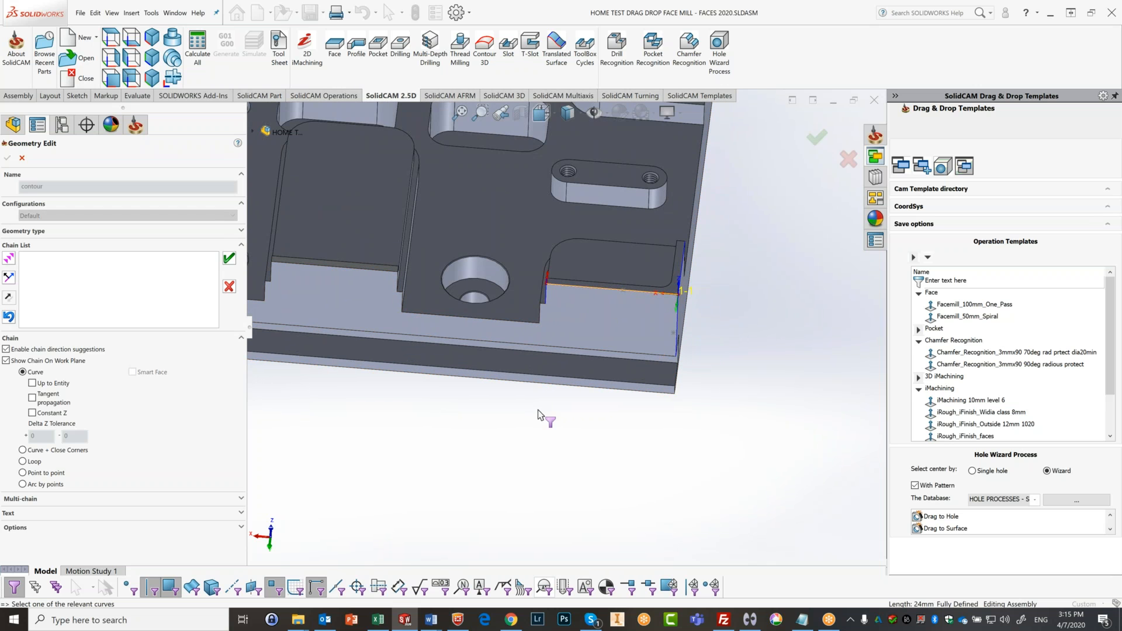
Step: Try bridging the gap between the two separated upper side edges near the origin corner with Curve + Close Corners
click(395, 282)
scroll(413, 377, up, 4)
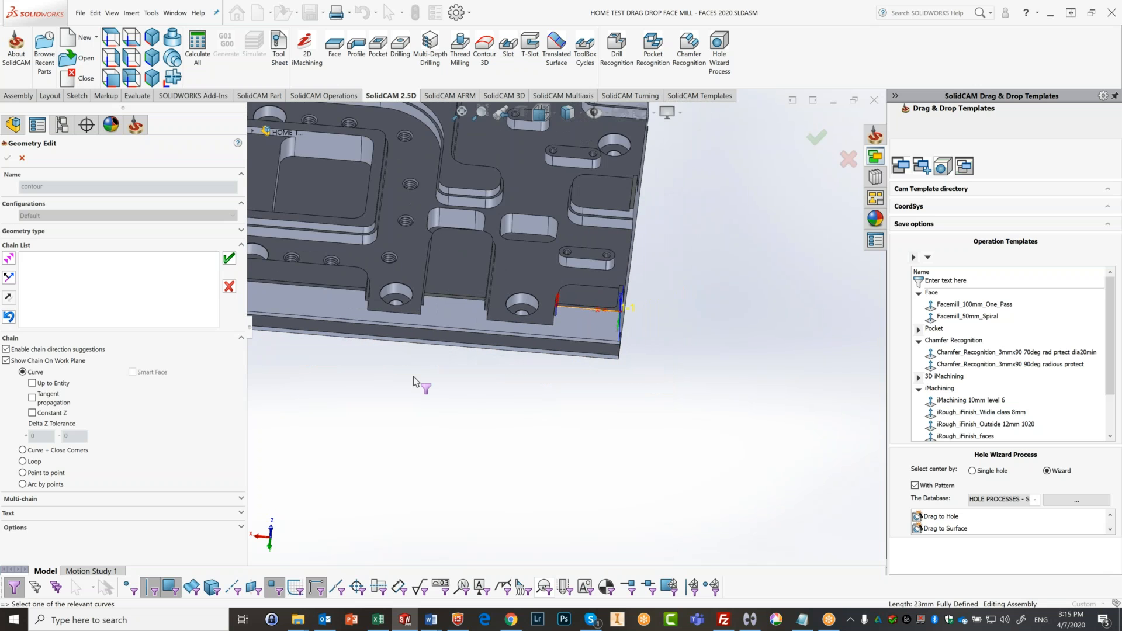
scroll(418, 368, down, 2)
scroll(436, 342, down, 1)
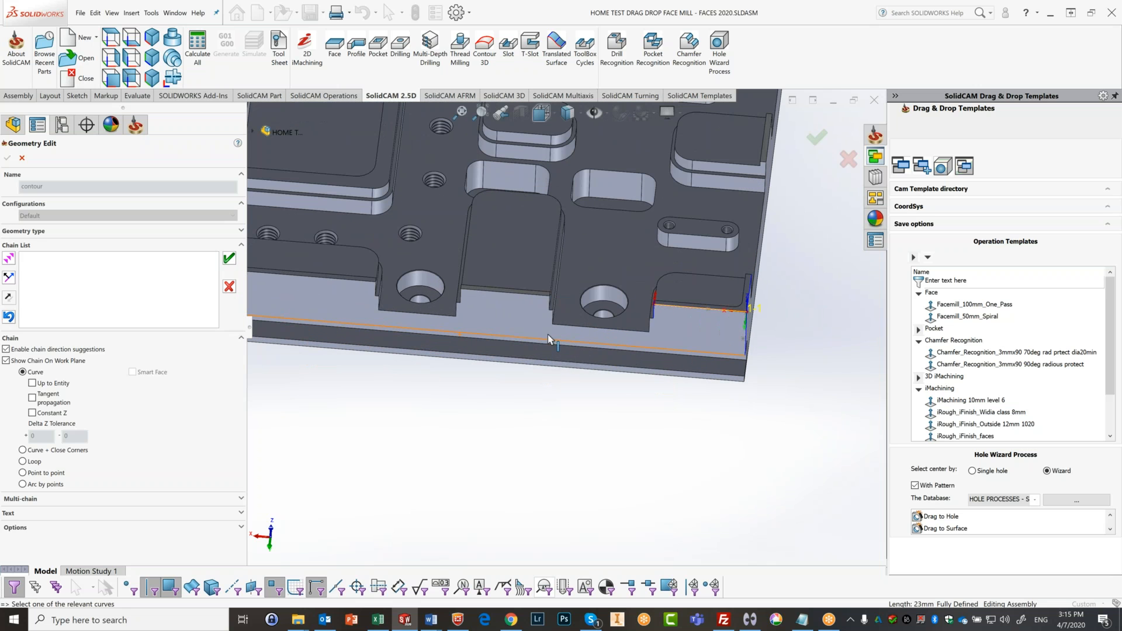
scroll(545, 310, down, 1)
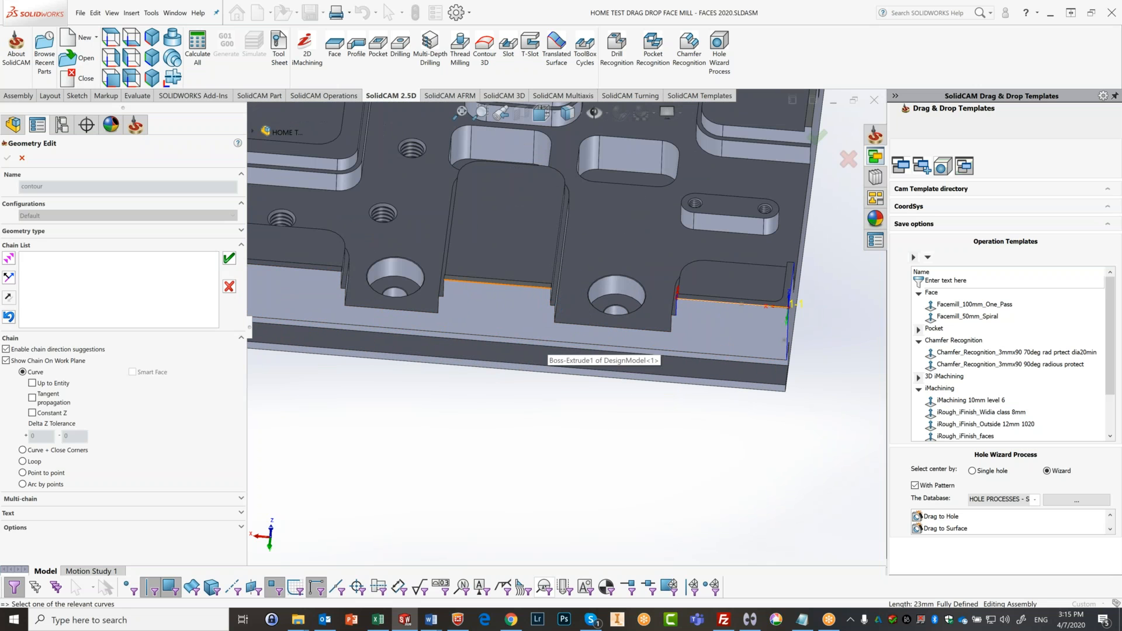
scroll(681, 303, down, 2)
scroll(682, 302, down, 2)
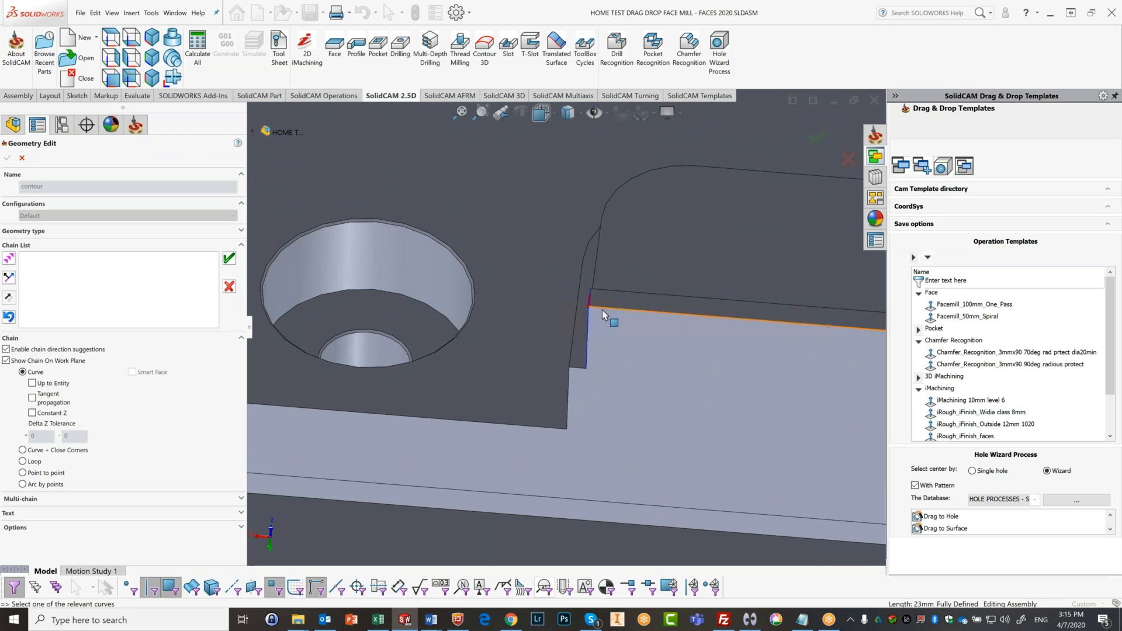
scroll(618, 336, up, 4)
scroll(621, 353, up, 3)
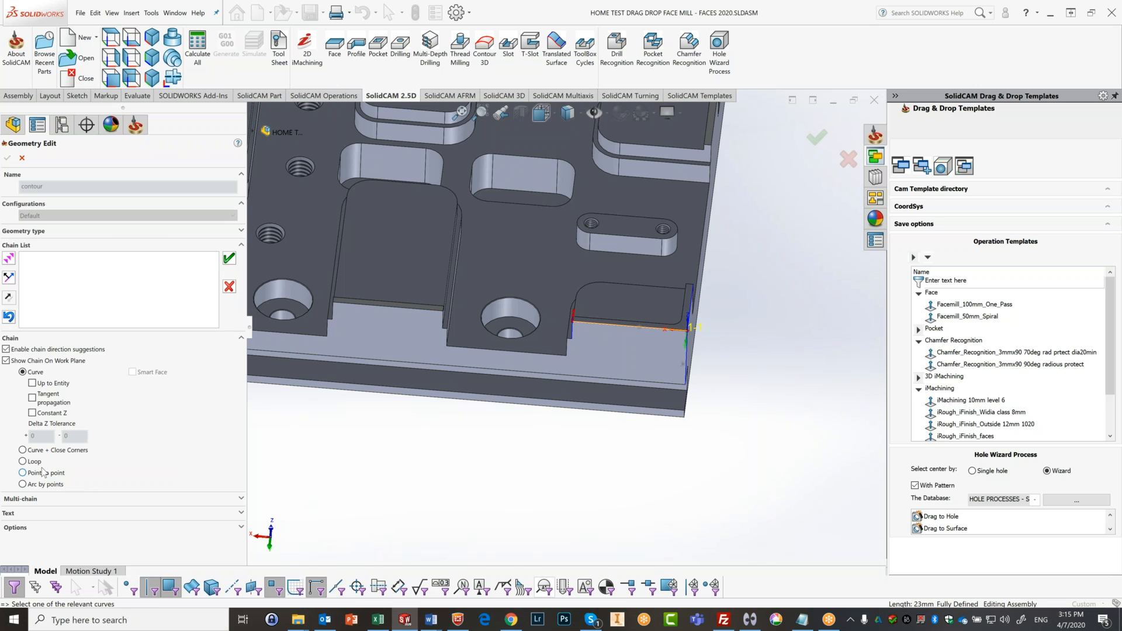
click(22, 451)
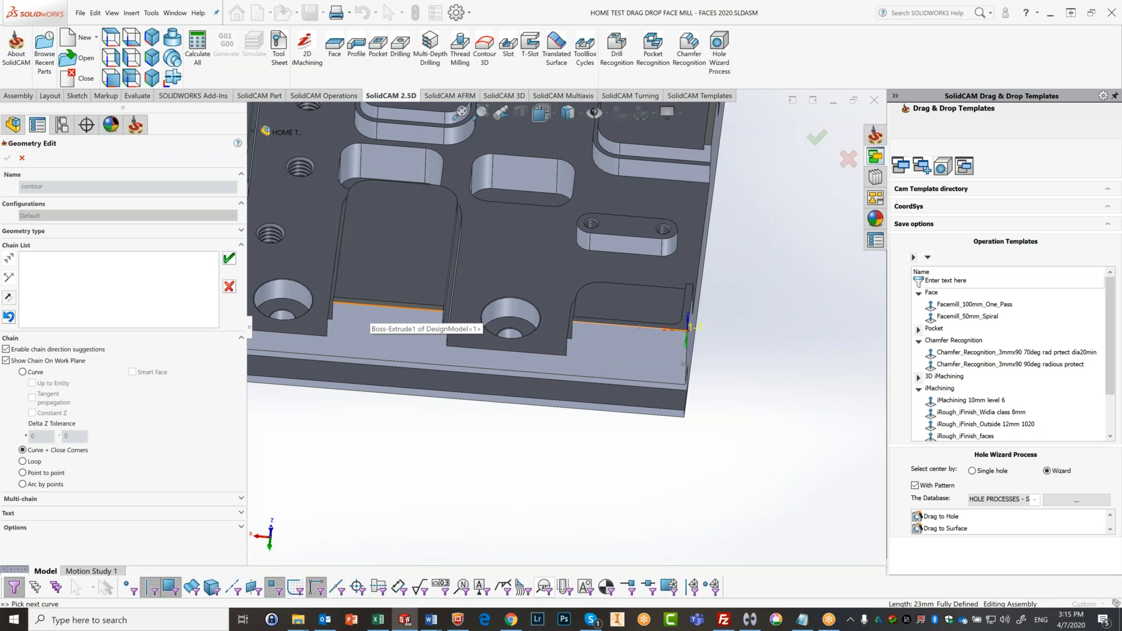
click(362, 305)
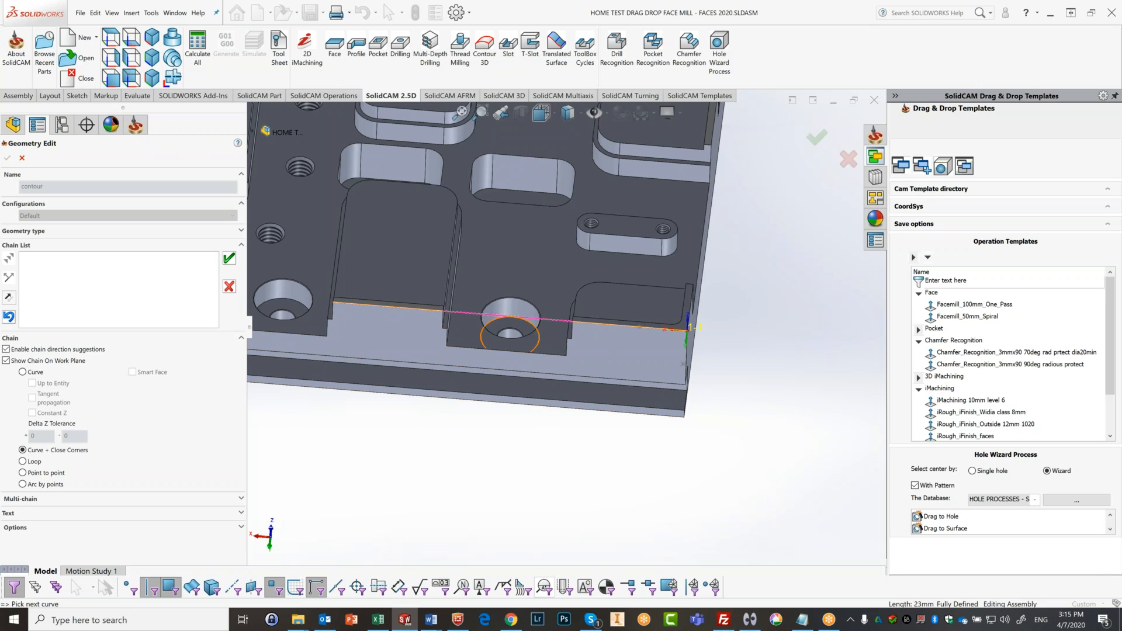
scroll(391, 436, up, 5)
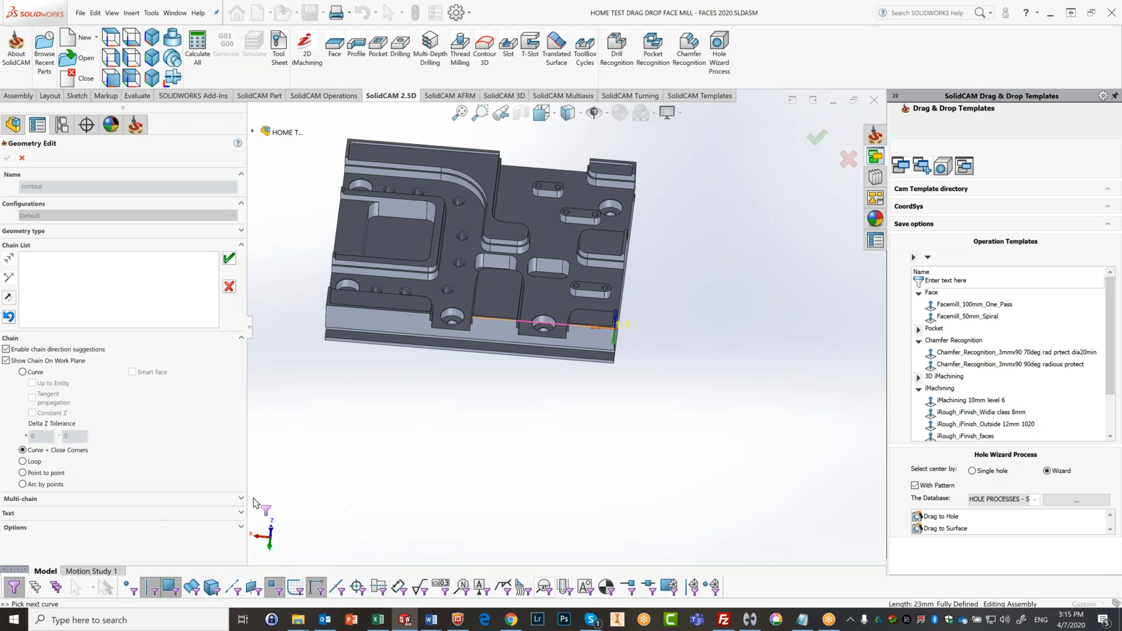
Step: Try extending the chain with Point to point through (150, -36, 0), (100, -111, -1.5) and (20, -116, -1.5), and reject the chain
click(23, 473)
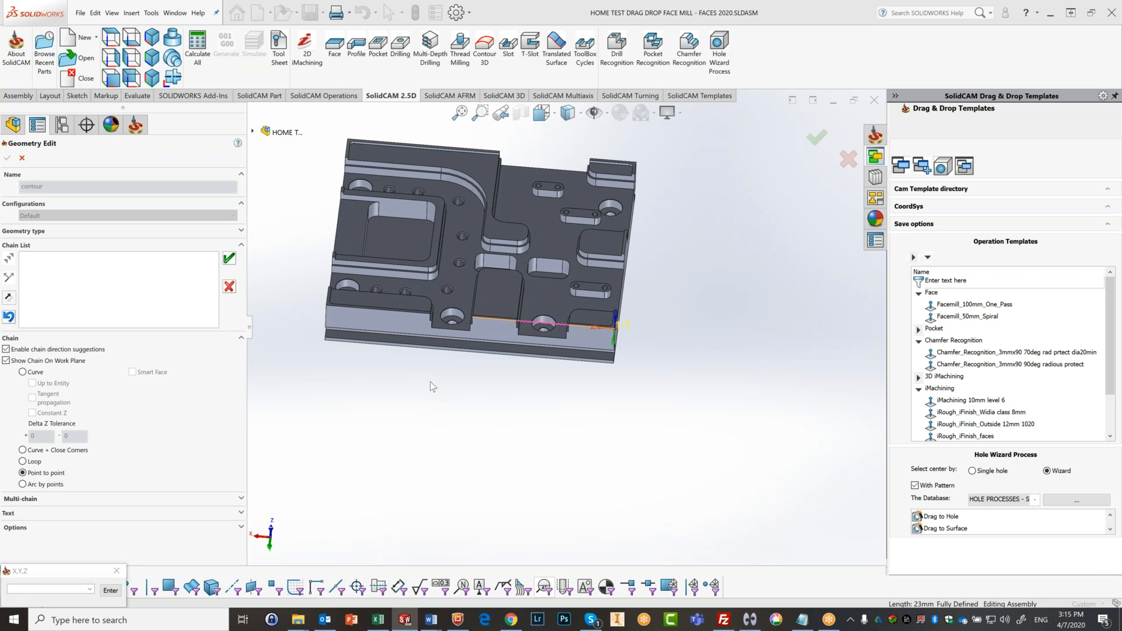
click(332, 257)
middle_drag(351, 293, 398, 306)
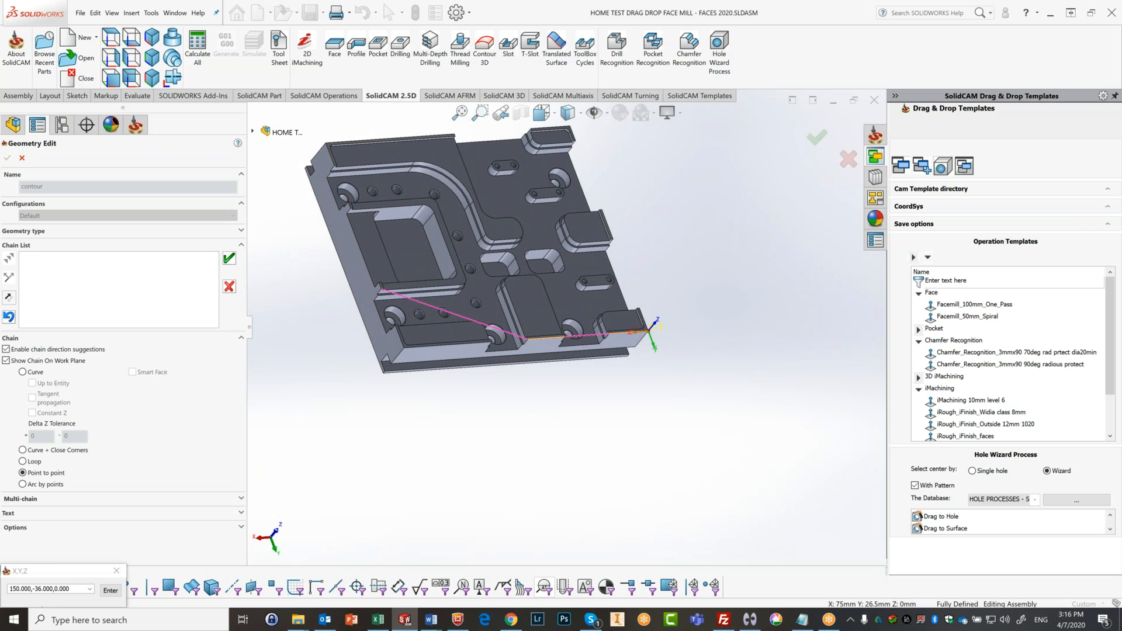
click(413, 165)
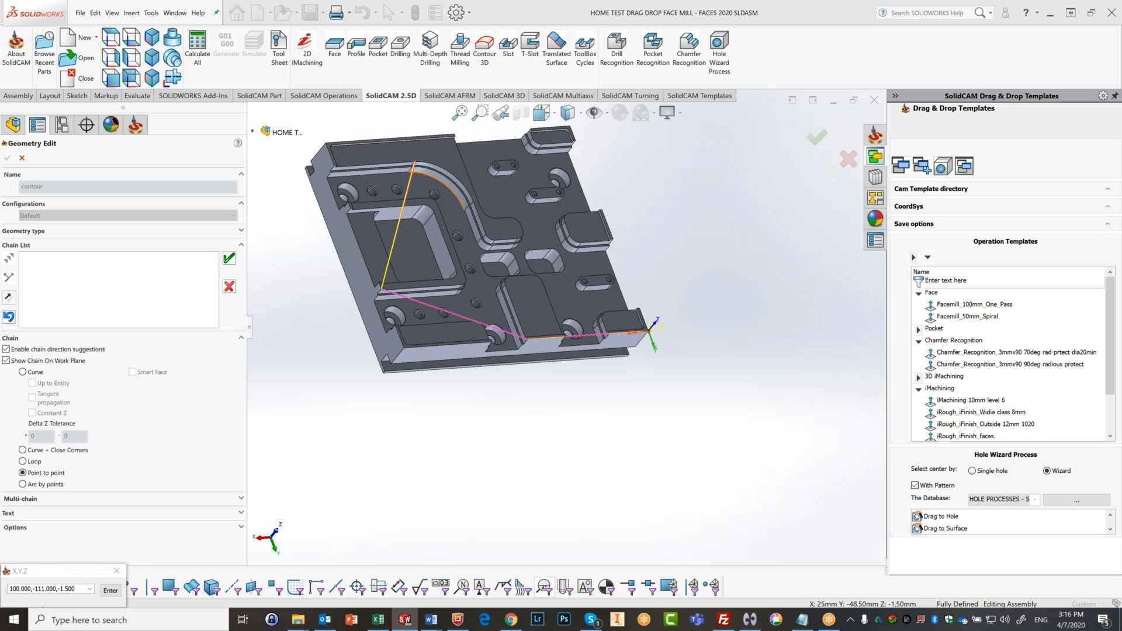
click(541, 147)
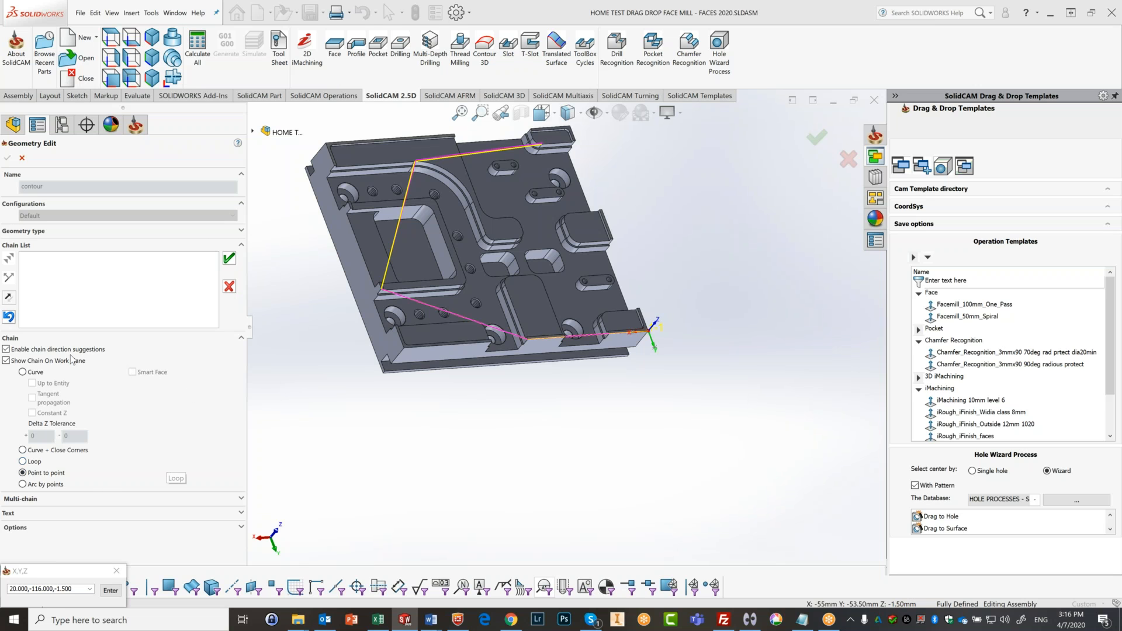
click(228, 287)
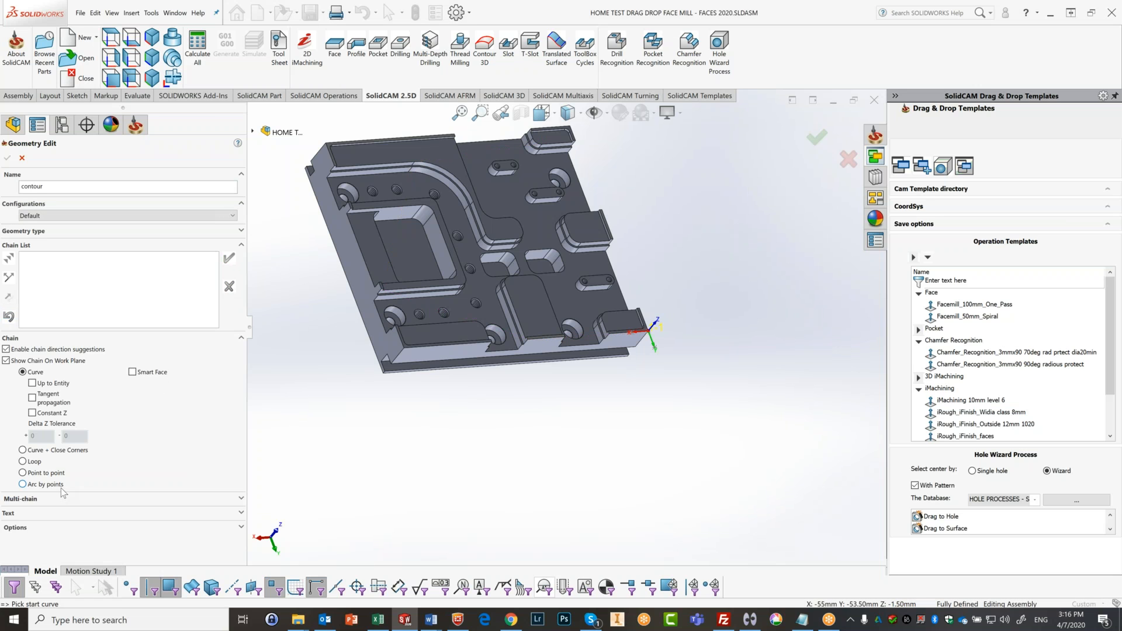
Step: Start a Curve chain on the straight upper edge of the rectangular pocket and try continuing it onto the adjoining corner fillet
click(22, 484)
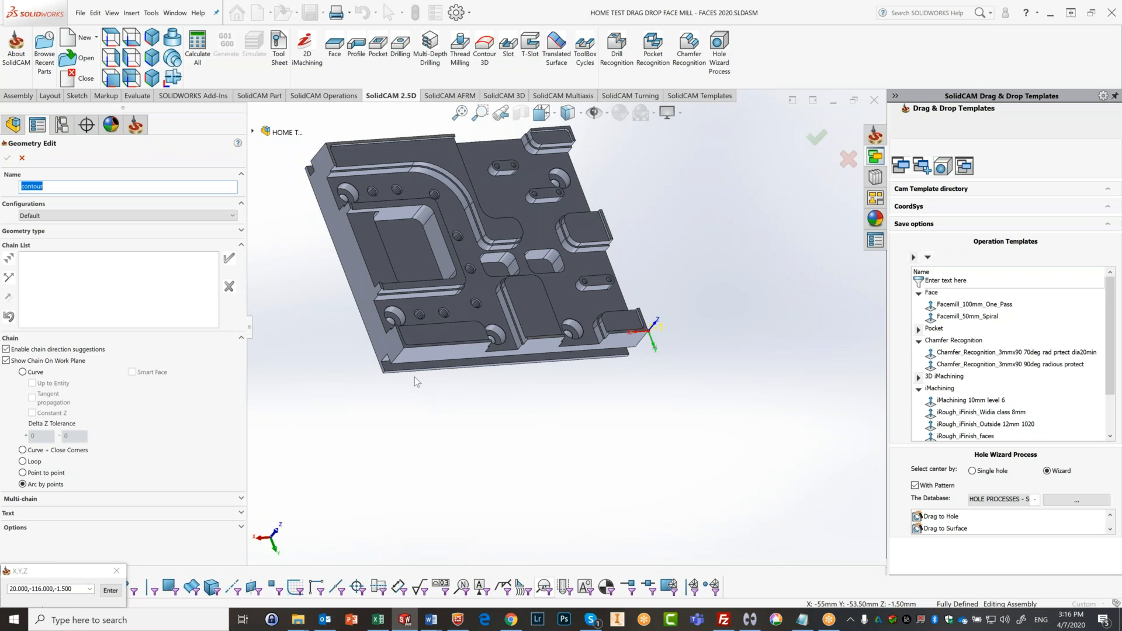
click(25, 372)
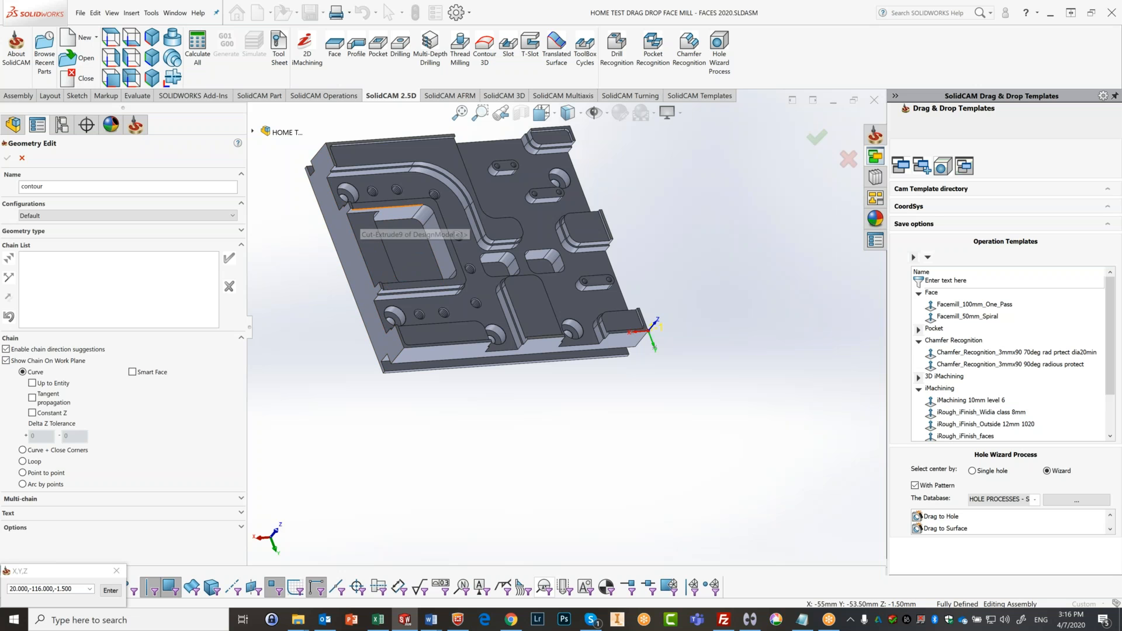
click(361, 208)
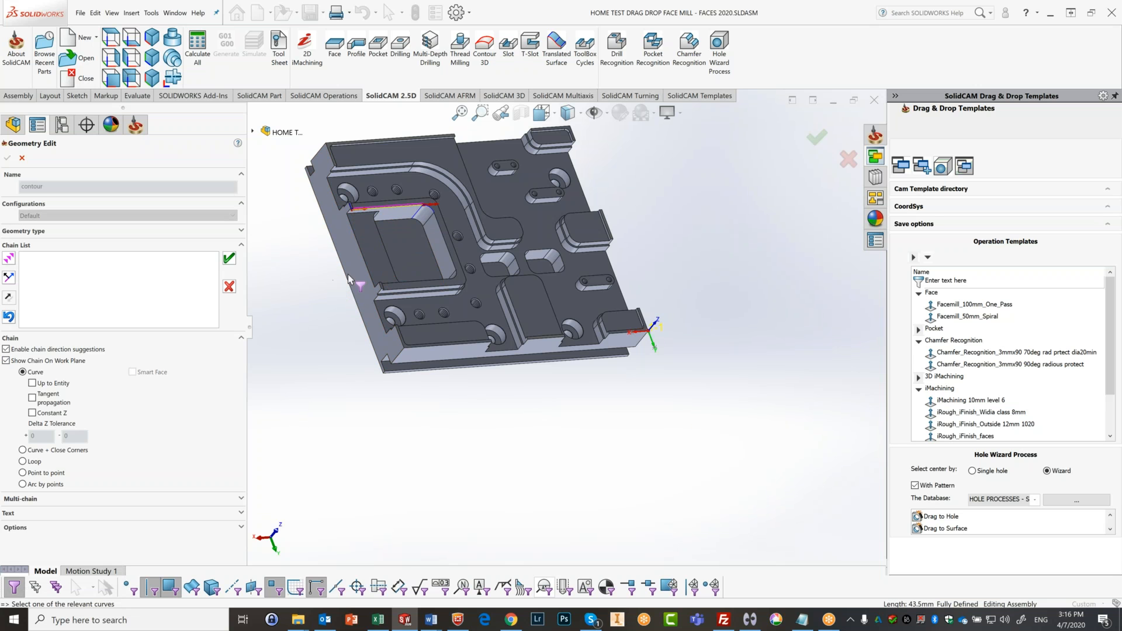
scroll(356, 282, down, 6)
scroll(434, 243, down, 3)
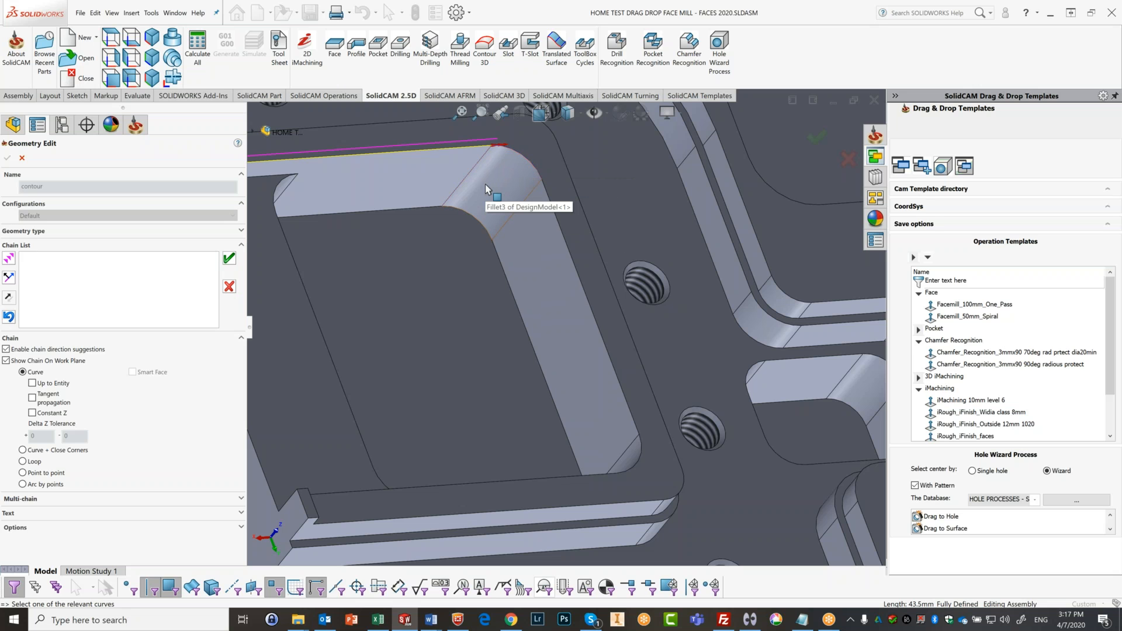
click(506, 156)
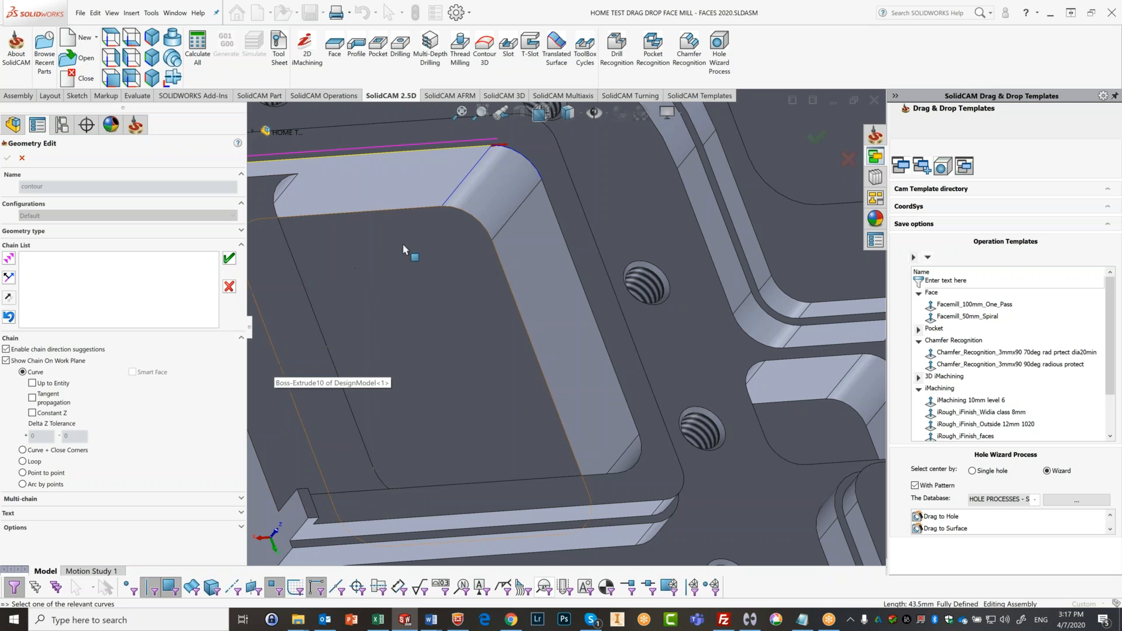
click(524, 153)
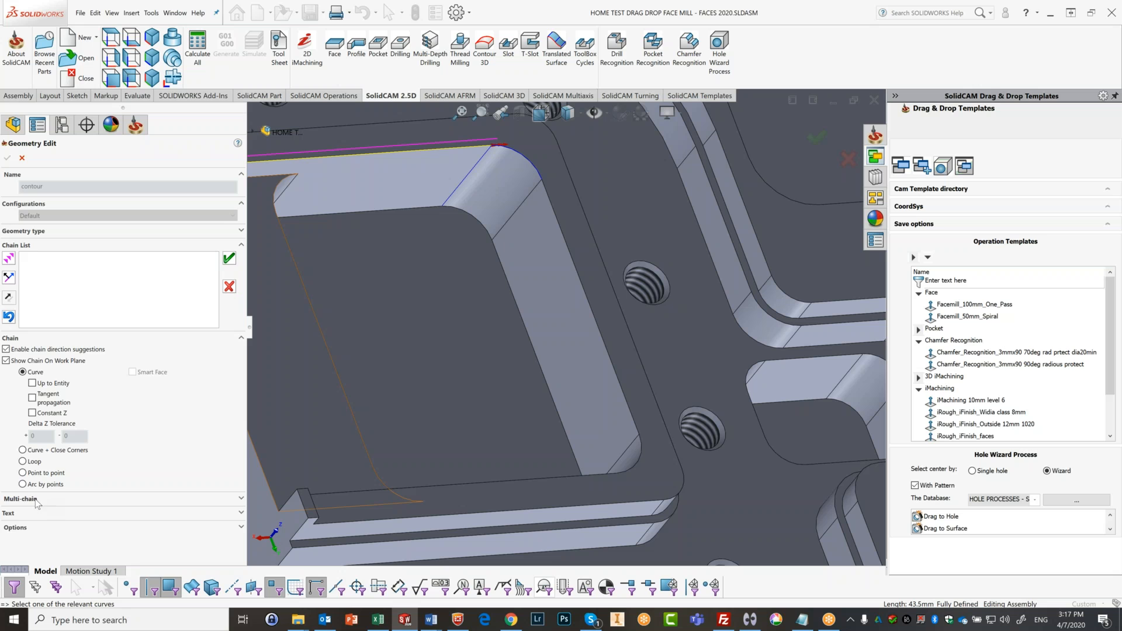
Step: Try adding the pocket's corner fillet with Arc by points through a mid-arc point and the arc's end, and reject the chain
click(22, 484)
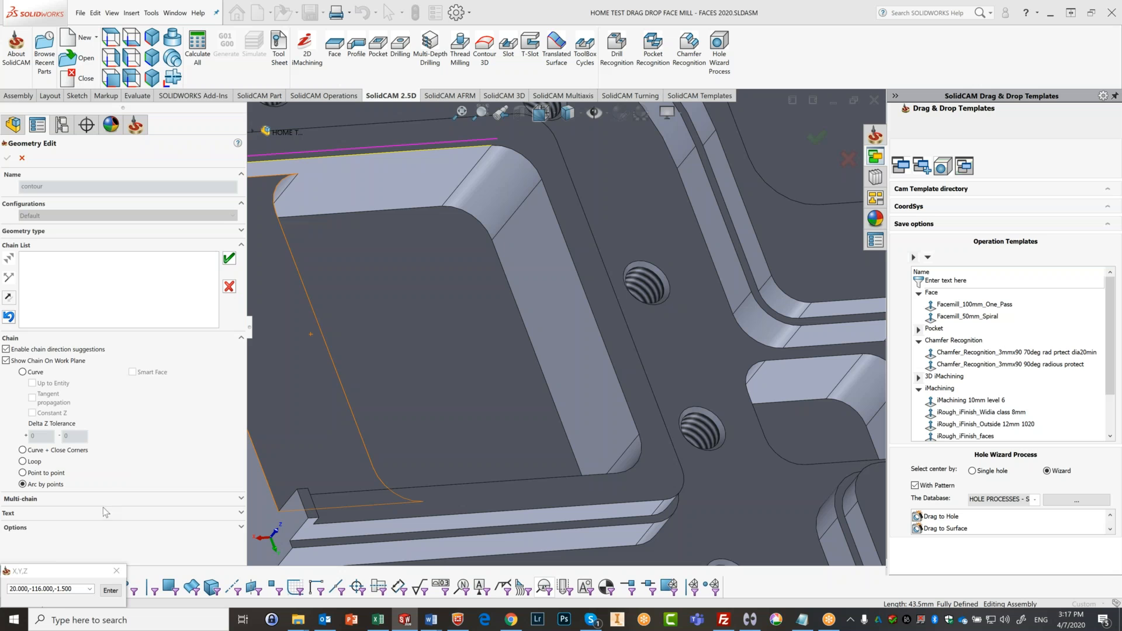
triple_click(86, 588)
drag(94, 569, 186, 574)
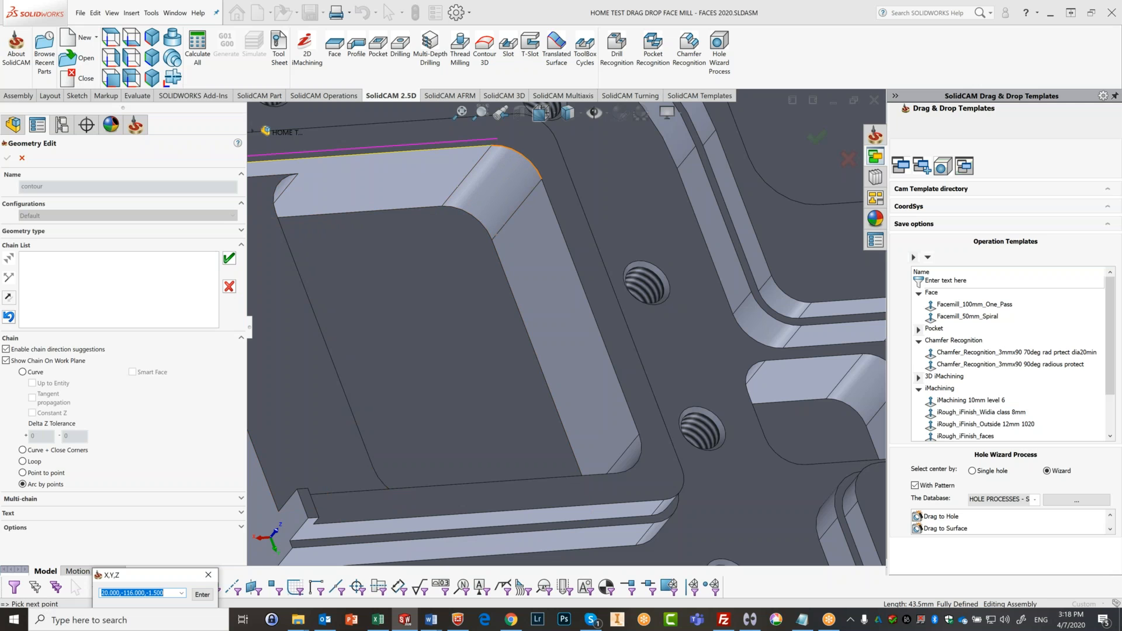
click(508, 147)
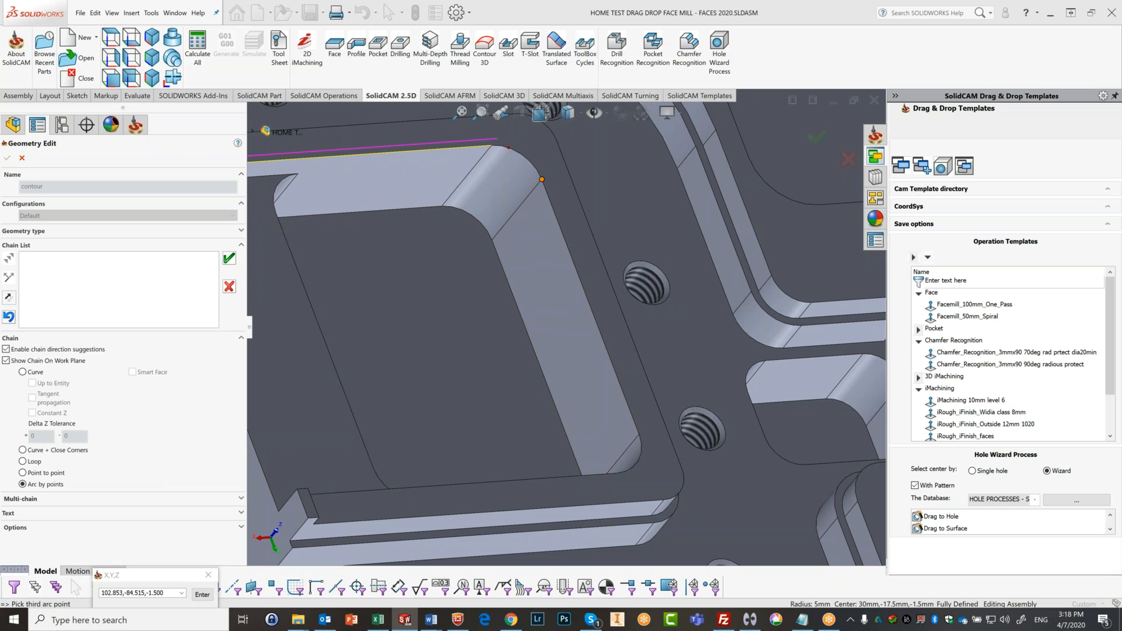
click(542, 179)
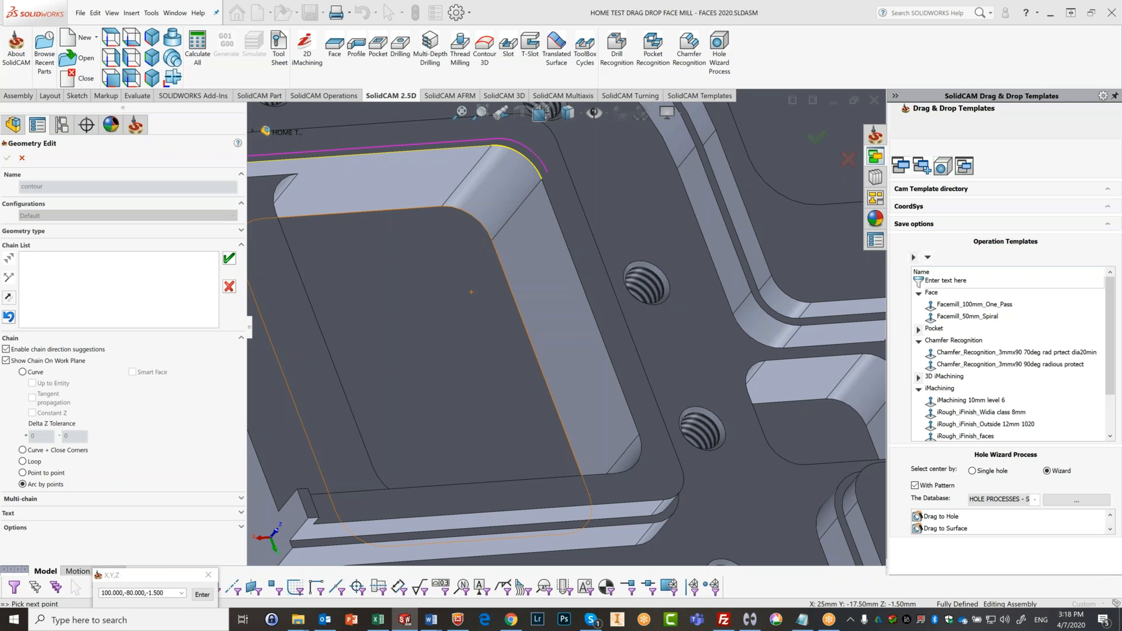
scroll(471, 292, up, 5)
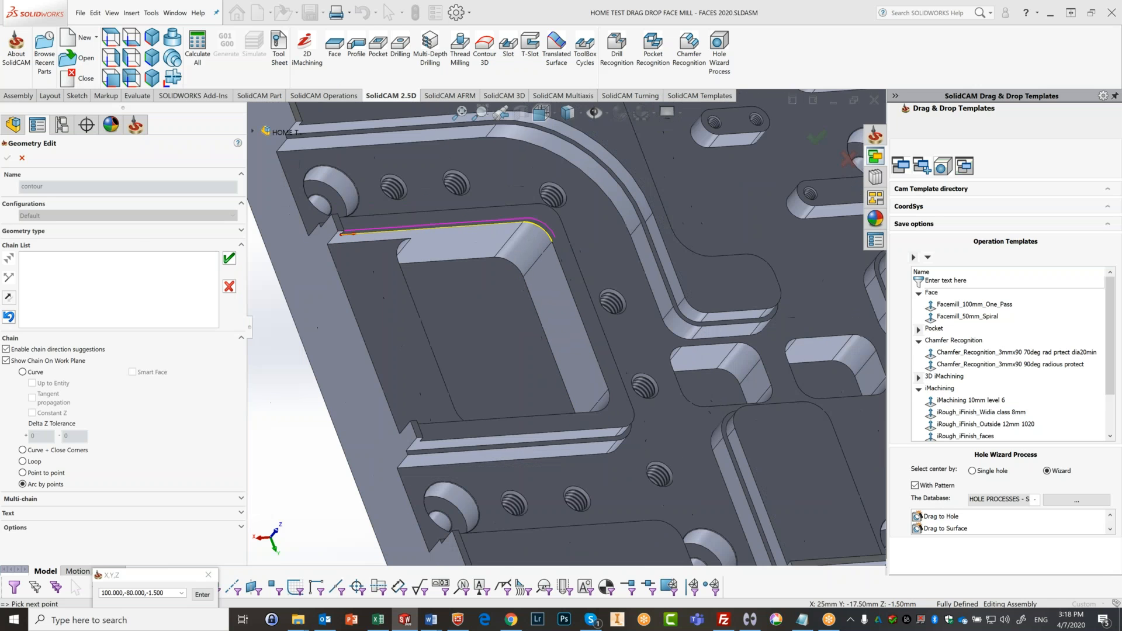
click(228, 287)
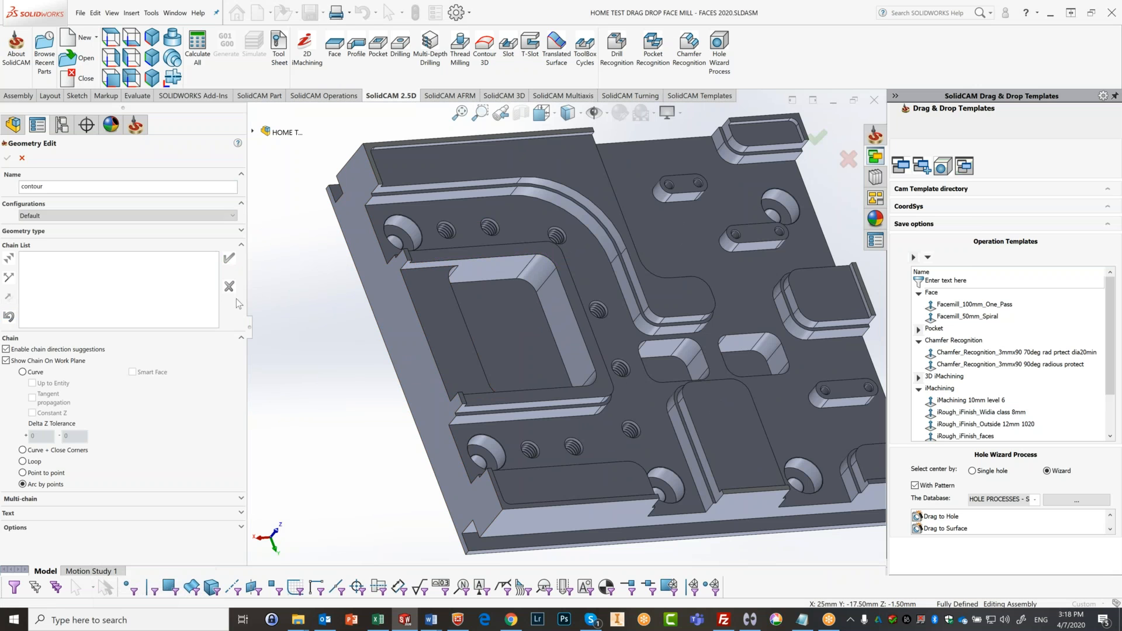
Step: Chain the plate's outer base contour using Curve with Constant Z, and accept the geometry
scroll(640, 416, up, 3)
middle_drag(681, 442, 514, 409)
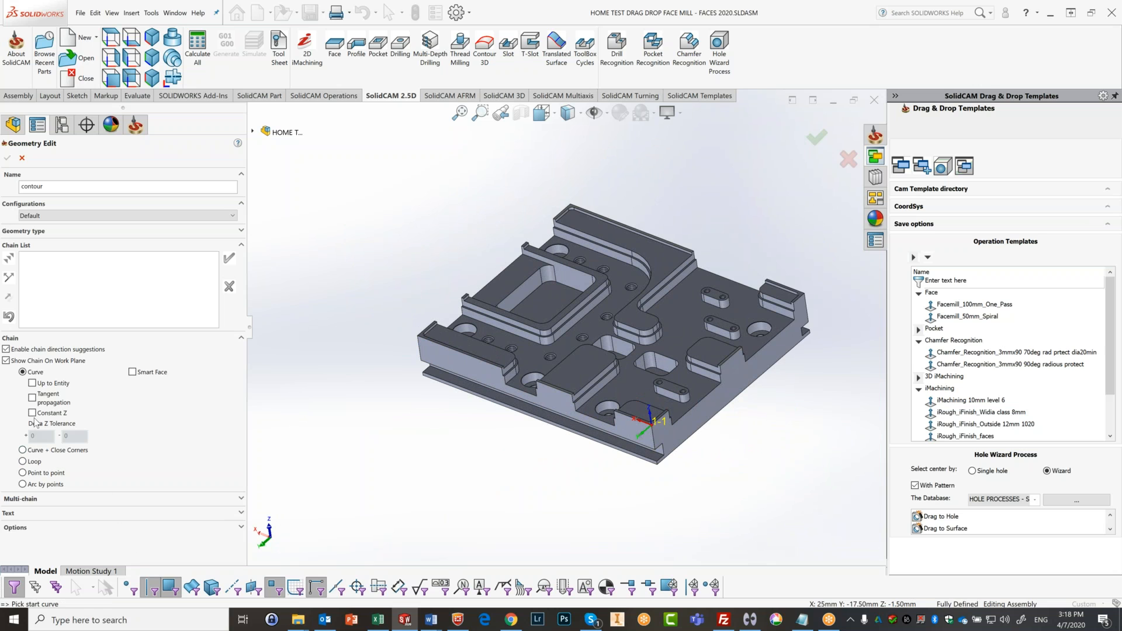
click(32, 413)
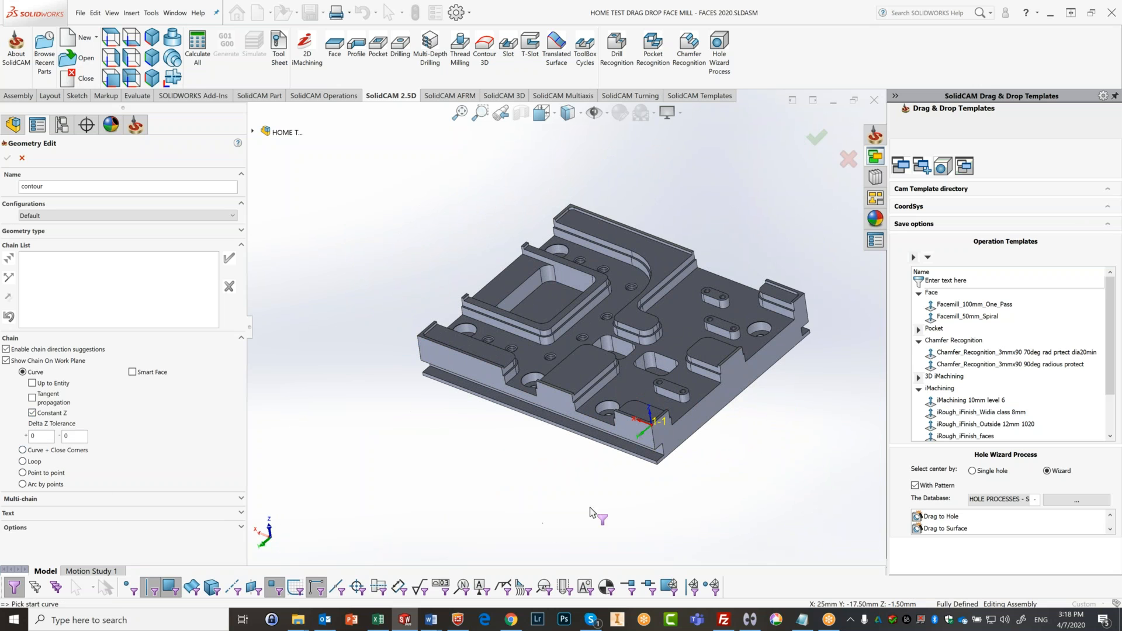
click(602, 443)
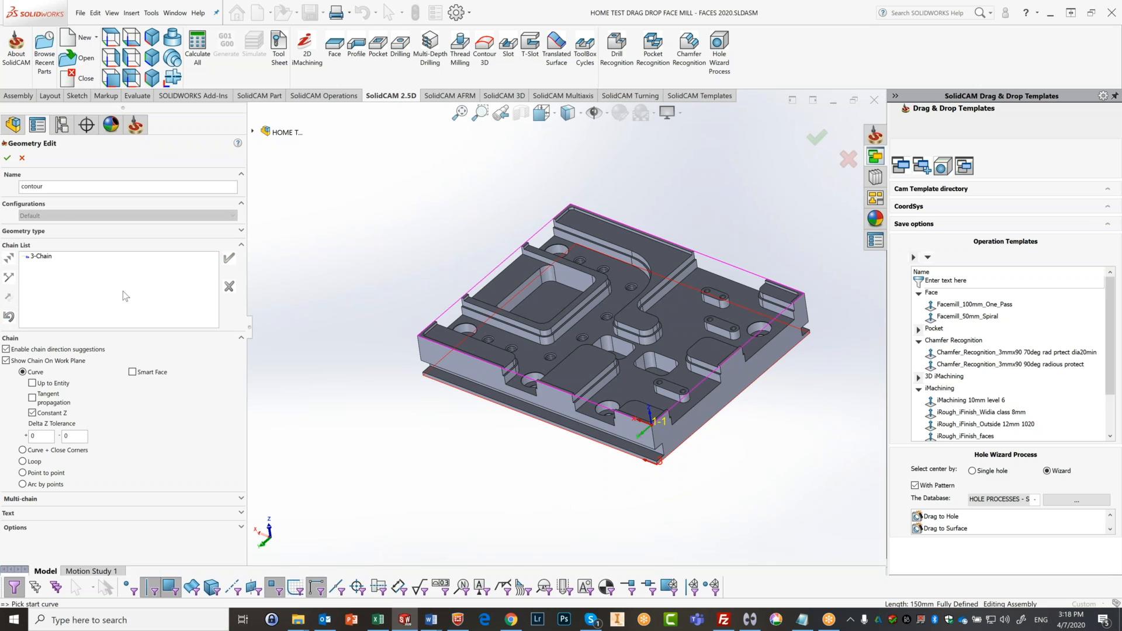
click(7, 158)
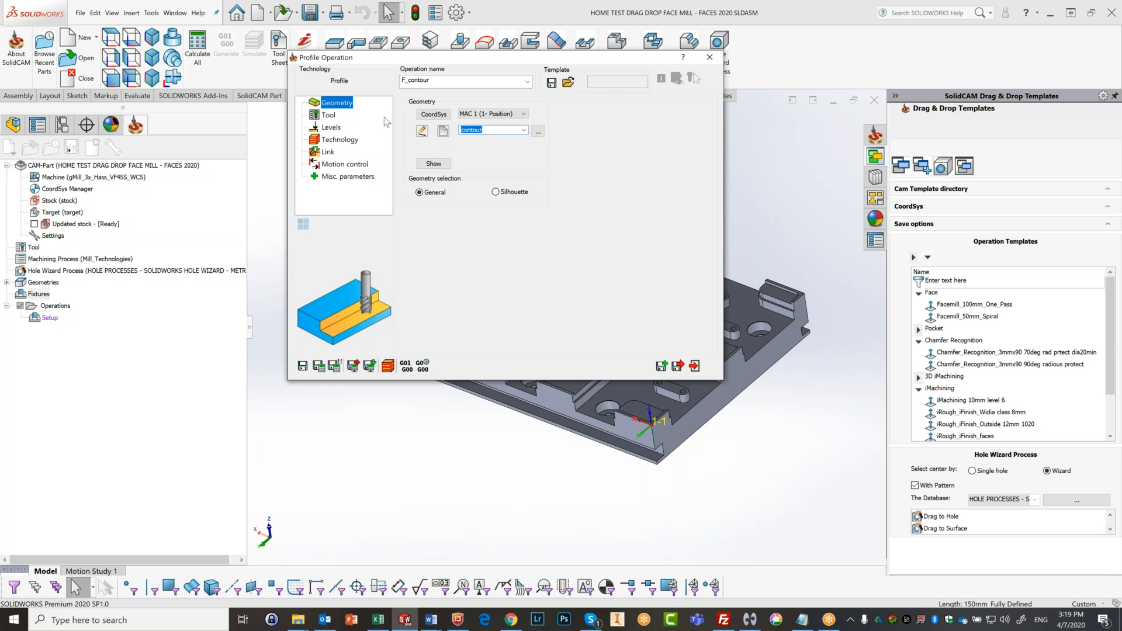
Step: Assign tool 2, the 12 mm end mill, to the Profile operation and display its feed and spin data
click(329, 115)
click(476, 268)
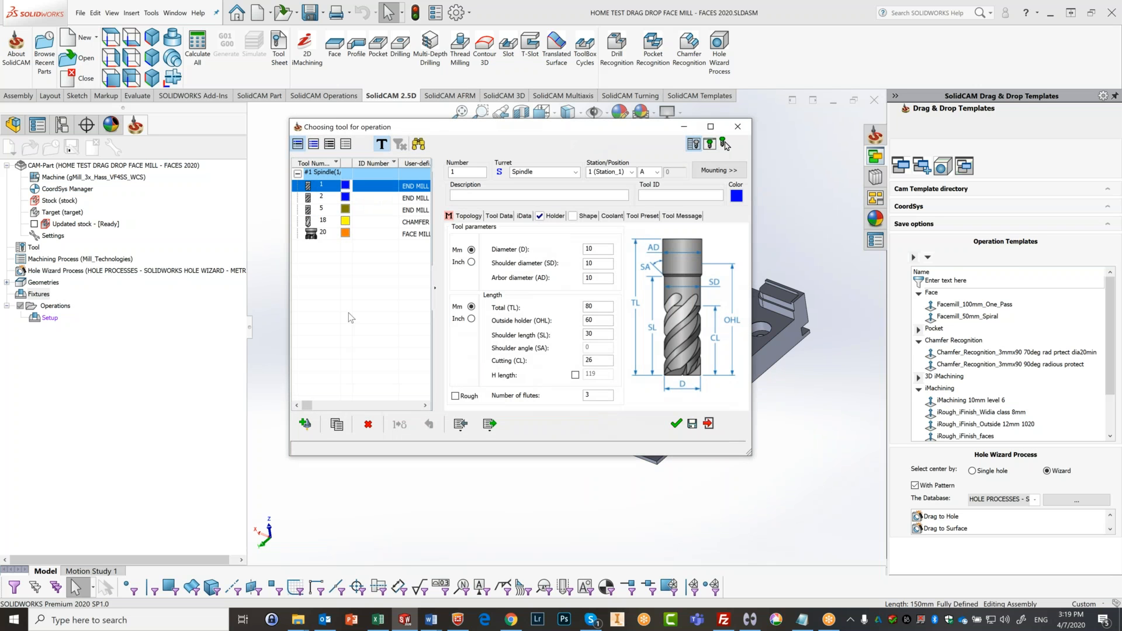
click(337, 200)
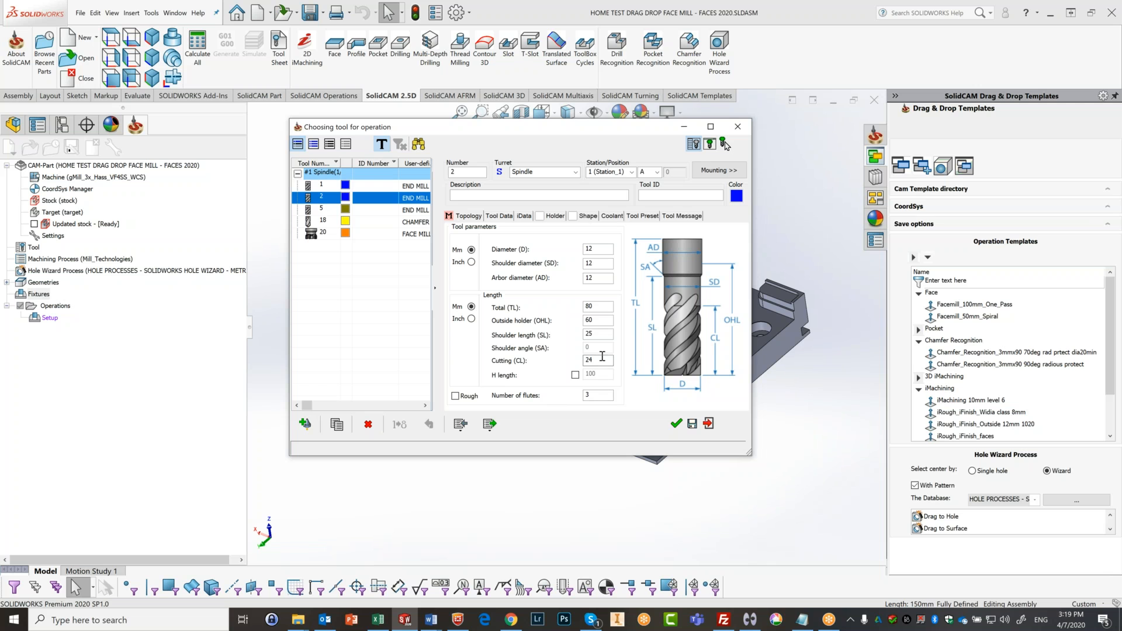
click(676, 424)
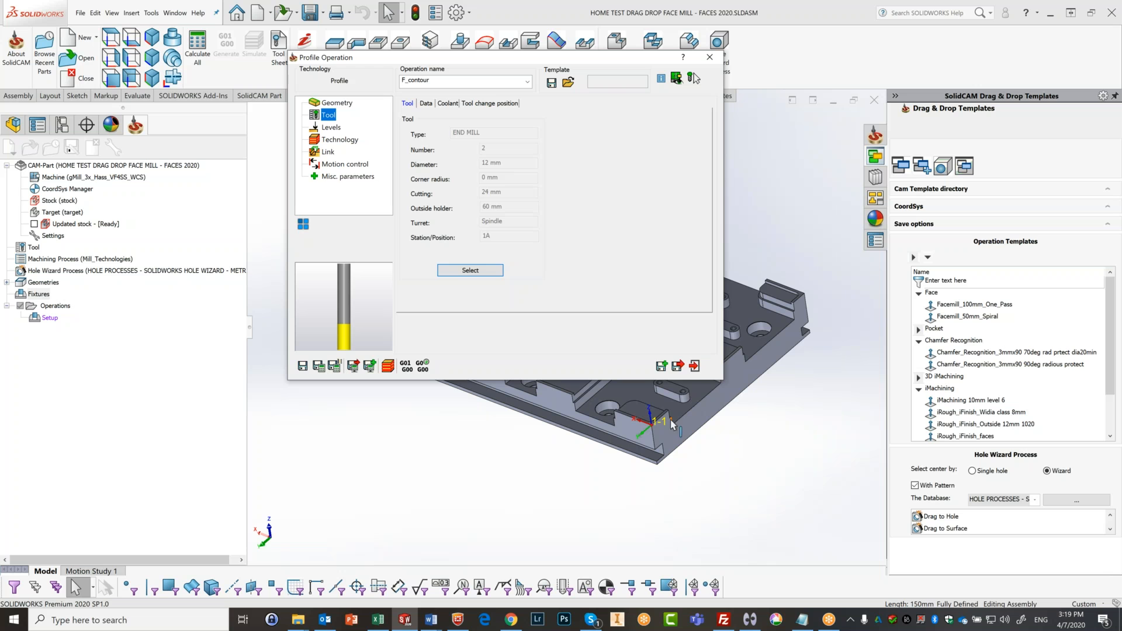
click(426, 103)
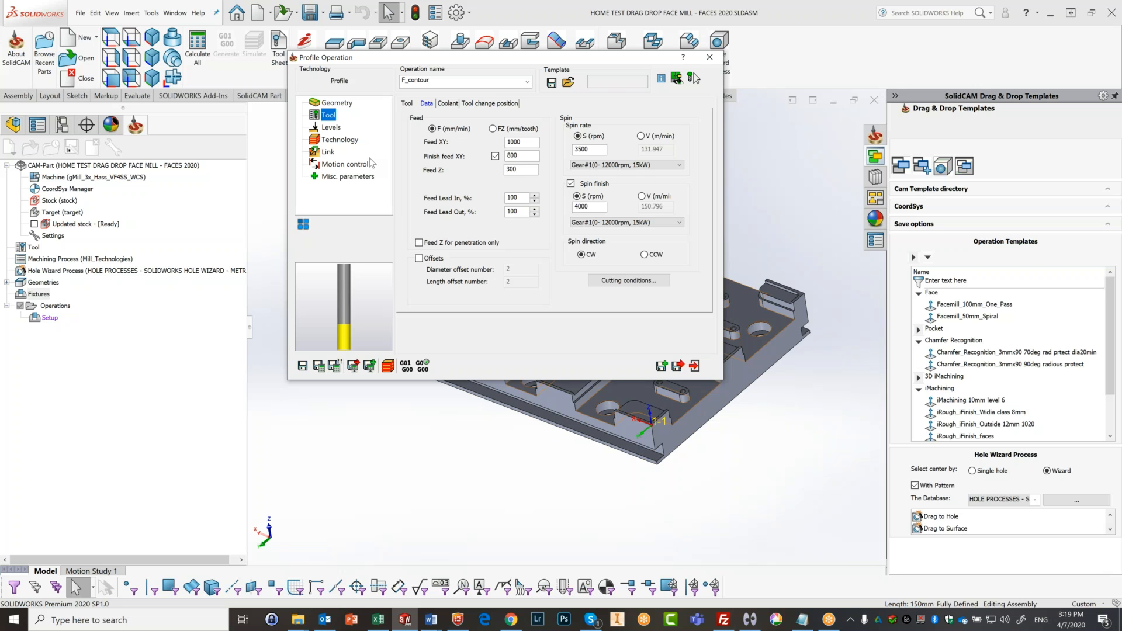
Step: On the Profile operation's levels, define the profile depth by the bottom of target
click(331, 127)
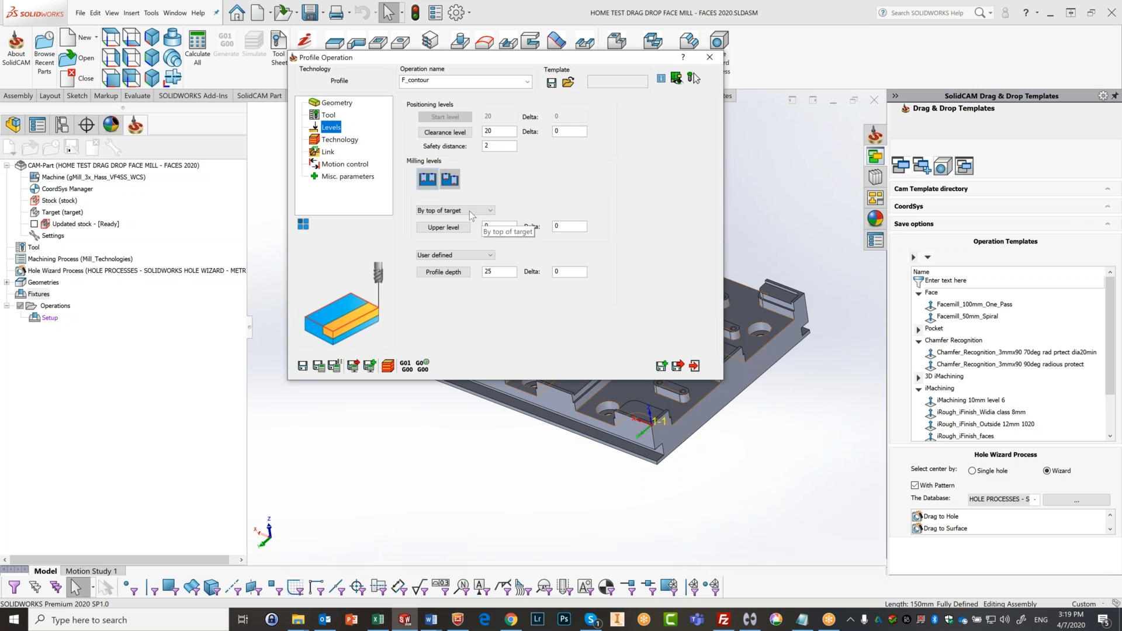
click(501, 271)
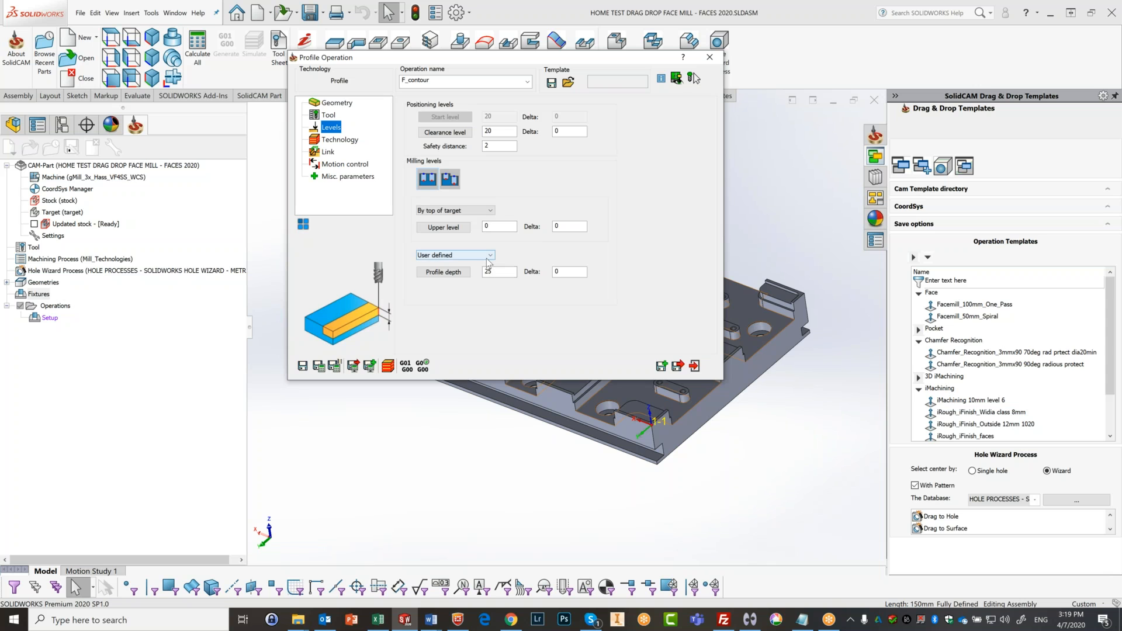
click(489, 257)
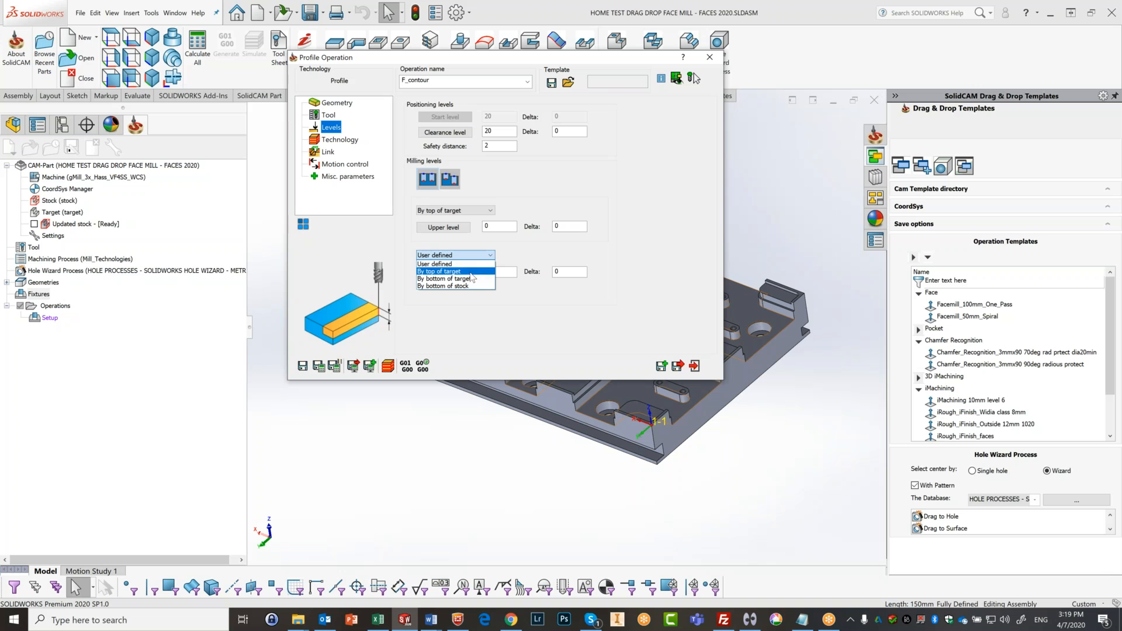
click(467, 279)
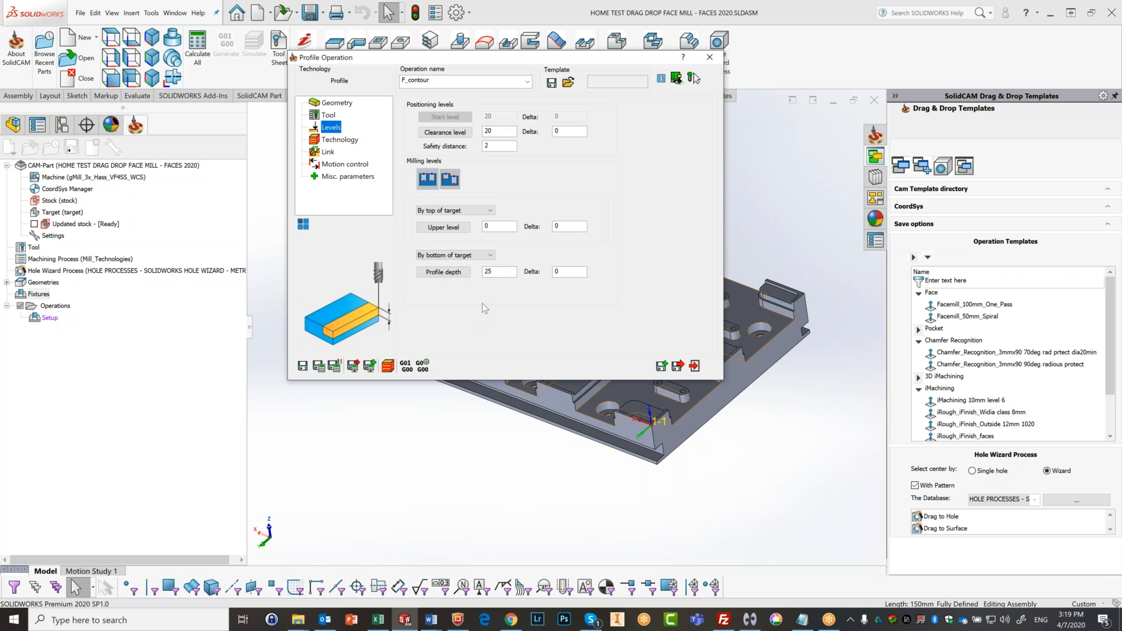
Step: Try a manual profile depth of 24, and restore the By bottom of target definition
double_click(499, 271)
text(24)
click(564, 272)
click(489, 257)
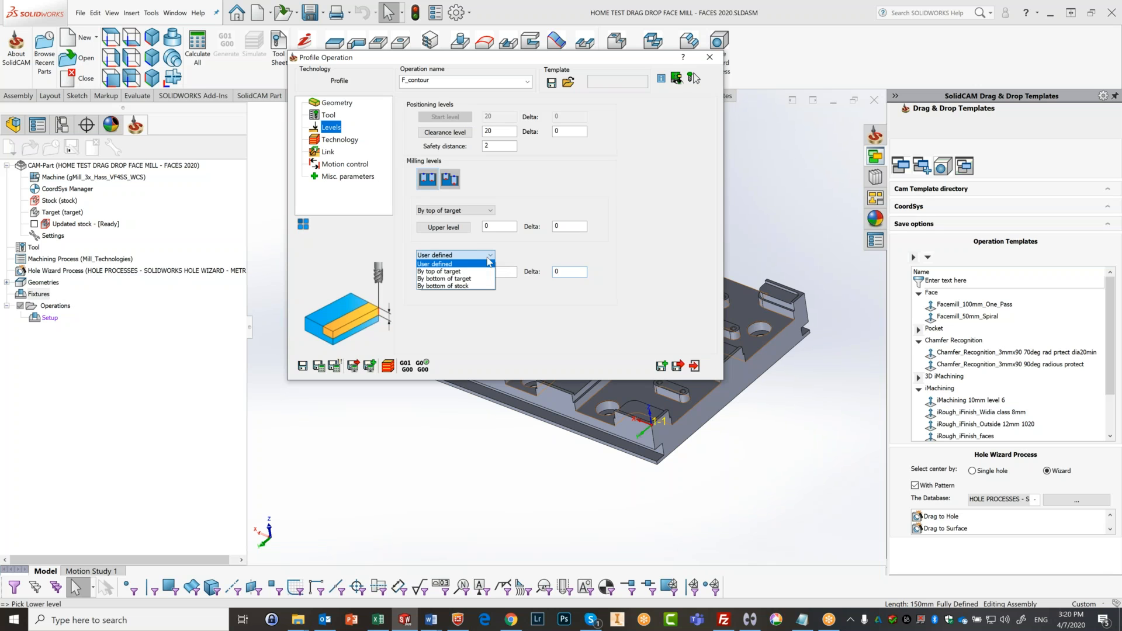
click(457, 279)
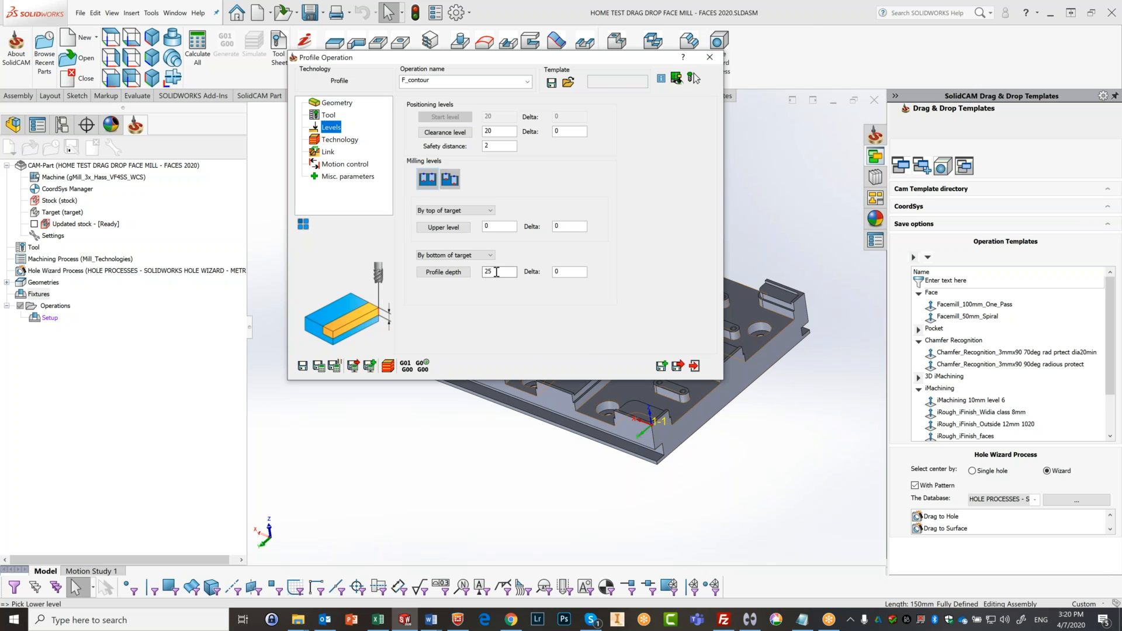
Step: Set the profile depth delta to -0.5 and pick the lower level on the plate's underside
click(564, 272)
key(BackSpace)
text(-.5)
click(752, 478)
middle_drag(751, 474, 744, 338)
click(738, 335)
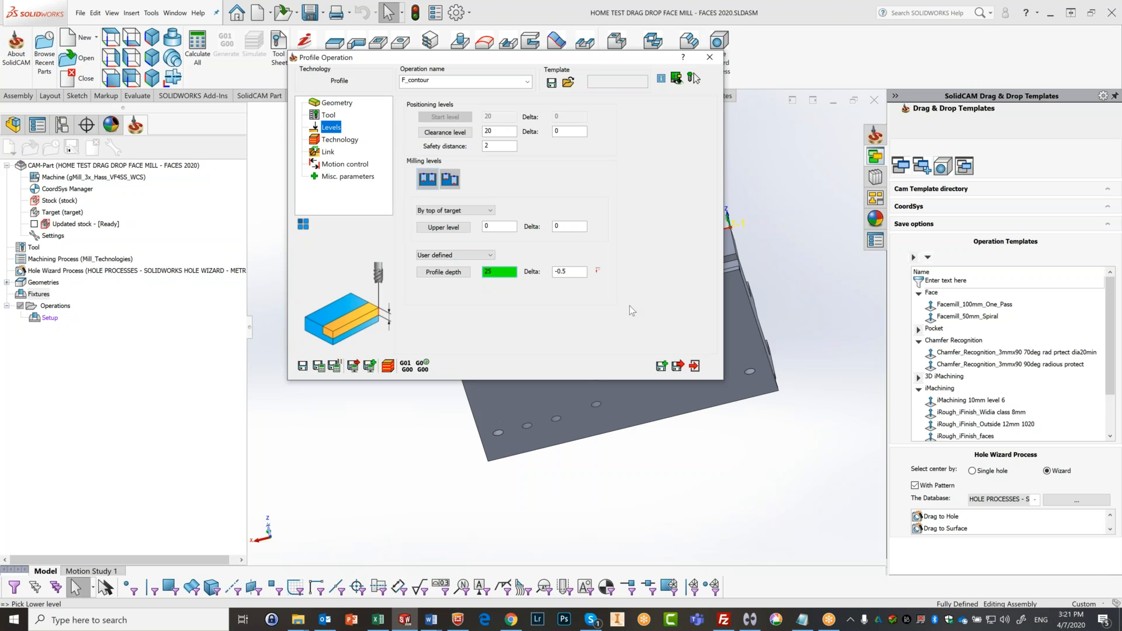
middle_drag(791, 205, 579, 330)
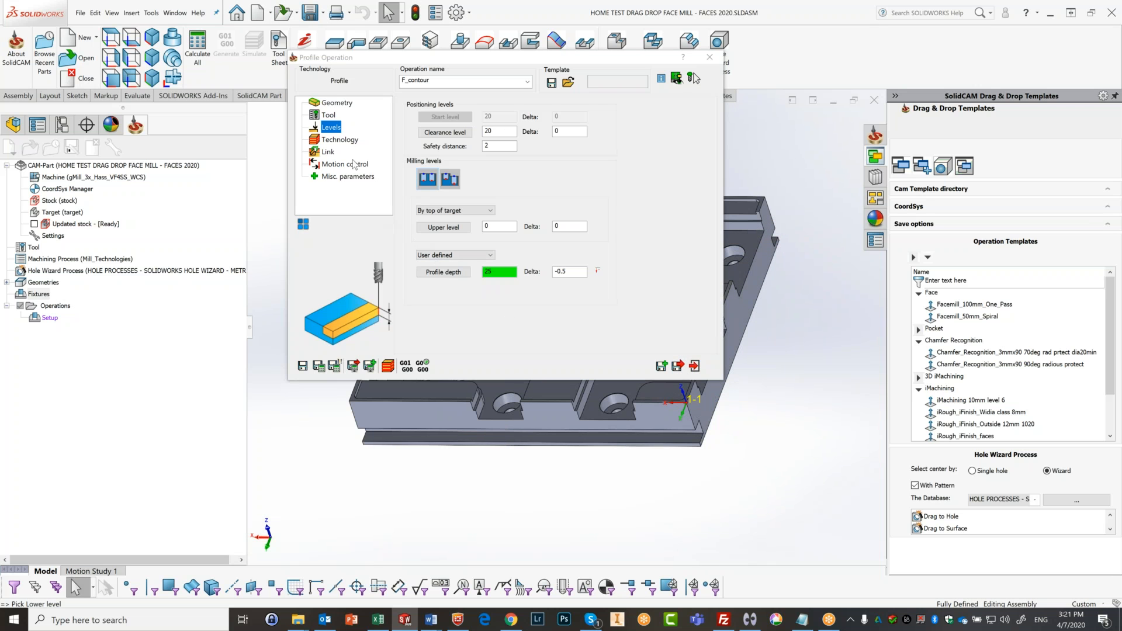
Step: Enable roughing in the Profile technology settings and set the wall offset to 0.3
click(338, 140)
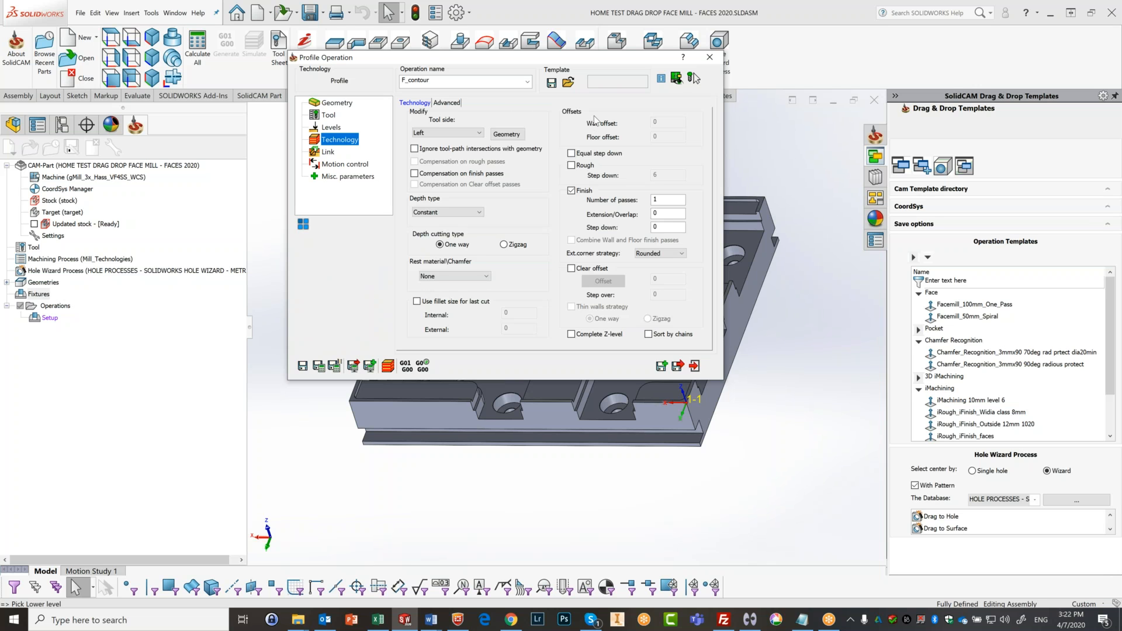
click(571, 166)
click(662, 121)
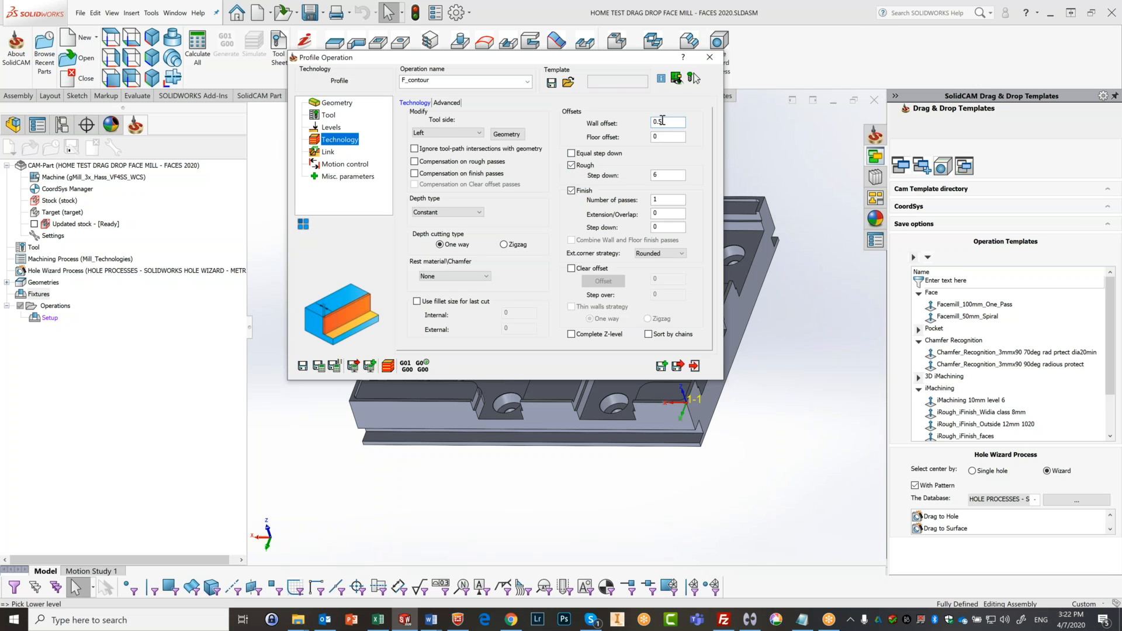
double_click(662, 121)
text(.3)
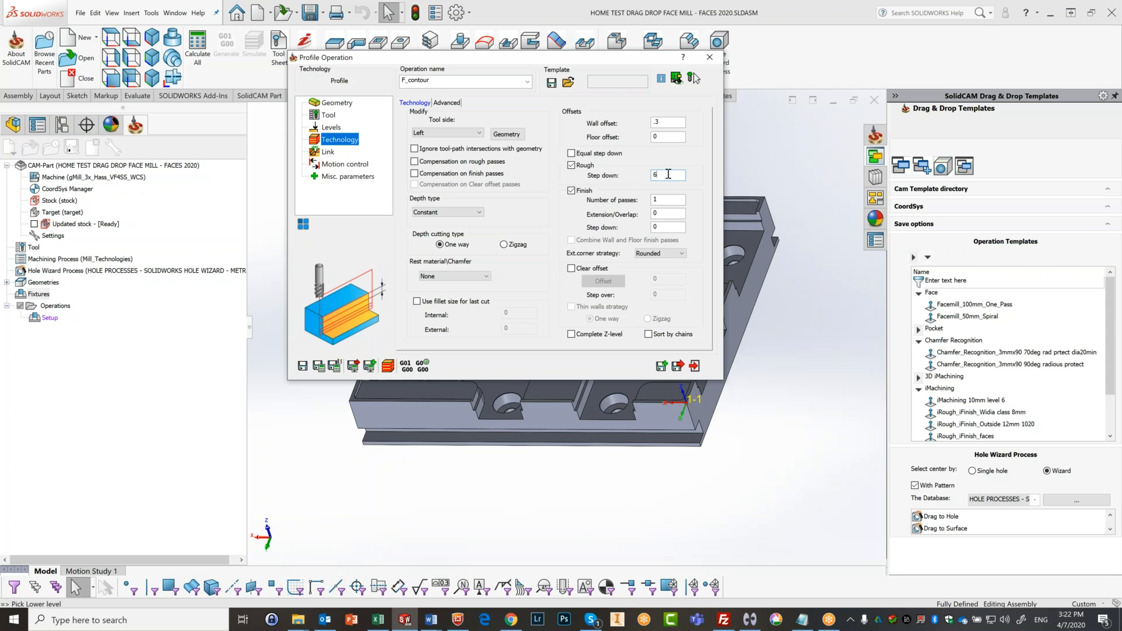
Step: Recheck the milling levels, enable equal step down, and switch from finish passes to compensation on rough passes
click(327, 127)
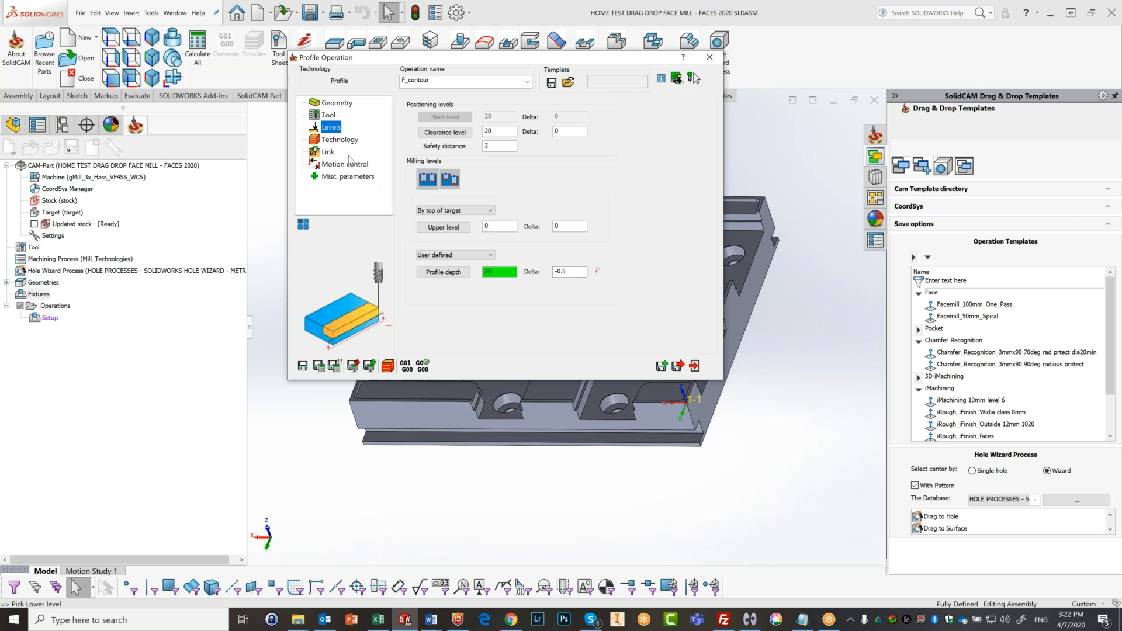
click(339, 141)
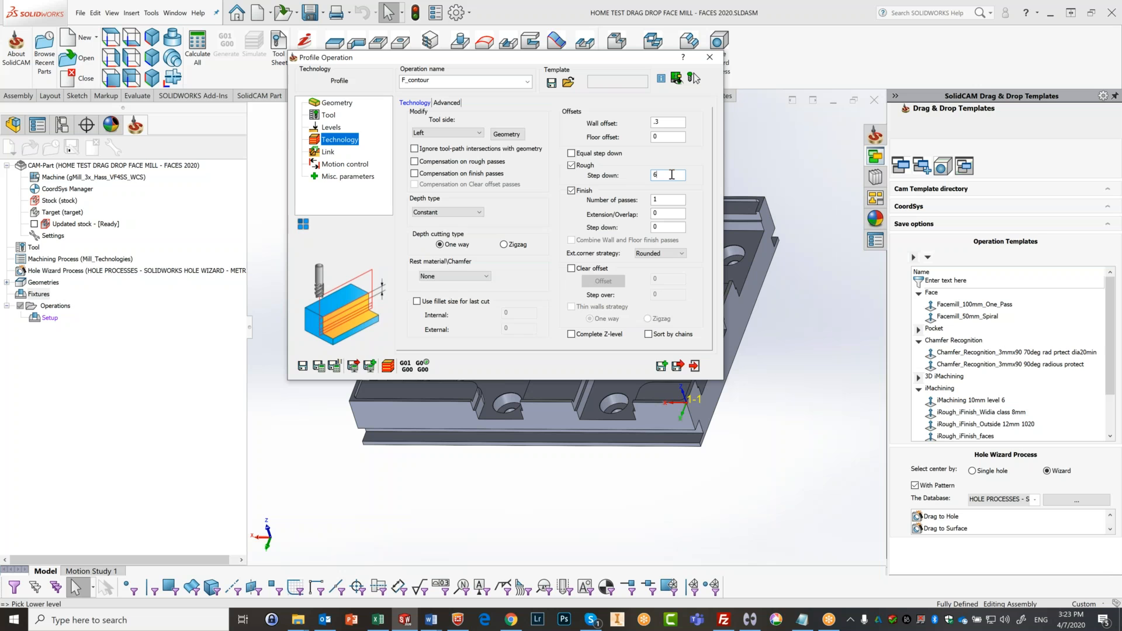
click(571, 153)
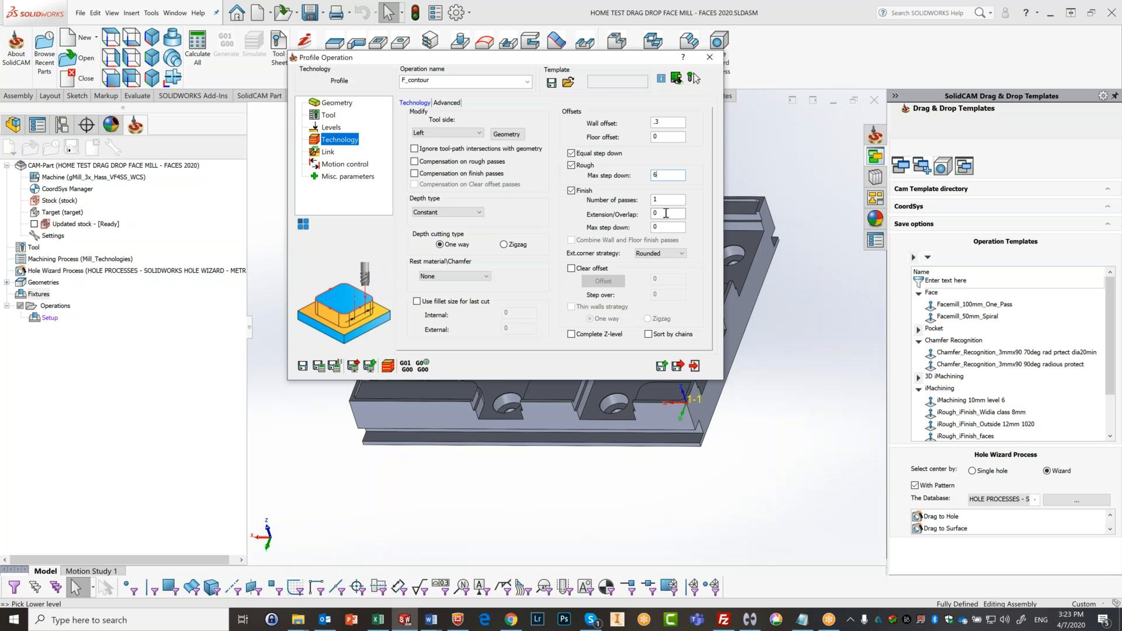
click(573, 192)
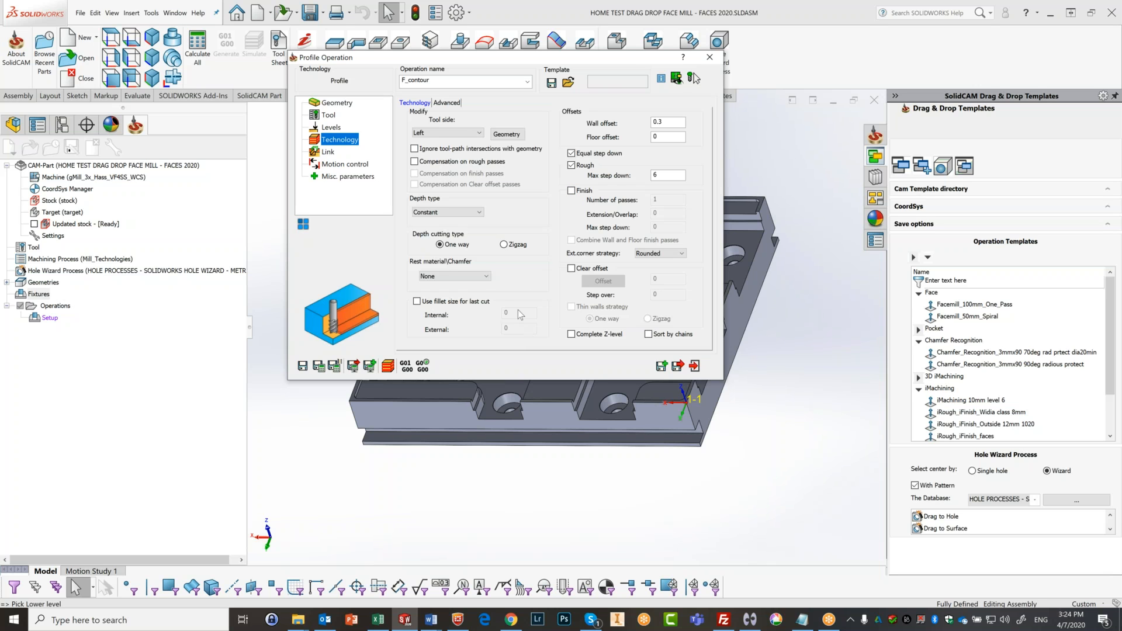
click(414, 162)
Step: Set the lead-in to Arc with a Distance of 0.2 normal to the arc
click(328, 153)
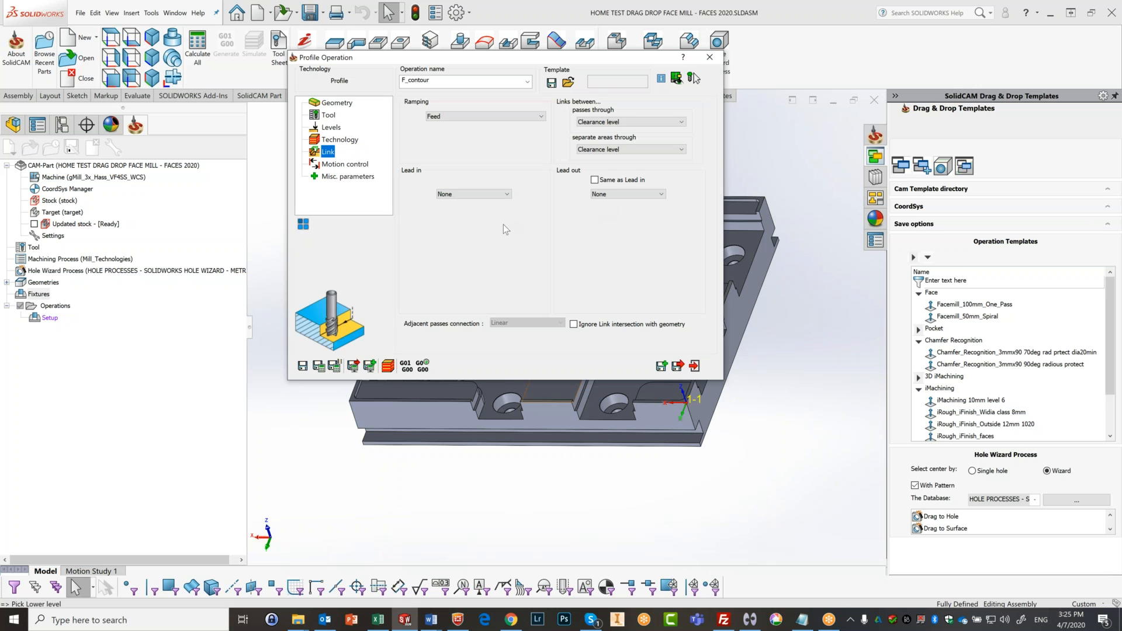
click(501, 196)
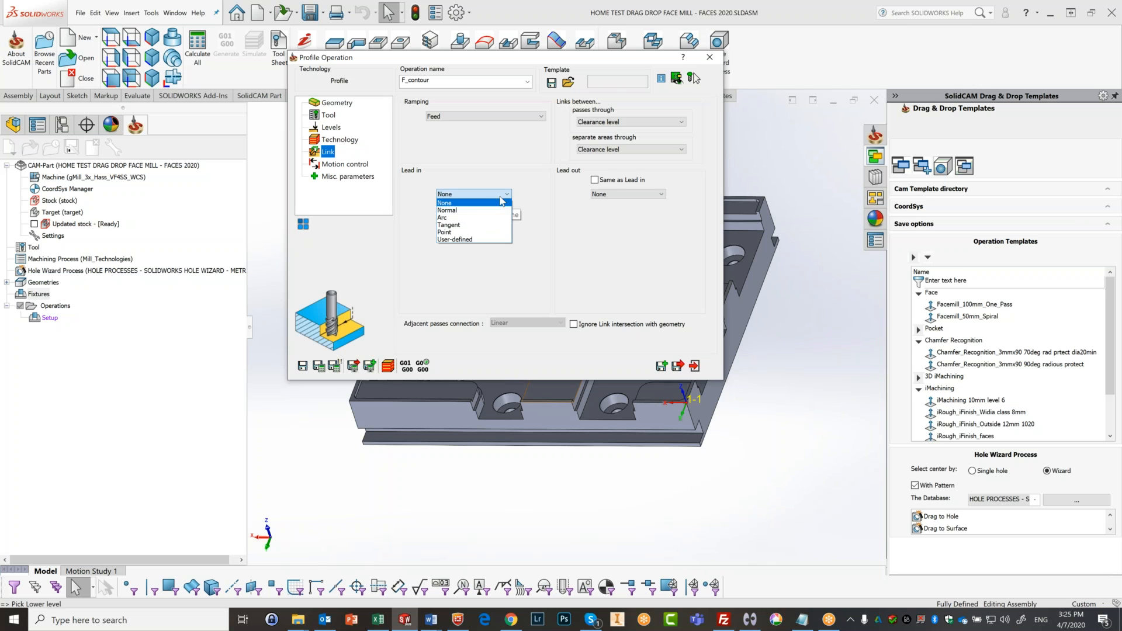
click(453, 220)
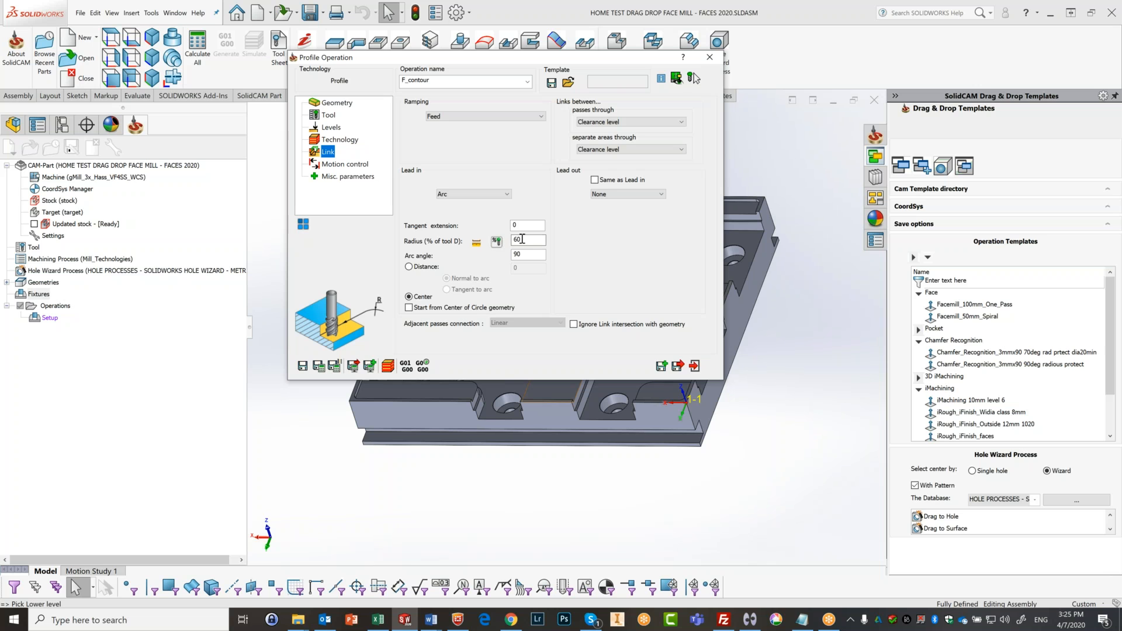
click(476, 245)
click(497, 243)
click(409, 267)
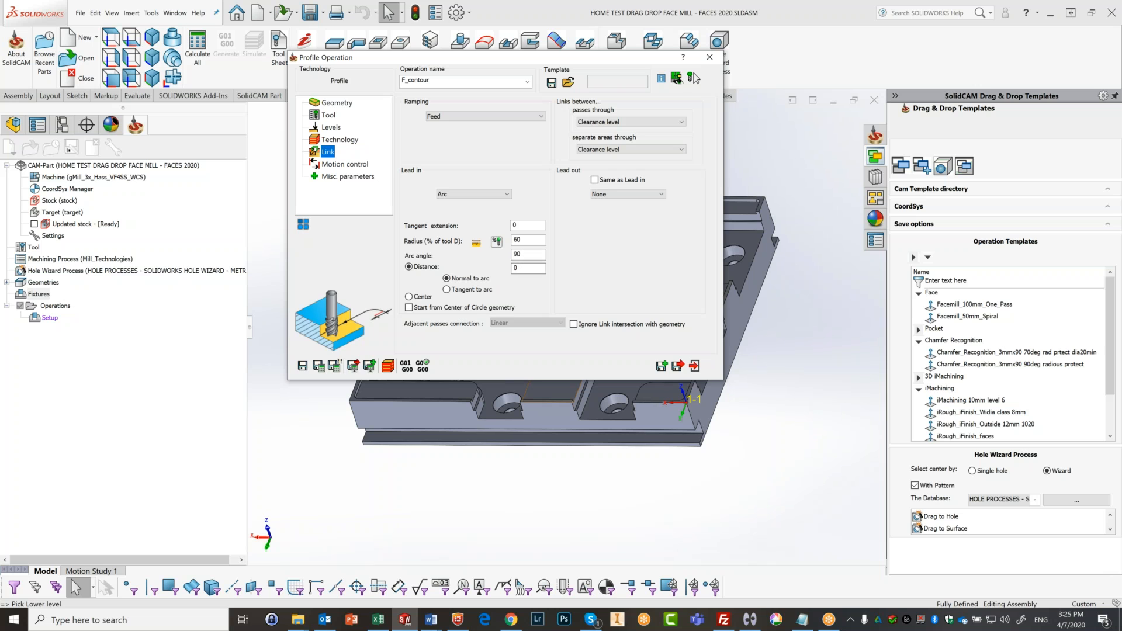
double_click(516, 268)
Step: Make the lead-out the same as the lead-in, save and calculate the Profile operation, and close it
click(623, 195)
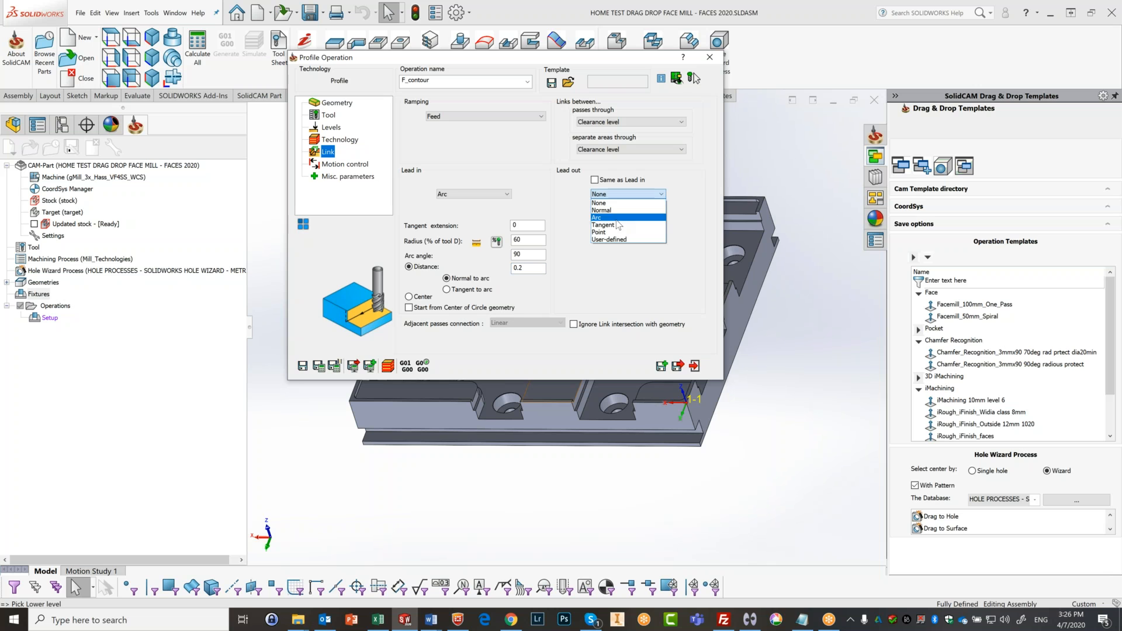
click(609, 253)
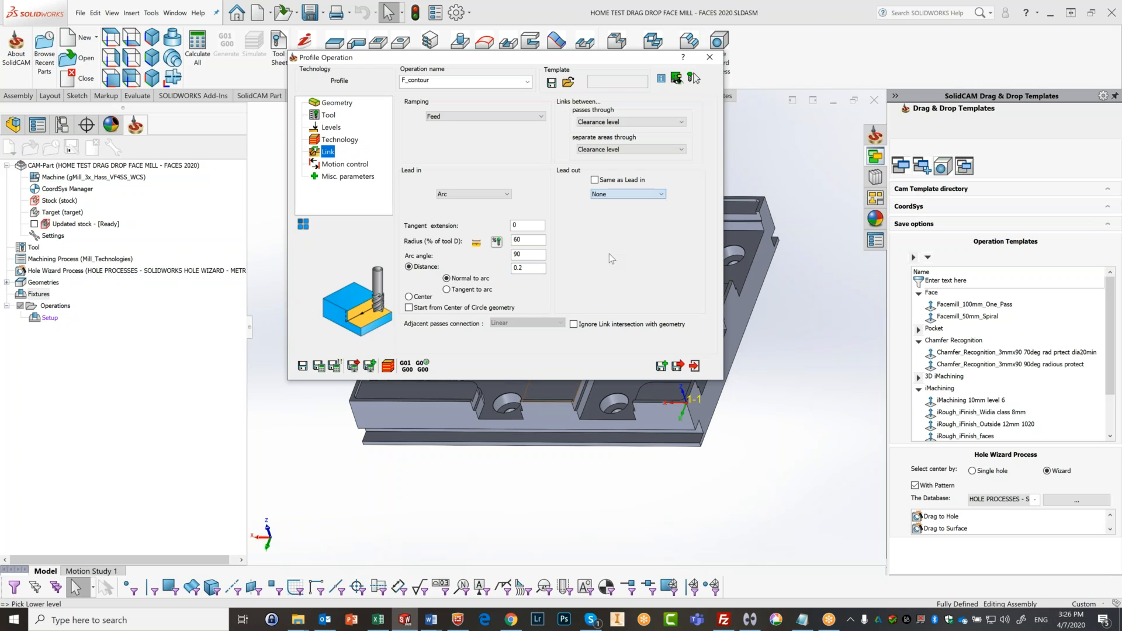
click(595, 180)
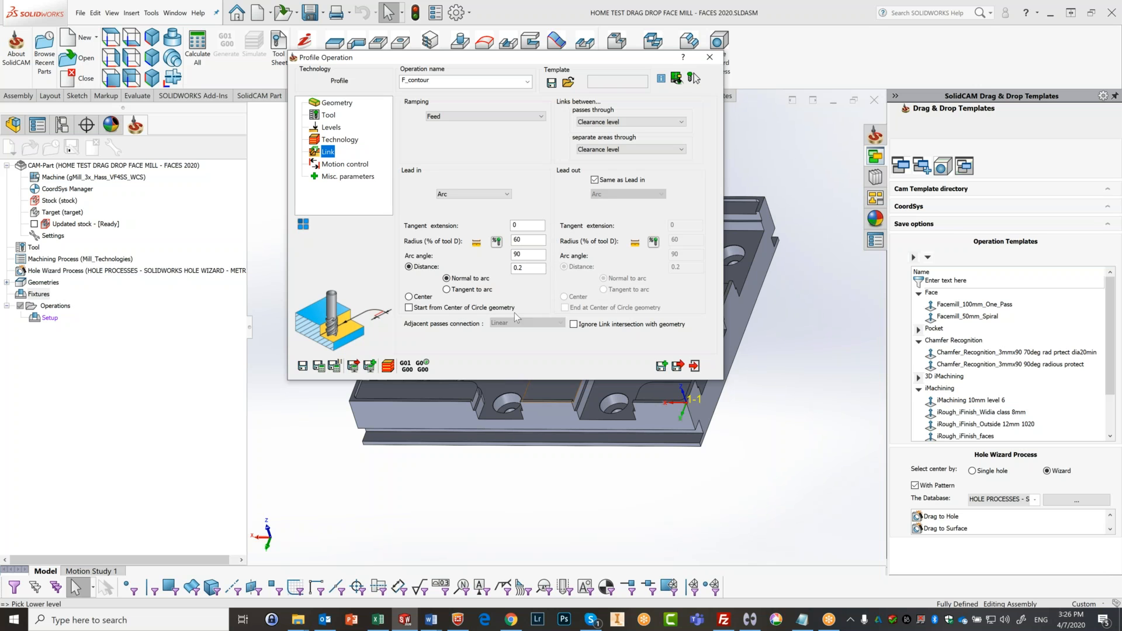
click(325, 370)
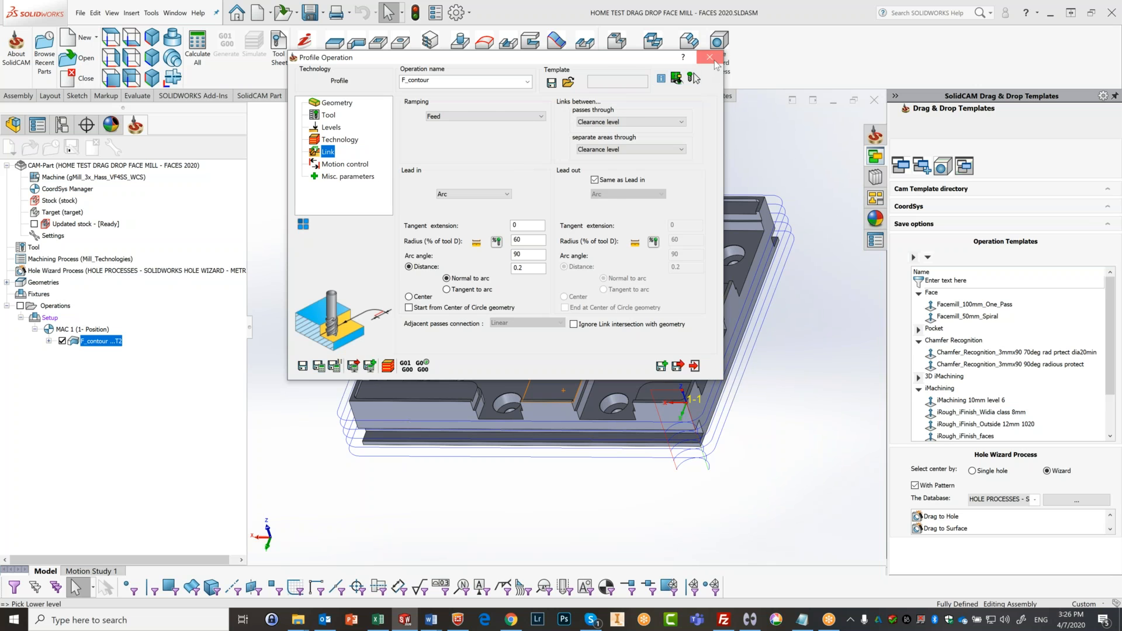
click(713, 60)
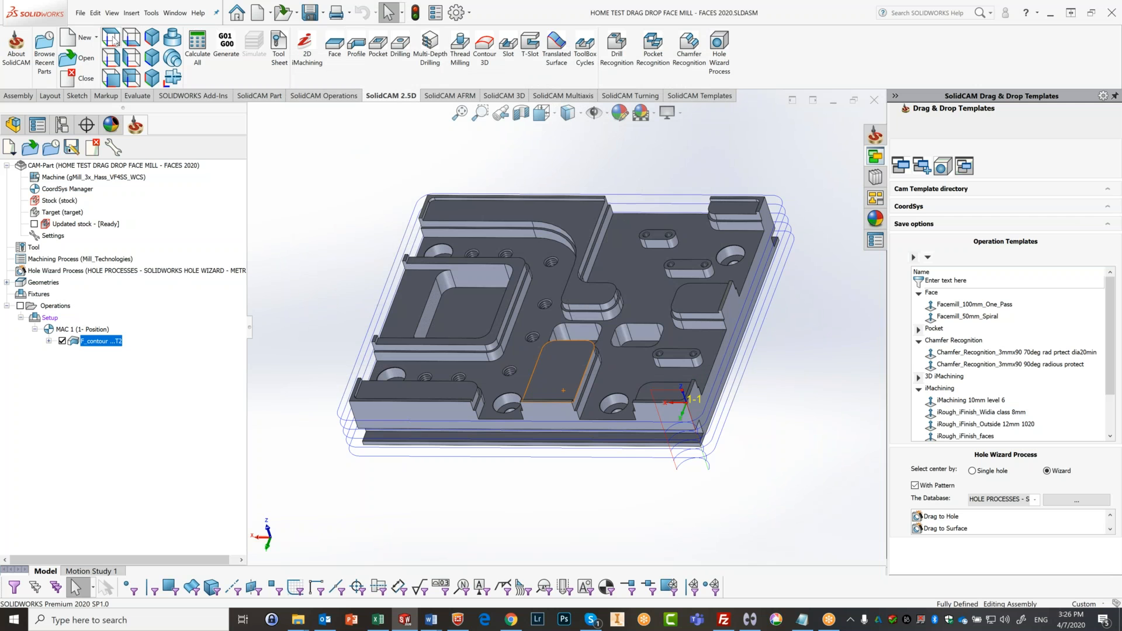
Step: Examine the calculated toolpath's arc lead-in and lead-out from above and its depth passes around the plate from the side
click(111, 37)
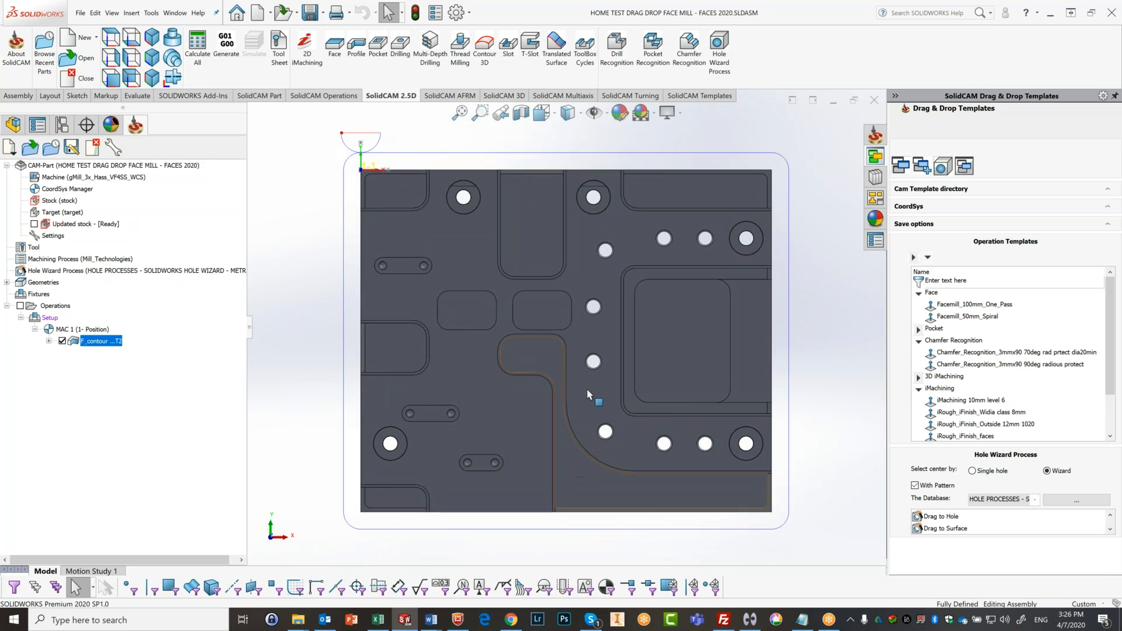
scroll(395, 163, up, 3)
scroll(384, 155, up, 1)
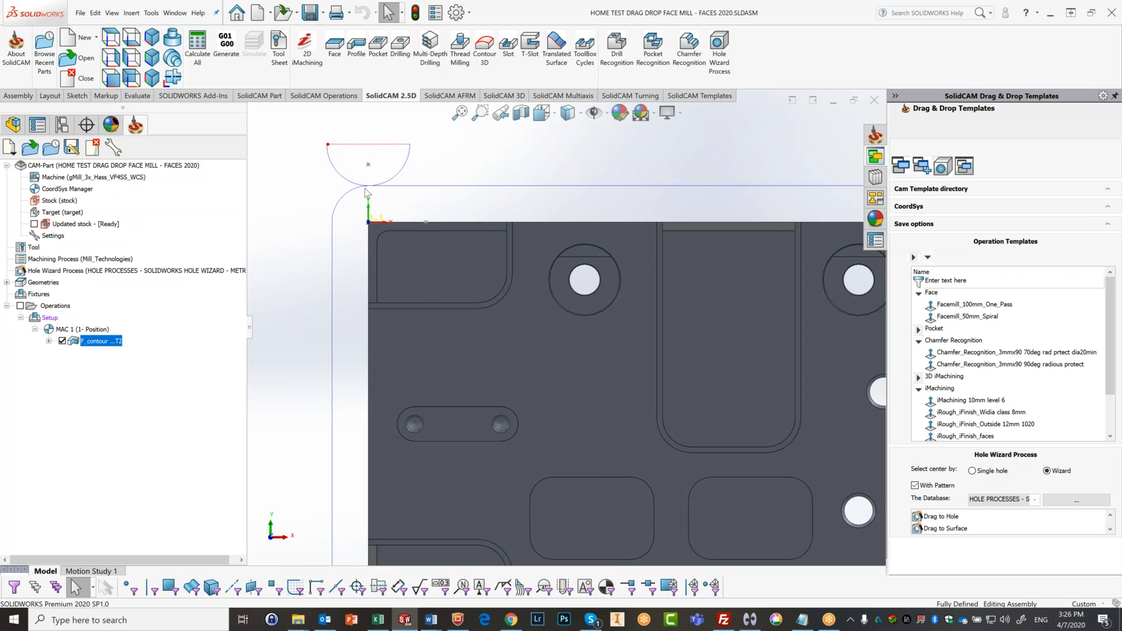
scroll(558, 313, down, 3)
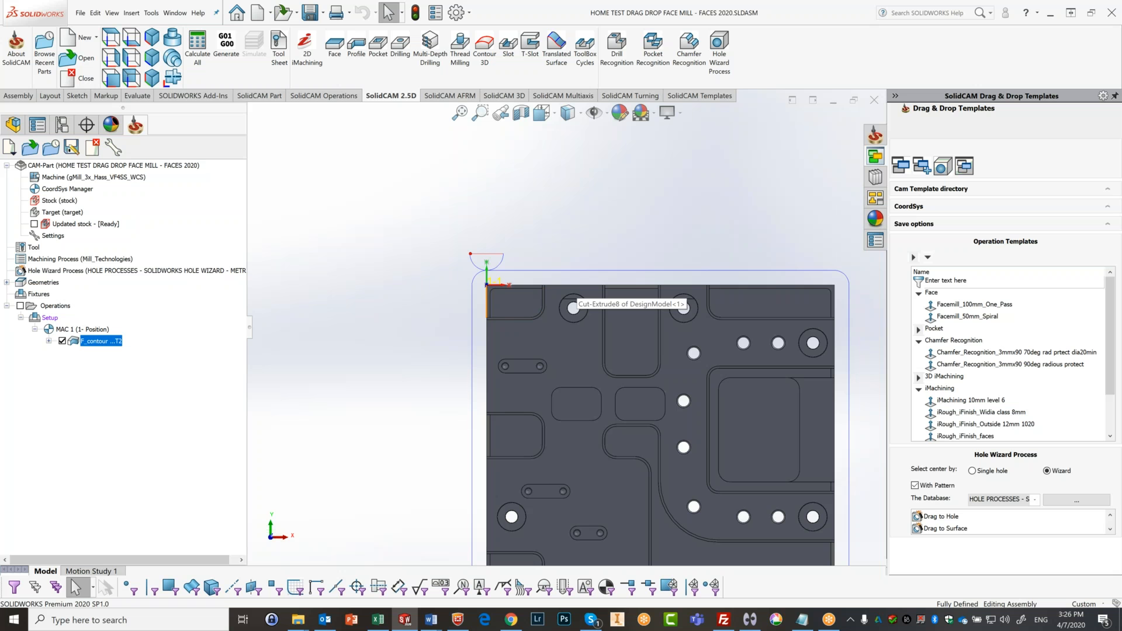
middle_drag(564, 355, 450, 429)
middle_drag(559, 364, 832, 270)
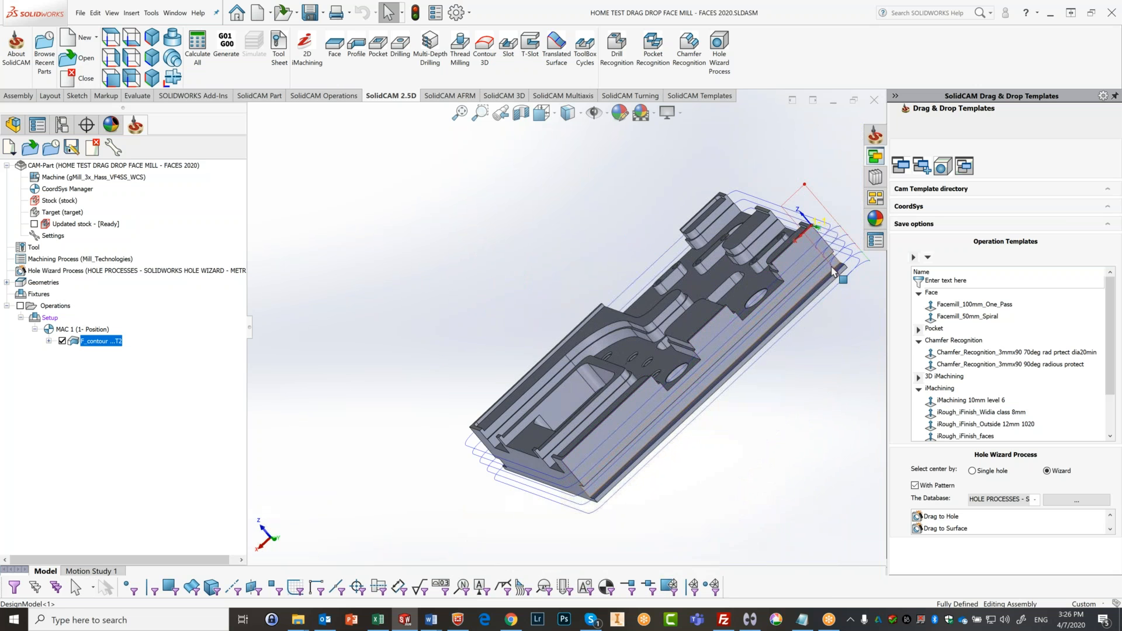
middle_drag(826, 279, 851, 233)
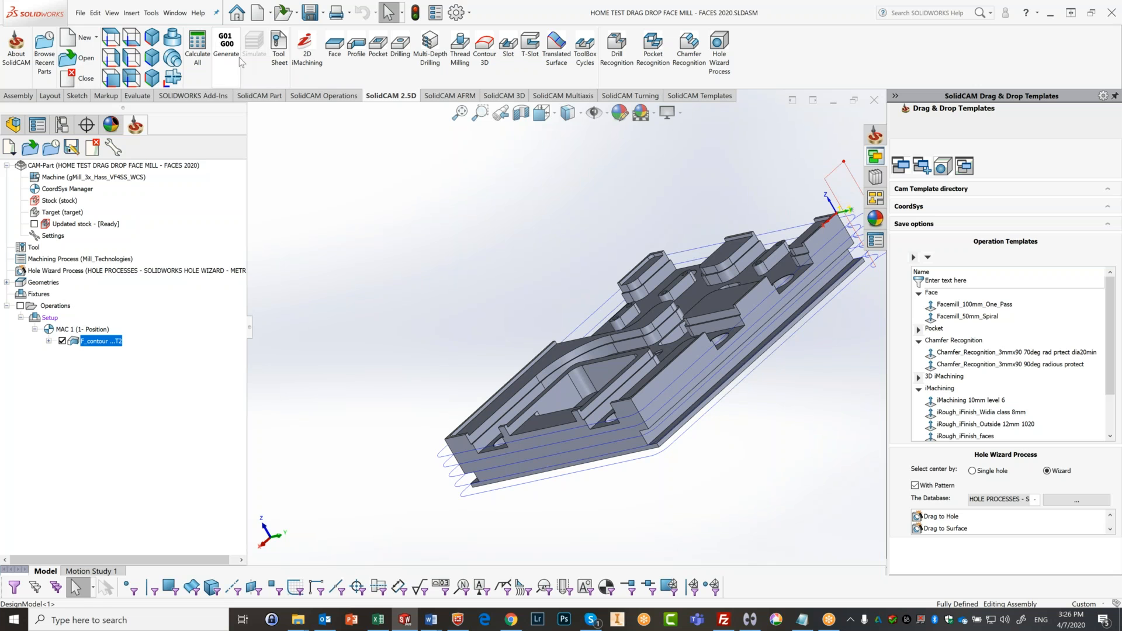
Step: Simulate all operations with solid verification, single-stepping the tool around the plate's outer contour at the first depth until it retracts
click(62, 307)
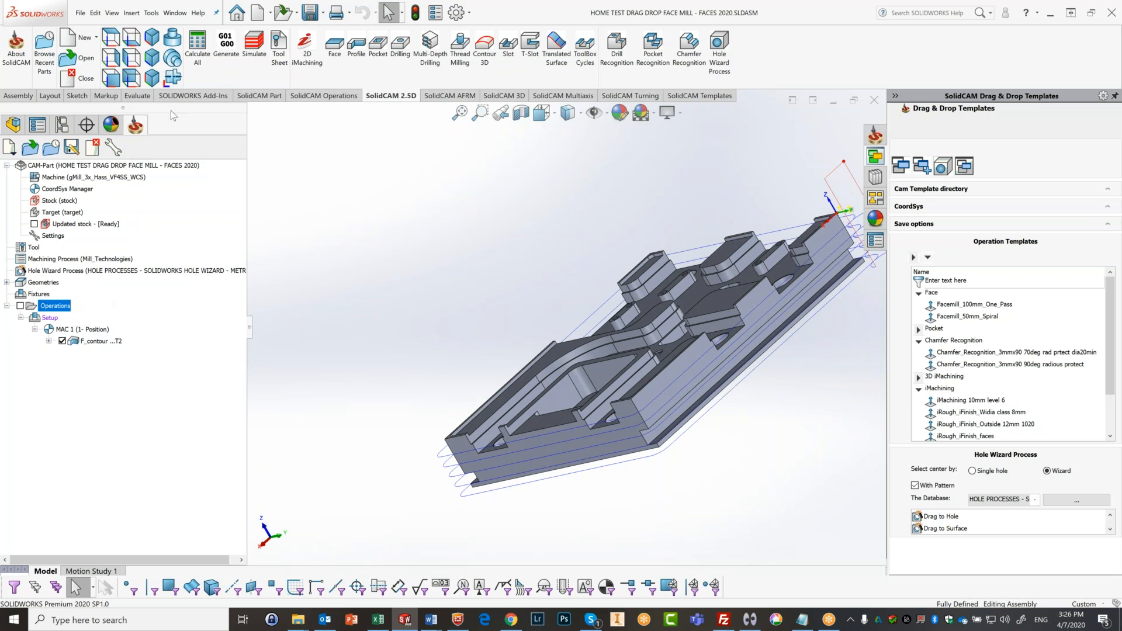
click(255, 54)
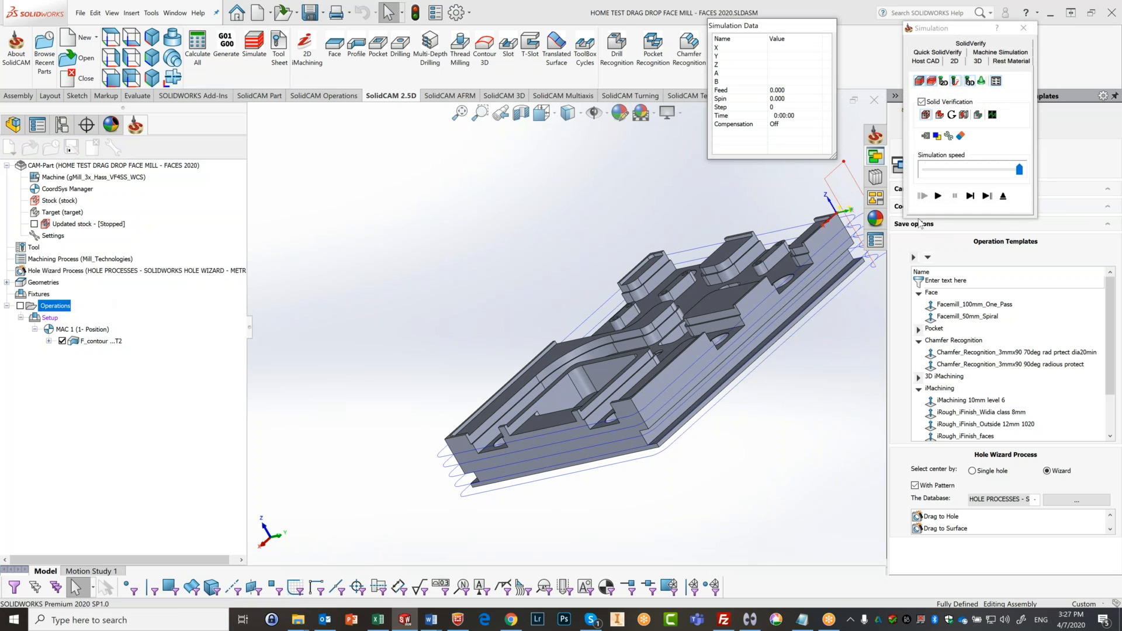
scroll(756, 292, up, 3)
scroll(758, 275, down, 2)
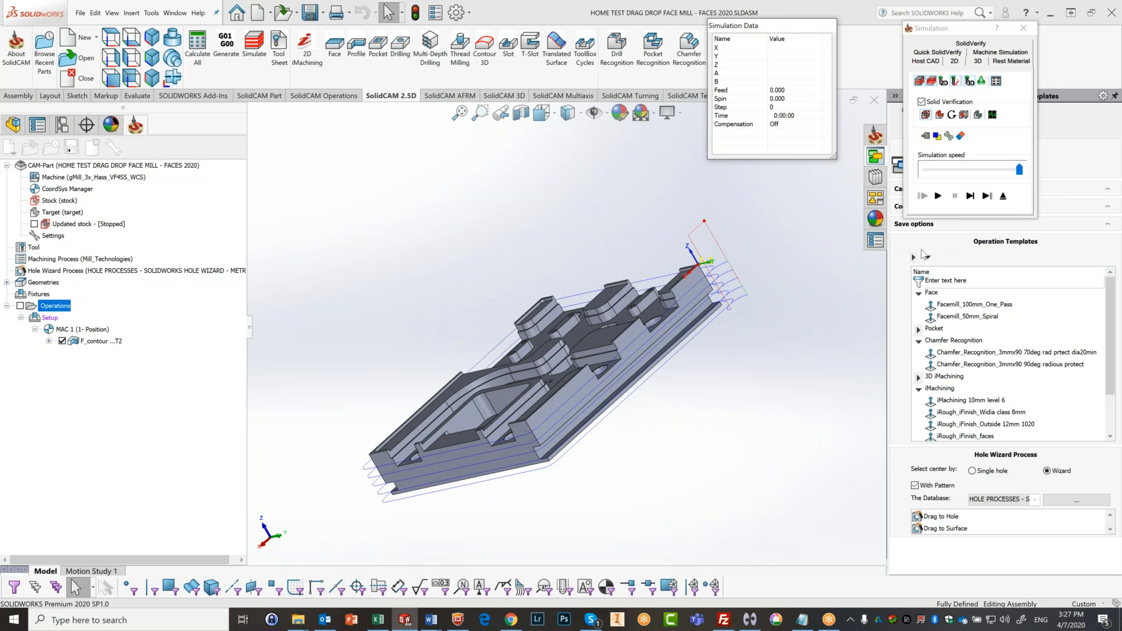
click(974, 196)
click(975, 195)
click(975, 197)
click(974, 197)
click(974, 197)
click(974, 197)
click(975, 197)
click(975, 197)
click(974, 197)
click(975, 197)
click(974, 196)
click(974, 197)
click(974, 197)
click(974, 197)
click(974, 196)
click(975, 197)
click(974, 197)
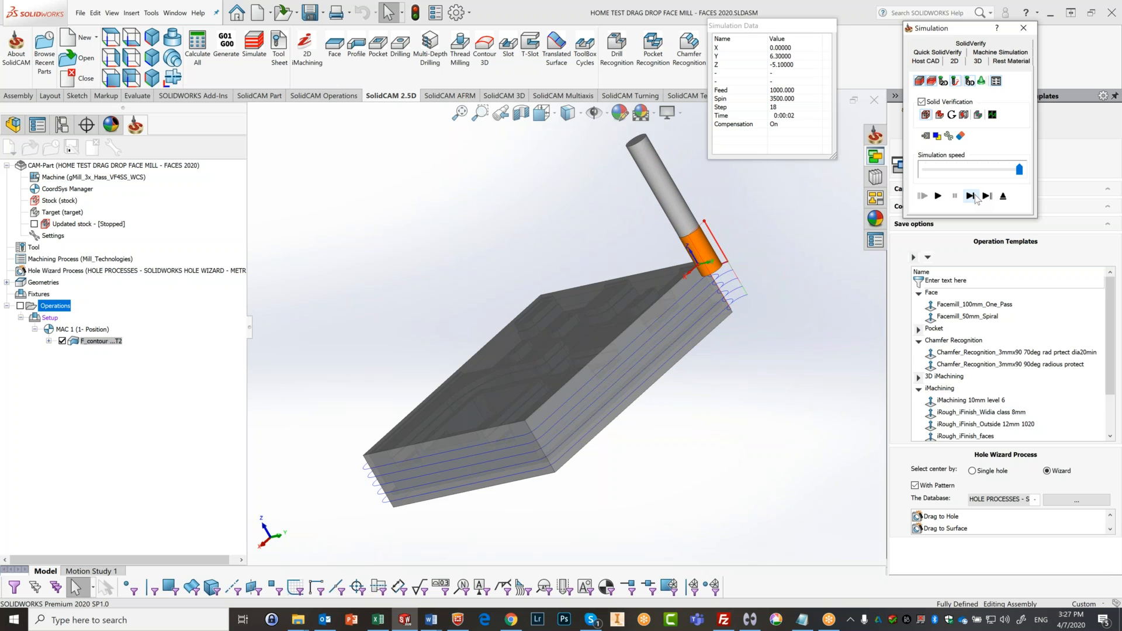
click(974, 197)
click(974, 197)
click(974, 197)
click(975, 197)
click(975, 197)
click(975, 196)
click(974, 197)
click(974, 197)
click(974, 196)
click(975, 197)
click(975, 197)
click(975, 197)
click(975, 197)
click(974, 197)
click(974, 197)
click(974, 197)
click(974, 197)
click(974, 197)
click(975, 197)
click(975, 197)
click(975, 197)
click(975, 197)
click(974, 197)
click(974, 197)
click(975, 197)
click(975, 196)
click(974, 197)
click(974, 197)
click(974, 197)
click(974, 197)
click(975, 197)
click(974, 197)
click(975, 196)
click(974, 197)
click(975, 197)
click(974, 197)
click(975, 197)
click(975, 197)
click(974, 196)
click(974, 197)
click(974, 197)
click(974, 197)
click(974, 197)
click(974, 197)
click(974, 197)
click(974, 197)
click(975, 197)
click(975, 197)
click(974, 197)
click(975, 197)
click(974, 195)
click(974, 195)
click(975, 195)
click(974, 195)
click(974, 195)
click(974, 195)
click(974, 195)
click(975, 195)
click(974, 195)
click(974, 195)
click(974, 195)
click(975, 195)
click(975, 195)
click(974, 195)
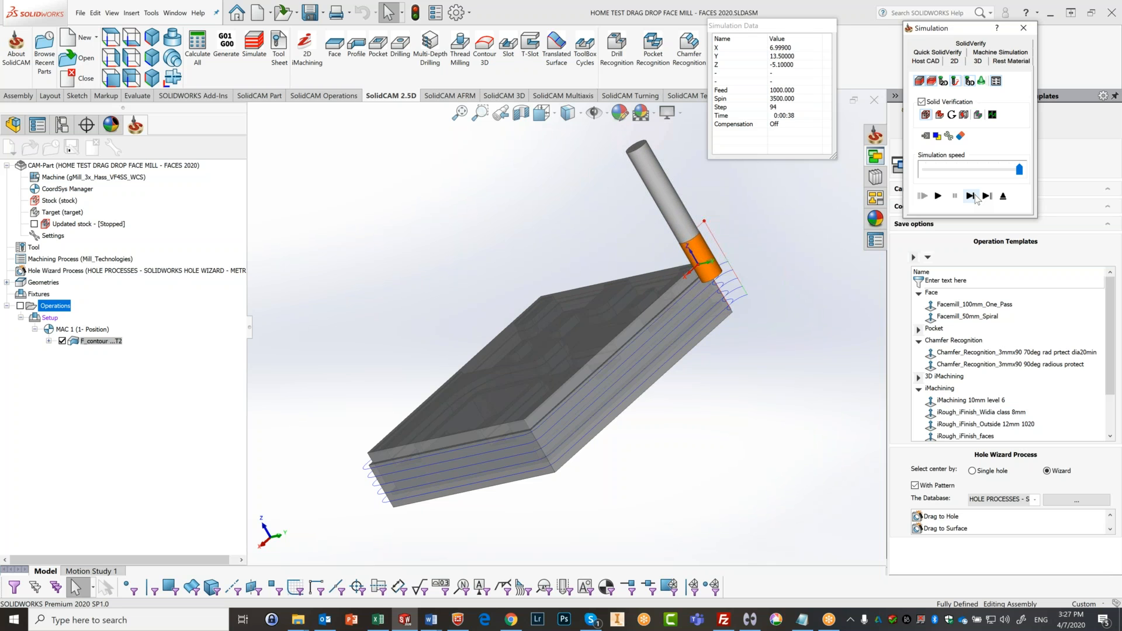
click(974, 195)
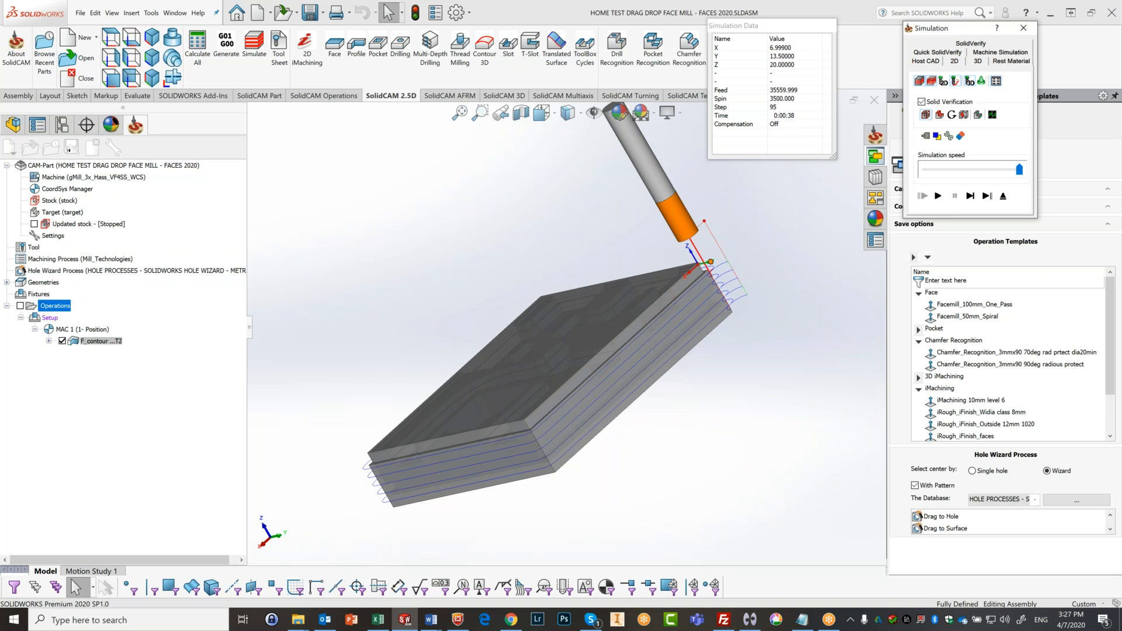
Step: Exit the simulation, set the Profile operation's links between passes to The level of current path, and save and calculate it
click(651, 349)
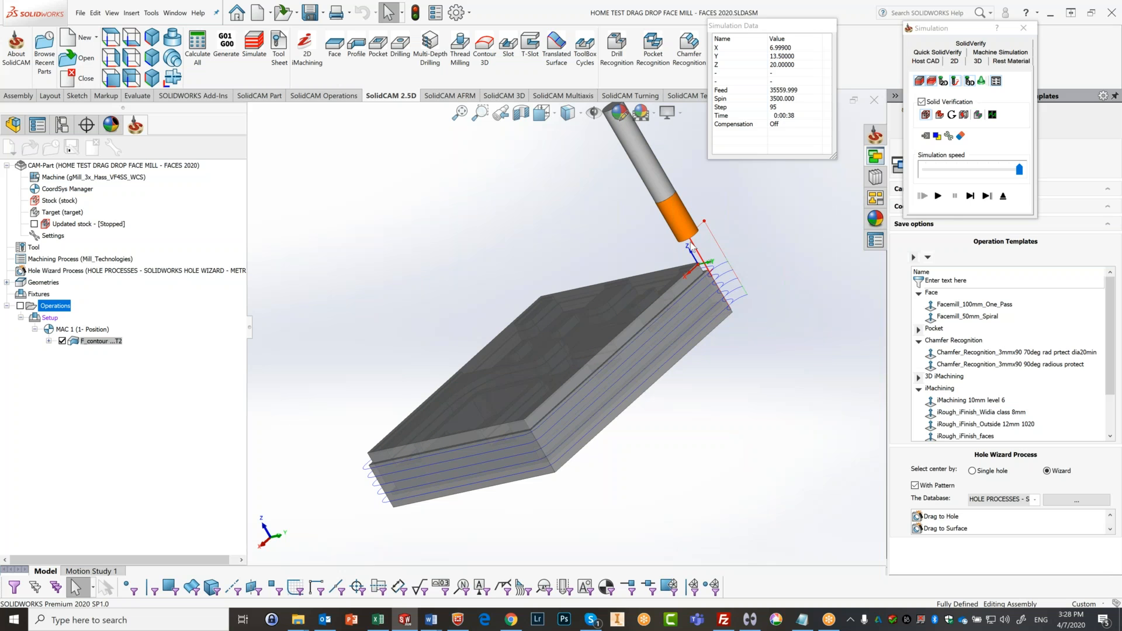
click(986, 197)
click(1003, 197)
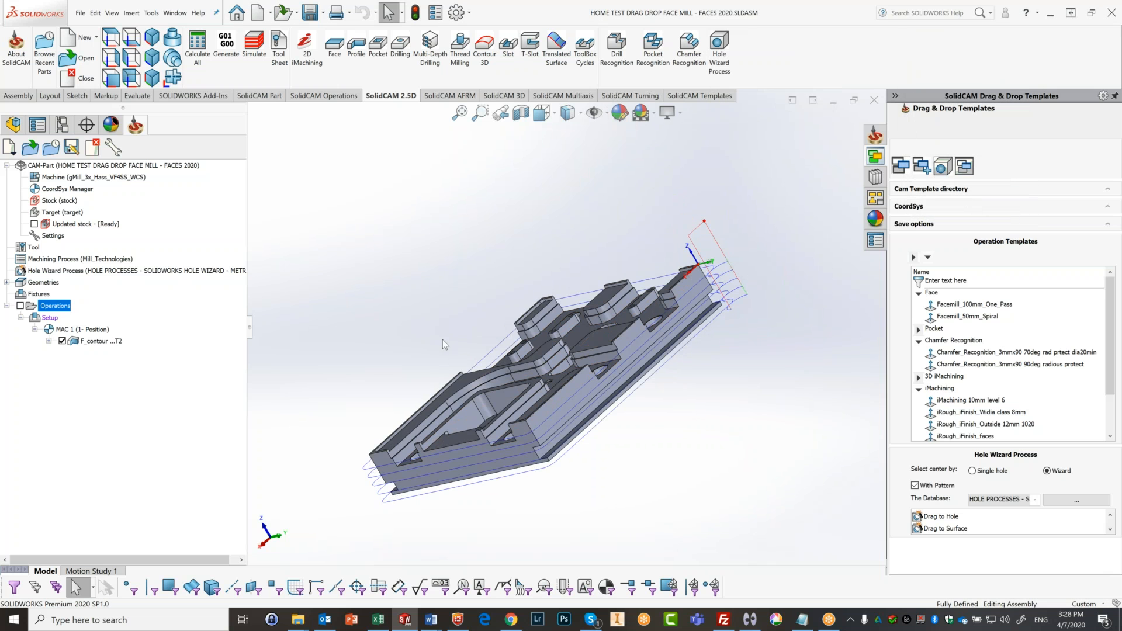
click(89, 342)
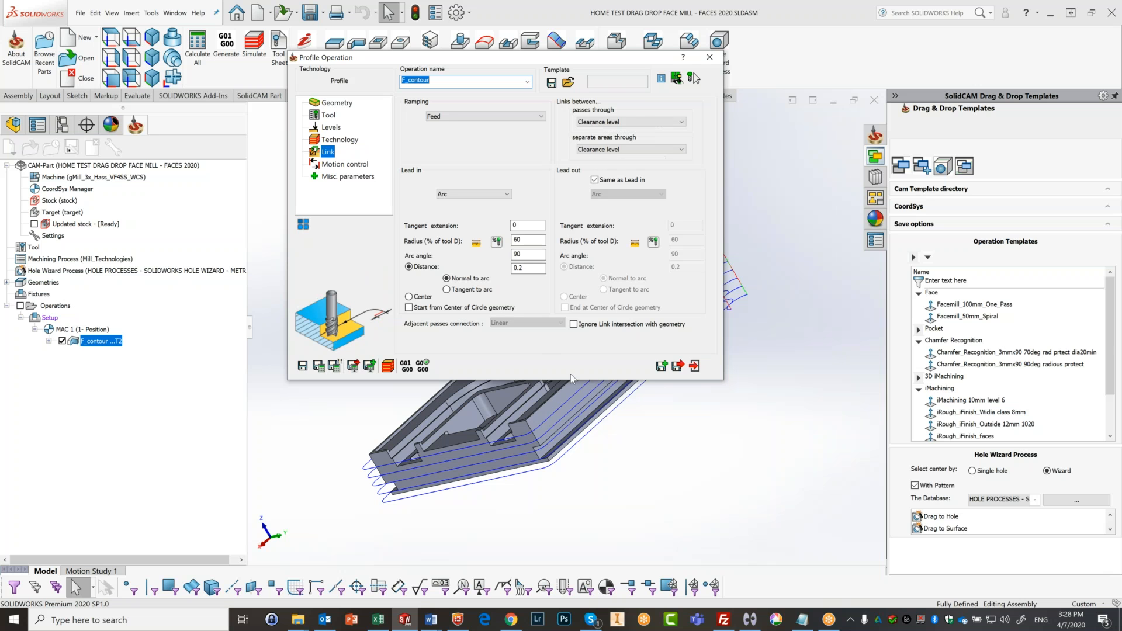
click(636, 124)
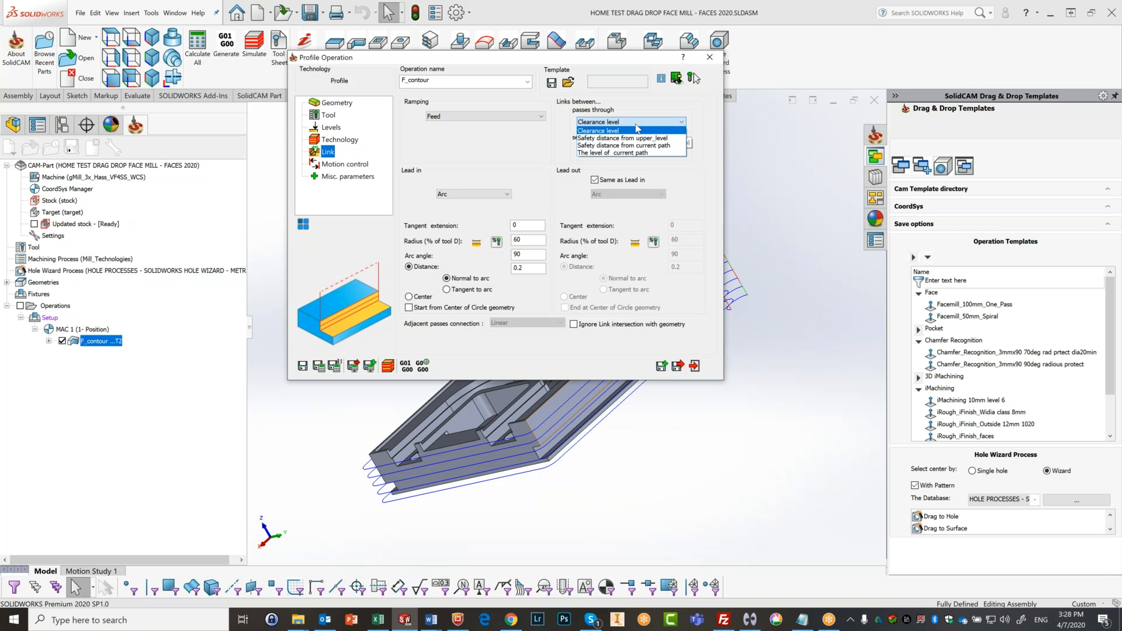
click(625, 153)
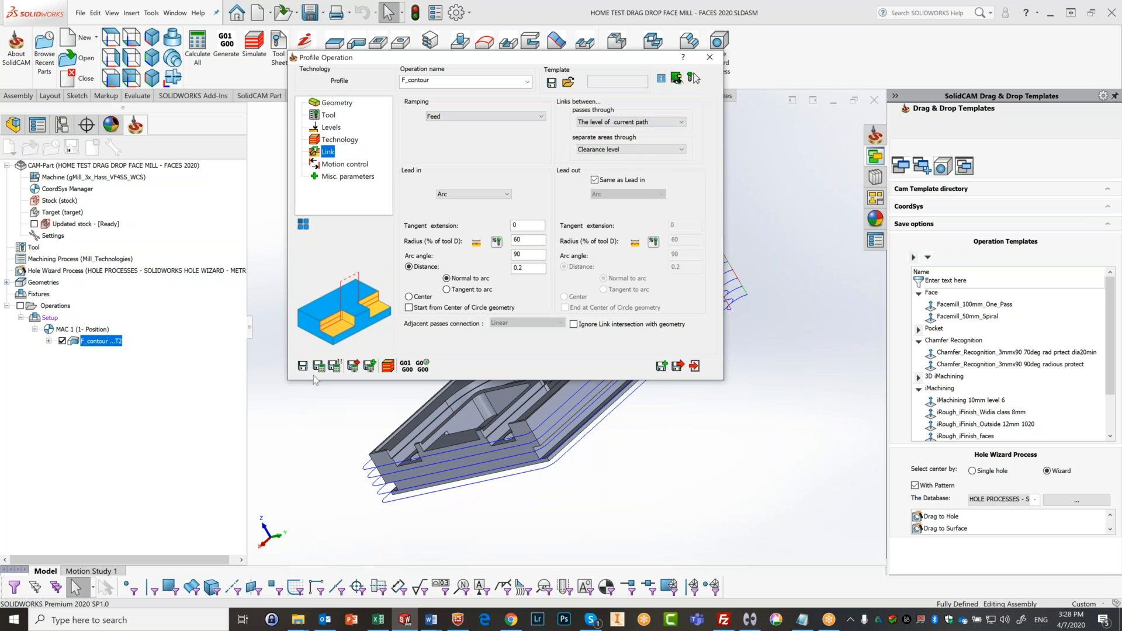
click(327, 368)
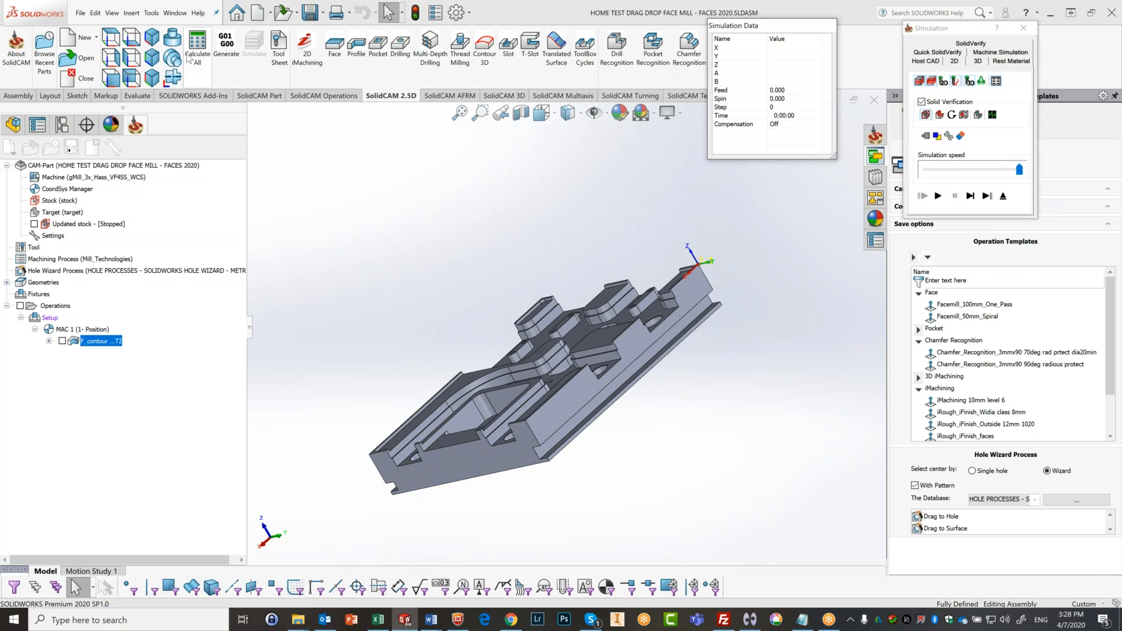
Step: Simulate the recalculated Profile operation at a low simulation speed, pausing near the end of the first pass around the plate
click(969, 197)
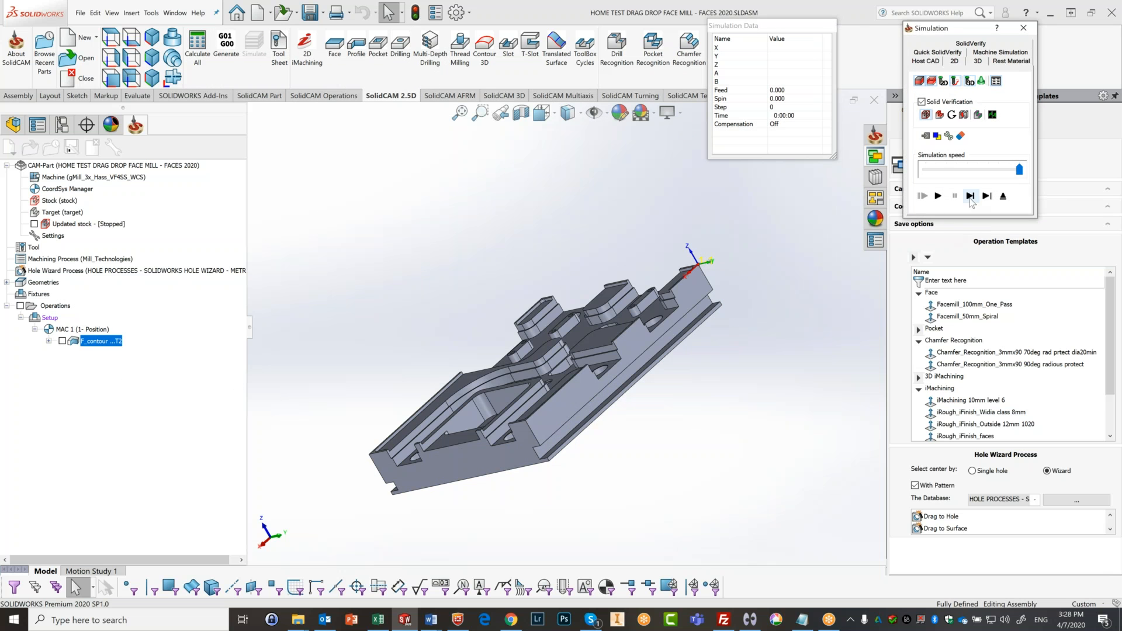
click(970, 197)
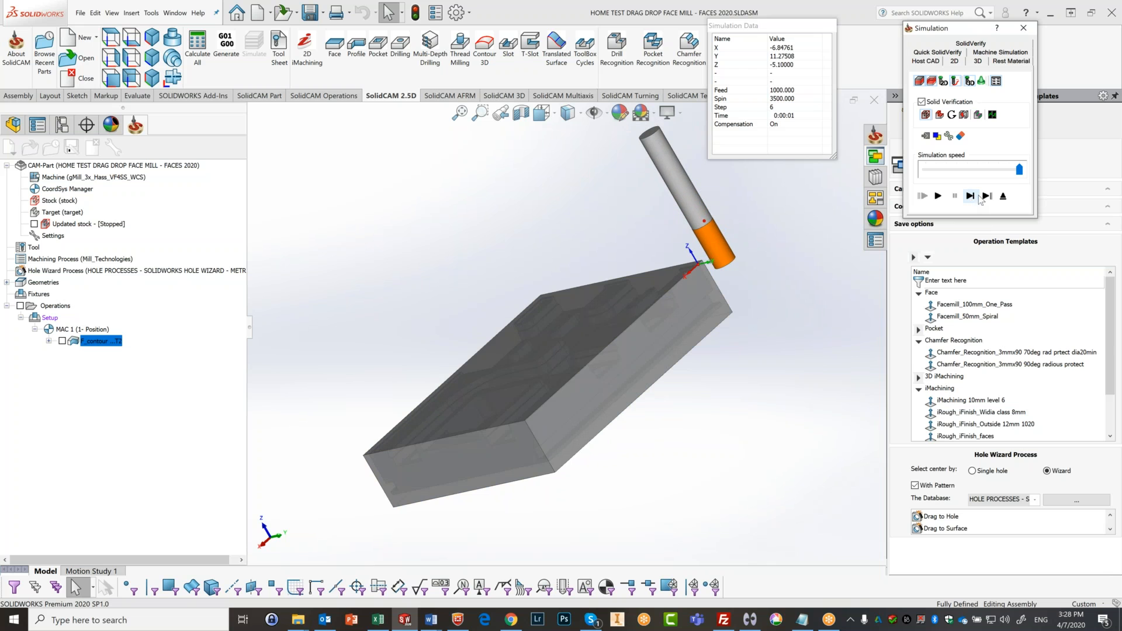
click(937, 172)
drag(945, 169, 925, 169)
click(937, 196)
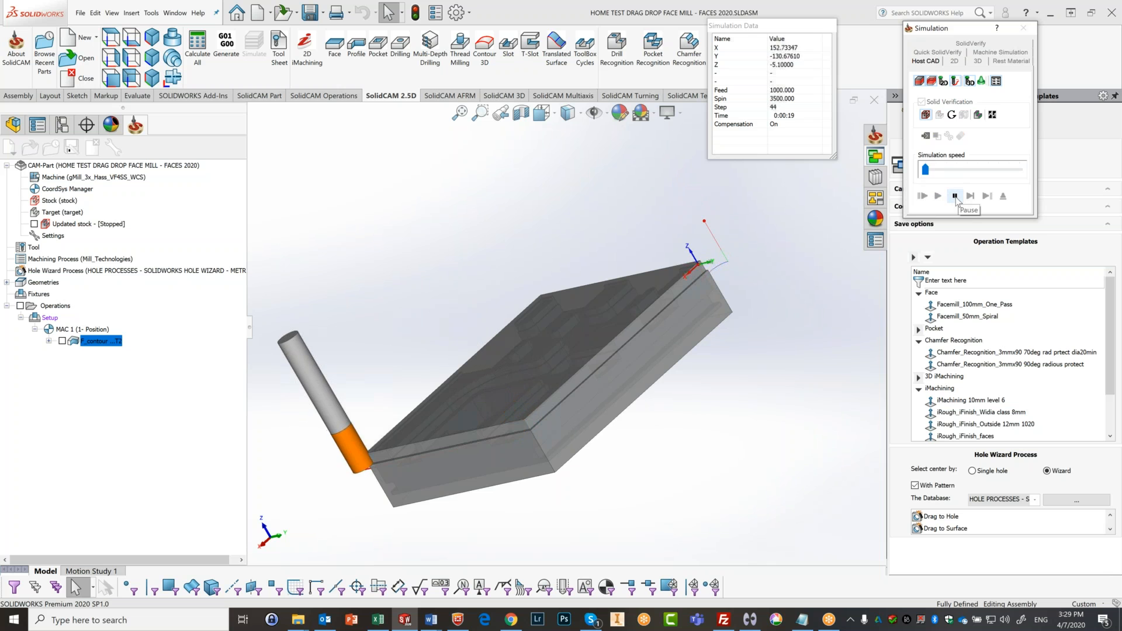
click(955, 197)
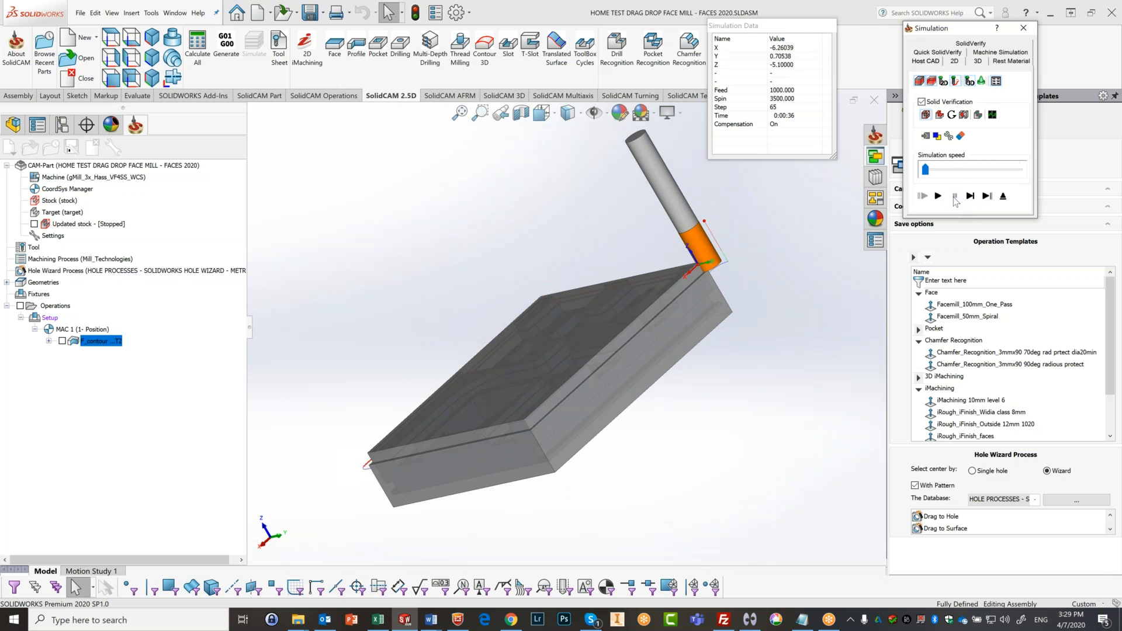
Step: Single-step the tool through the lead-out and the link down to the second depth pass, and exit the simulation
click(970, 197)
click(968, 197)
click(968, 197)
click(967, 197)
click(967, 197)
click(966, 197)
click(966, 197)
click(966, 197)
click(967, 197)
click(966, 197)
click(965, 197)
click(966, 197)
click(965, 197)
click(965, 197)
click(965, 197)
click(965, 197)
click(965, 197)
click(965, 197)
click(965, 197)
click(965, 197)
click(966, 197)
click(965, 197)
click(965, 197)
click(965, 197)
click(965, 197)
click(965, 197)
click(965, 197)
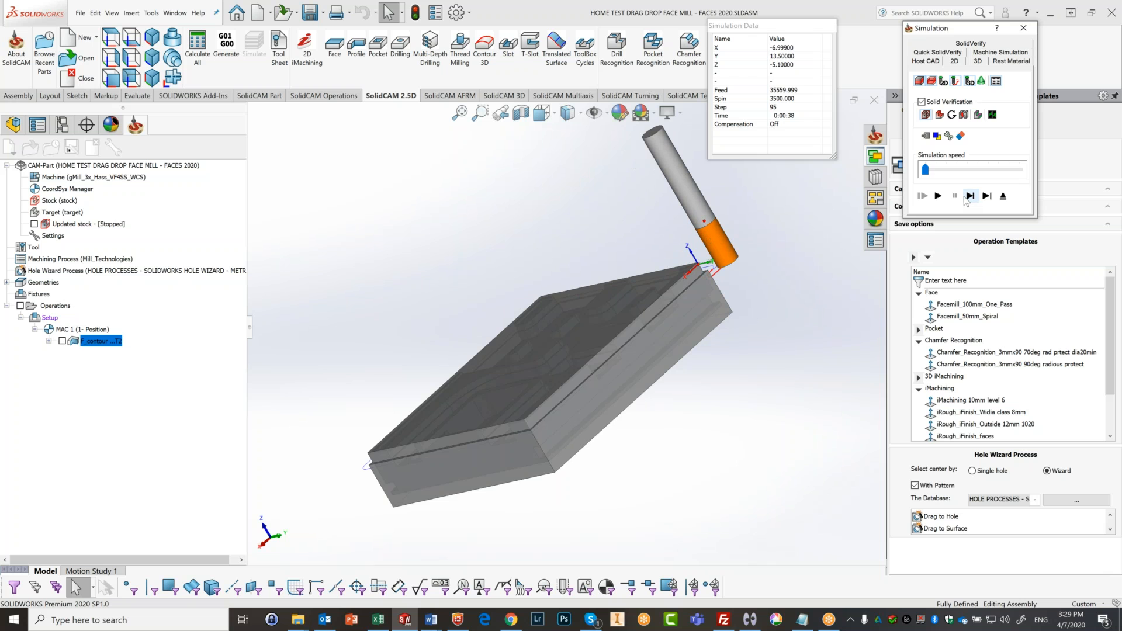
click(967, 197)
click(968, 198)
click(967, 198)
click(968, 198)
click(969, 199)
click(969, 199)
click(969, 199)
click(969, 199)
click(969, 199)
click(969, 199)
click(970, 199)
click(969, 199)
click(969, 198)
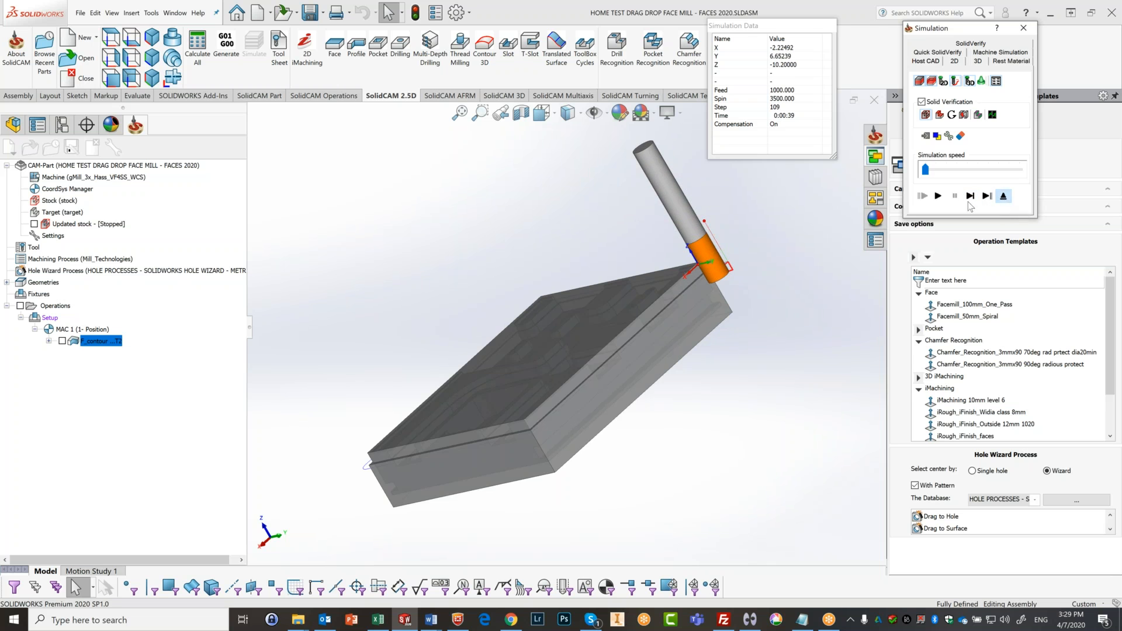
click(1003, 196)
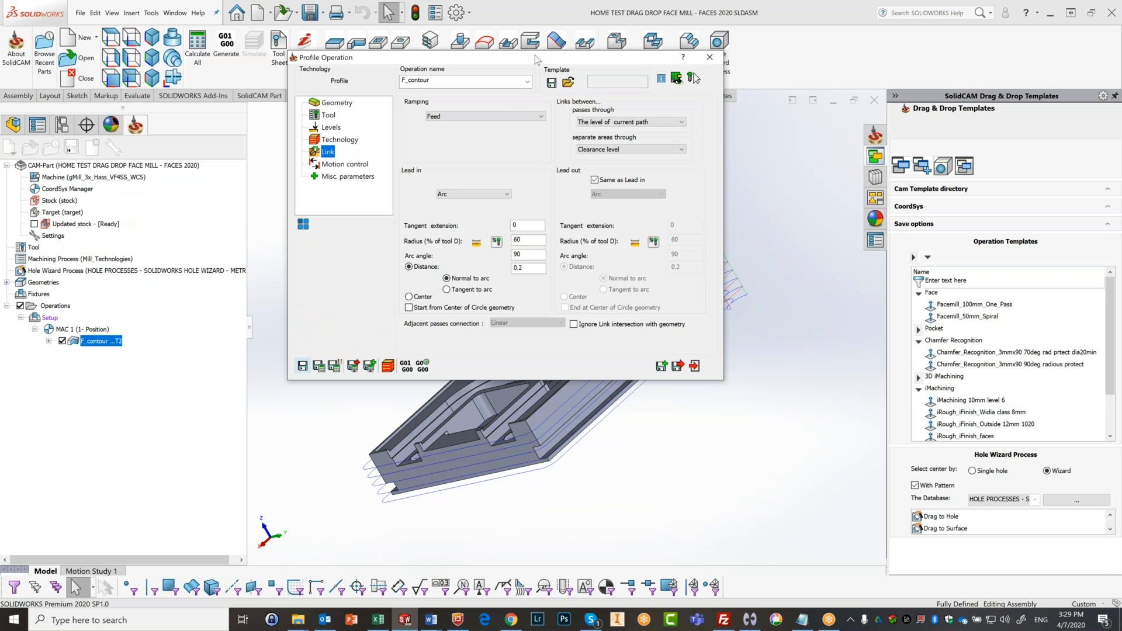
Step: Save the Profile operation as a template named "F_contour 12mm stay down on link"
click(551, 83)
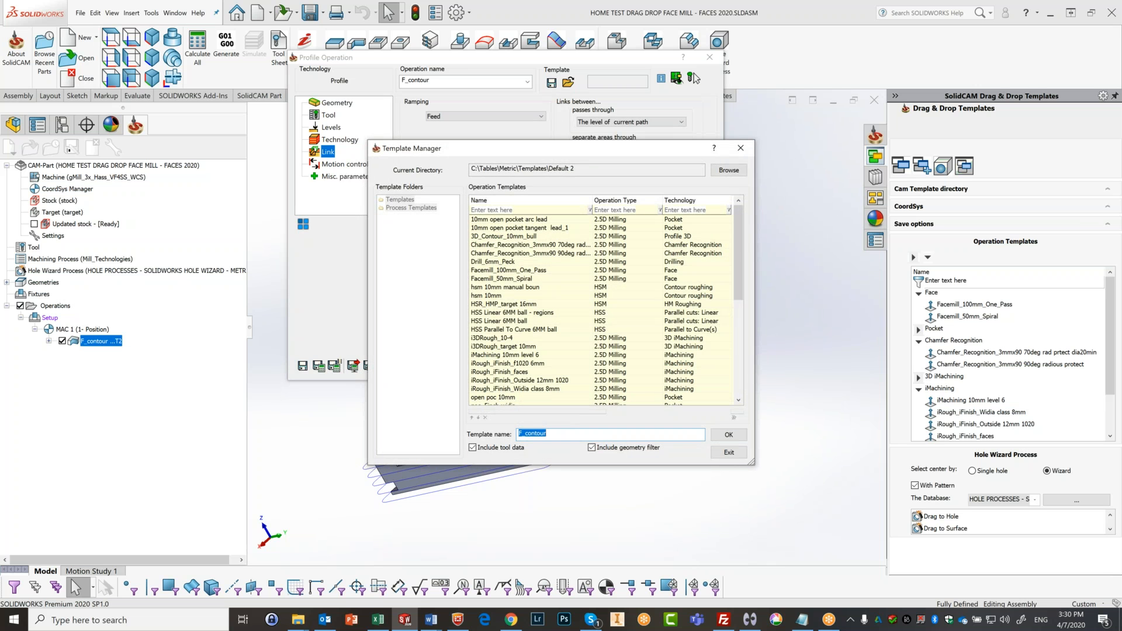
key(Right)
text(12mm sta)
text(nk)
click(738, 438)
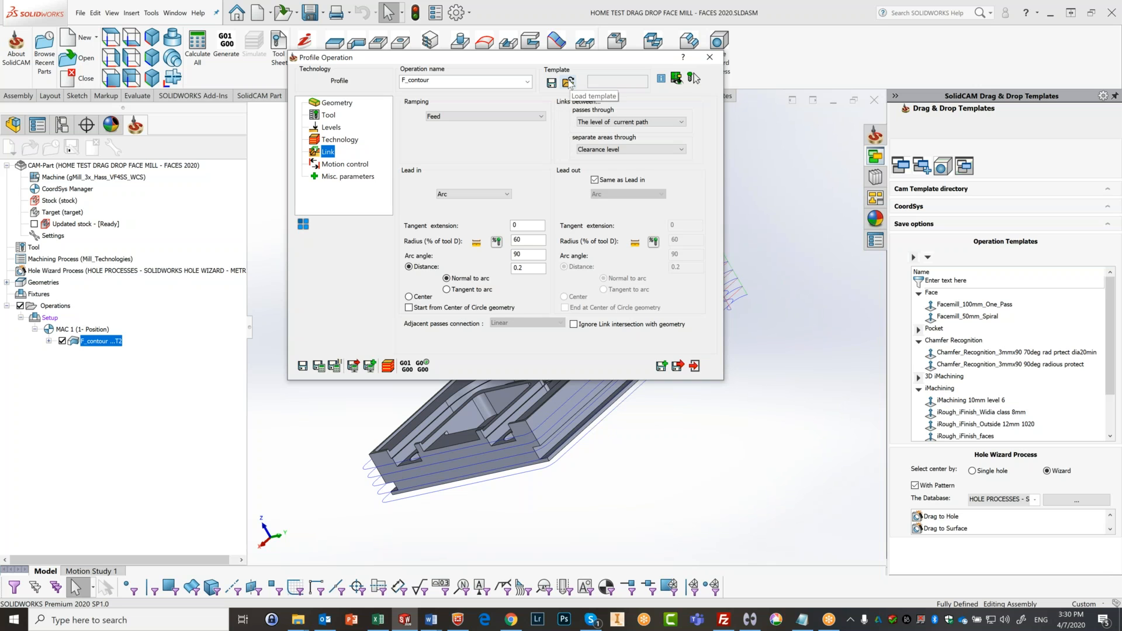
Step: Look up the "F_contour 12mm stay down on link" template among the loadable Profile templates and exit without loading it
click(568, 82)
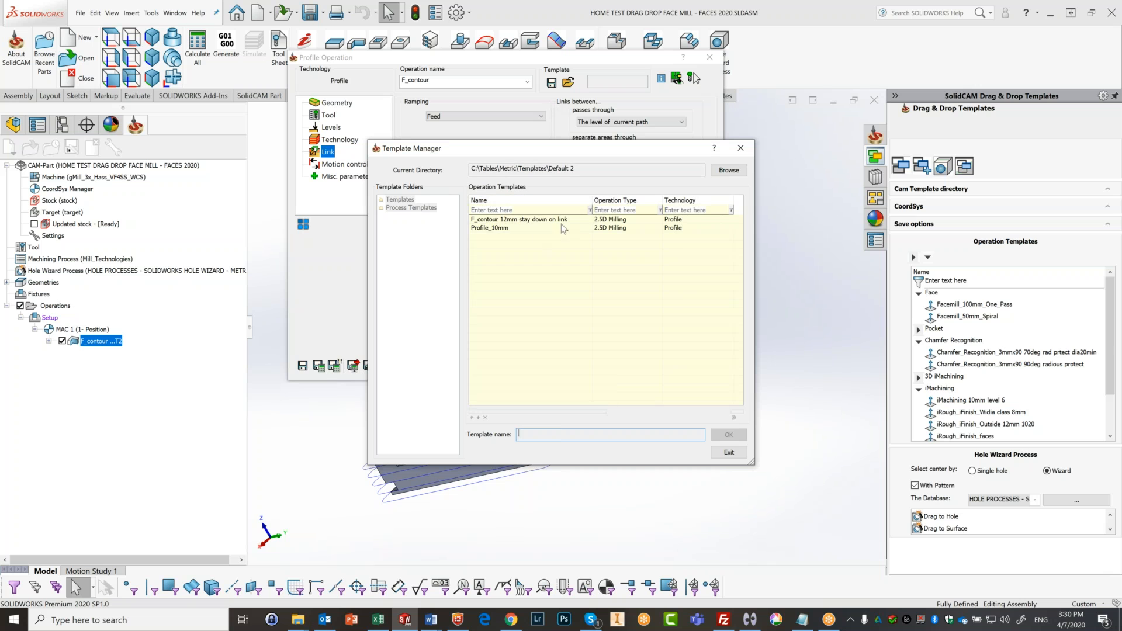
click(564, 219)
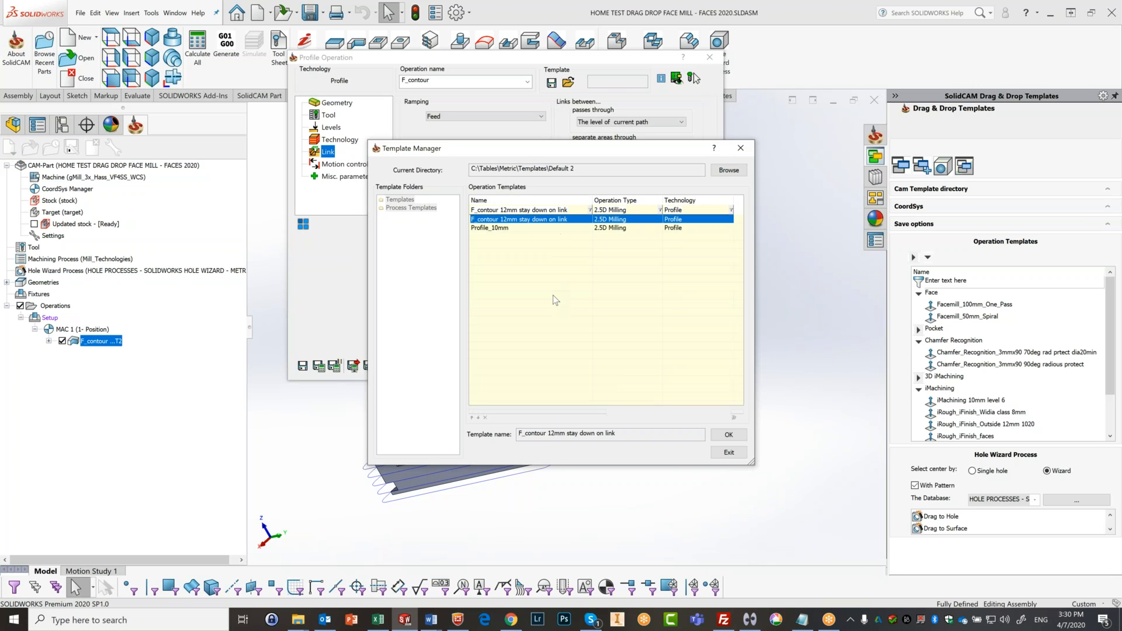
click(741, 455)
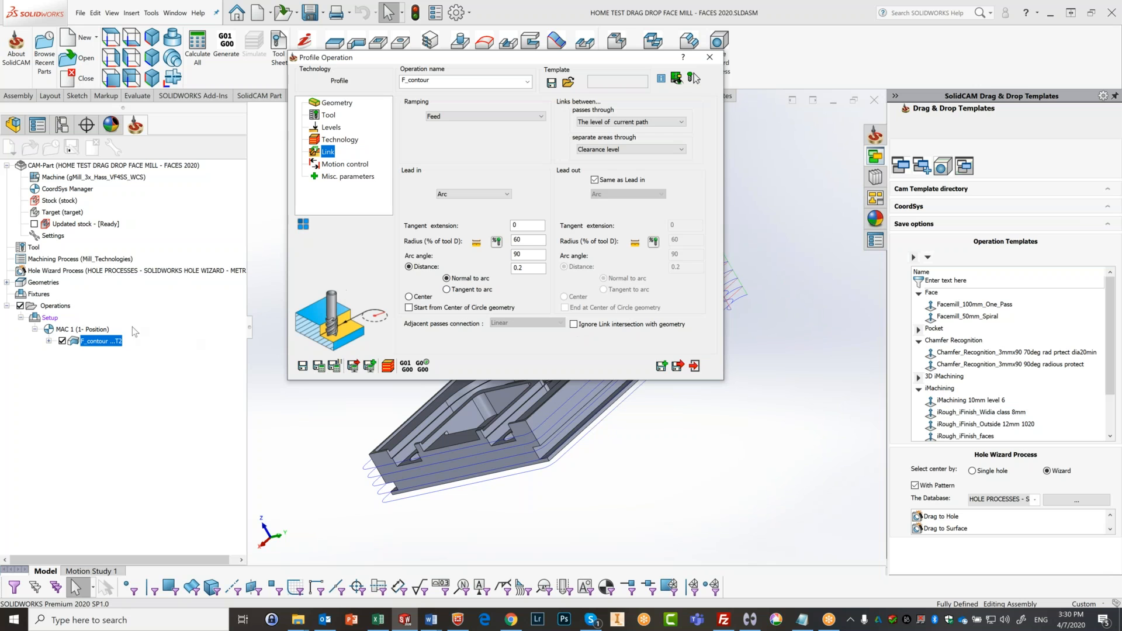
Step: Review the contour operation's geometry and tool, save a copy of the operation, and open the copy for editing
middle_drag(627, 437, 639, 432)
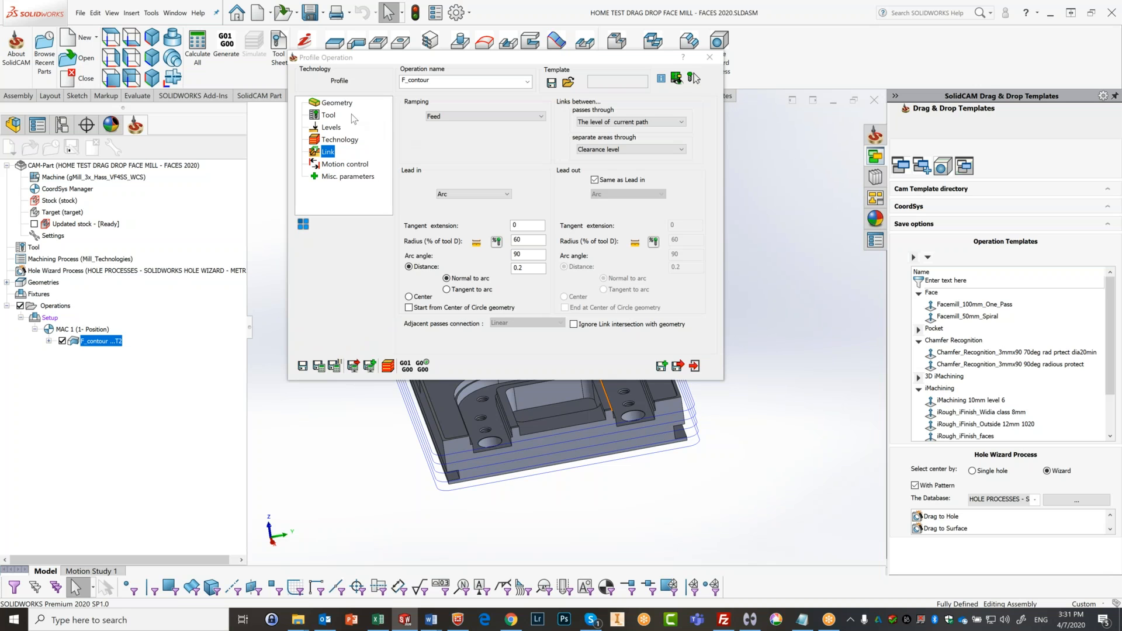
click(334, 104)
click(327, 115)
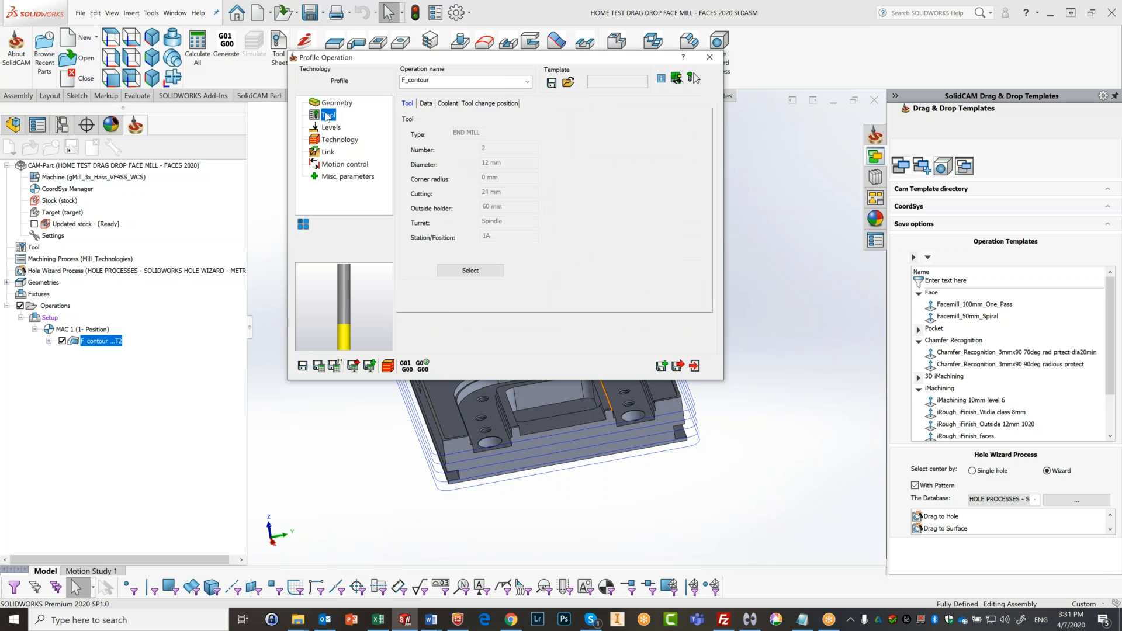
click(335, 104)
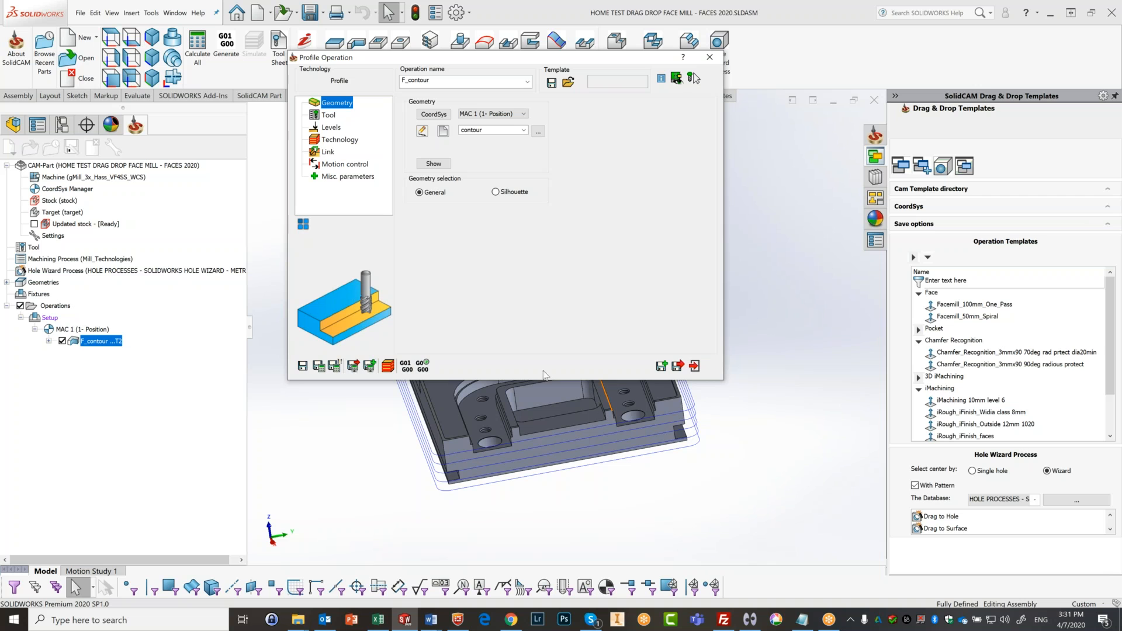
click(662, 367)
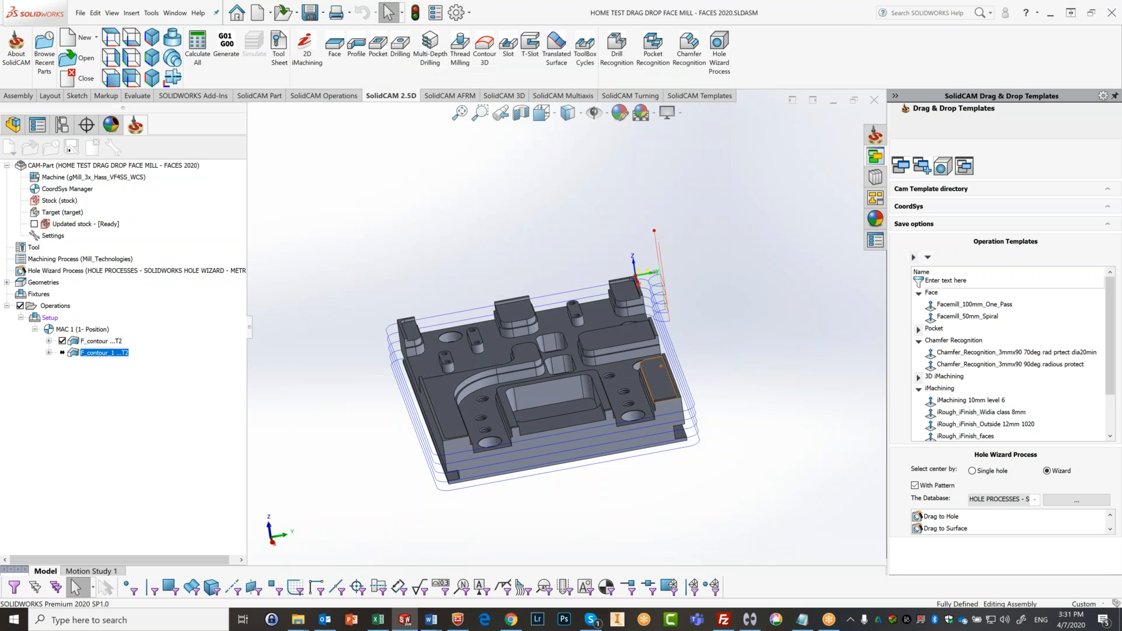
double_click(105, 353)
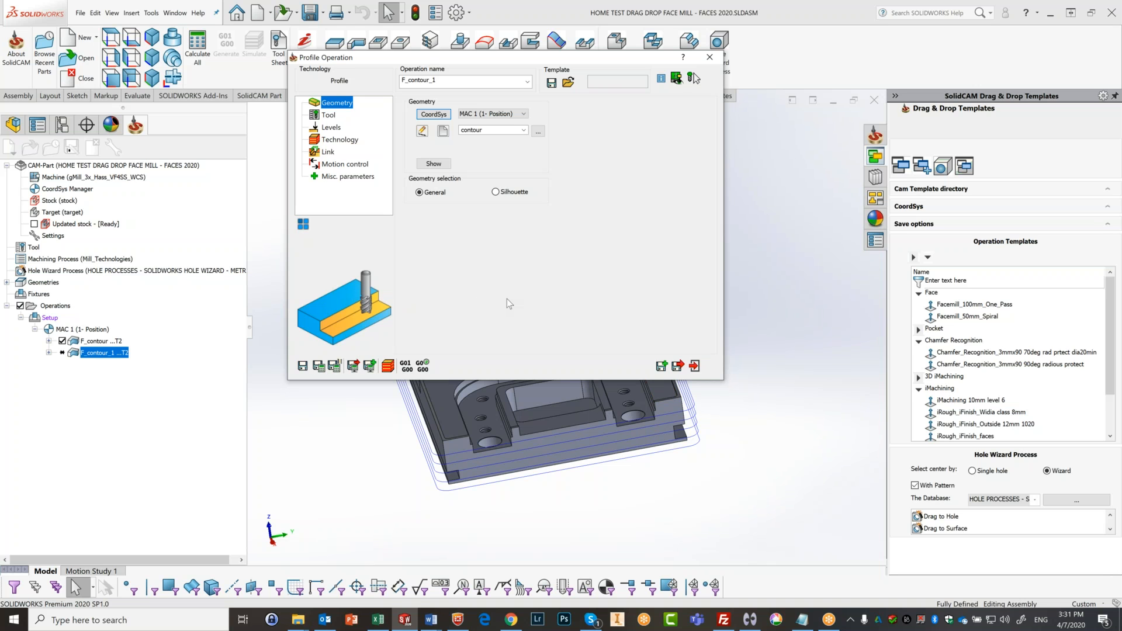
Step: Duplicate the 12 mm end mill in the tool table and assign the duplicate to the copied operation
click(330, 115)
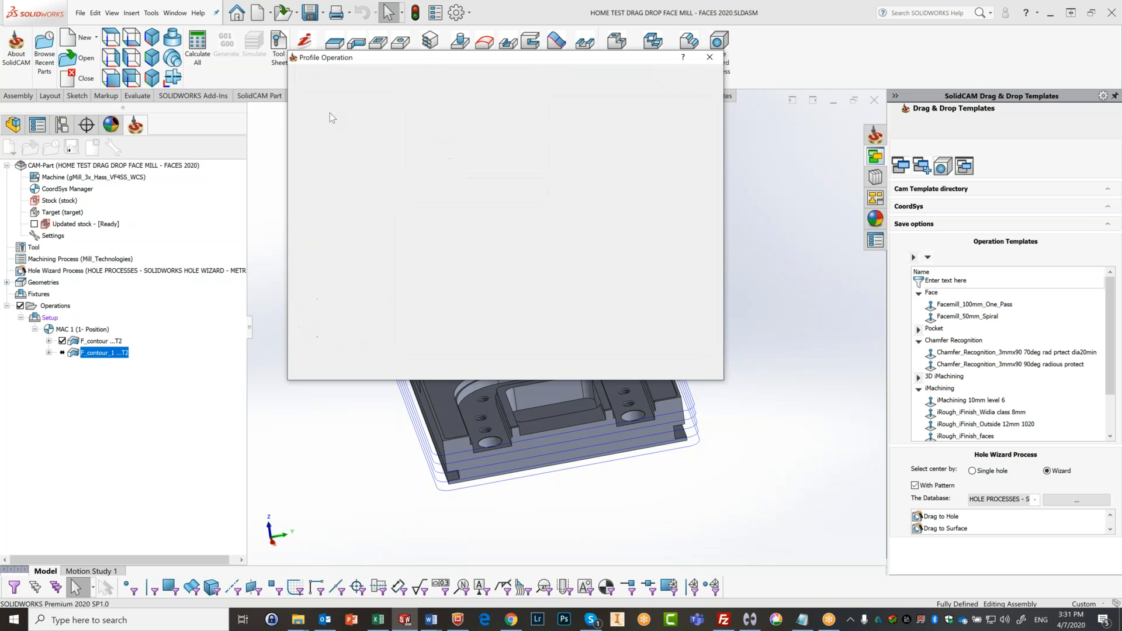
click(471, 270)
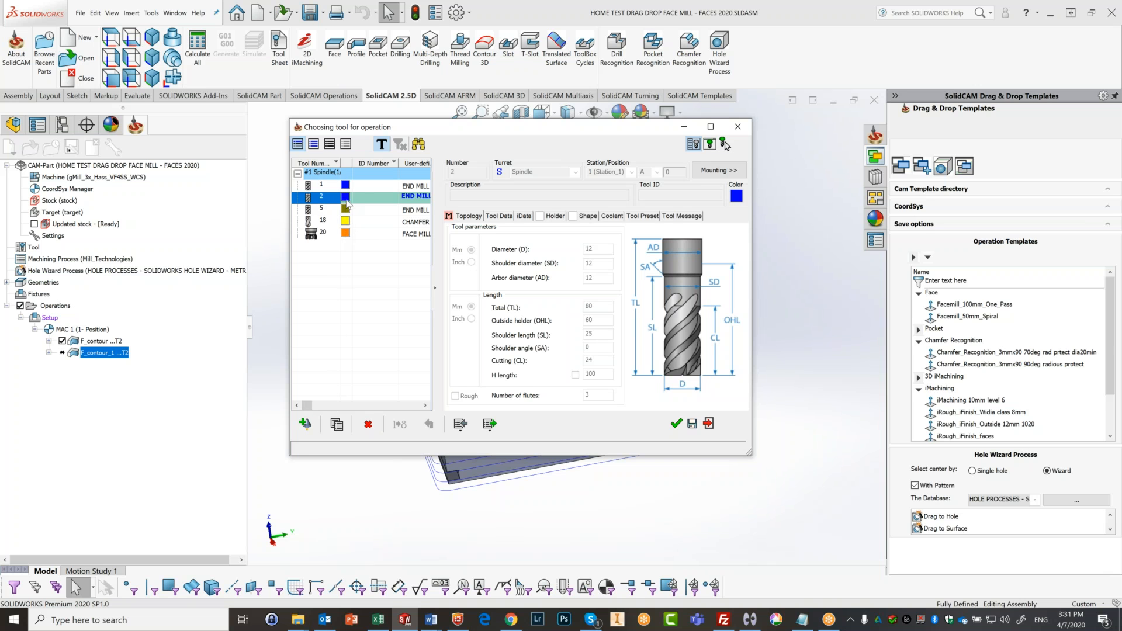
click(337, 425)
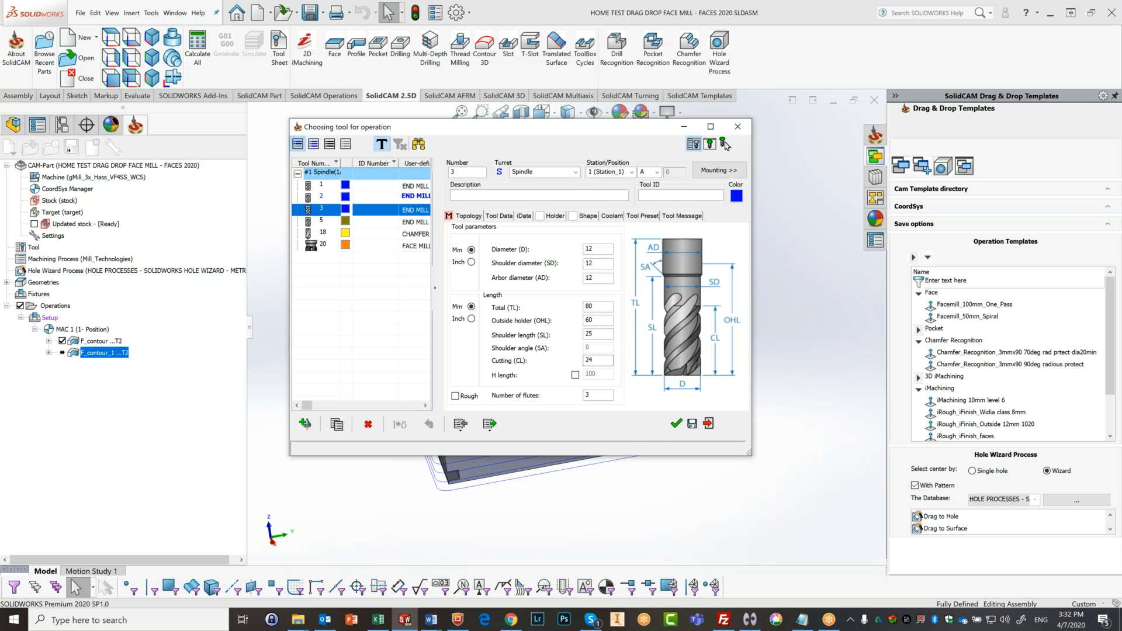
click(676, 424)
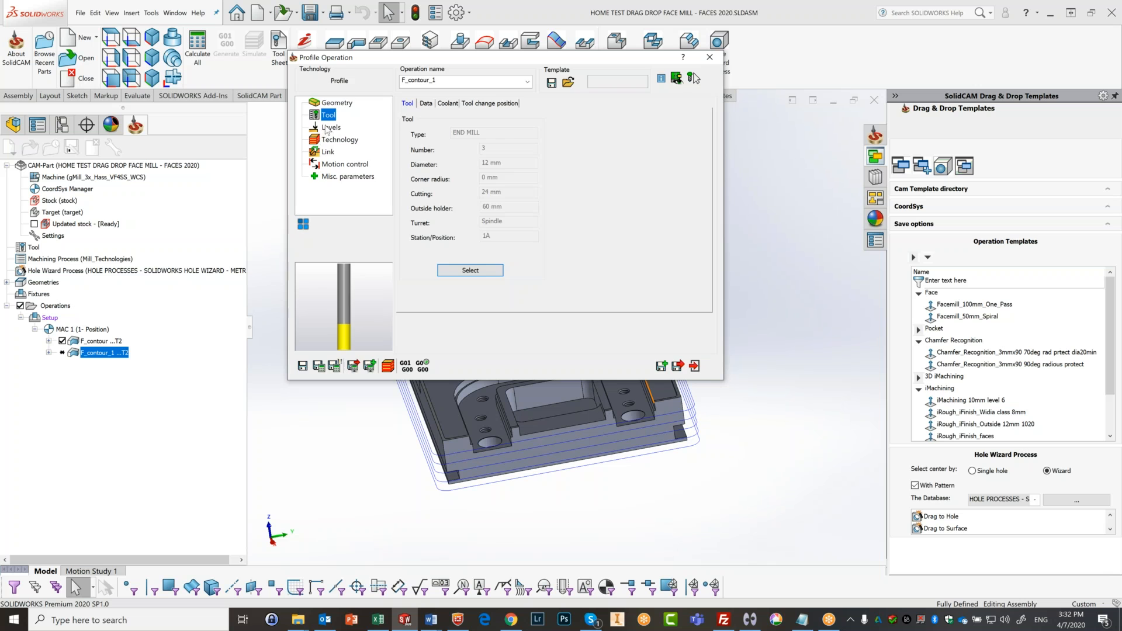
Step: Switch the copied operation's technology from Rough to Finish and enable compensation on finish passes
click(330, 127)
click(329, 140)
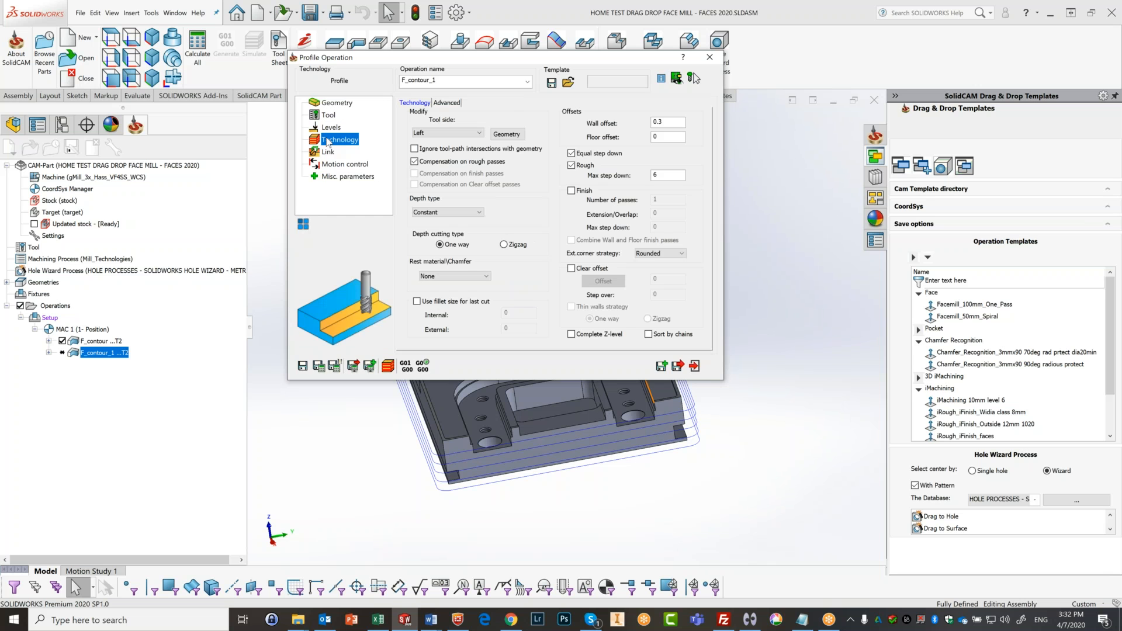
click(572, 166)
click(571, 190)
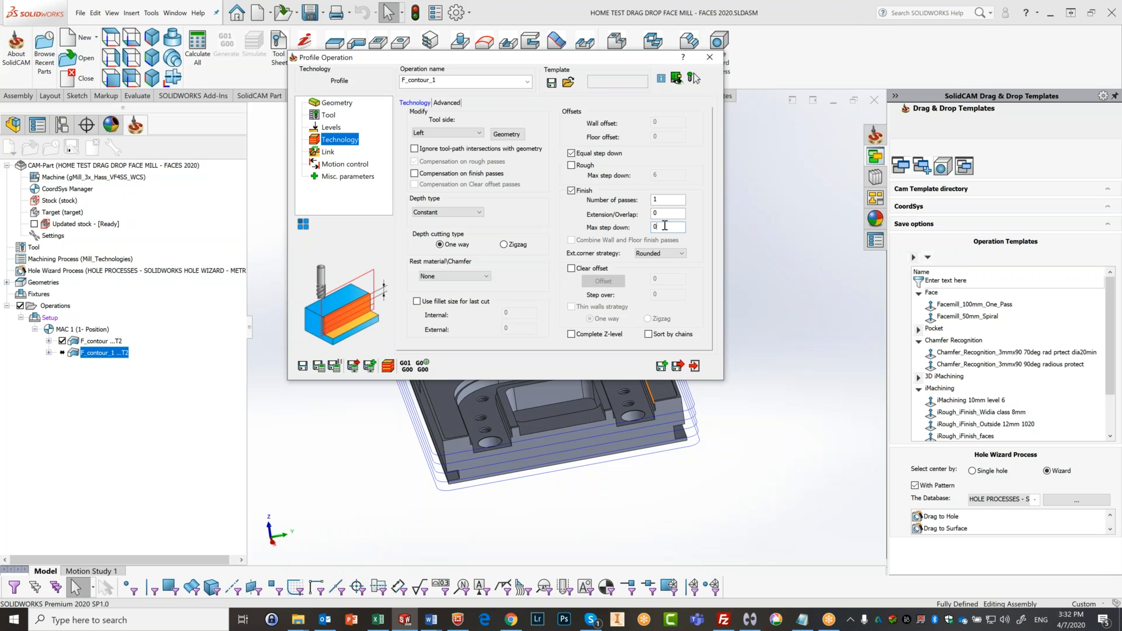
click(420, 175)
Step: Save and calculate the finishing operation, and hide the roughing toolpath to inspect the single finish pass around the plate
click(329, 152)
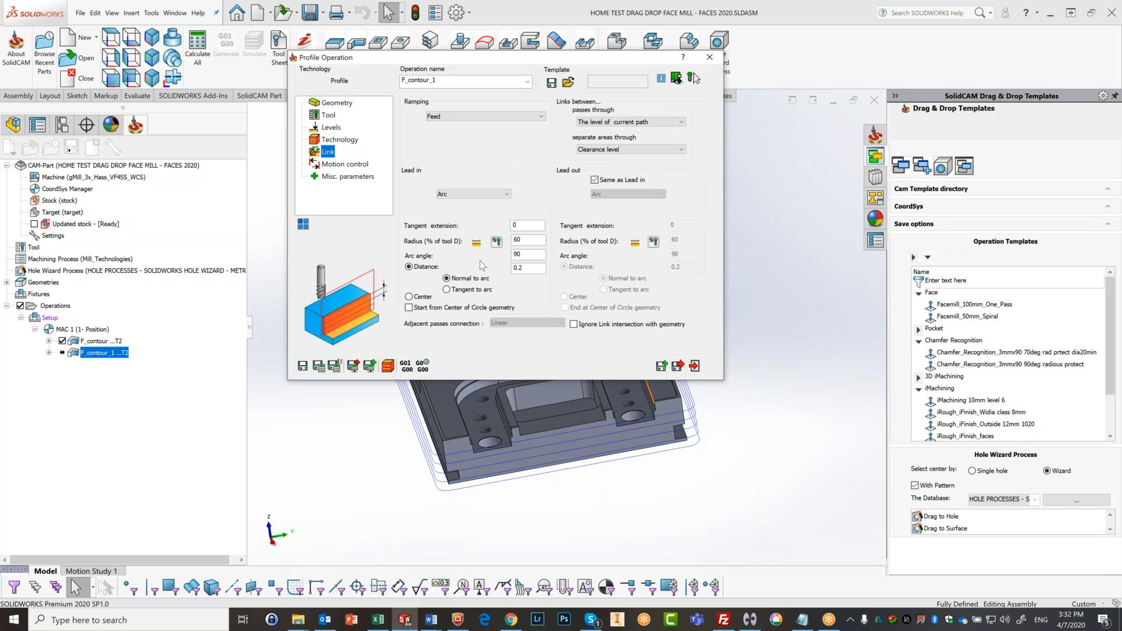
click(318, 367)
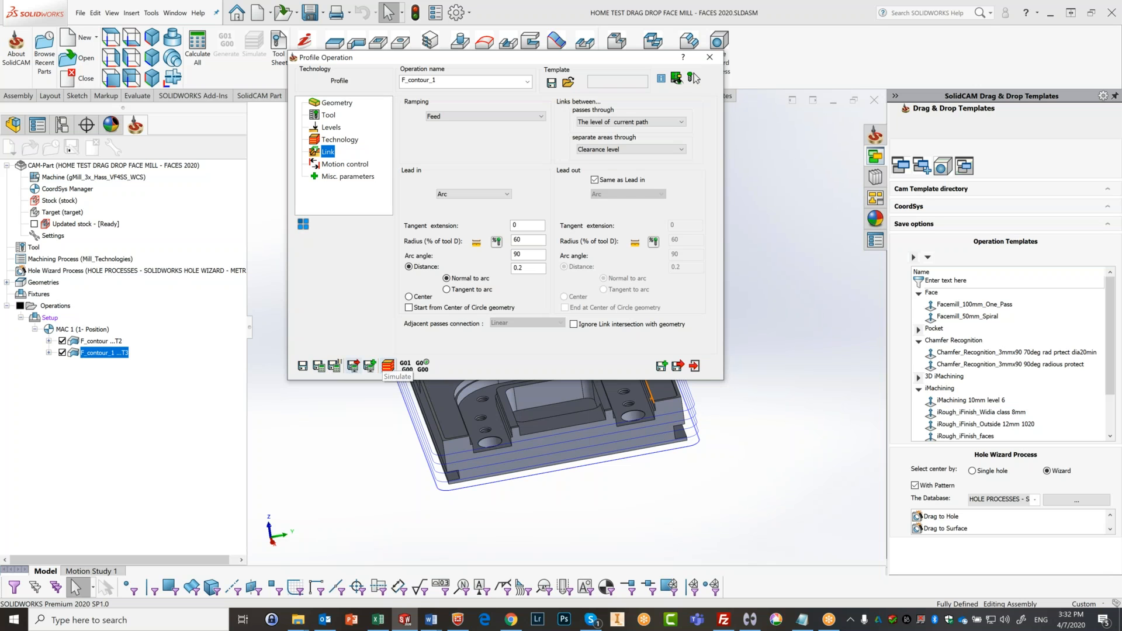
click(61, 341)
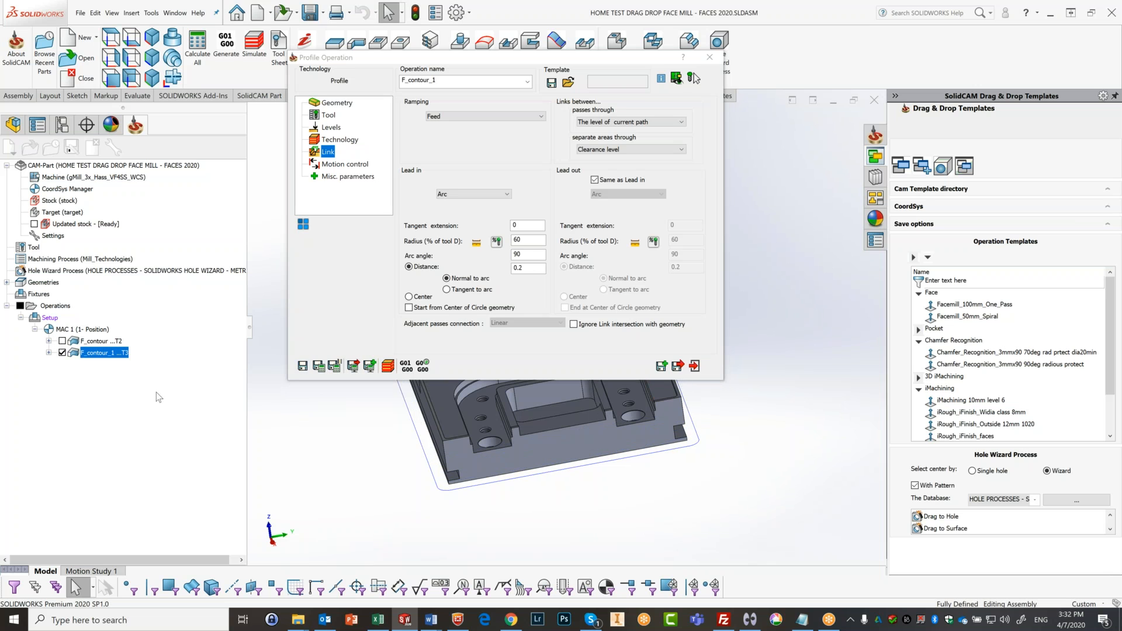
middle_drag(610, 476, 630, 541)
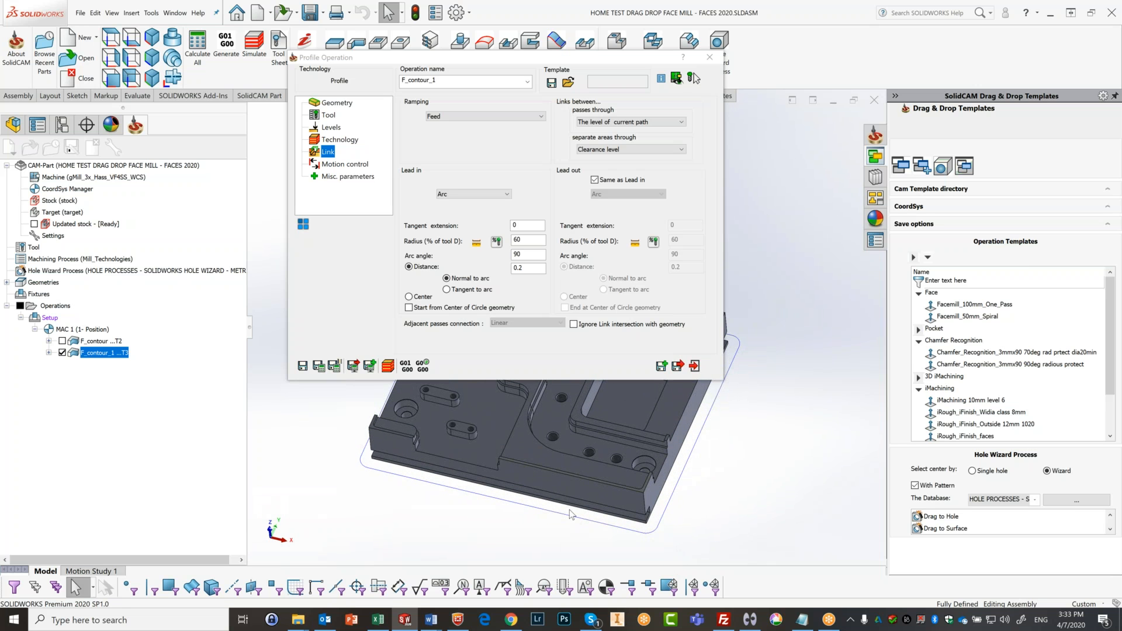
Step: Simulate the finishing operation in SolidVerify, single-stepping the tool through its approach and lead-in at the plate's origin corner
click(388, 366)
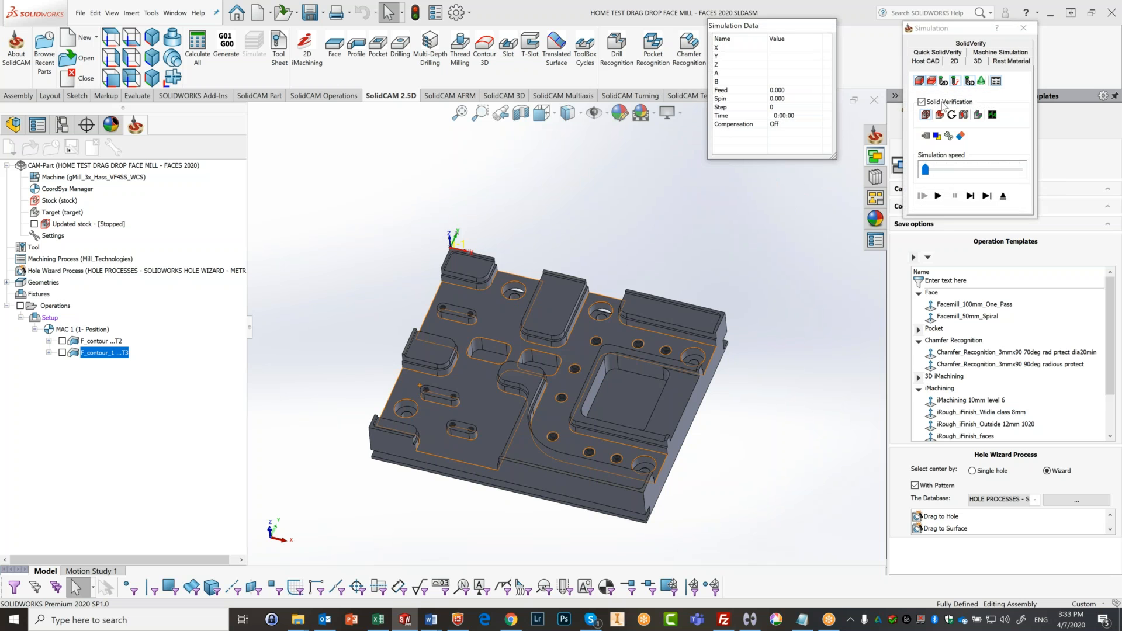
click(972, 46)
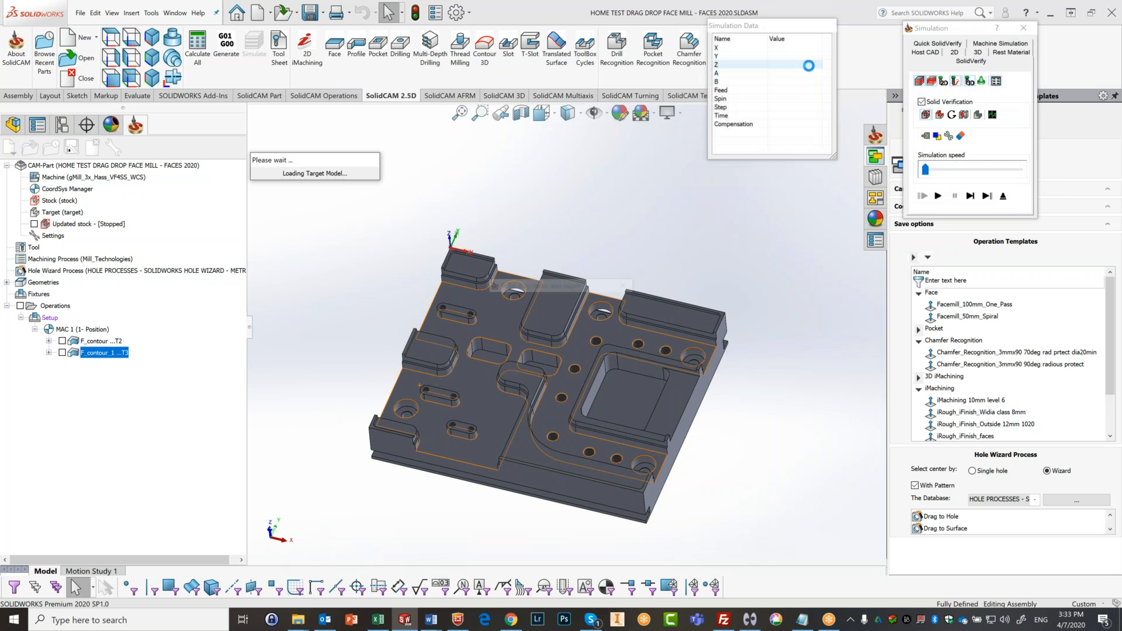
click(934, 54)
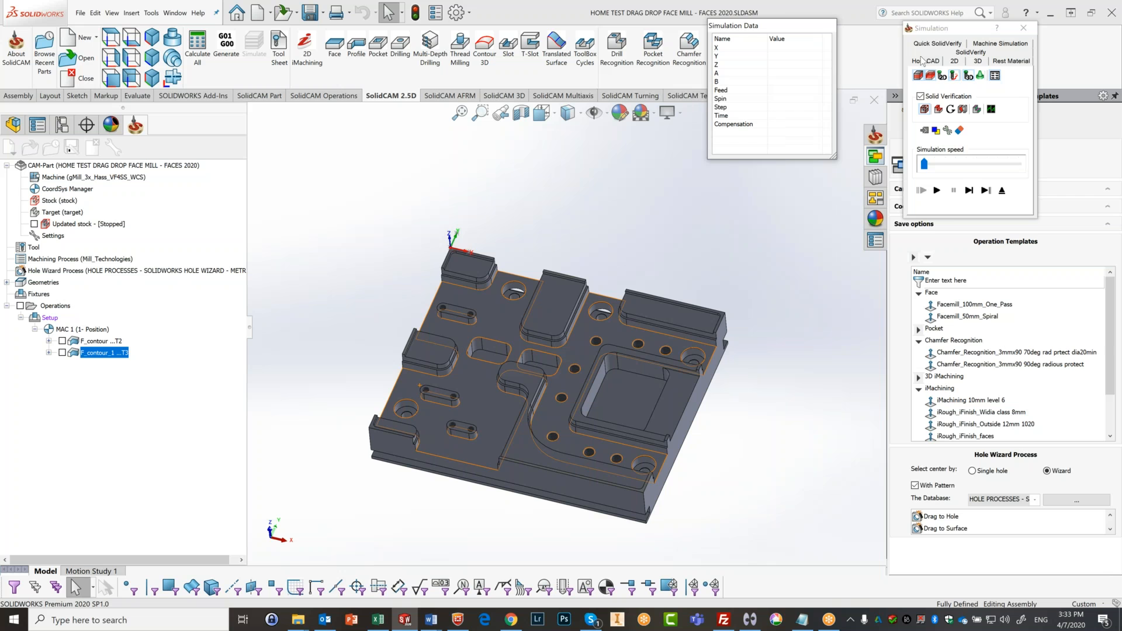
click(967, 54)
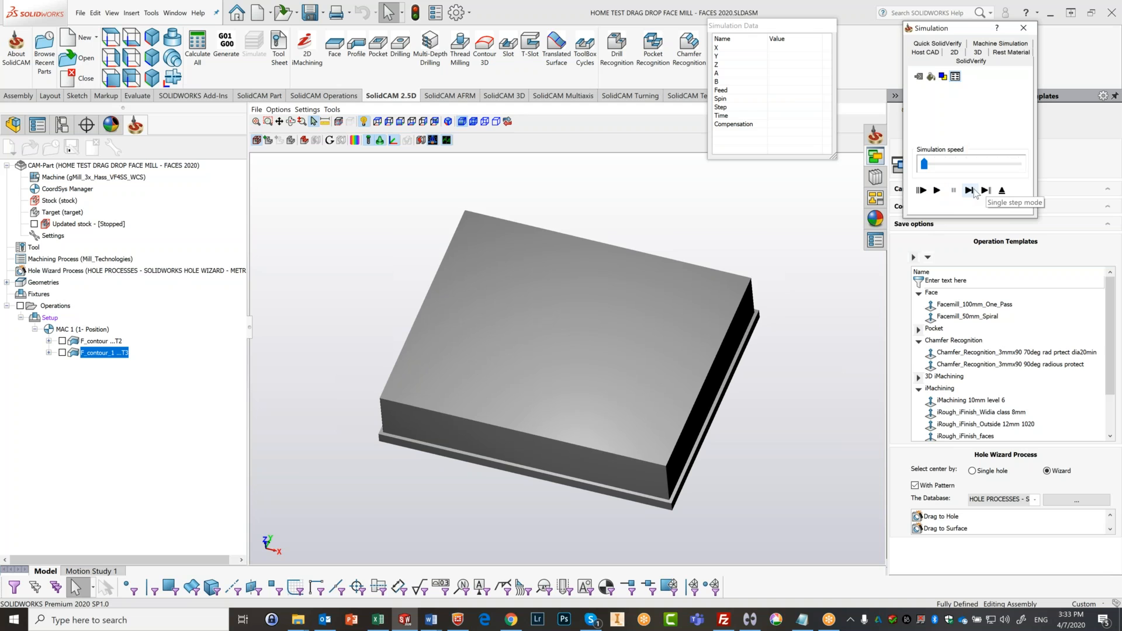
click(968, 190)
click(968, 190)
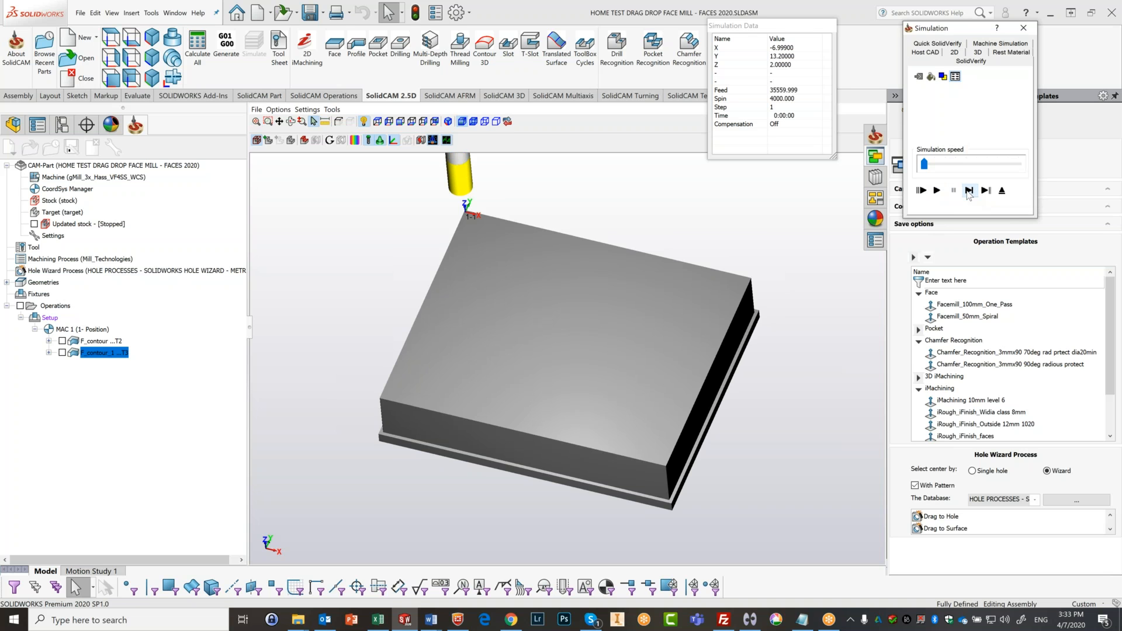
click(968, 190)
click(967, 191)
click(968, 191)
click(967, 191)
click(968, 191)
click(968, 190)
click(968, 190)
click(967, 191)
click(967, 190)
click(967, 191)
click(968, 190)
click(967, 191)
click(968, 190)
click(968, 190)
click(968, 191)
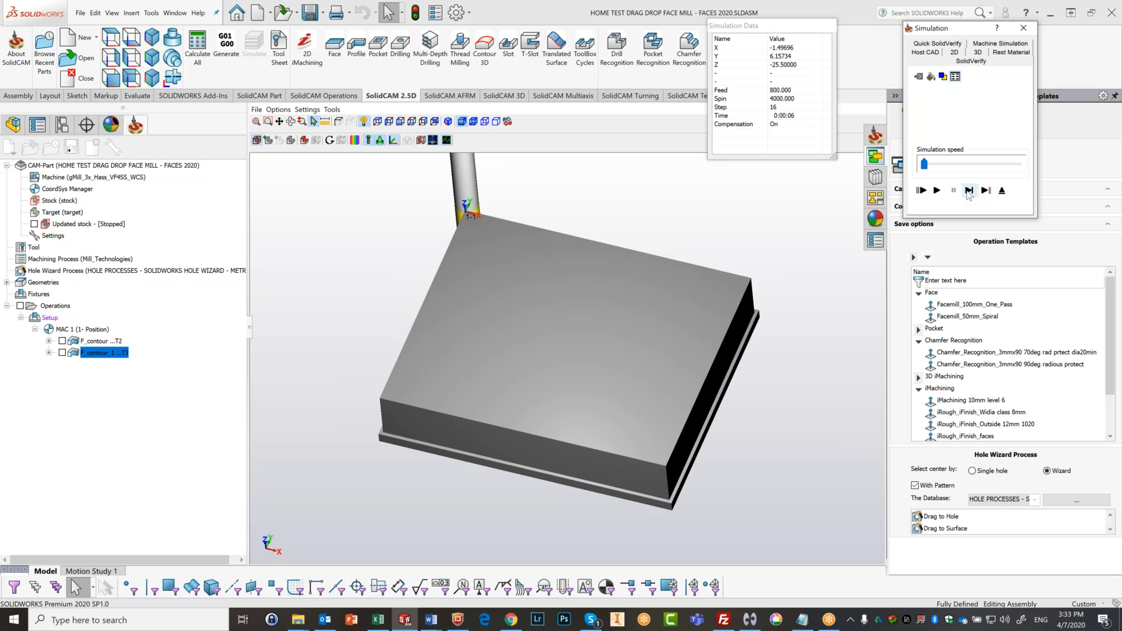
click(968, 191)
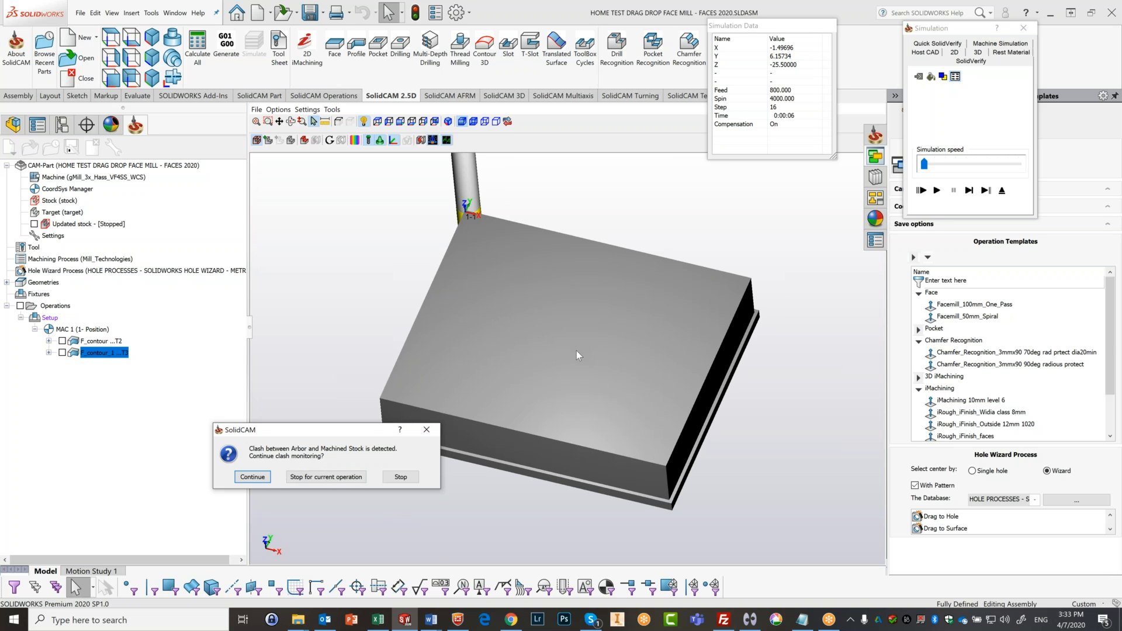
Step: Examine the tool against the stock from the side, stop clash monitoring, and exit the simulation
middle_drag(576, 350, 536, 358)
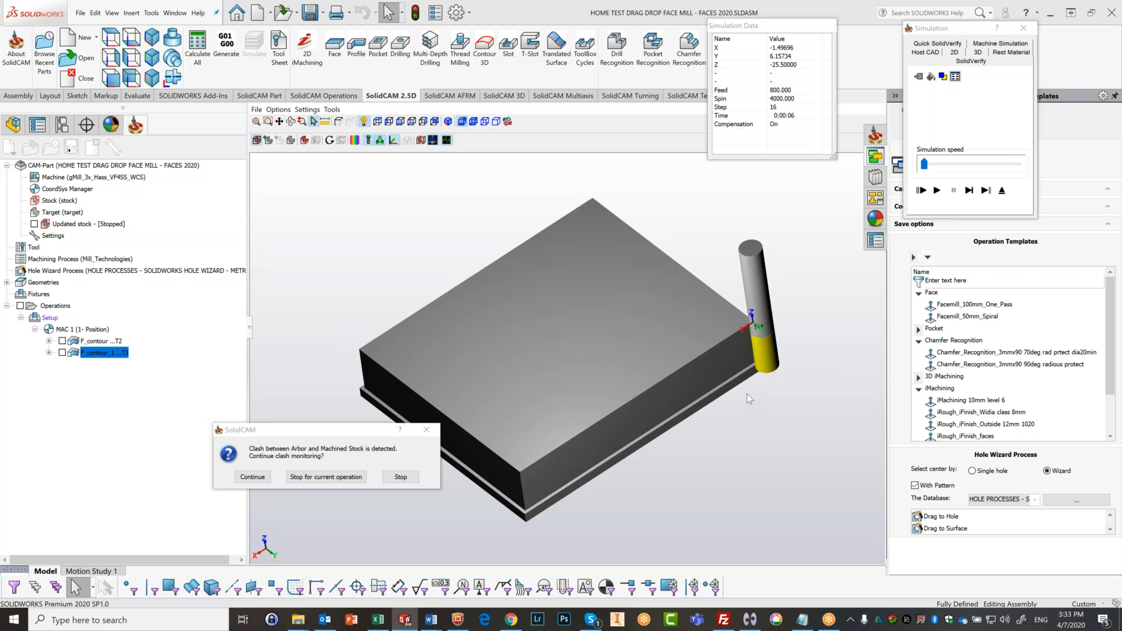
middle_drag(759, 374, 765, 357)
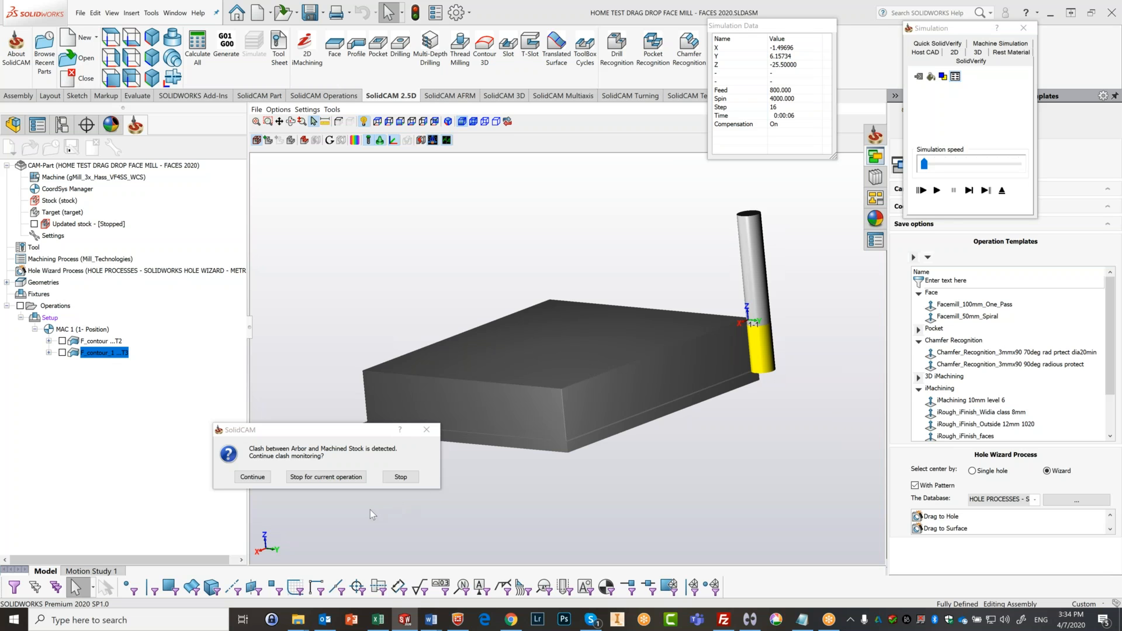
click(410, 478)
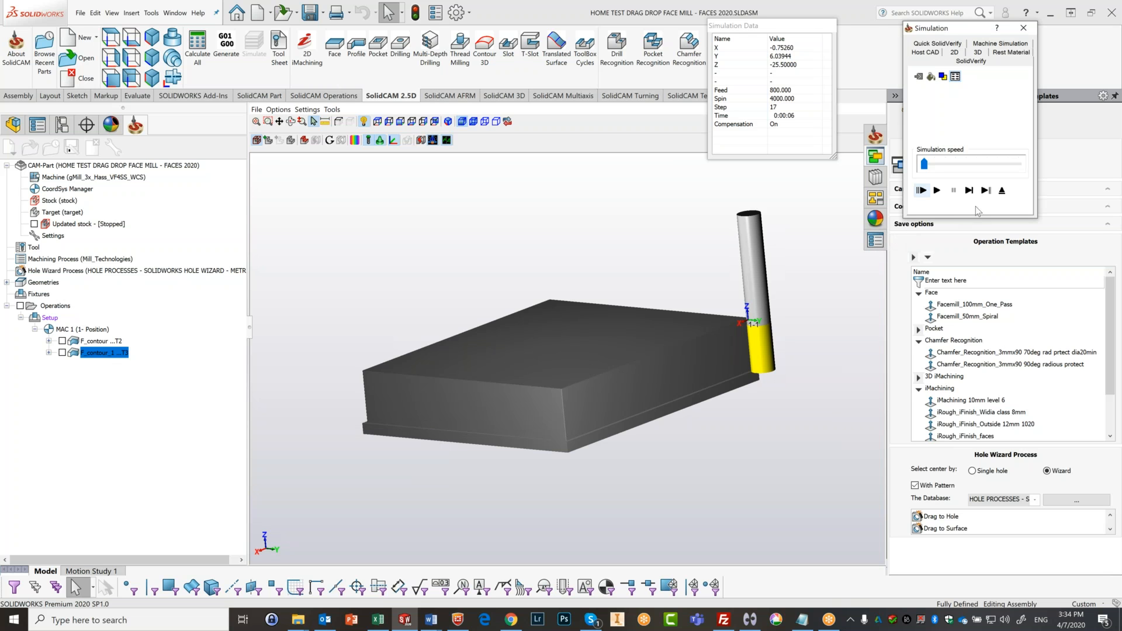
click(1000, 190)
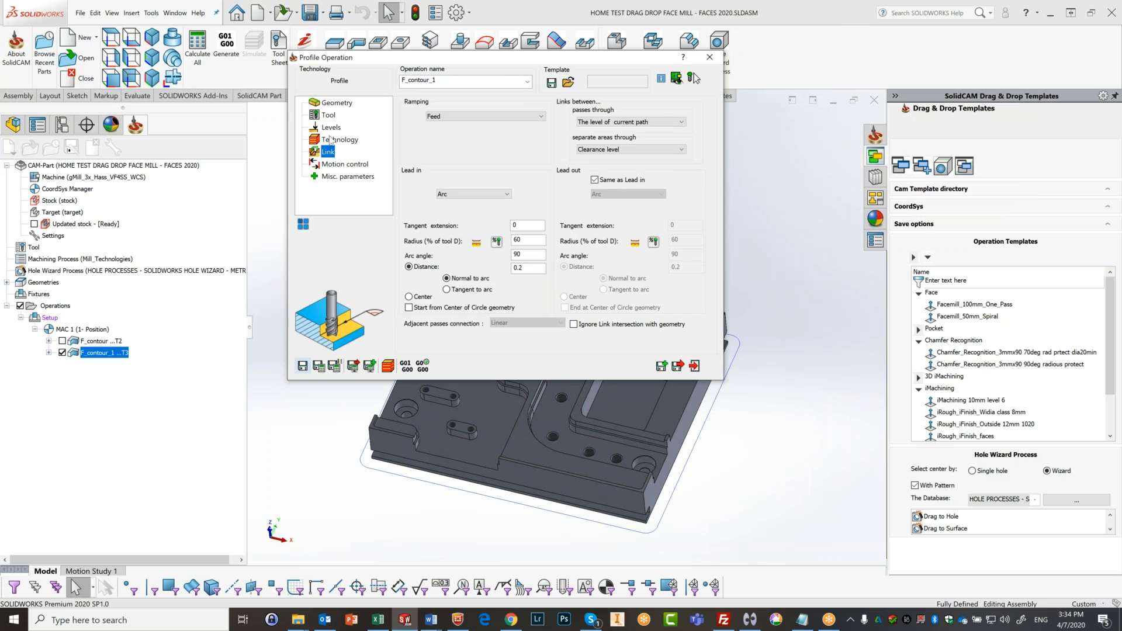
Step: Set the finish pass's max step down to 13 in the technology settings, then save and calculate the operation
click(331, 140)
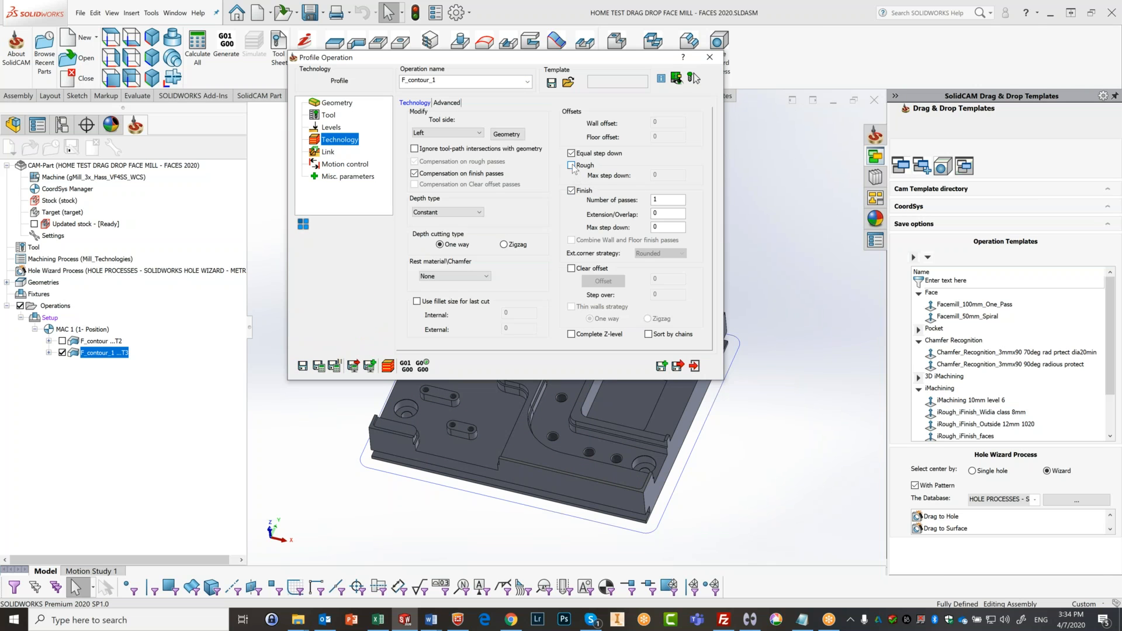
double_click(653, 228)
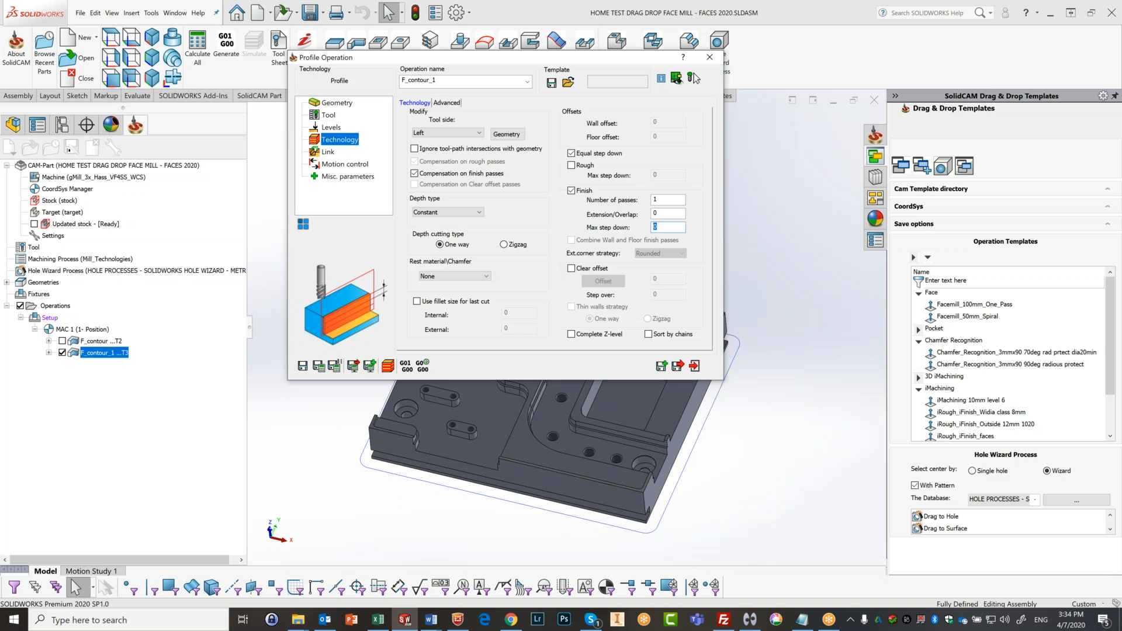
text(13)
click(320, 367)
Step: Restart the SolidVerify simulation and single-step the recalculated finish pass along the plate's first edge
click(387, 364)
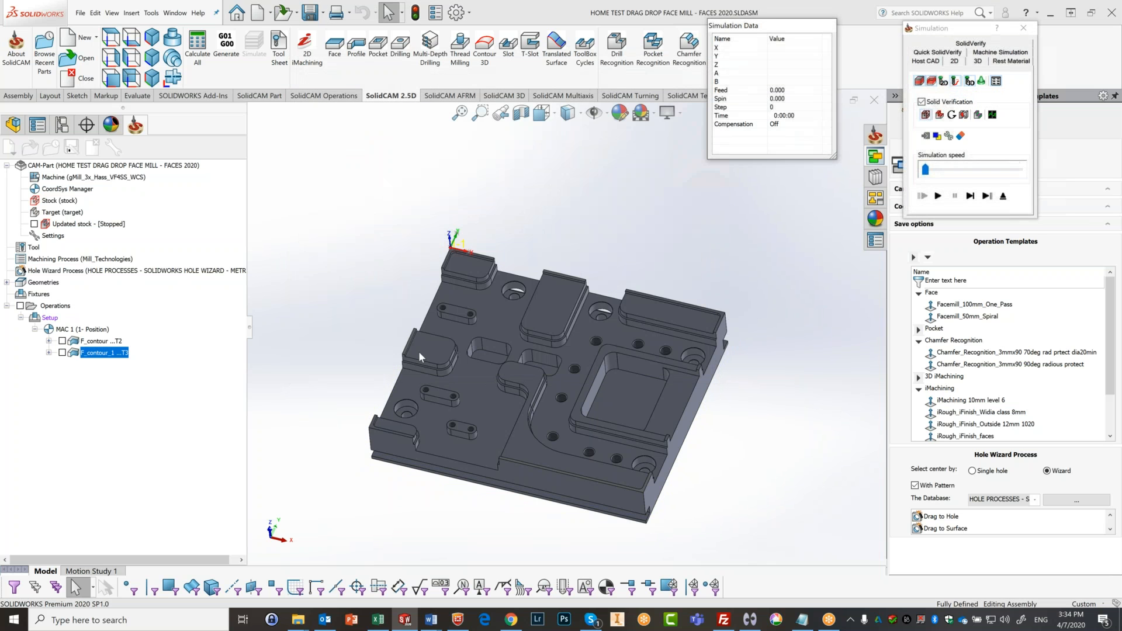
click(970, 196)
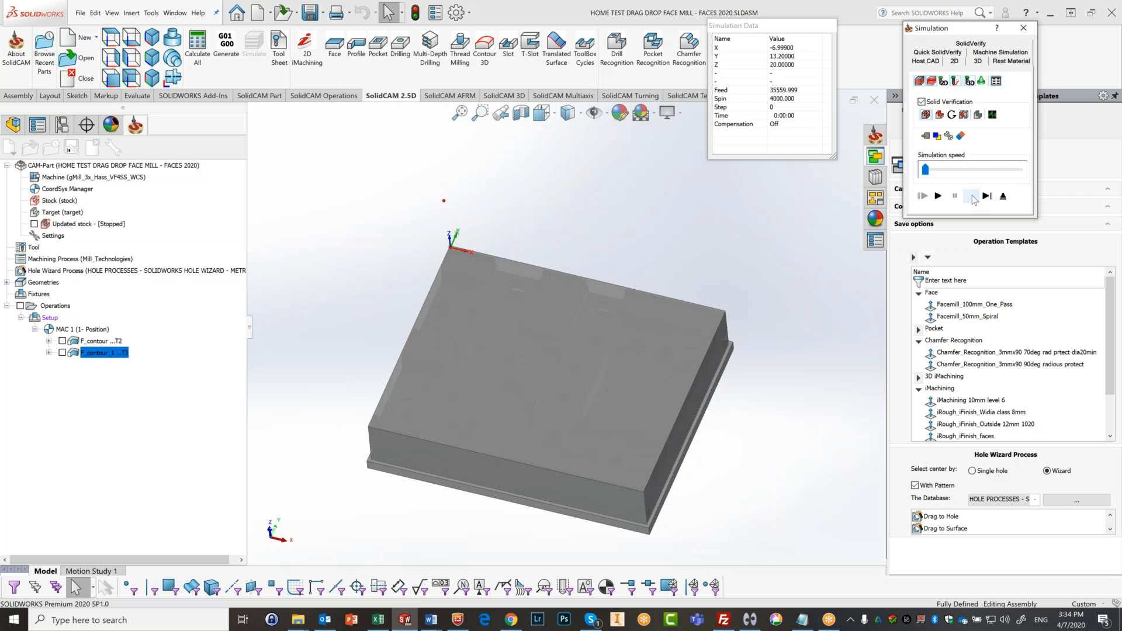
click(962, 45)
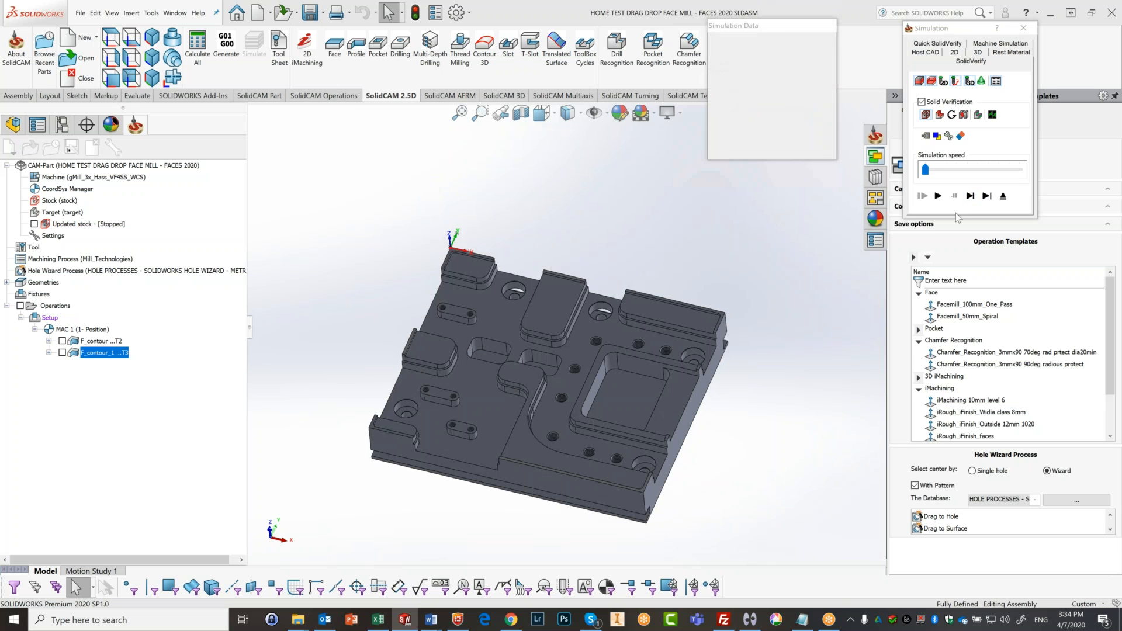
click(968, 191)
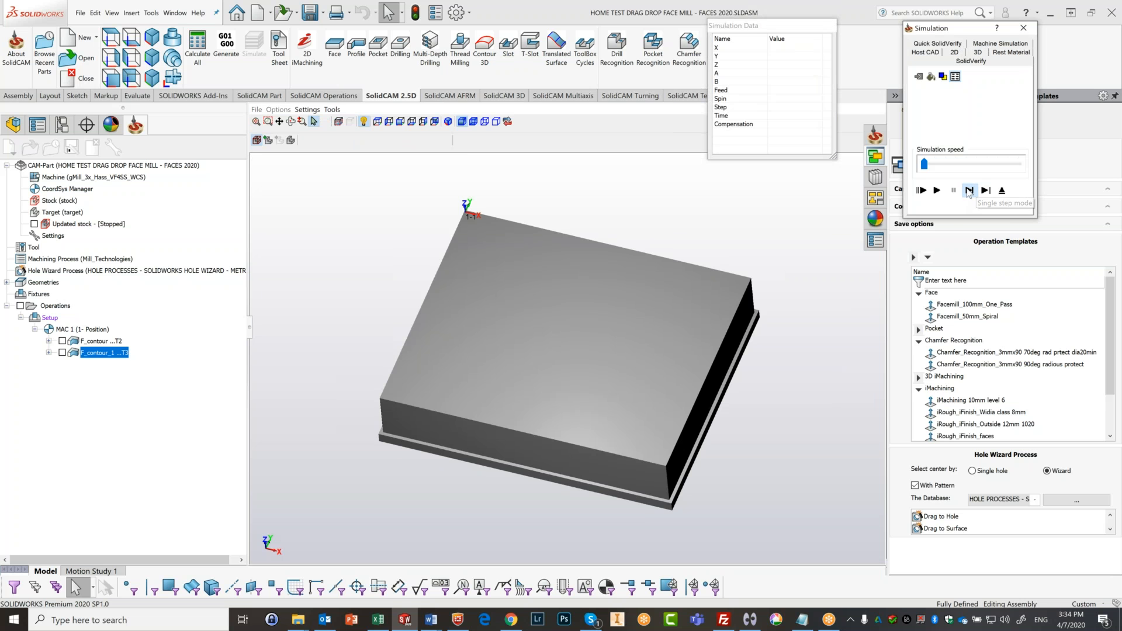
click(968, 192)
click(968, 192)
click(968, 193)
click(968, 192)
click(968, 192)
click(968, 193)
click(969, 193)
click(968, 191)
click(968, 191)
click(968, 191)
click(968, 191)
click(968, 191)
click(968, 189)
click(967, 188)
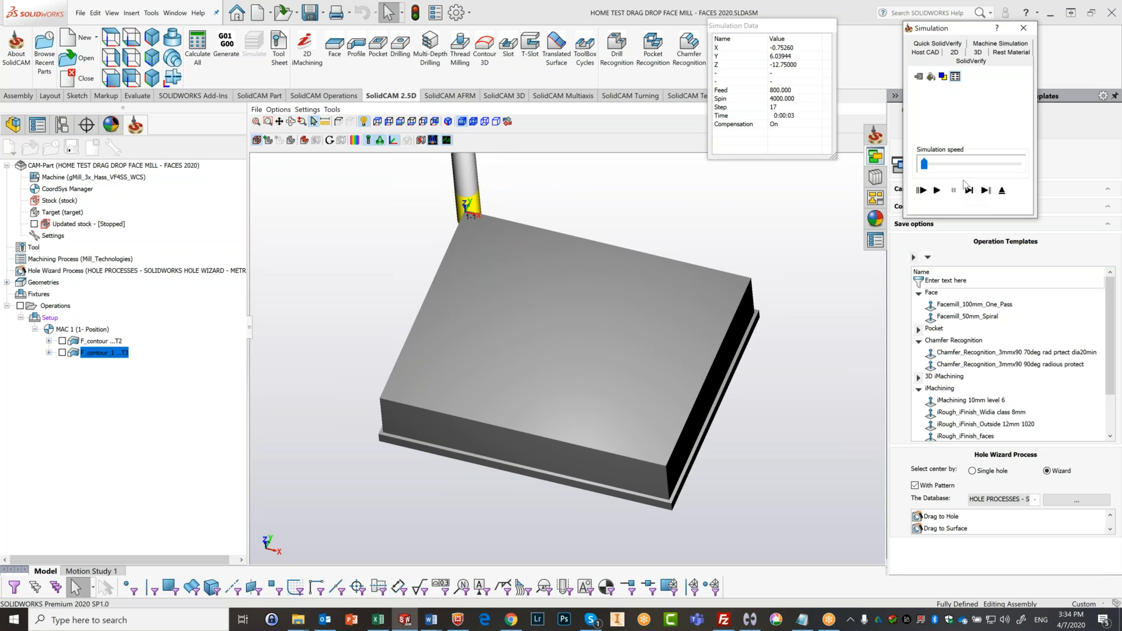
click(968, 191)
click(968, 191)
click(968, 192)
click(968, 192)
click(968, 192)
click(968, 192)
click(968, 192)
click(968, 191)
click(968, 192)
click(968, 191)
click(968, 191)
click(968, 191)
click(968, 191)
click(968, 191)
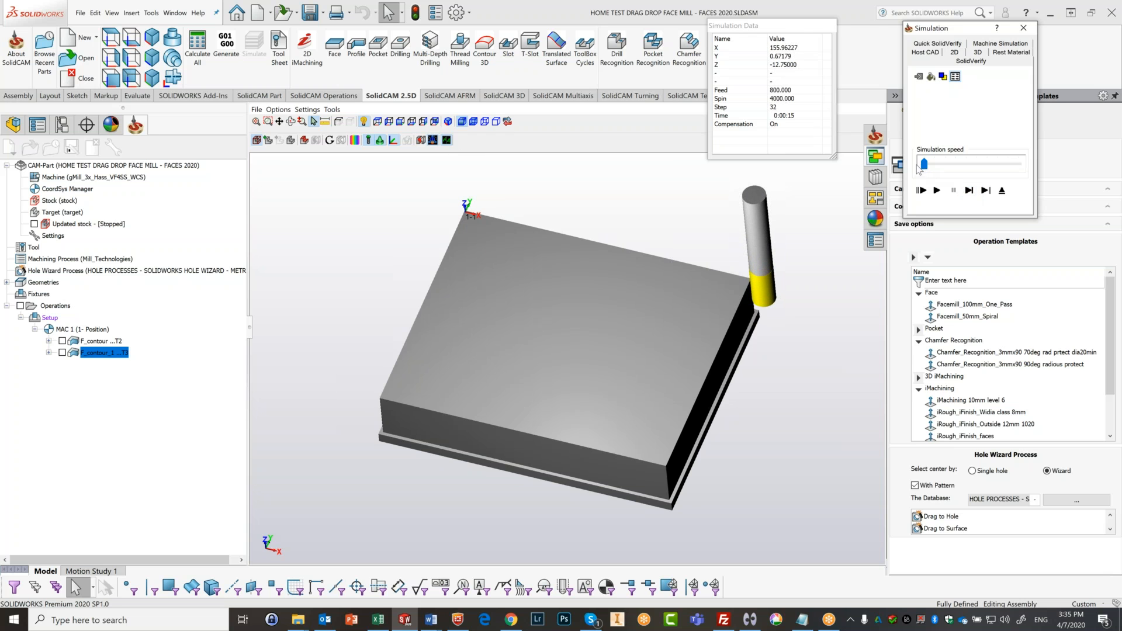
Step: Raise the simulation speed, play the remaining cuts to examine the finished walls, and exit the simulation
drag(948, 165, 958, 164)
click(937, 191)
middle_drag(850, 414, 850, 409)
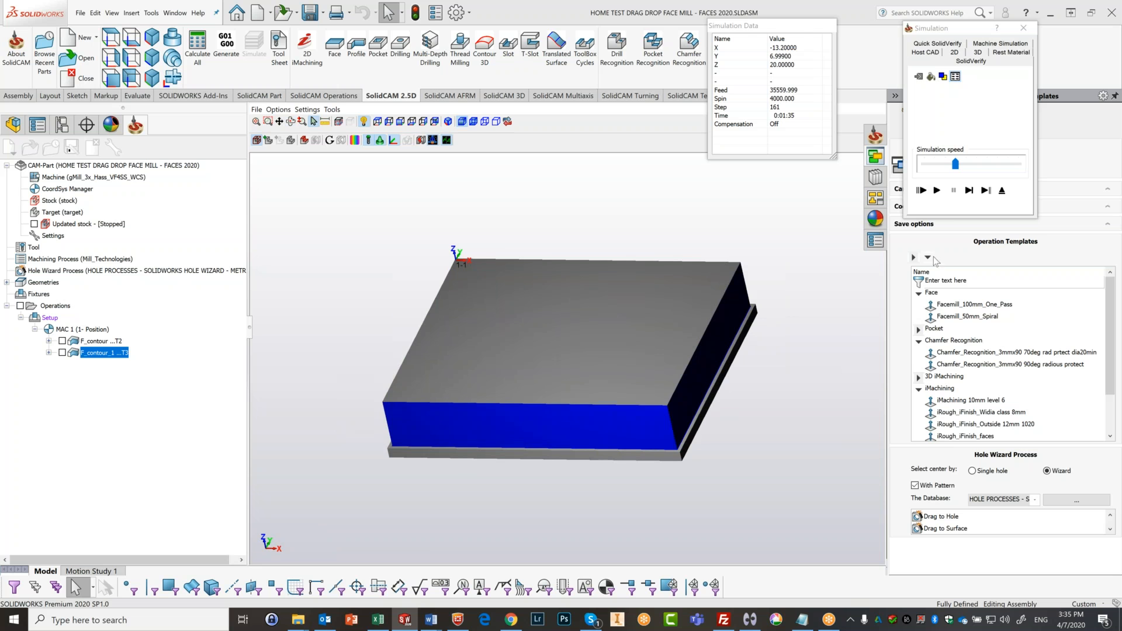
click(936, 191)
click(1002, 190)
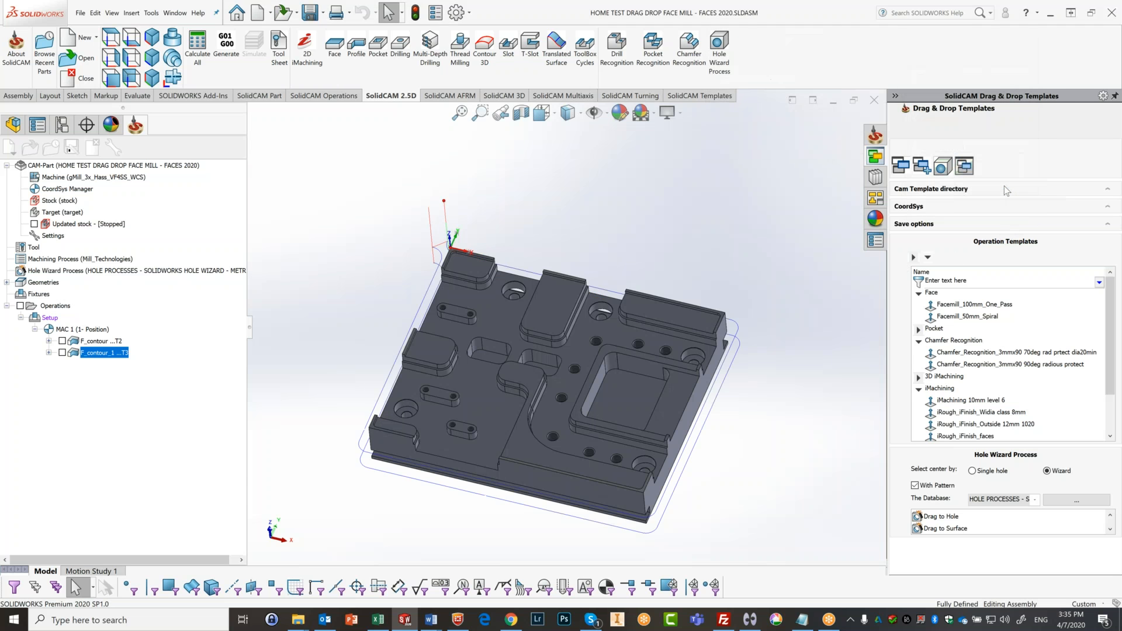
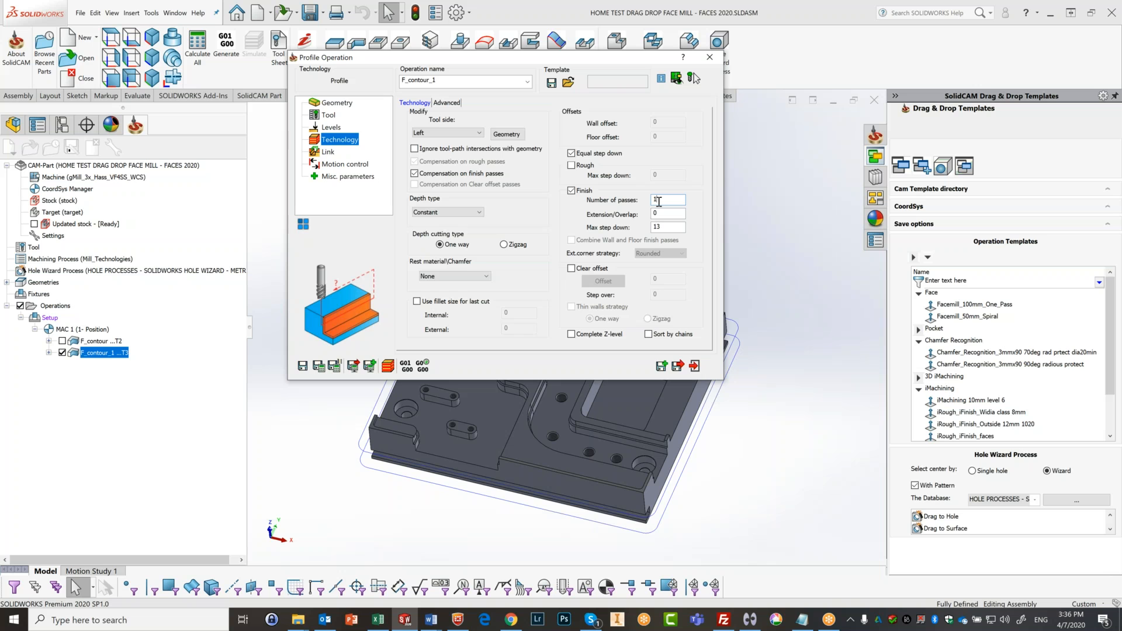
Step: Set the number of finish passes to 2, then save and calculate the operation
double_click(659, 201)
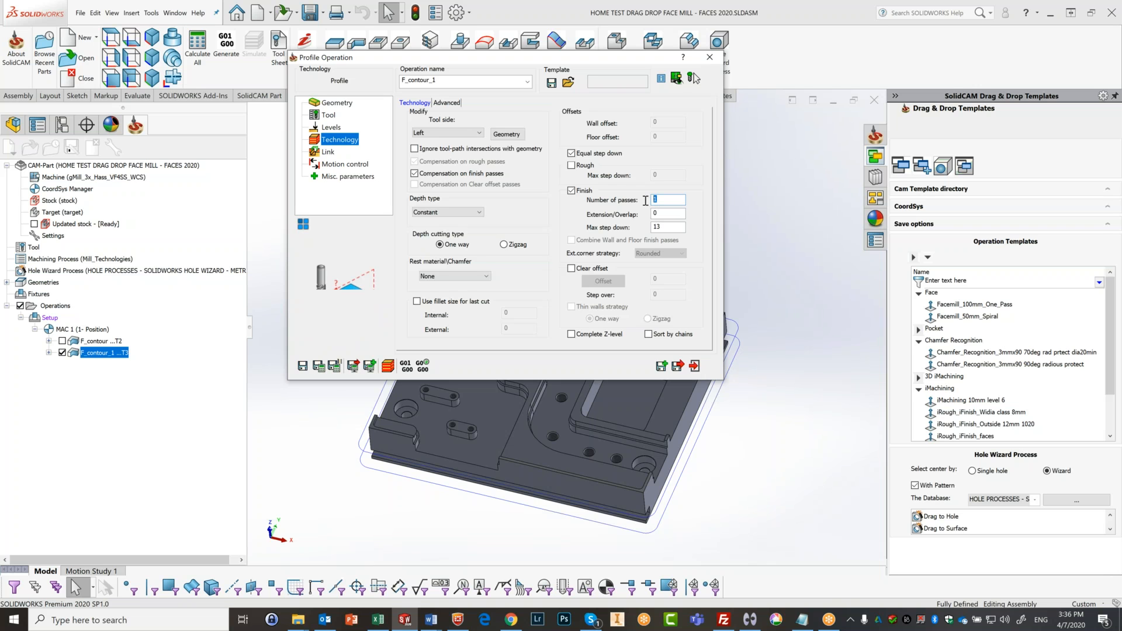
text(2)
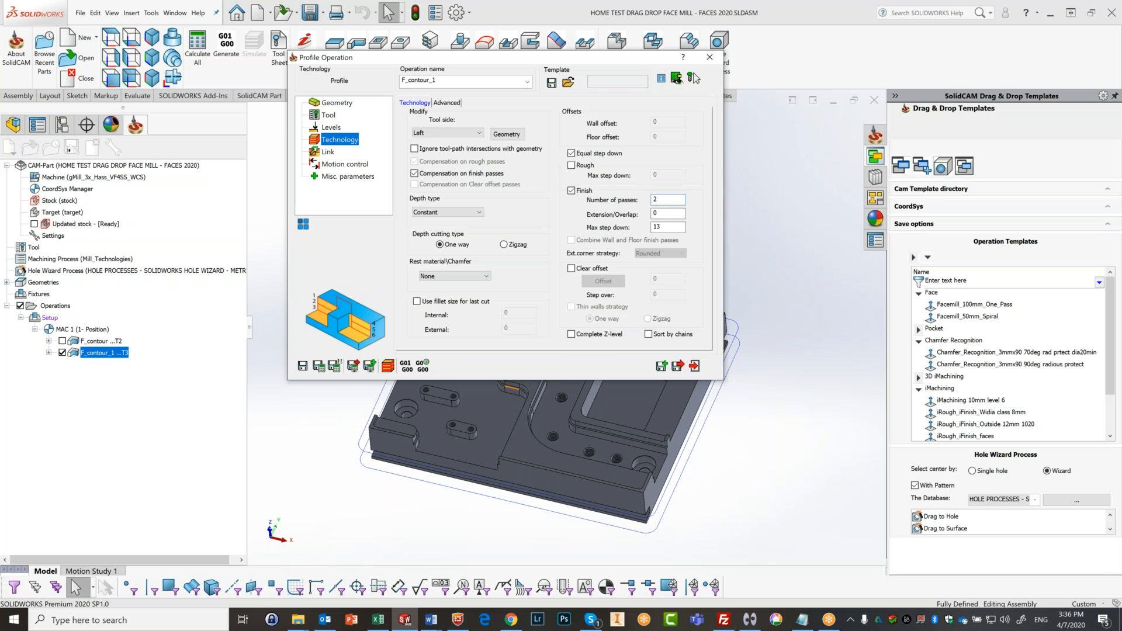
click(319, 367)
Step: Play the two-pass finishing operation in SolidVerify at a reduced speed, examine the machined walls, and exit the simulation
click(406, 367)
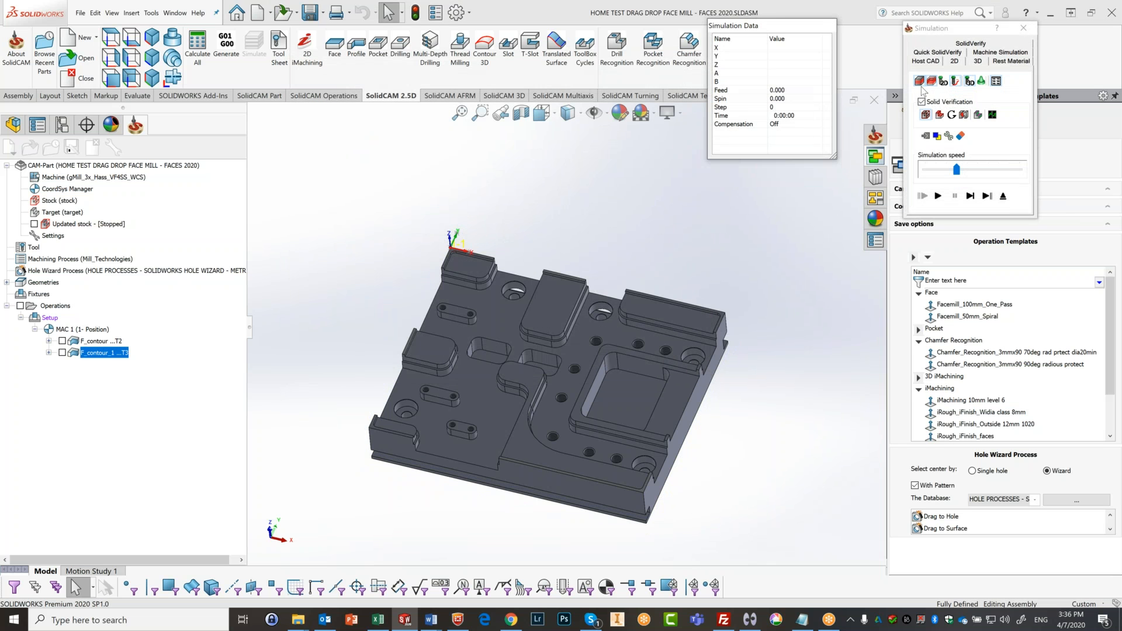
click(966, 43)
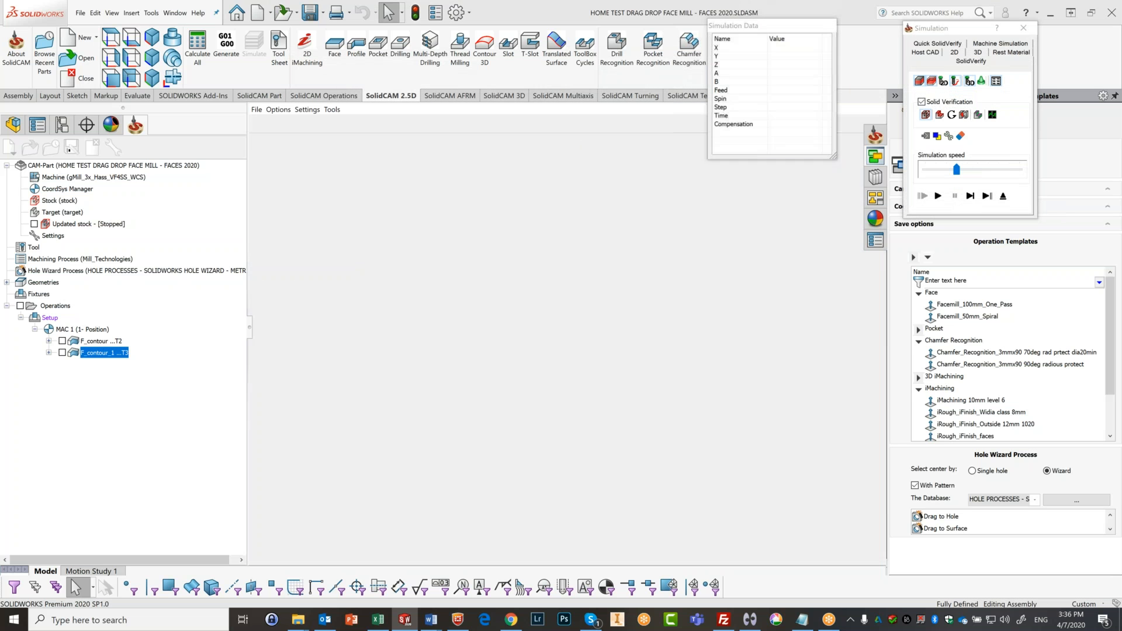
drag(955, 164, 935, 163)
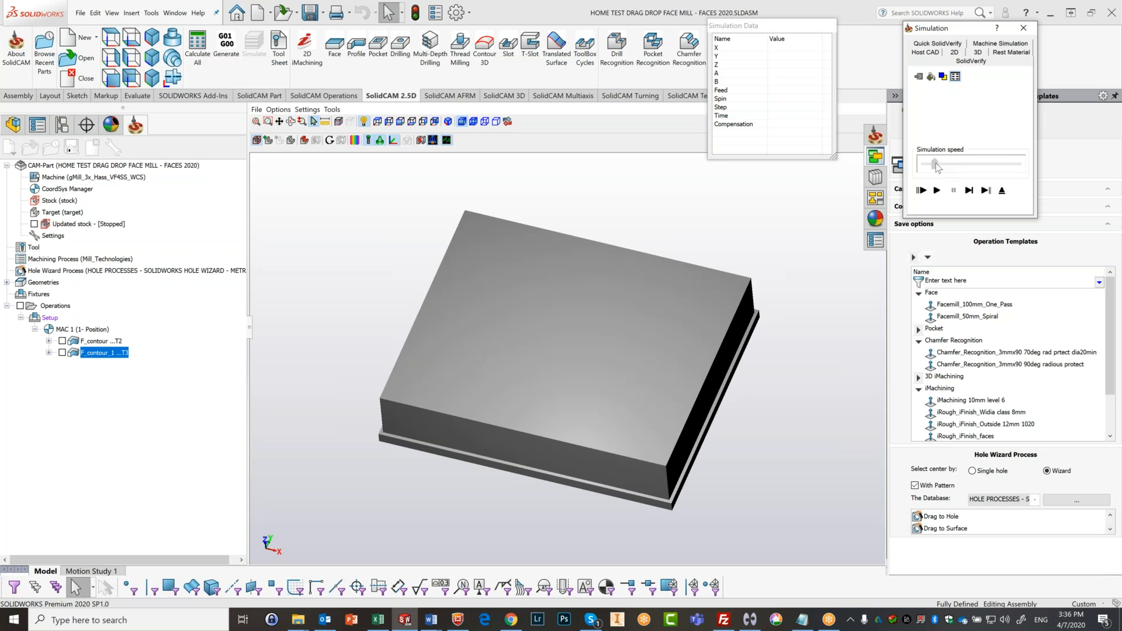
click(937, 191)
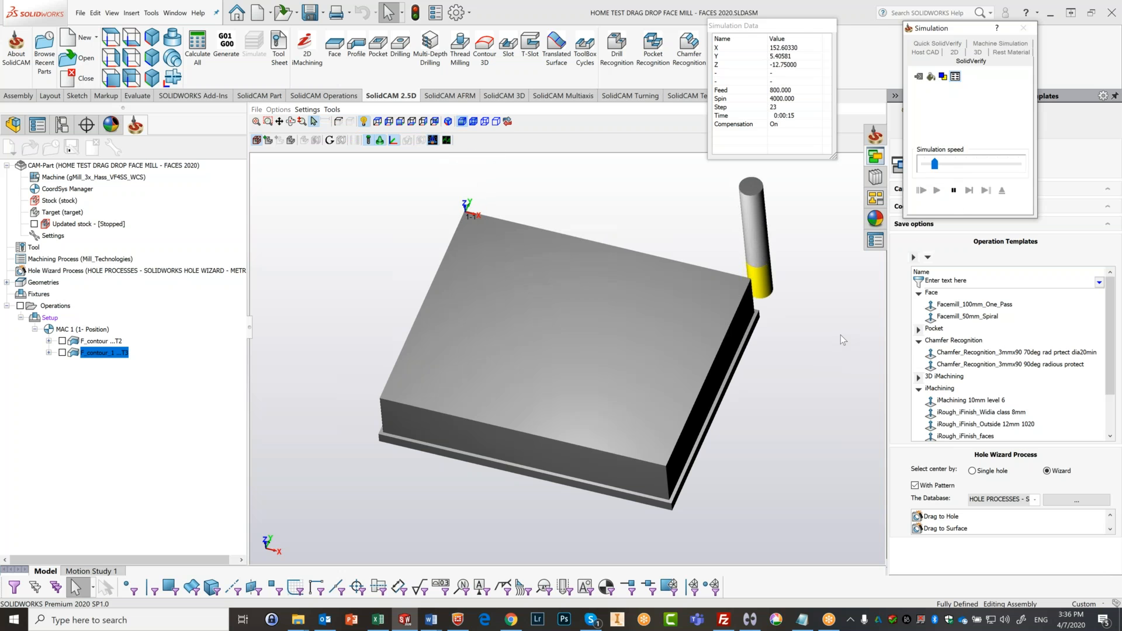
click(945, 164)
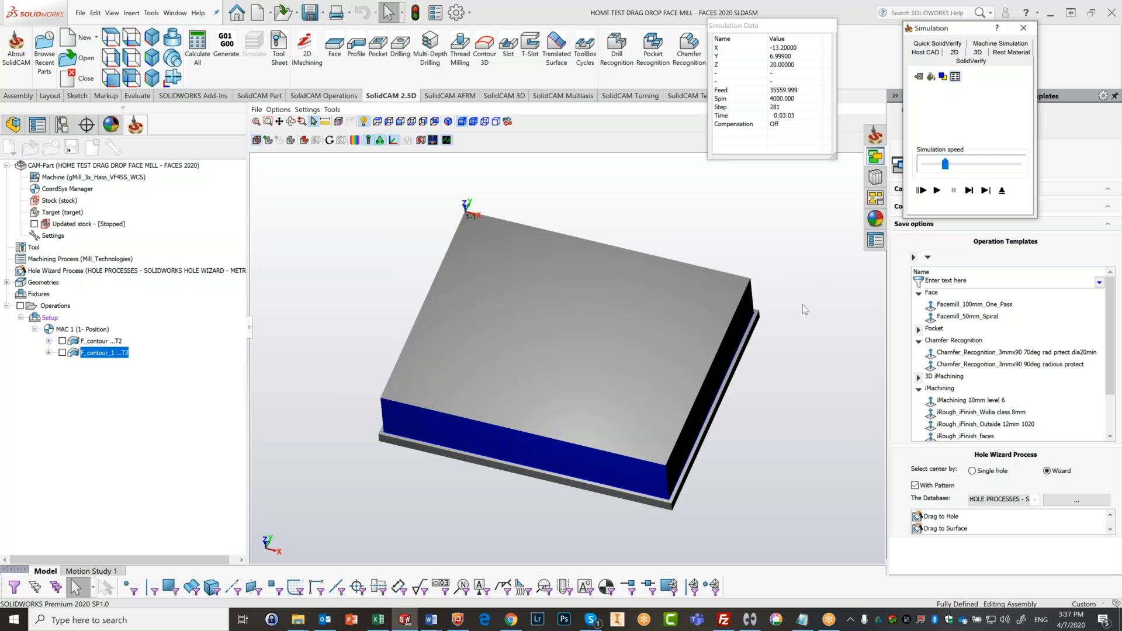
middle_drag(518, 317, 492, 450)
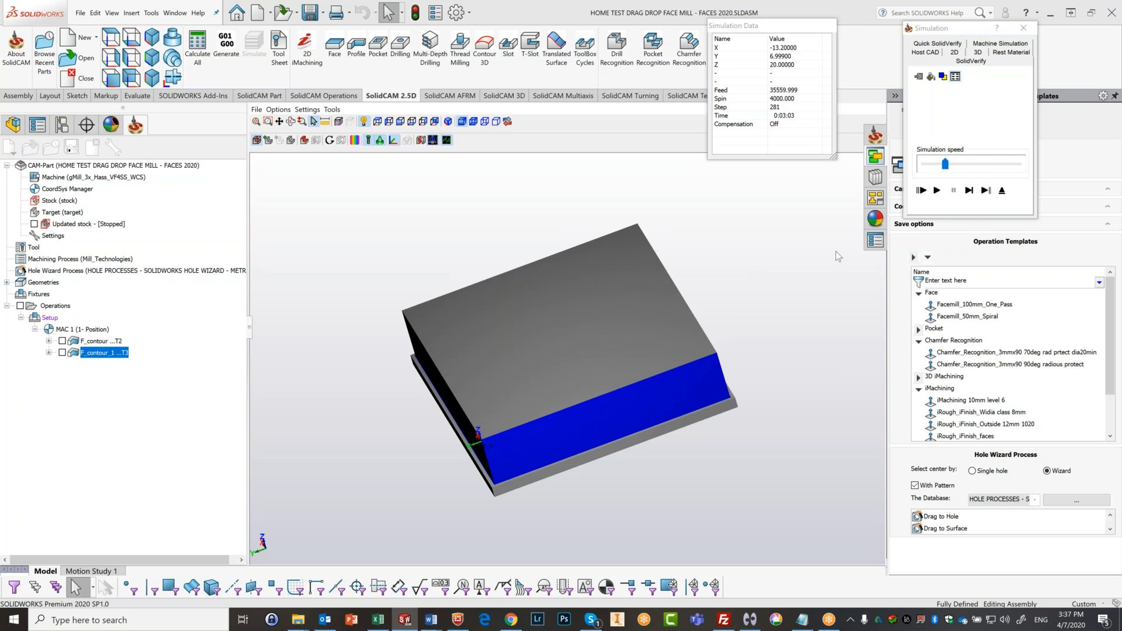
click(1002, 190)
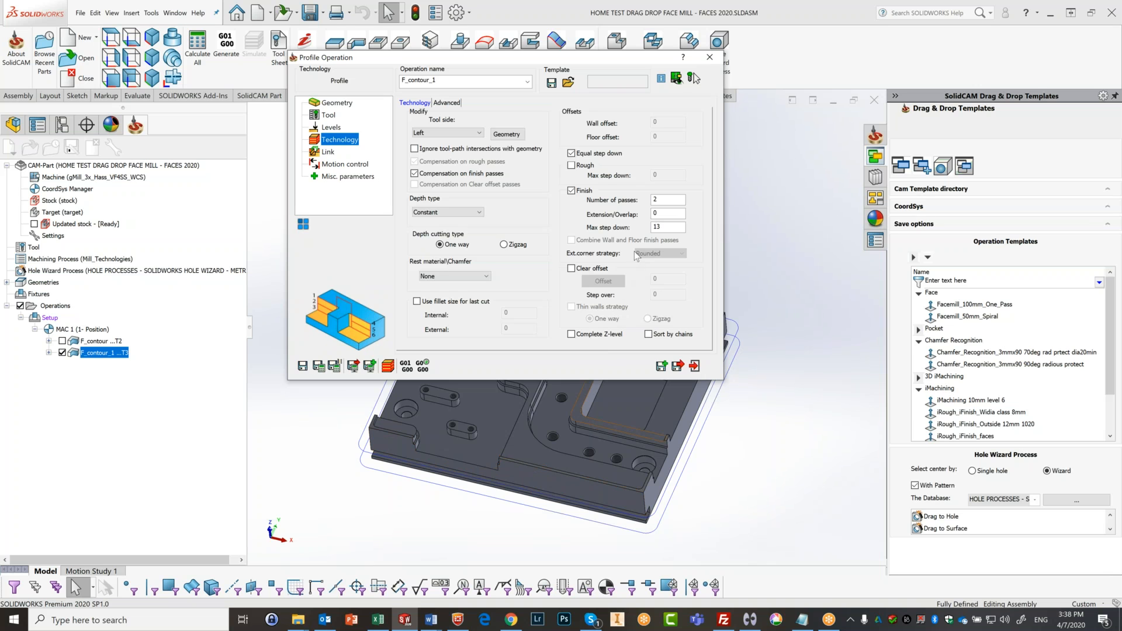
Step: Set the finish Extension/Overlap to 5, save and calculate the operation, and close its settings
double_click(663, 215)
text(5)
click(318, 365)
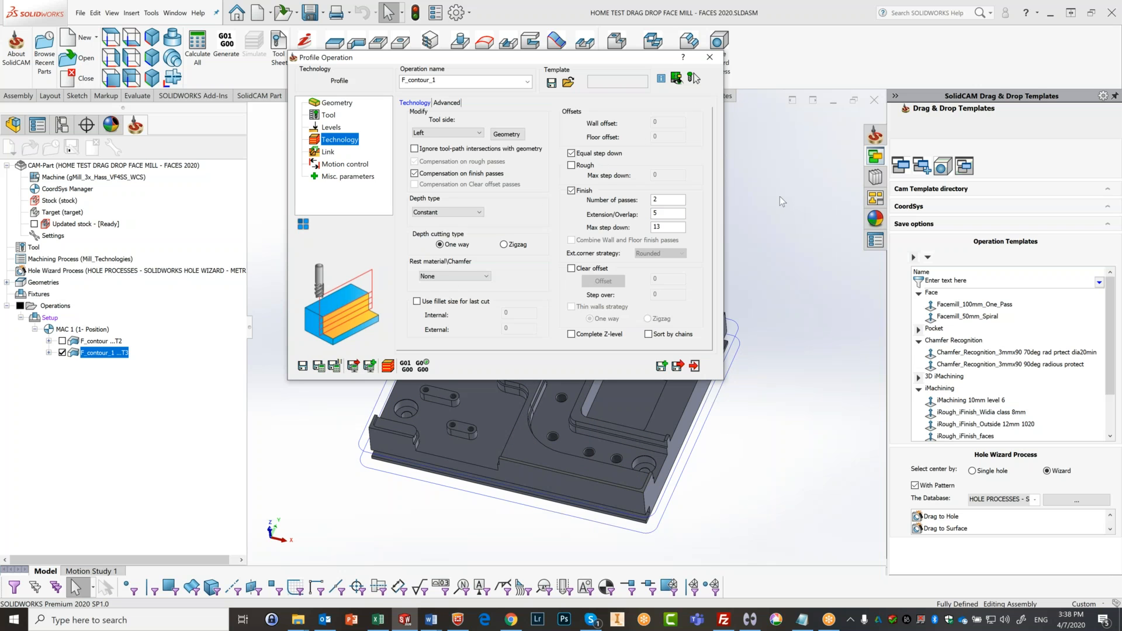
click(710, 56)
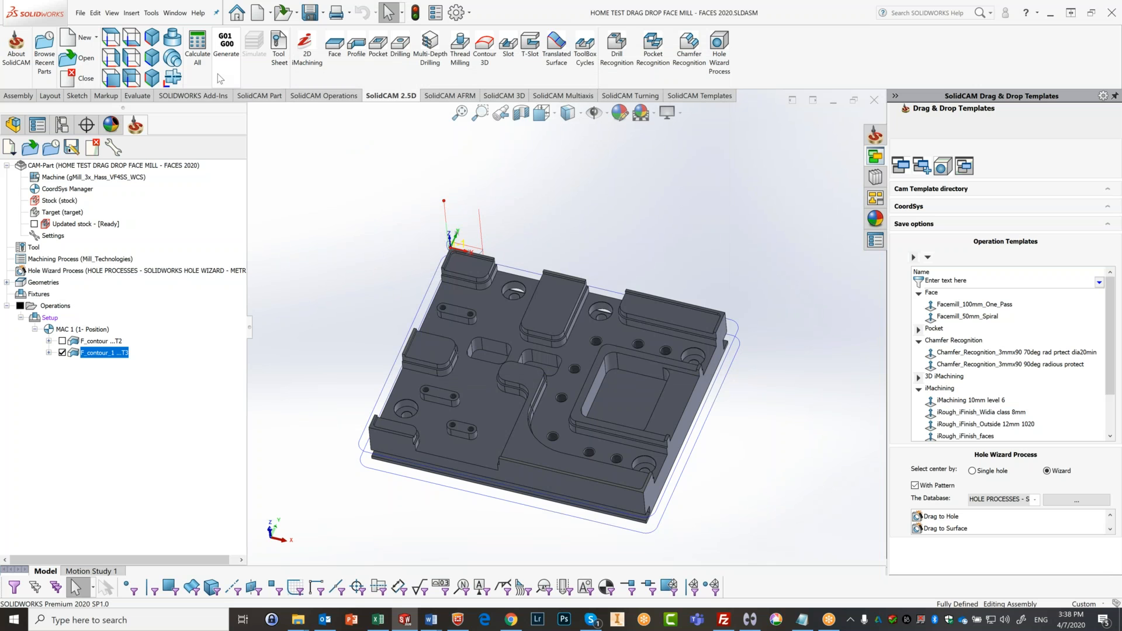
Step: Examine the overlap between the lead-in and lead-out arcs near the plate's origin corner from the top view
click(111, 37)
scroll(368, 146, down, 6)
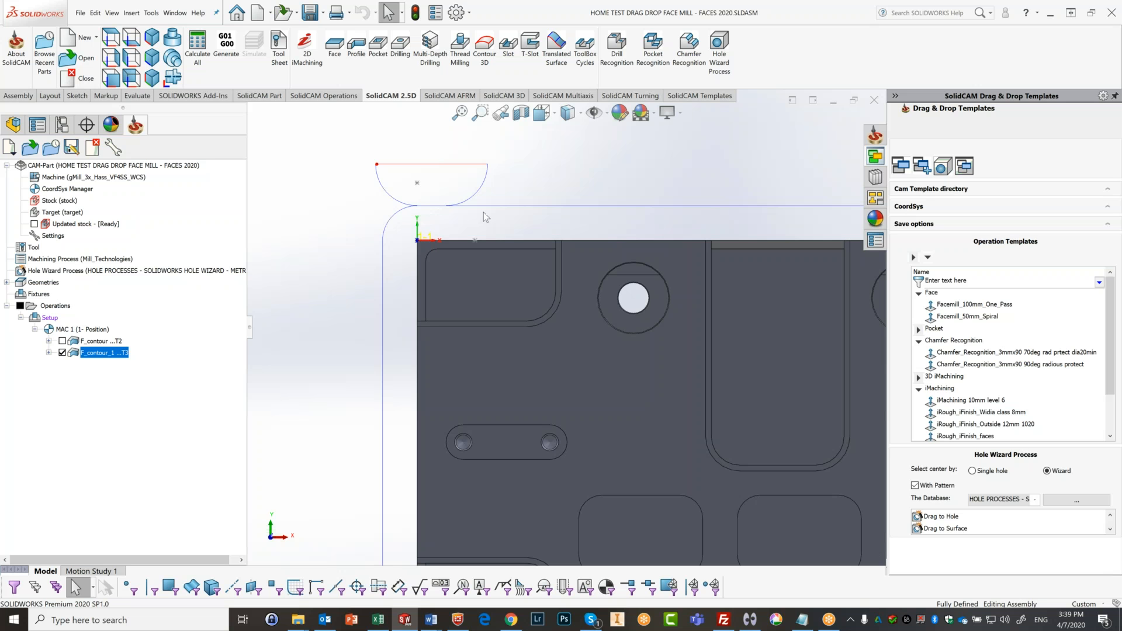
scroll(657, 366, up, 5)
scroll(666, 456, down, 3)
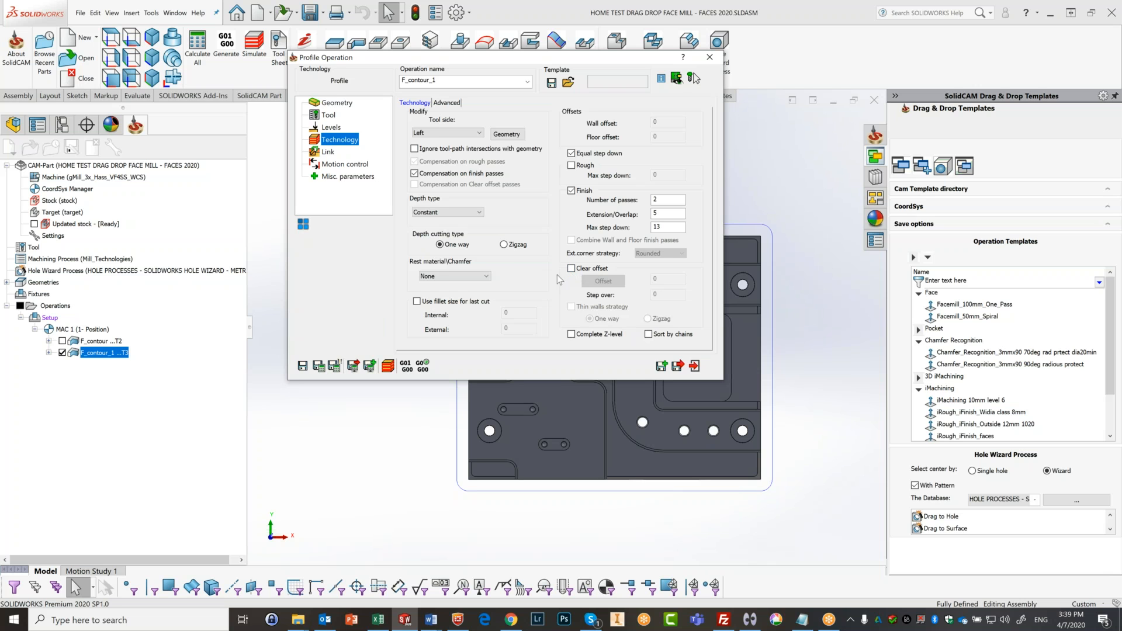
Step: Close the finishing operation, hide its toolpath, and open the settings of the F_contour roughing operation
click(709, 57)
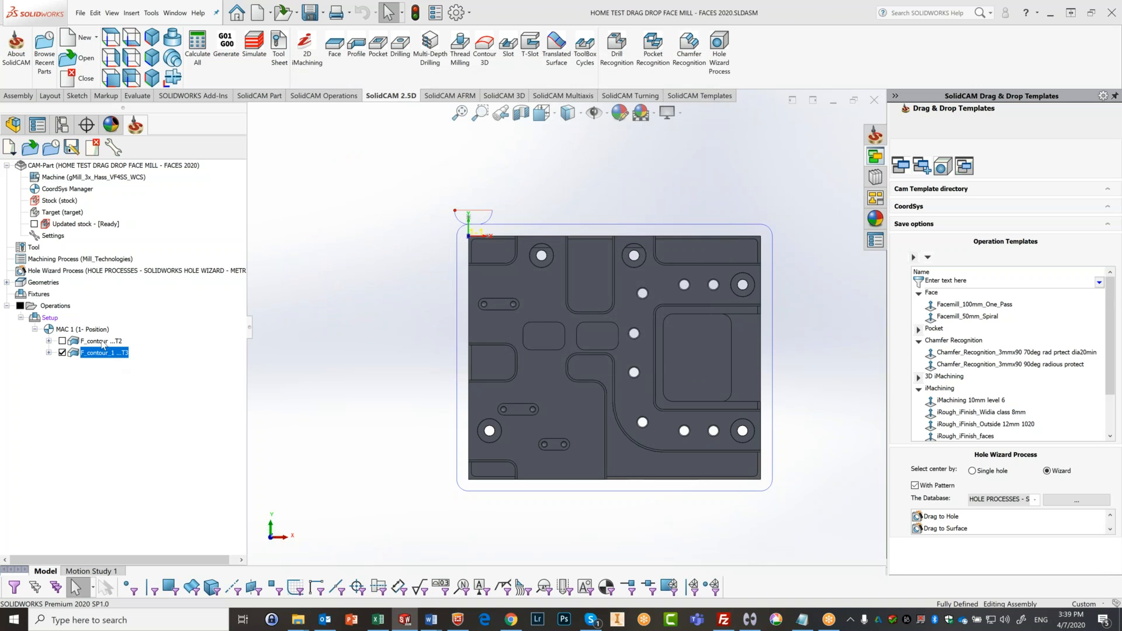
click(63, 352)
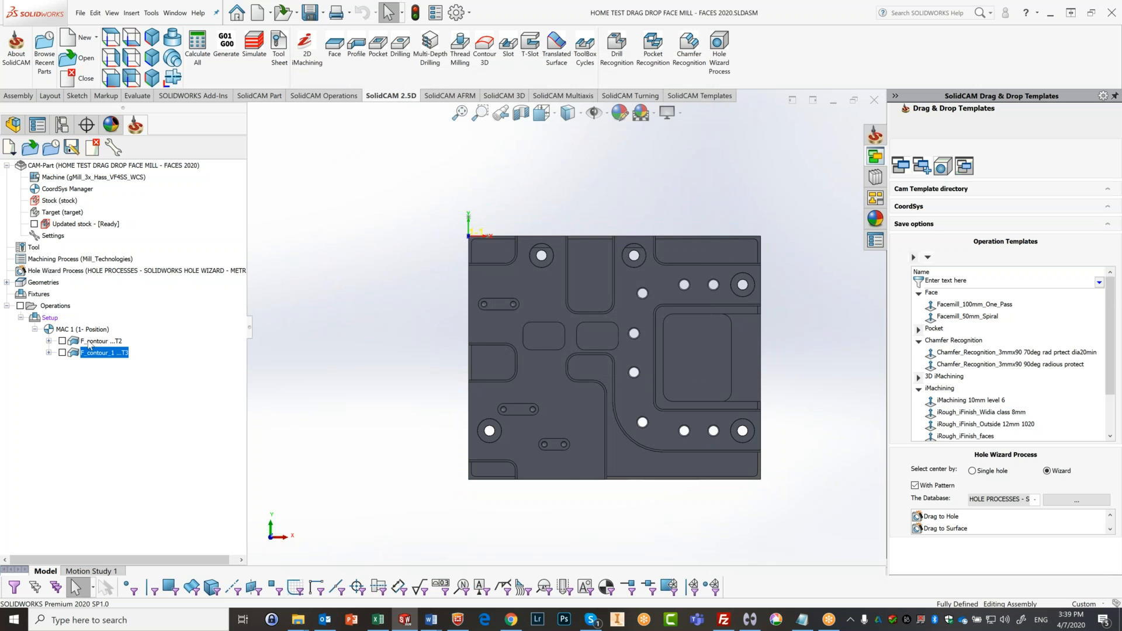
click(93, 341)
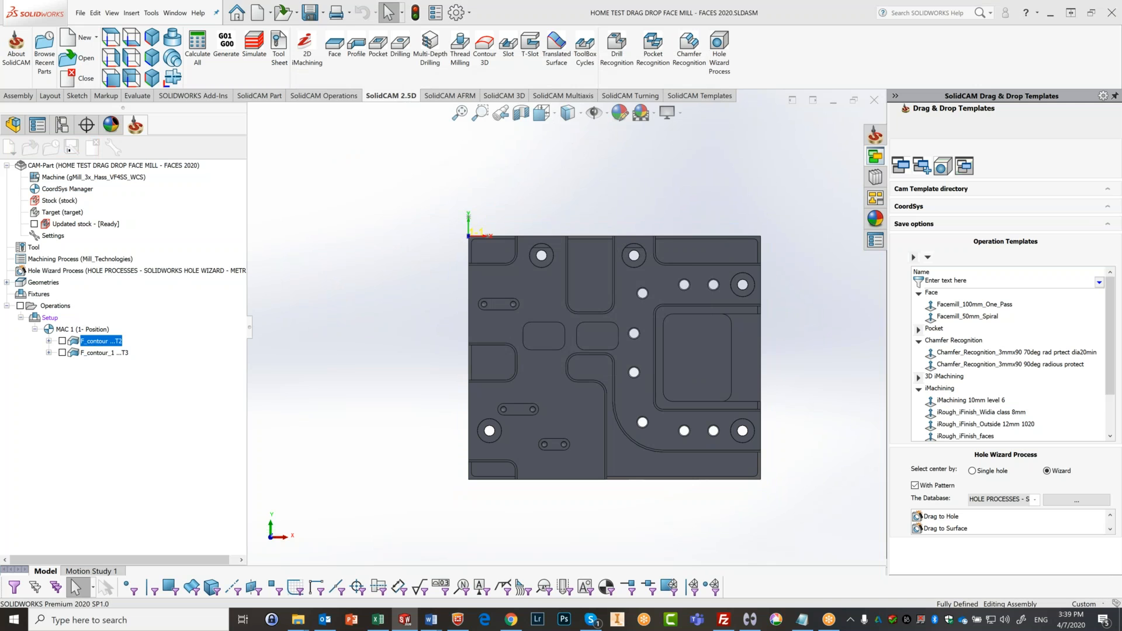
double_click(92, 342)
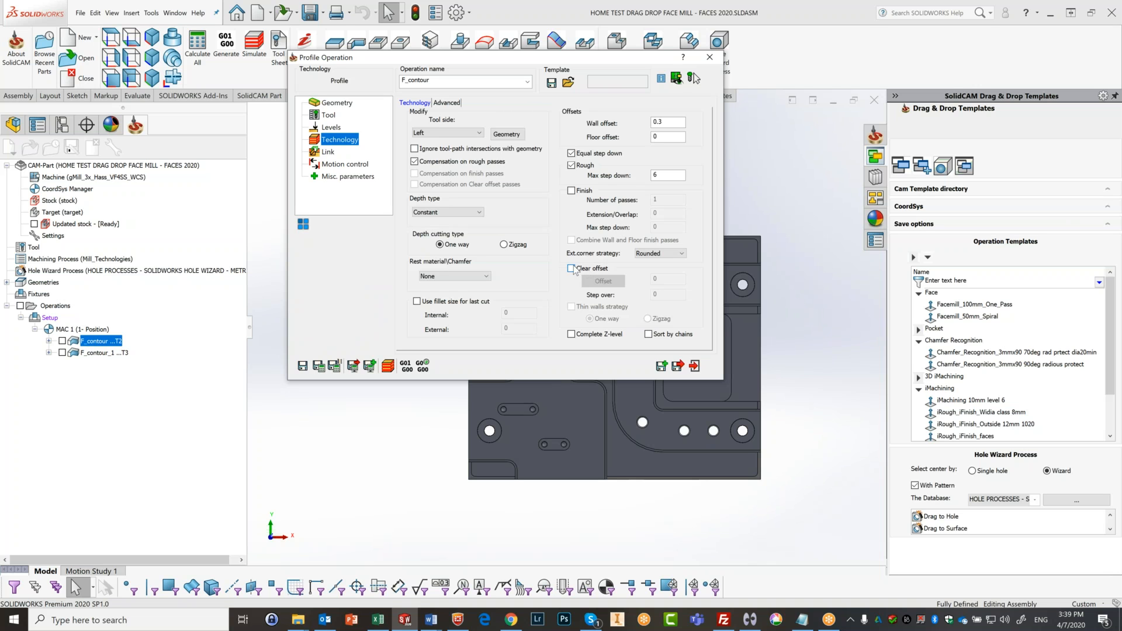
drag(511, 53, 230, 28)
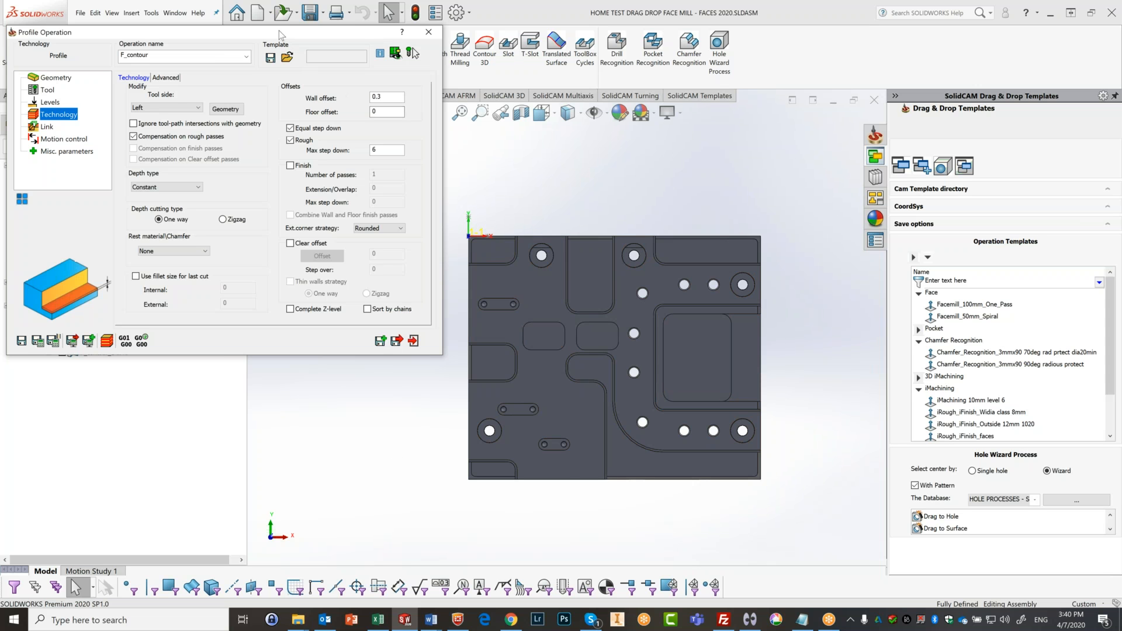
drag(278, 27, 652, 78)
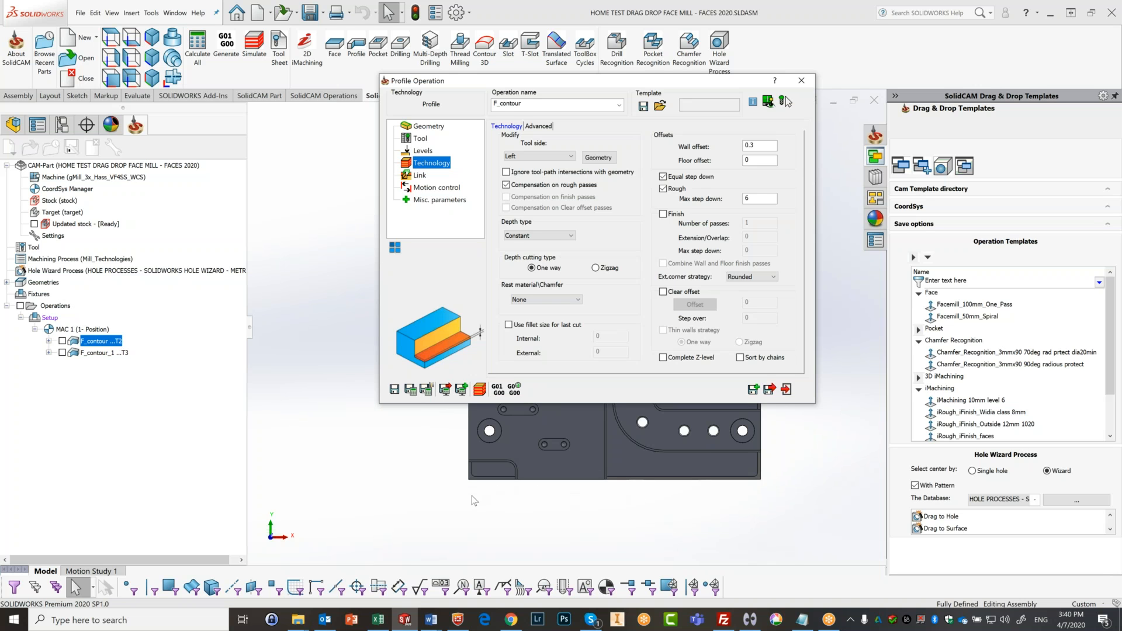
Step: Enable Clear offset on the roughing operation with an offset of 10 and a step over of 4, then save and calculate
click(663, 293)
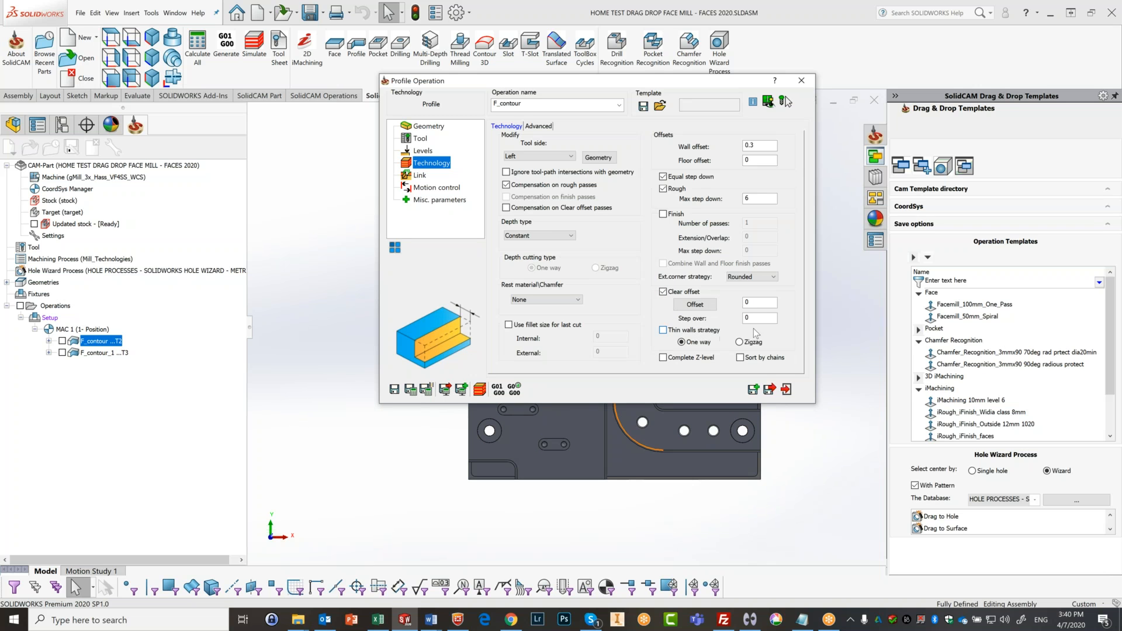
double_click(763, 300)
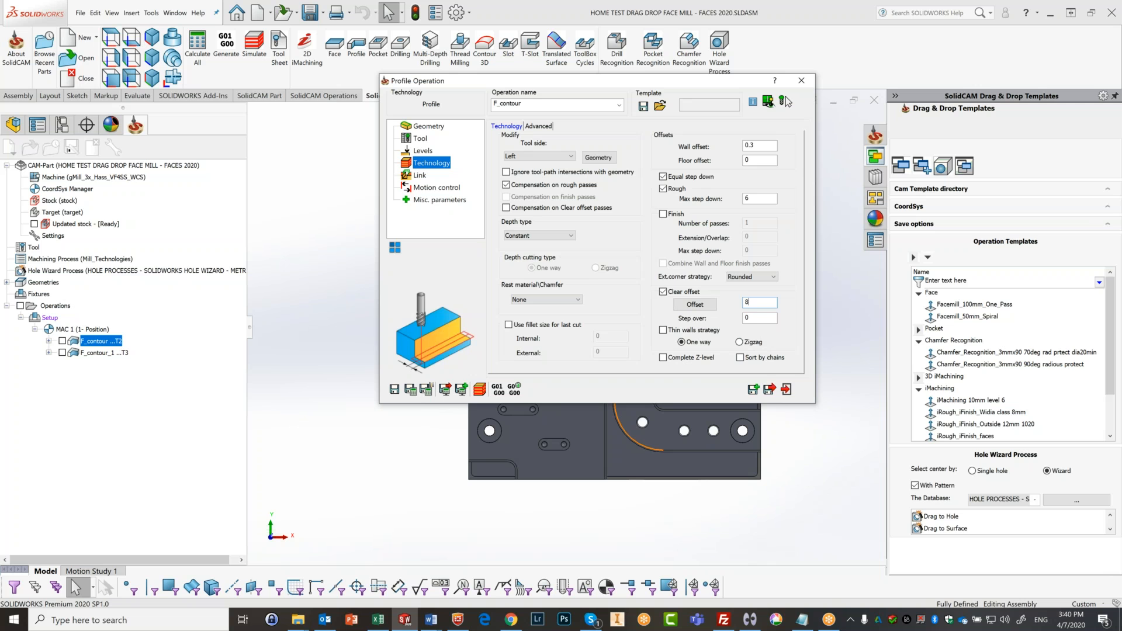
click(756, 317)
click(761, 303)
text(10)
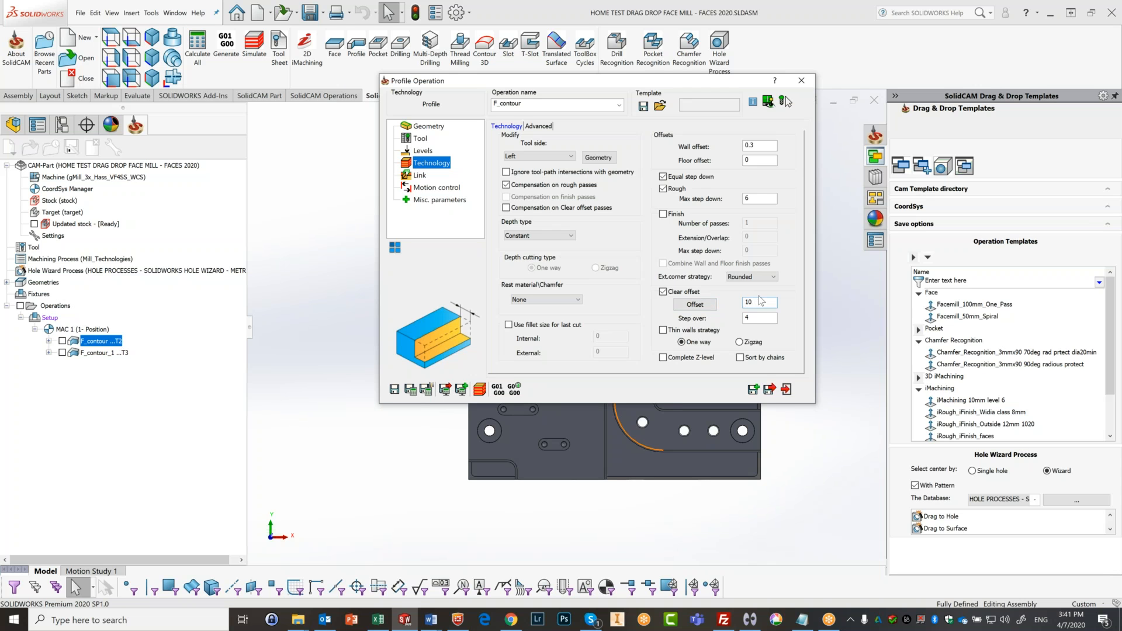
click(756, 318)
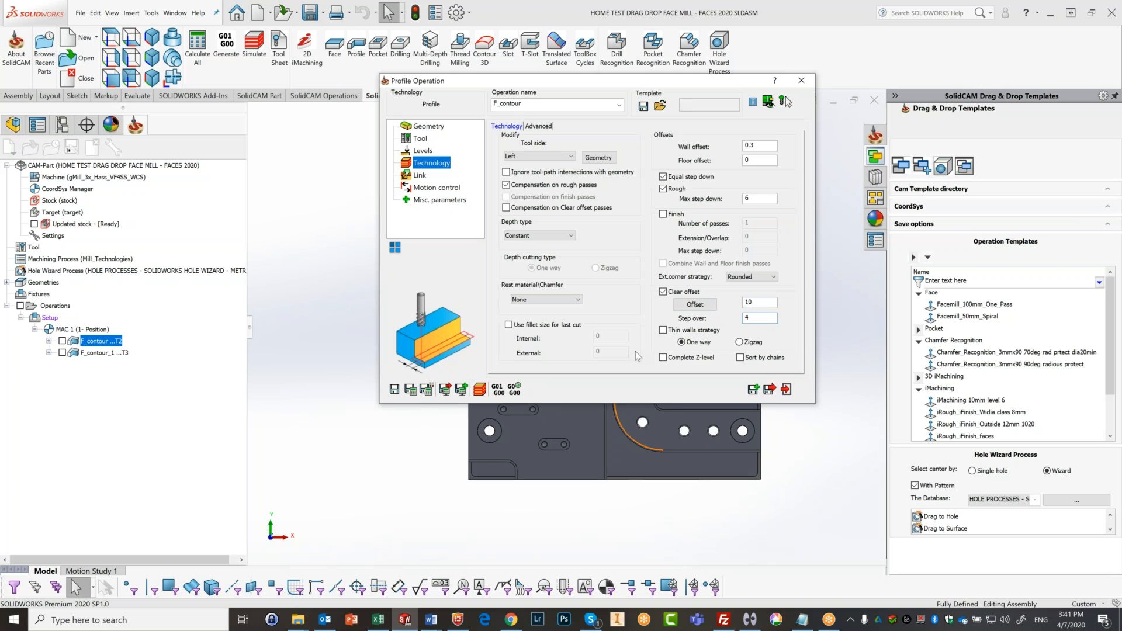
click(411, 390)
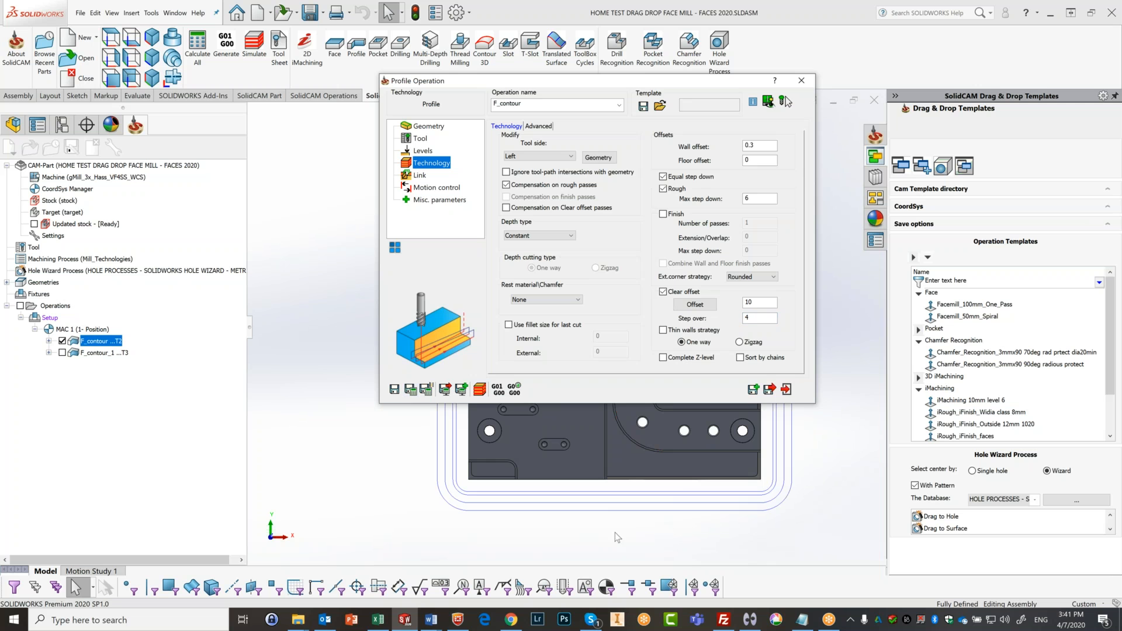
Step: Check the clear-offset passes around the plate, then close the roughing operation and hide its toolpath
drag(623, 83, 157, 55)
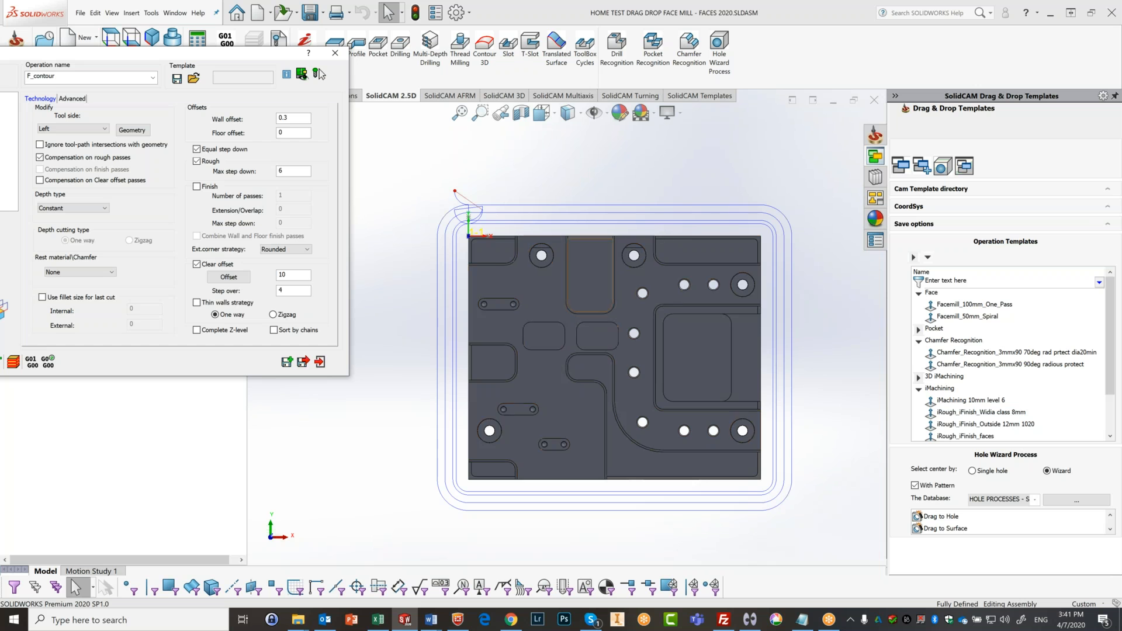
drag(188, 51, 604, 48)
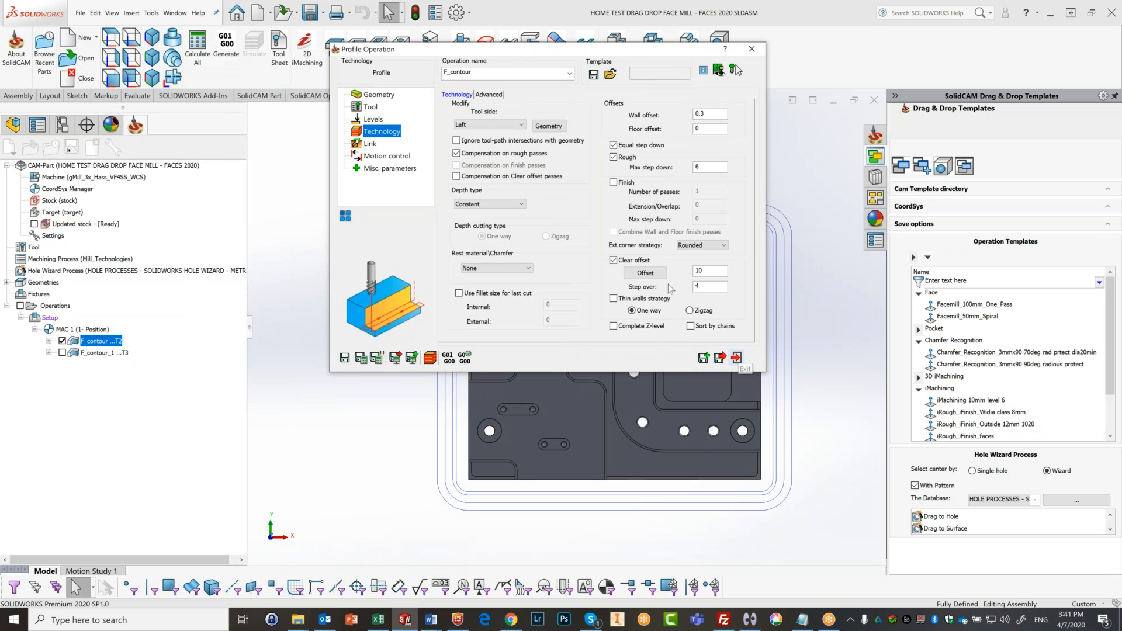
click(736, 359)
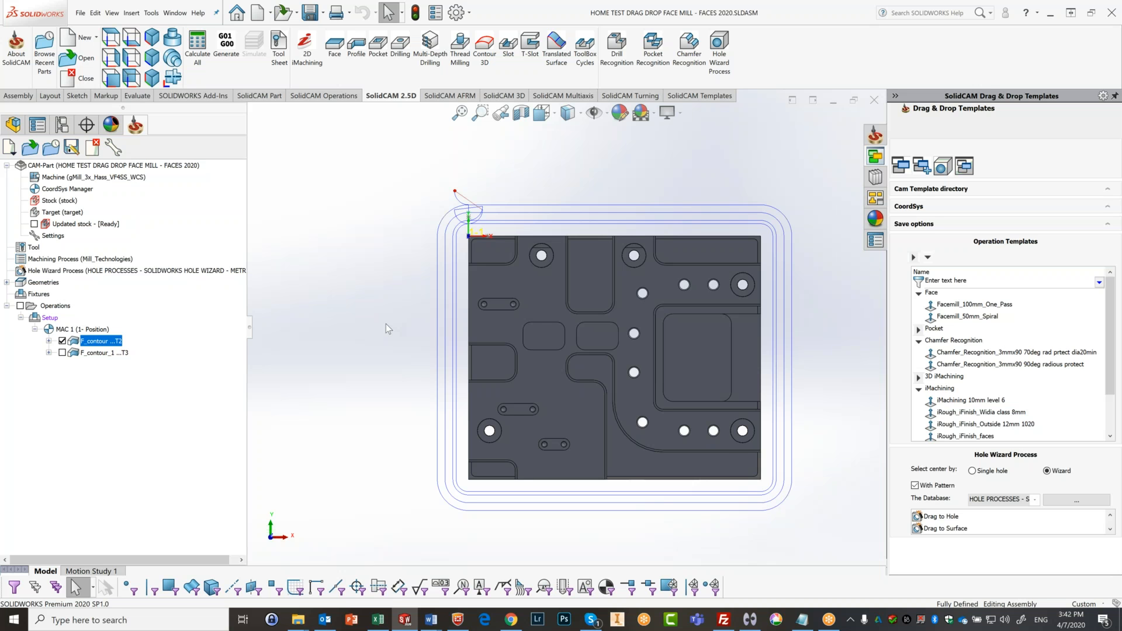
click(62, 342)
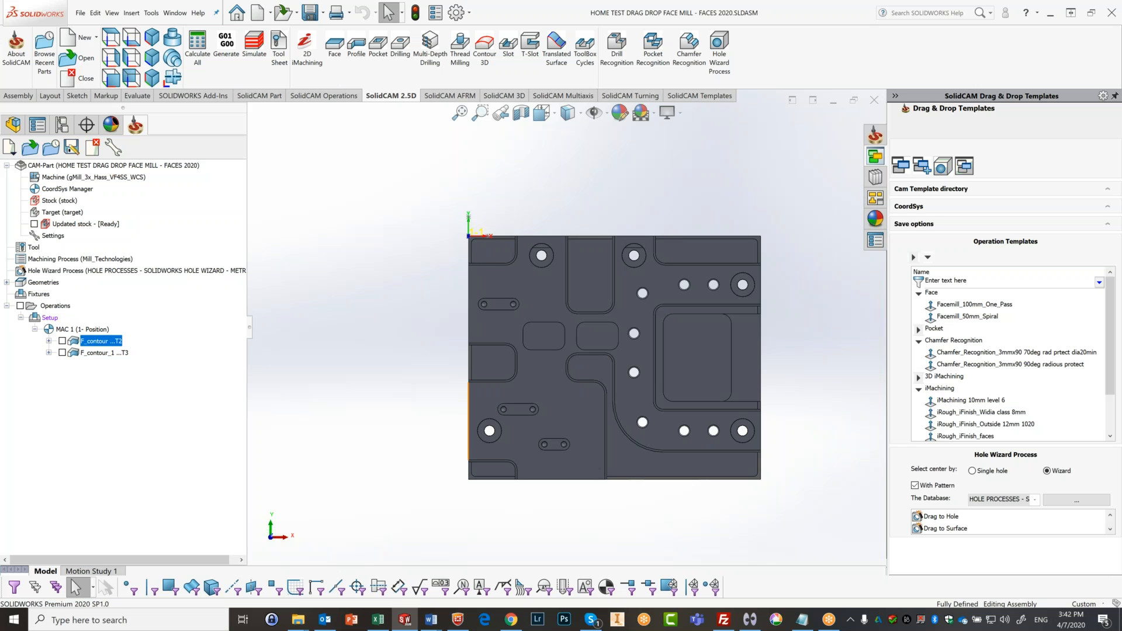
Step: Start a new Pocket operation and inspect the recessed floor face around the plate's bosses
middle_drag(564, 414, 430, 241)
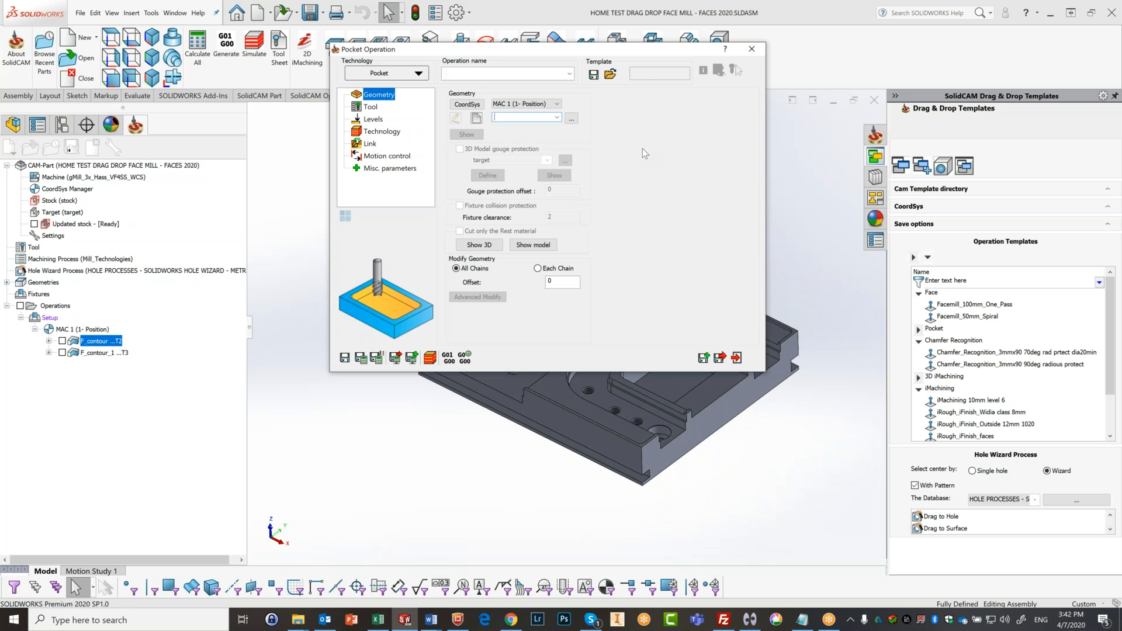
drag(625, 50, 255, 84)
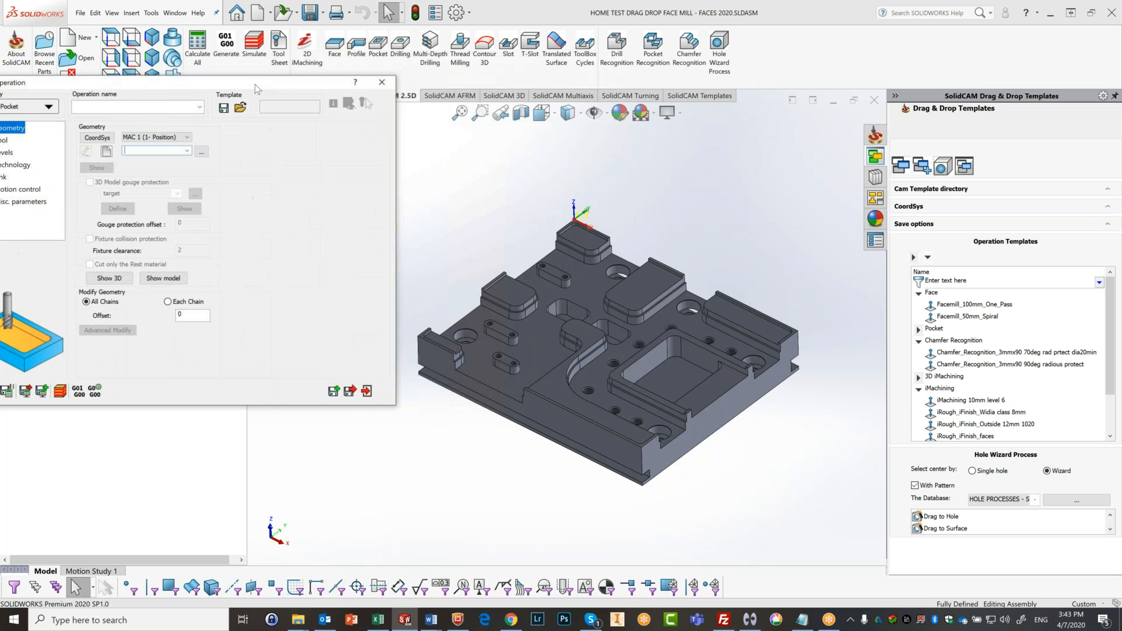
click(541, 346)
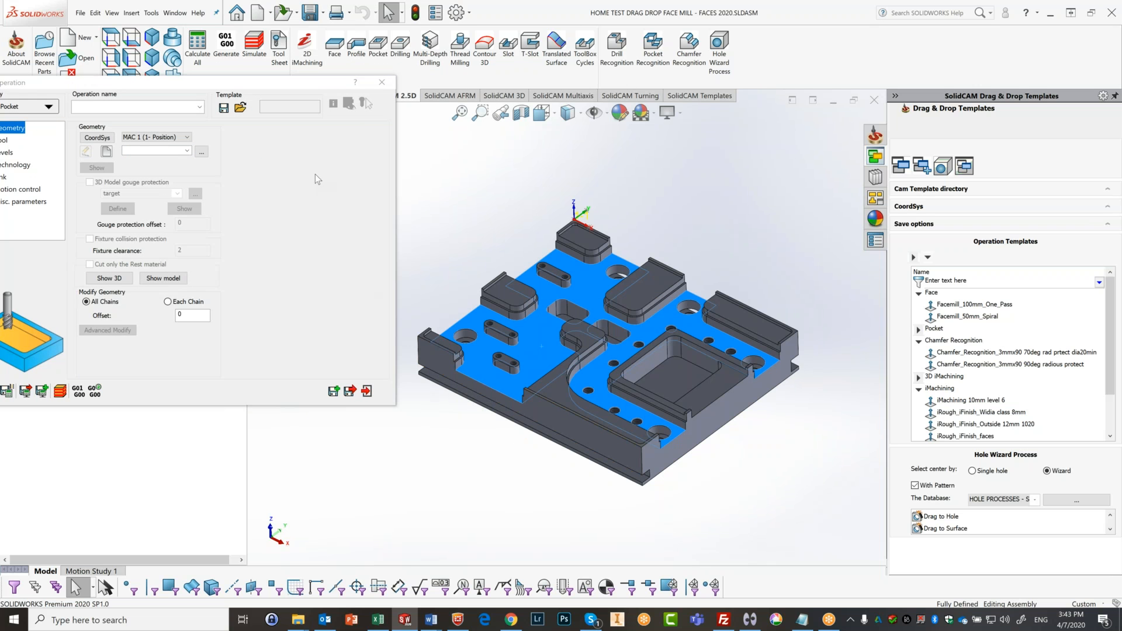
drag(267, 78, 609, 89)
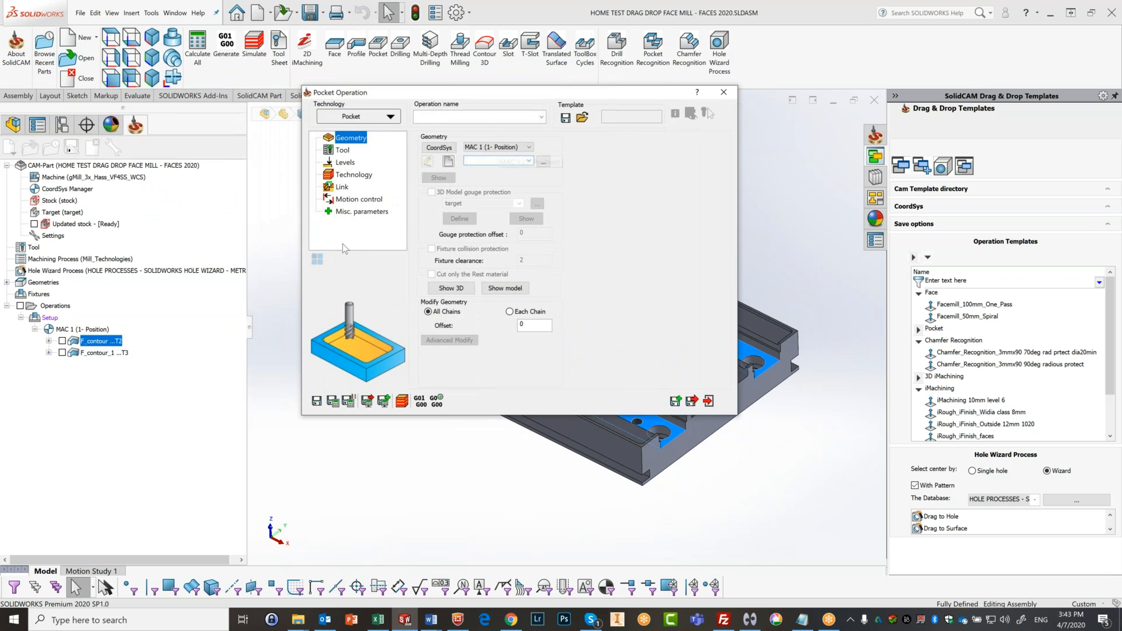
click(265, 180)
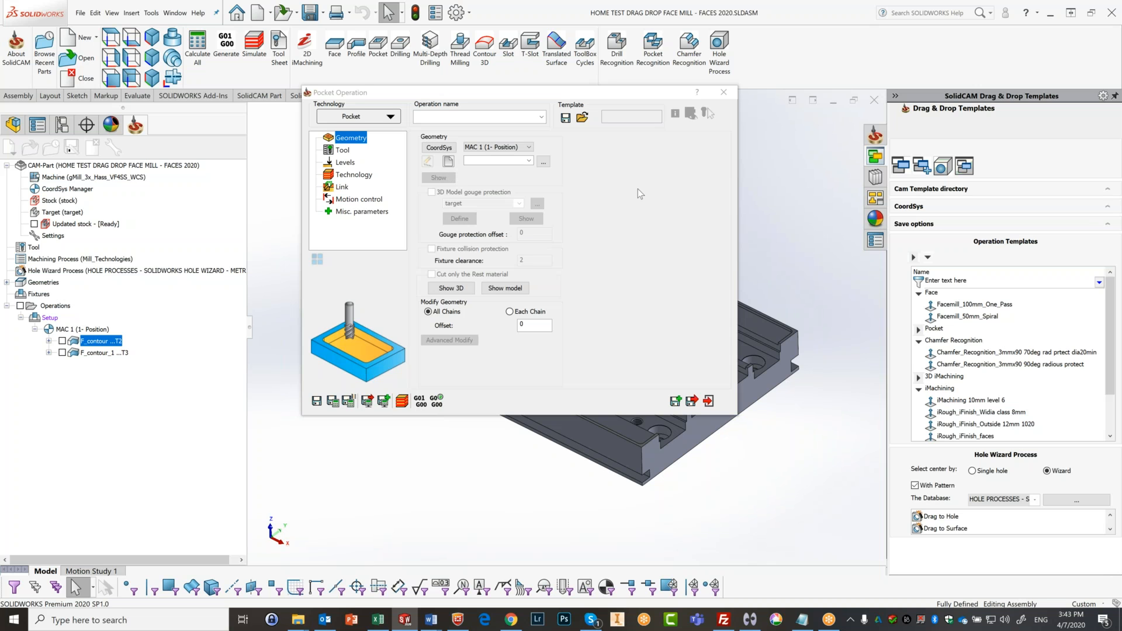
drag(580, 92, 659, 134)
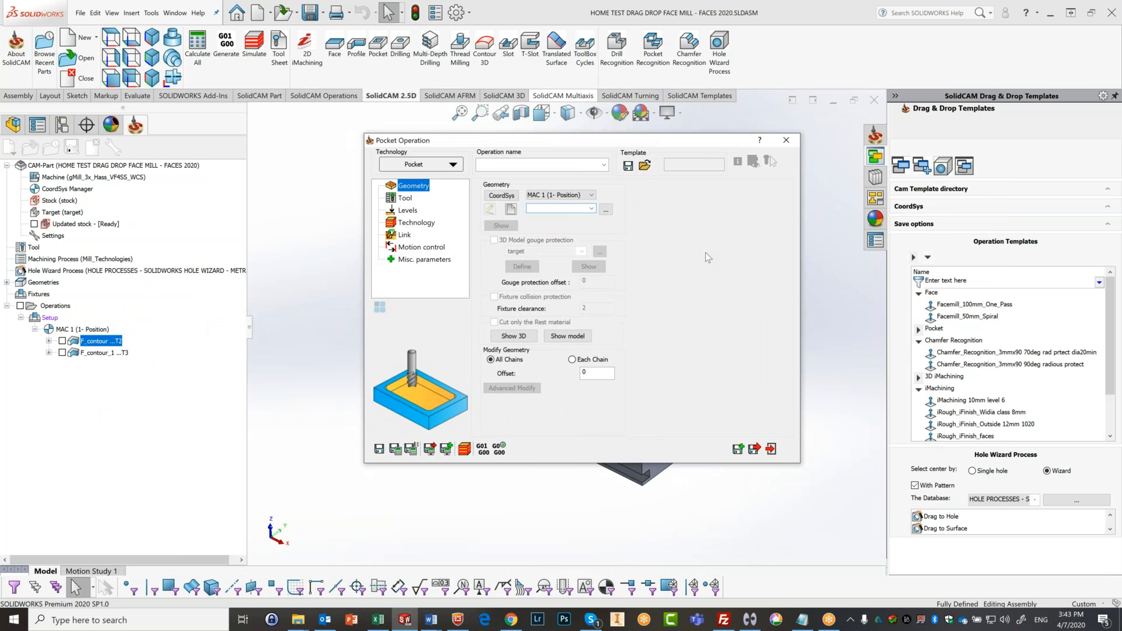
double_click(610, 141)
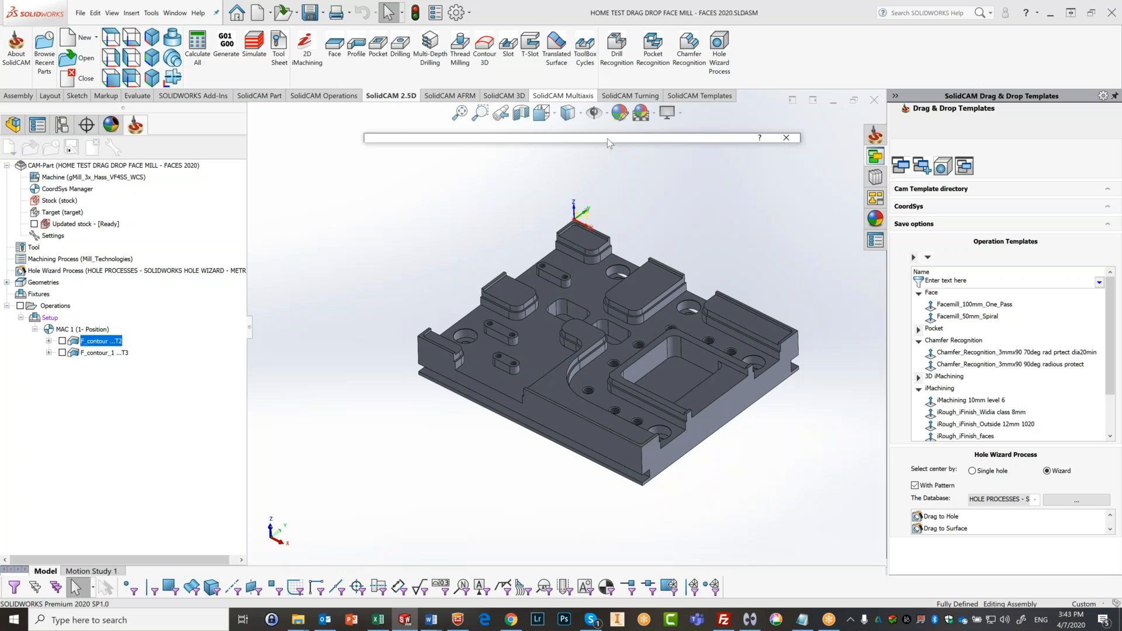
double_click(608, 139)
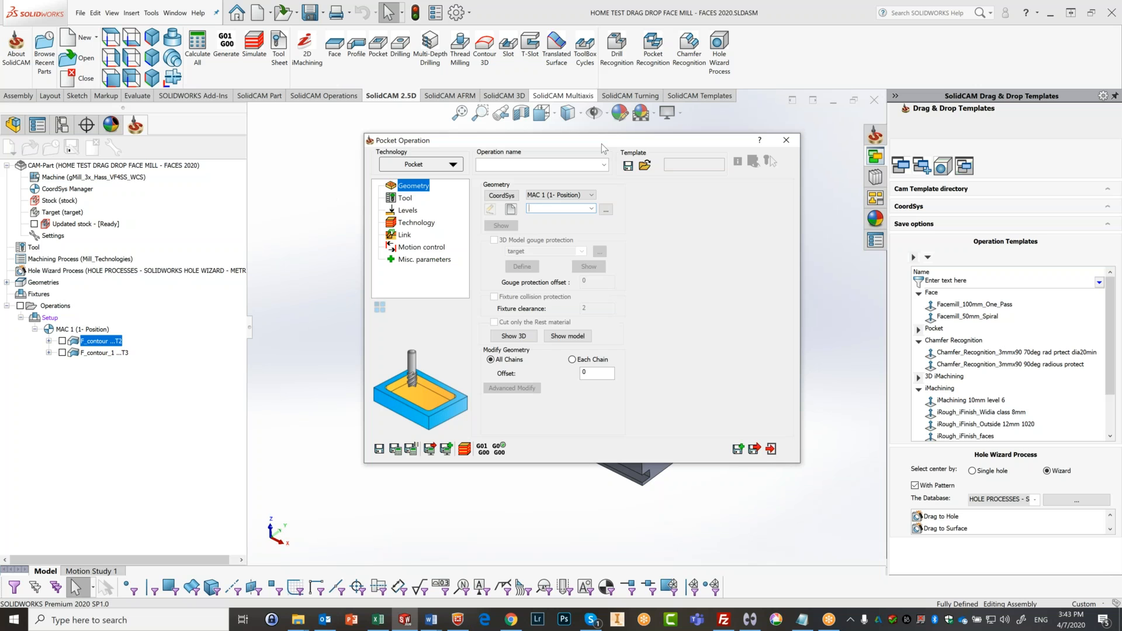
Step: Define the pocket geometry from the recessed floor face with Smart Face and examine the chains around its islands and open edges
click(513, 211)
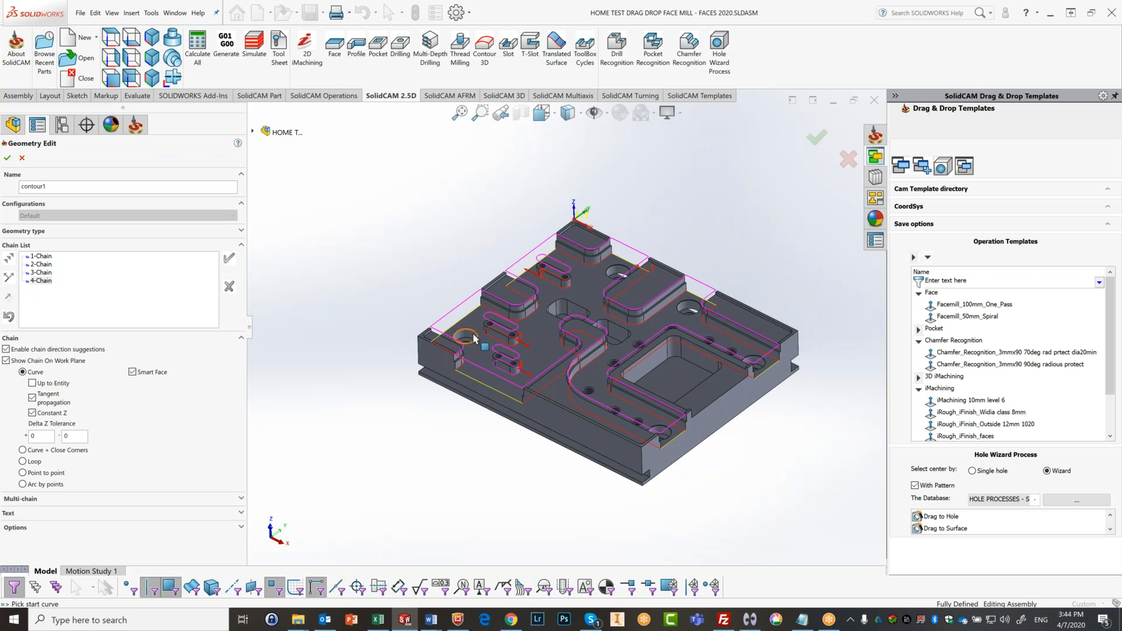
scroll(475, 335, down, 5)
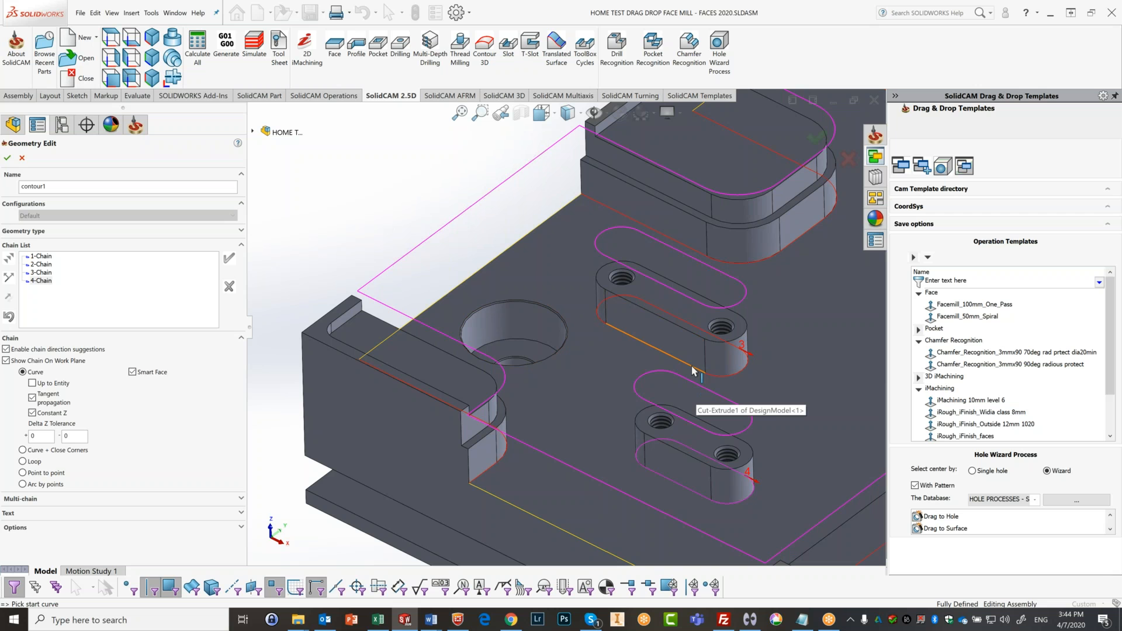
key(f)
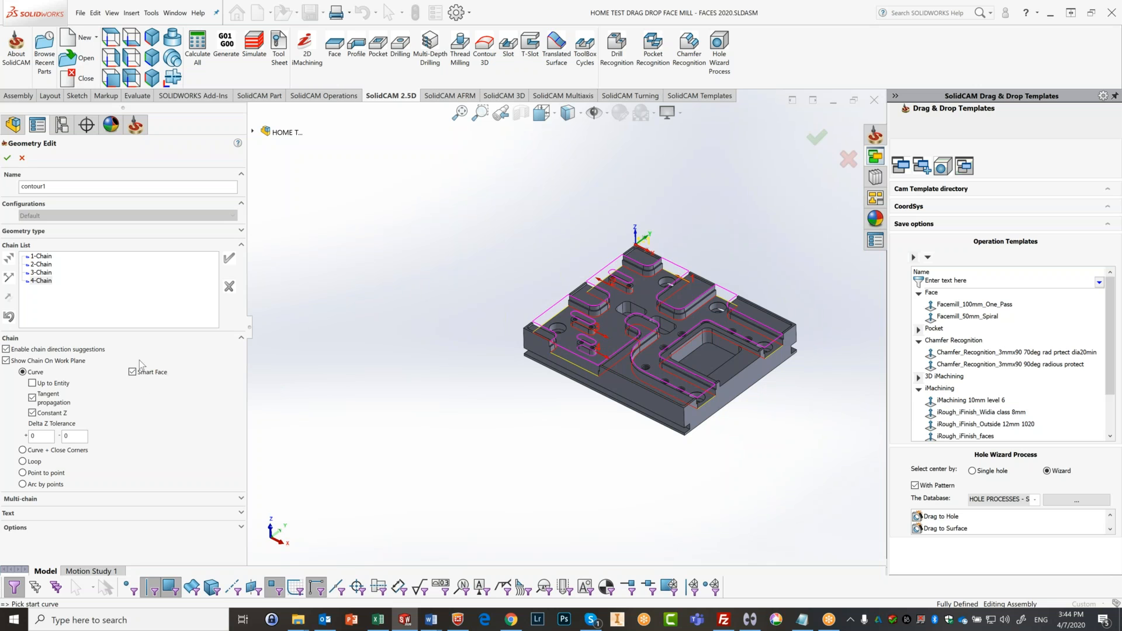
Step: Delete all four chains from the pocket geometry and cancel the geometry definition
right_click(41, 257)
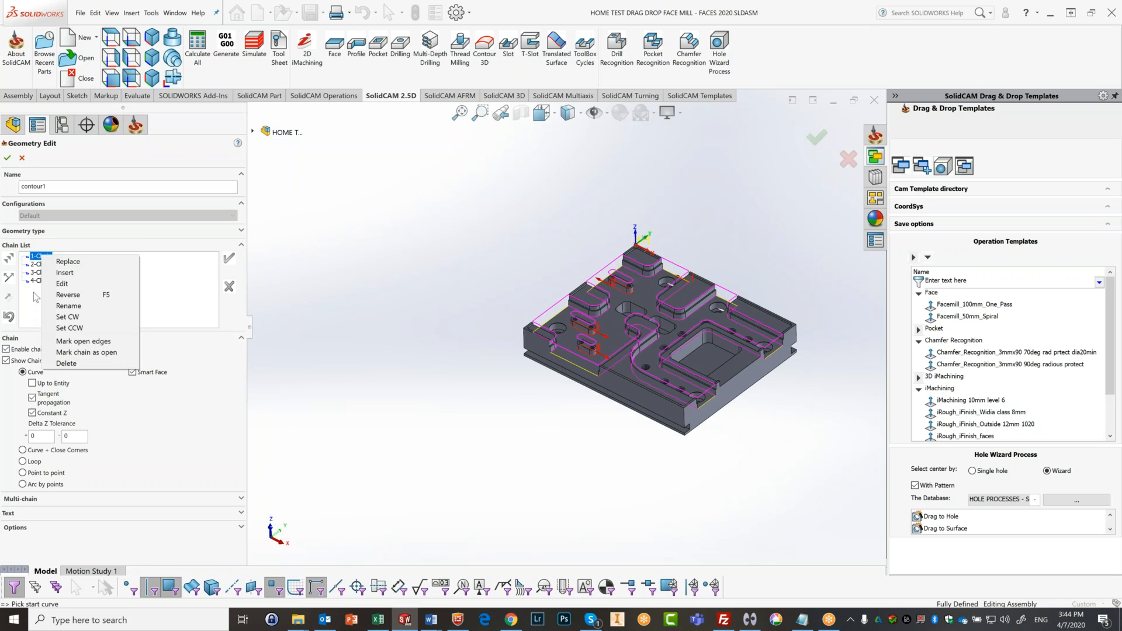
shift+click(38, 281)
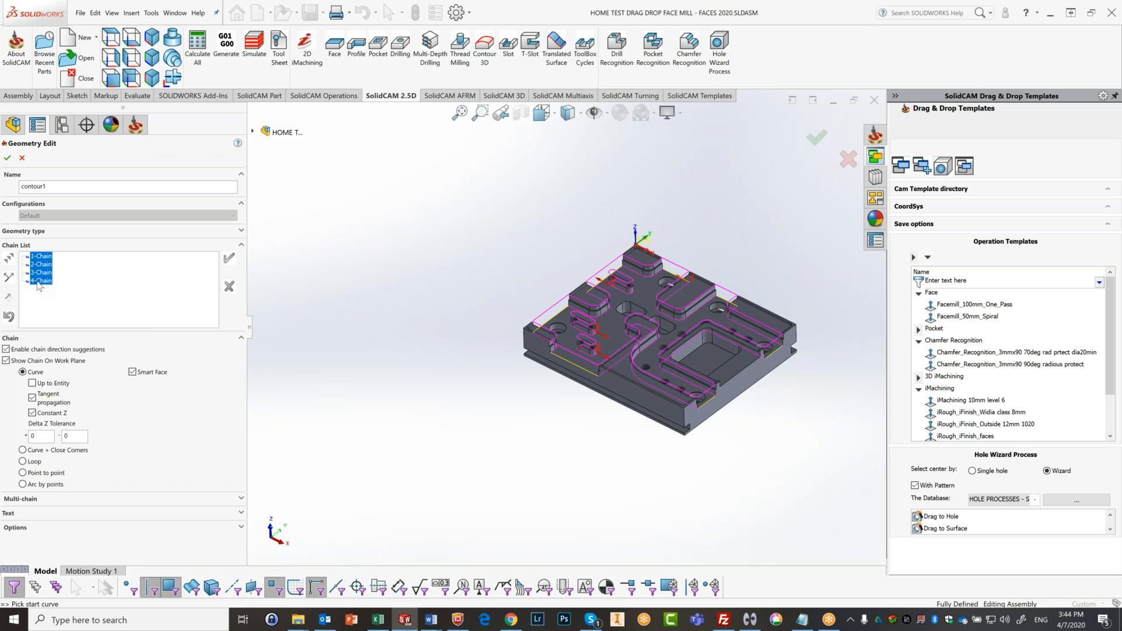
right_click(50, 278)
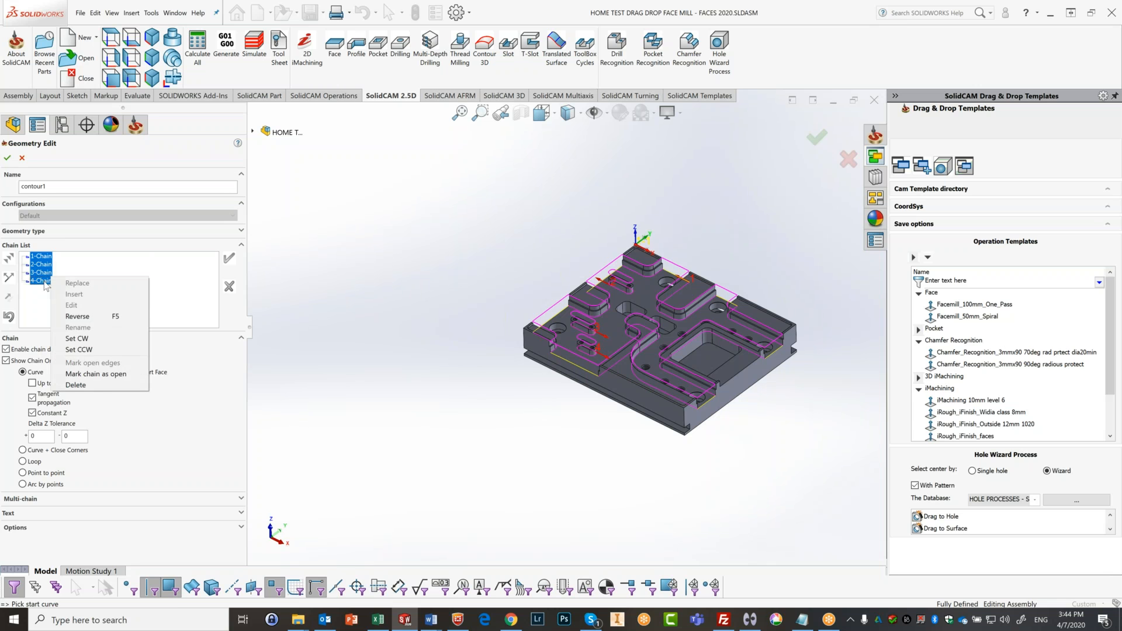
click(69, 386)
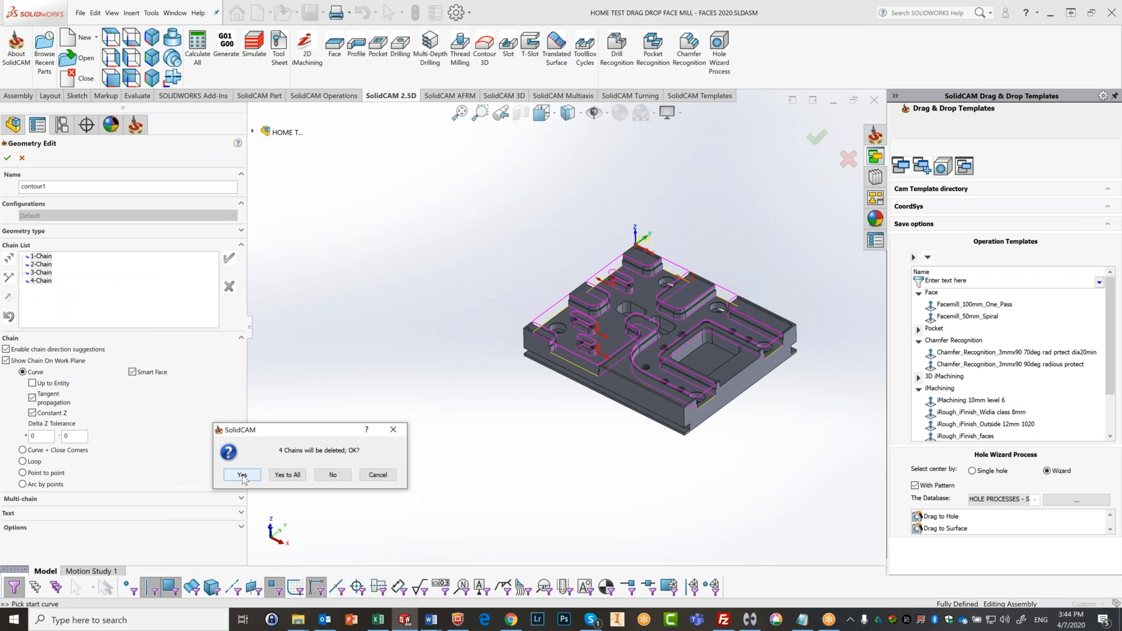
click(284, 474)
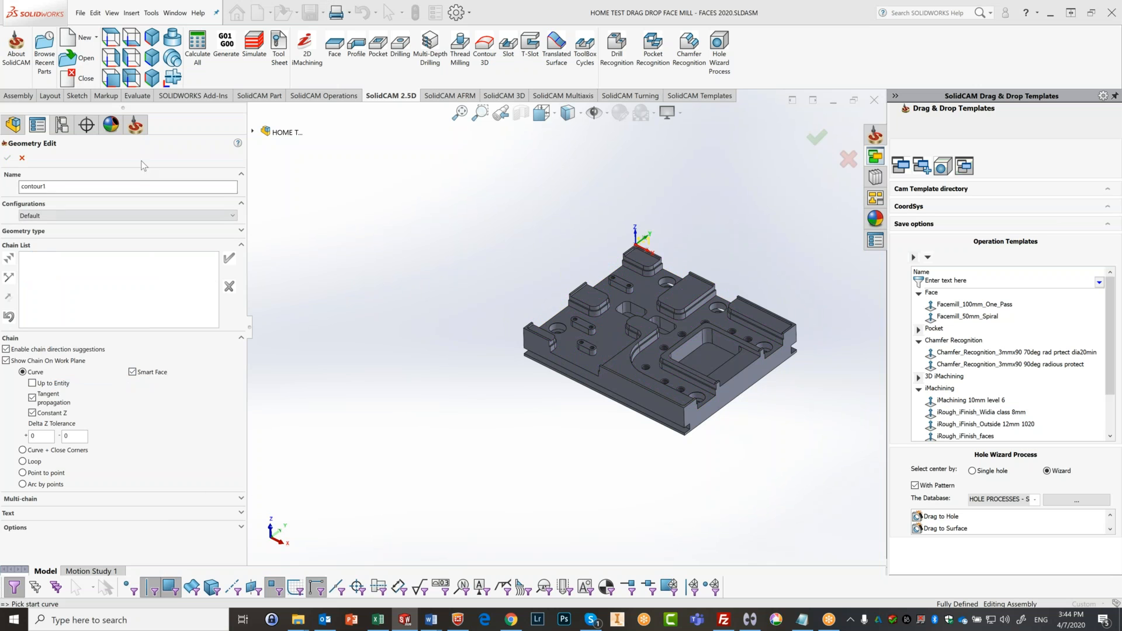
click(25, 160)
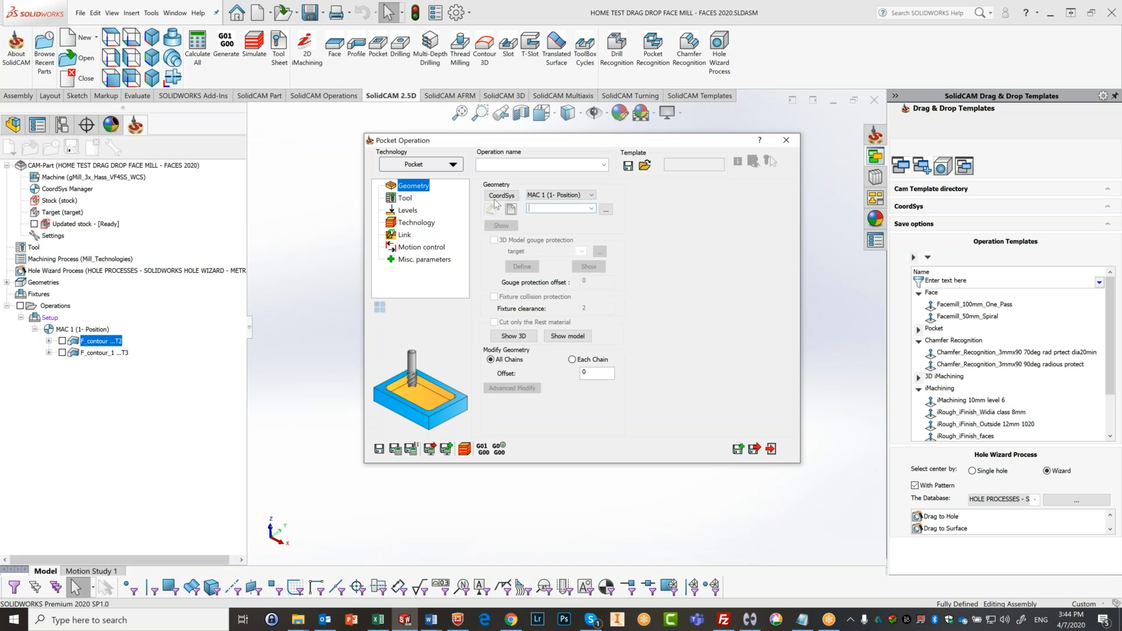
Step: Begin a new pocket geometry definition with Smart Face turned off
key(Escape)
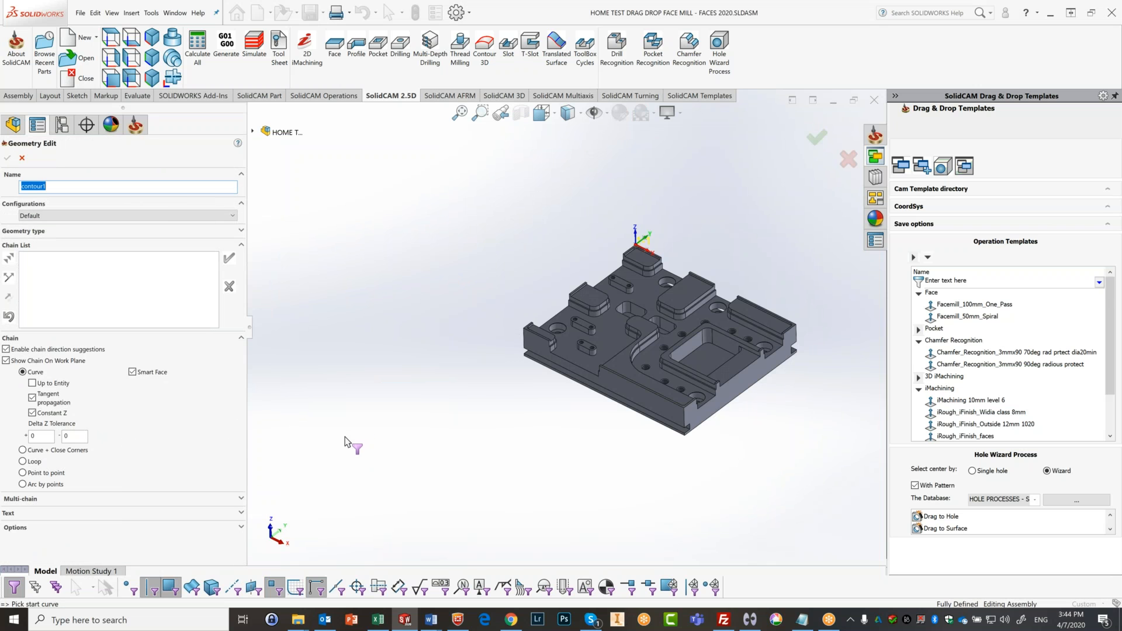
click(132, 372)
scroll(730, 448, down, 3)
scroll(404, 377, up, 2)
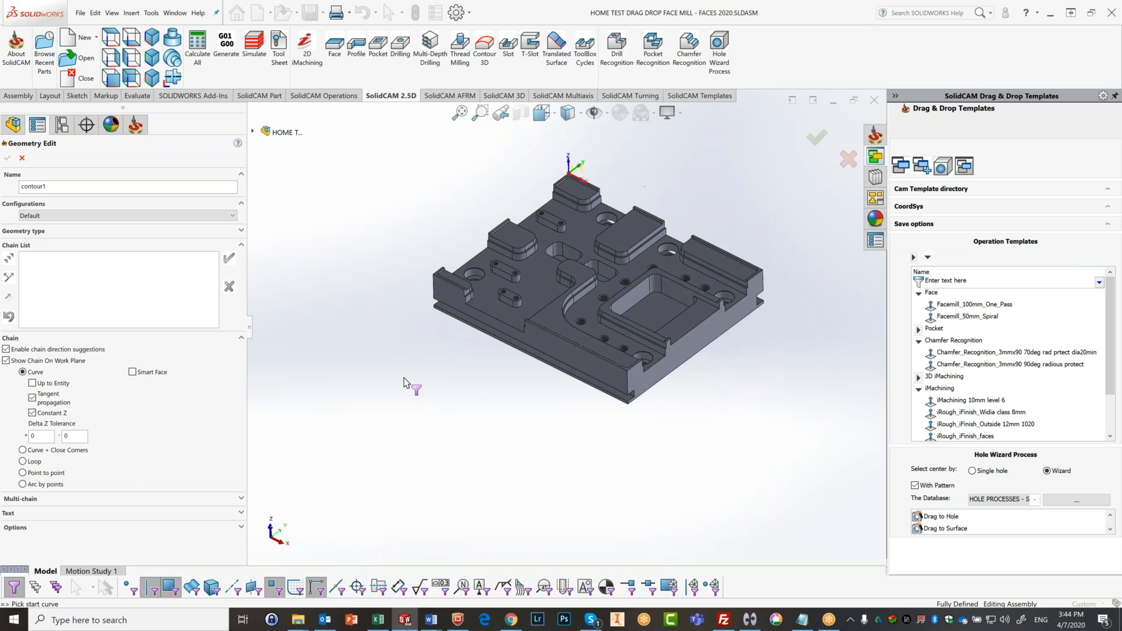
scroll(449, 393, down, 1)
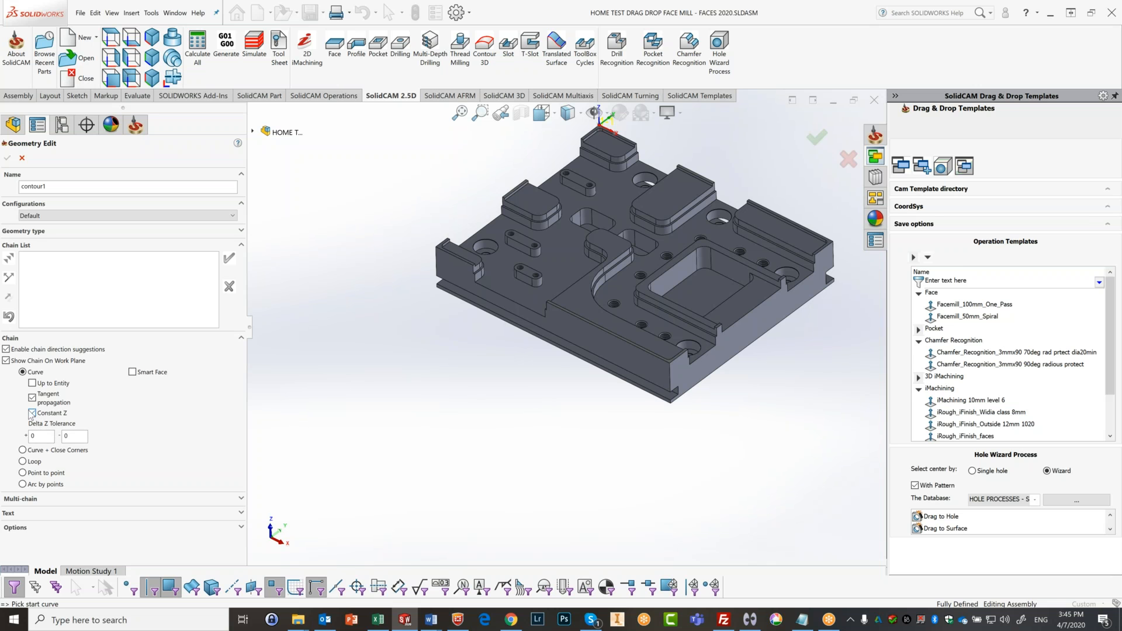
Step: Add the recessed floor's outer boundary as a closed constant-Z curve chain, starting from its front edge
scroll(459, 385, down, 1)
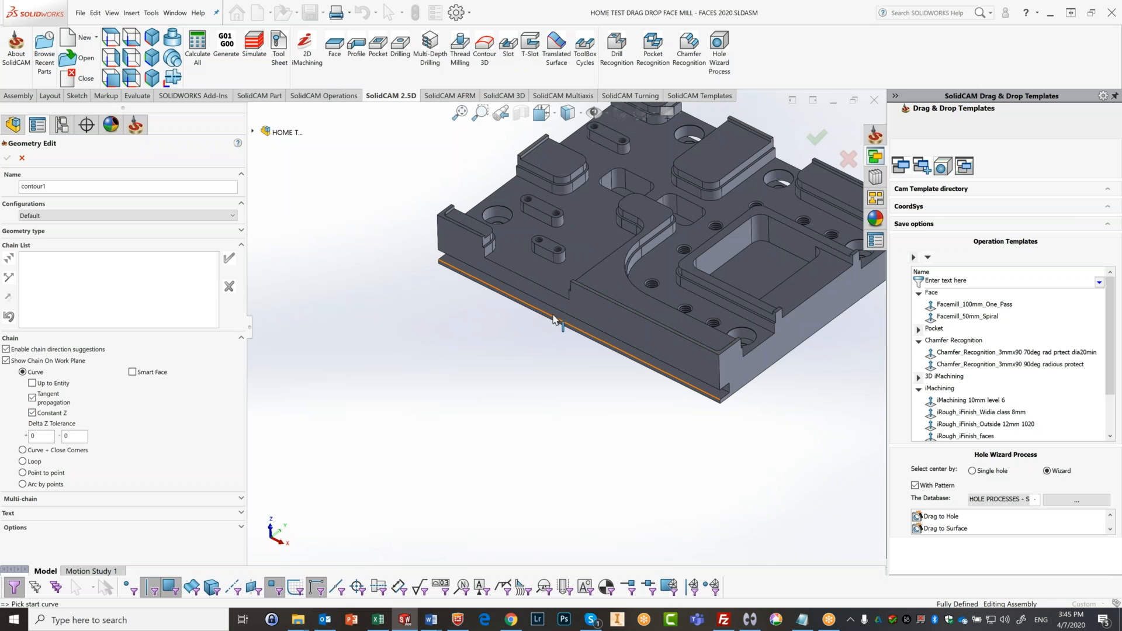
click(562, 294)
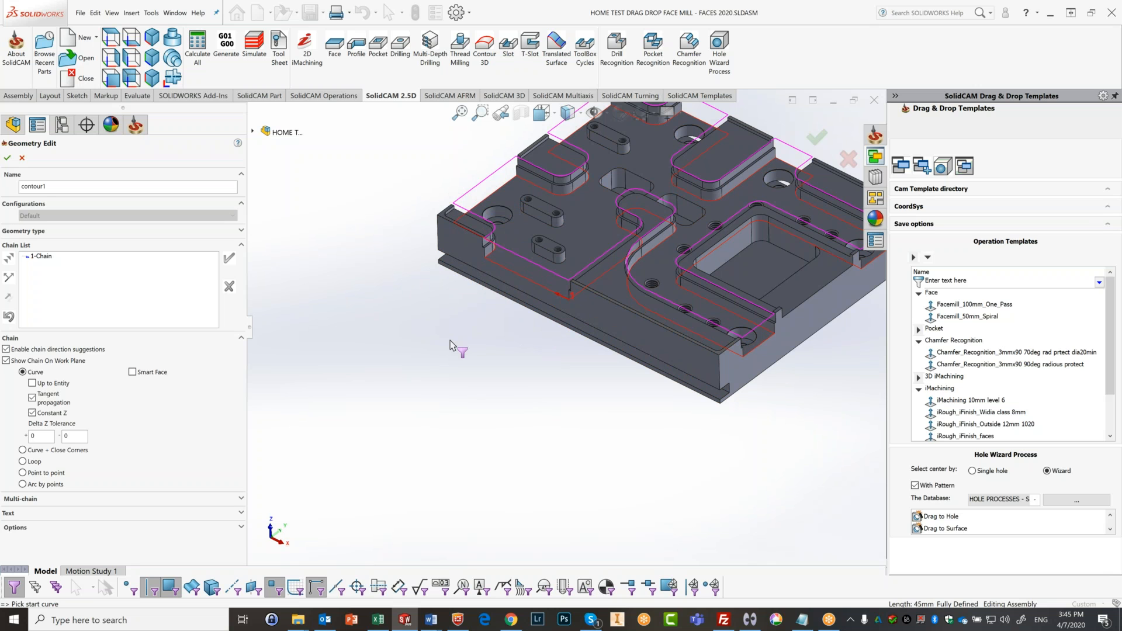
scroll(684, 287, up, 2)
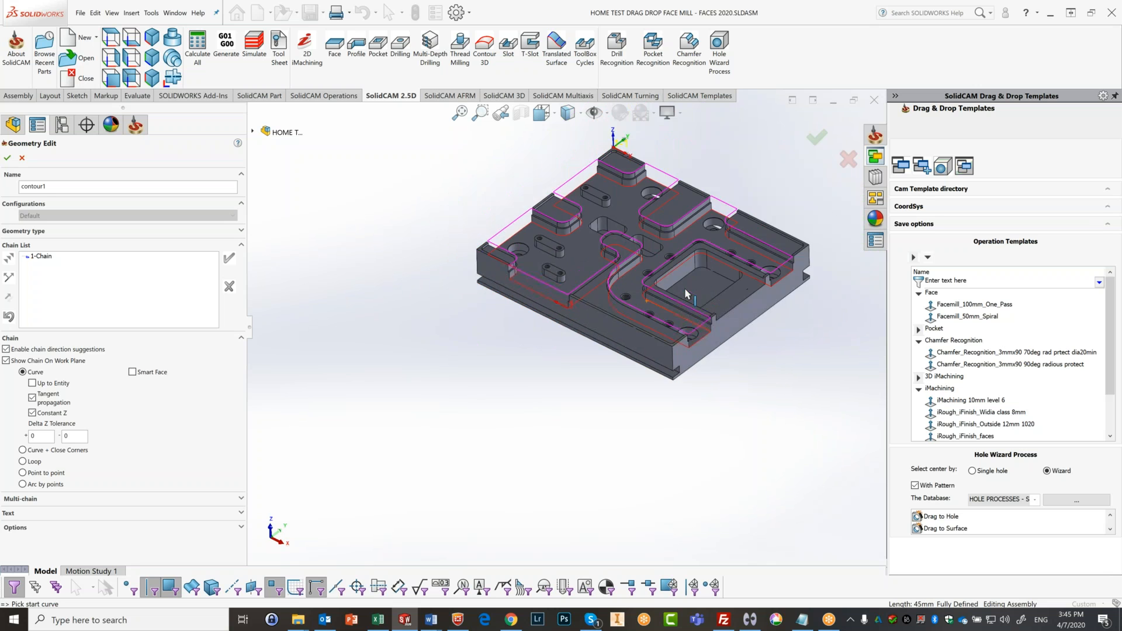
scroll(729, 266, down, 1)
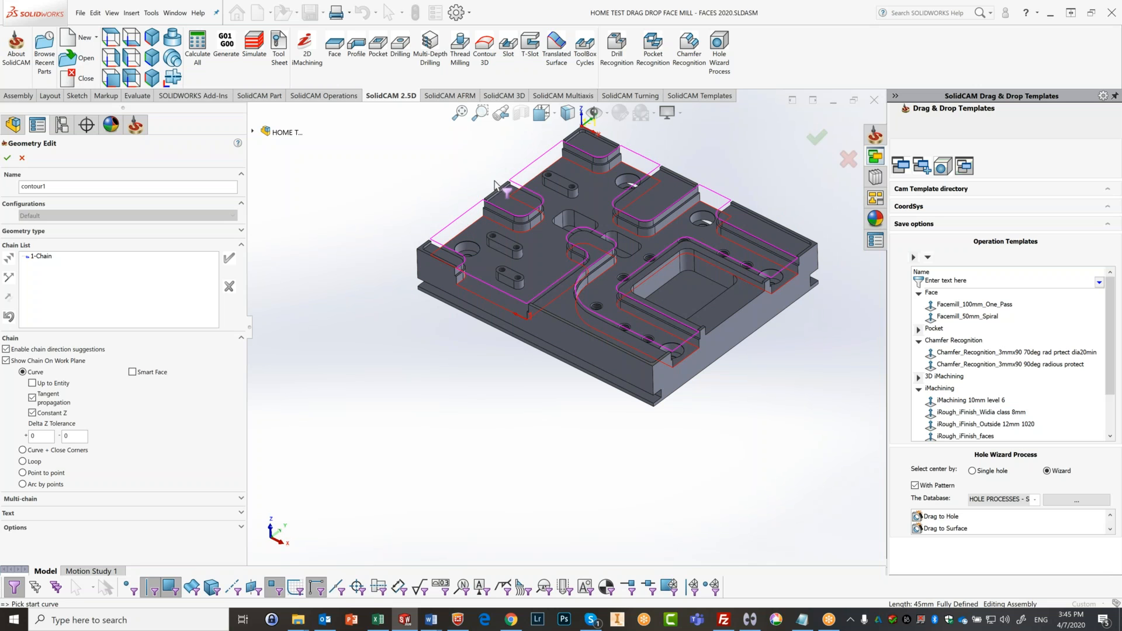
Step: Turn off the display of the chain on the work plane, toggling it to compare both displays
click(6, 361)
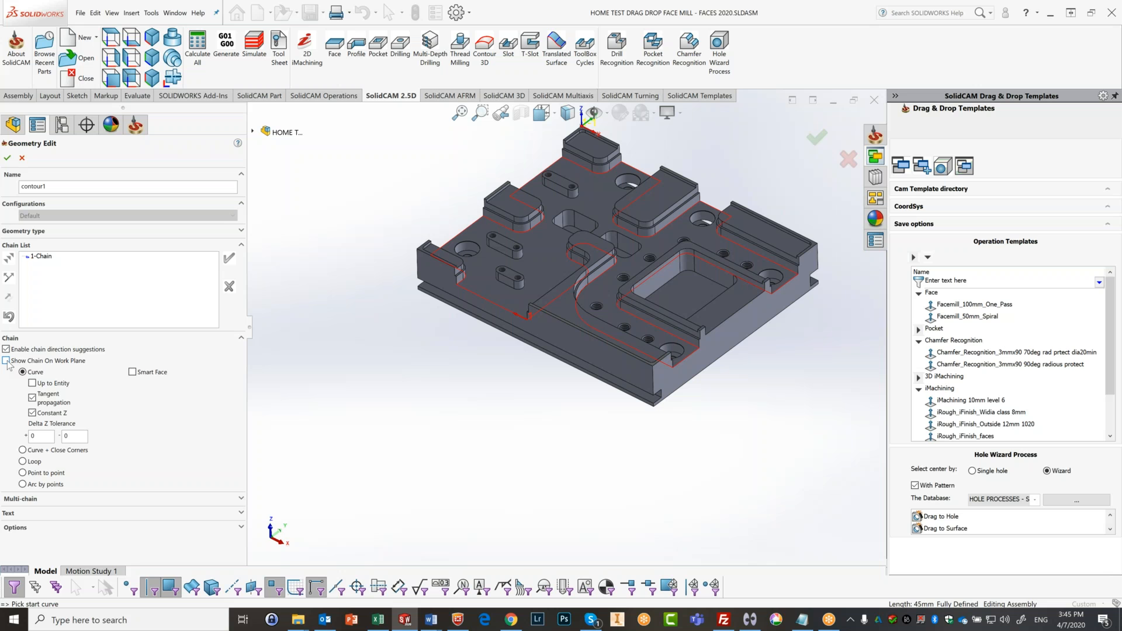
click(7, 361)
click(6, 362)
click(6, 361)
click(5, 361)
scroll(433, 355, down, 2)
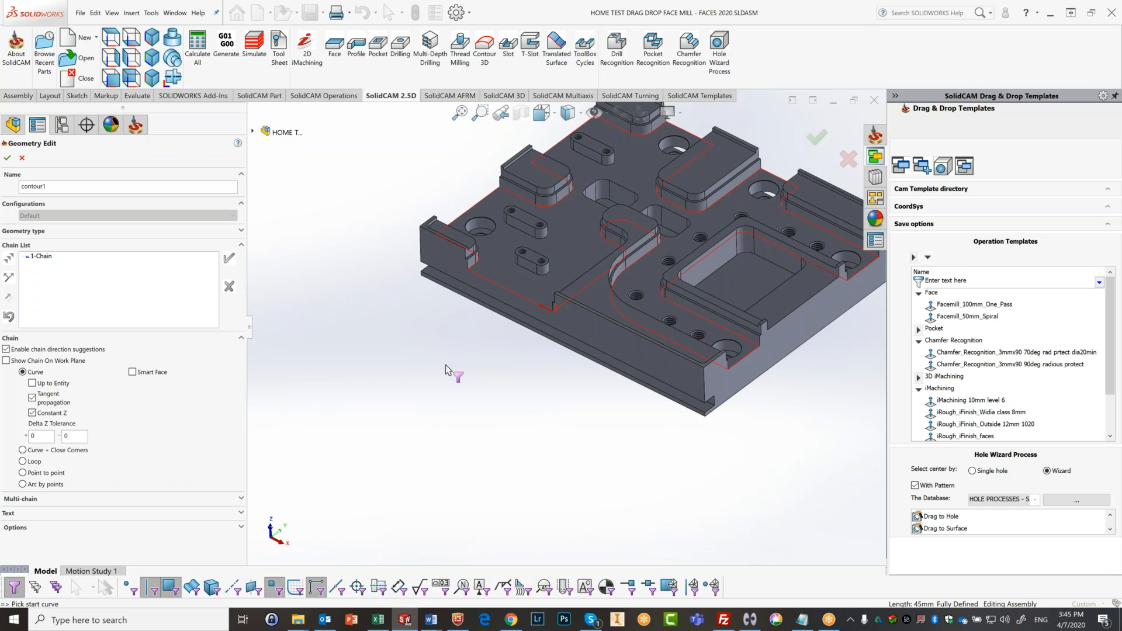
Step: Mark the boundary chain's segments along the plate's outer sides as open edges and accept the marking
click(47, 258)
right_click(48, 260)
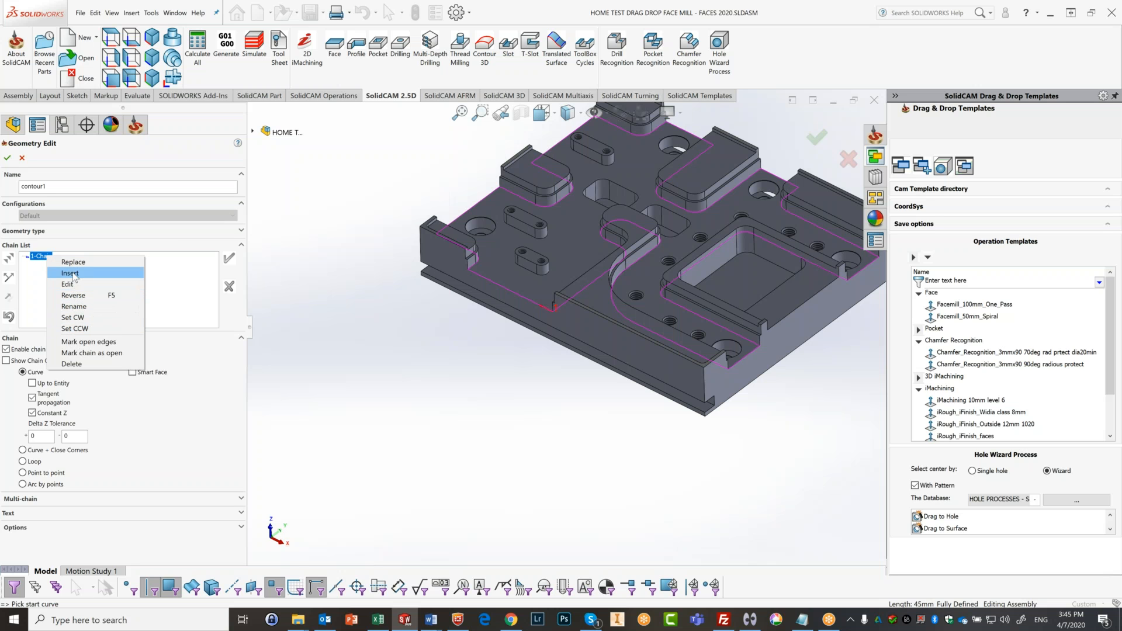
click(82, 343)
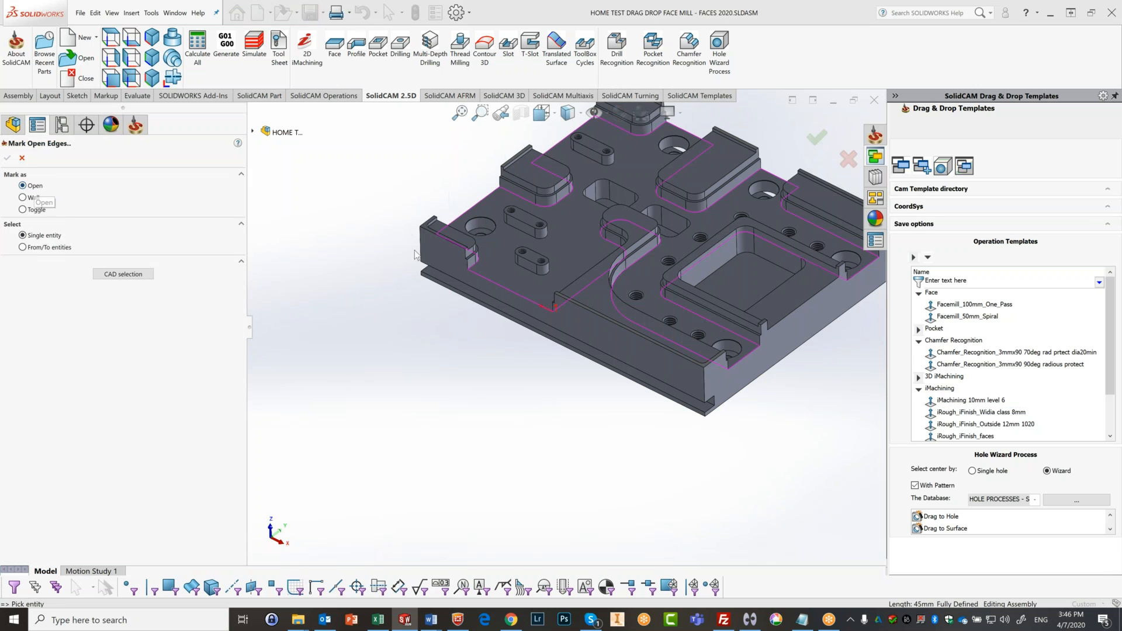
click(527, 299)
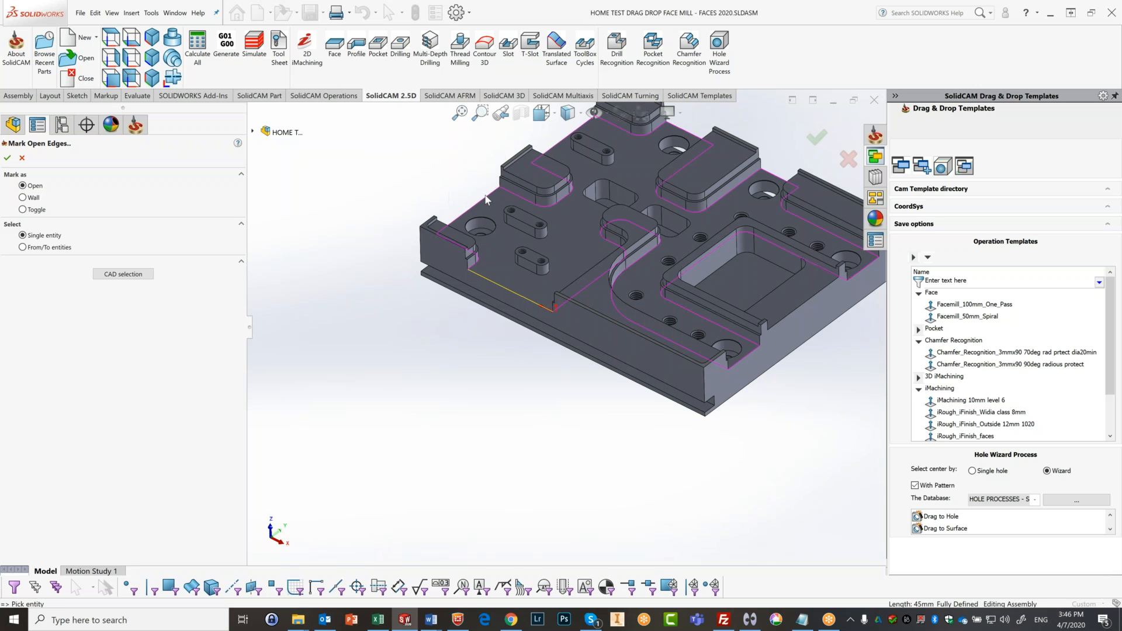
click(485, 199)
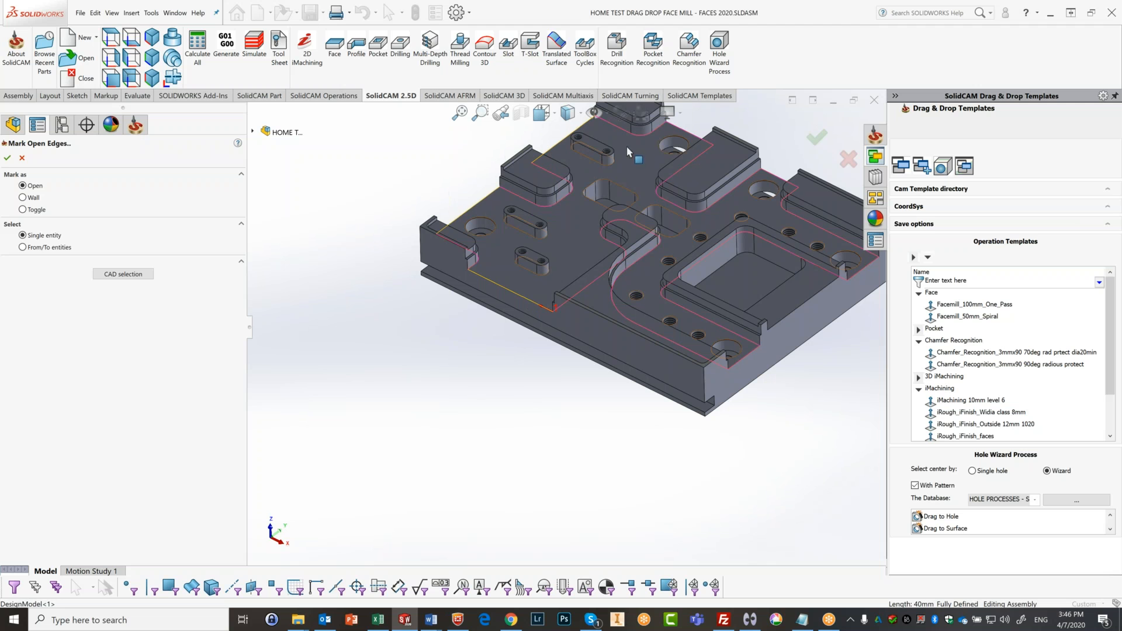
click(672, 131)
click(773, 174)
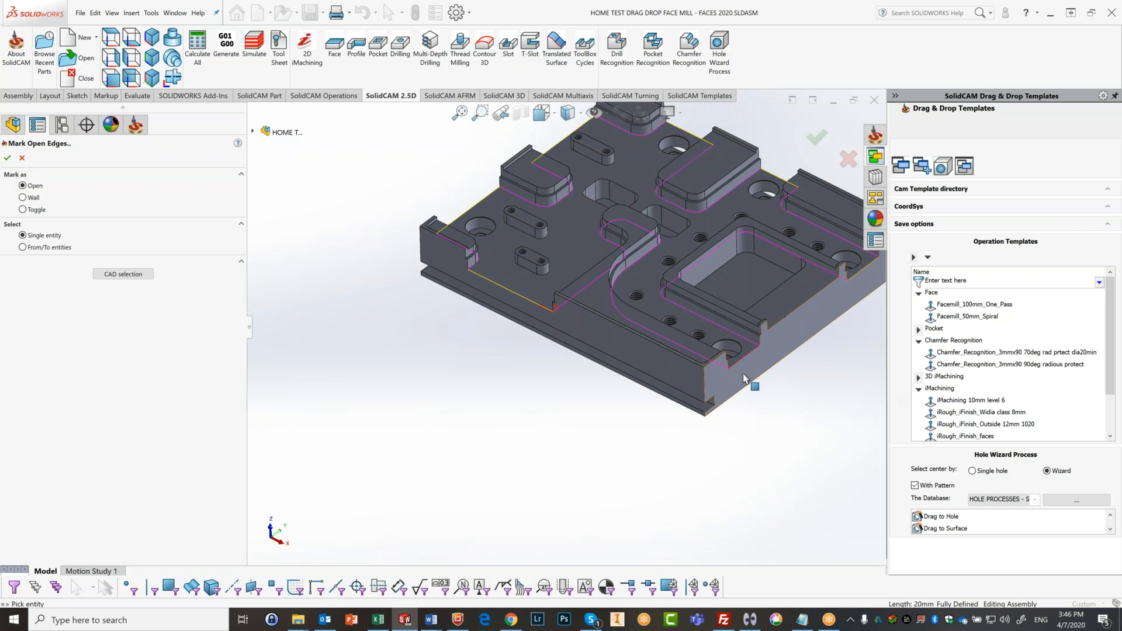
click(742, 359)
click(7, 157)
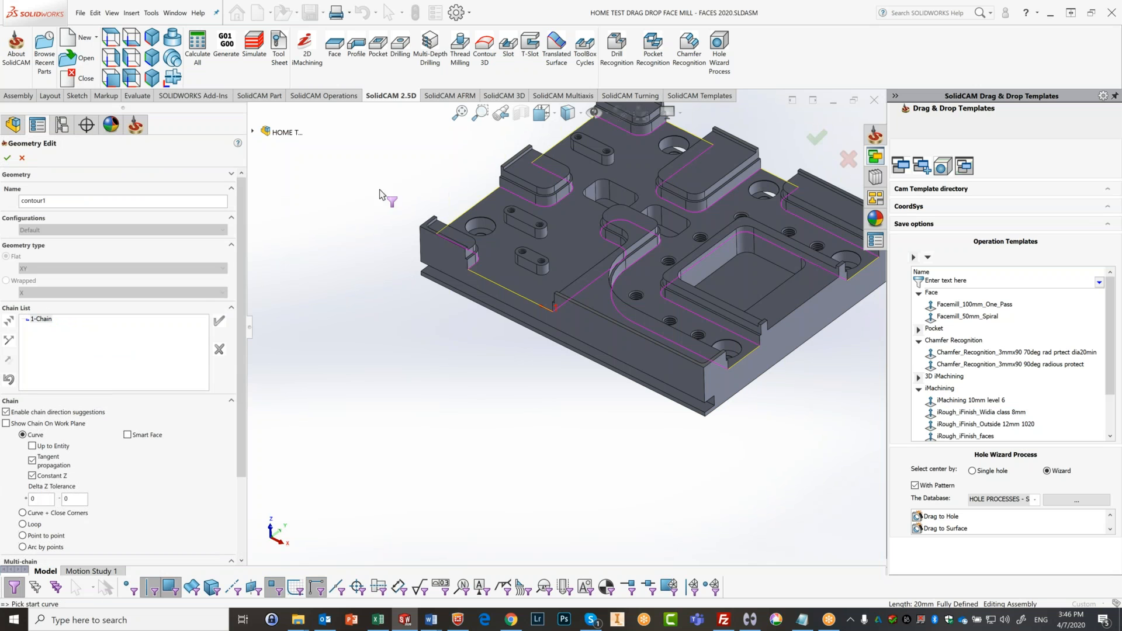
Step: Add island chains around the bases of the three small rounded bosses on the recessed floor
scroll(561, 282, down, 3)
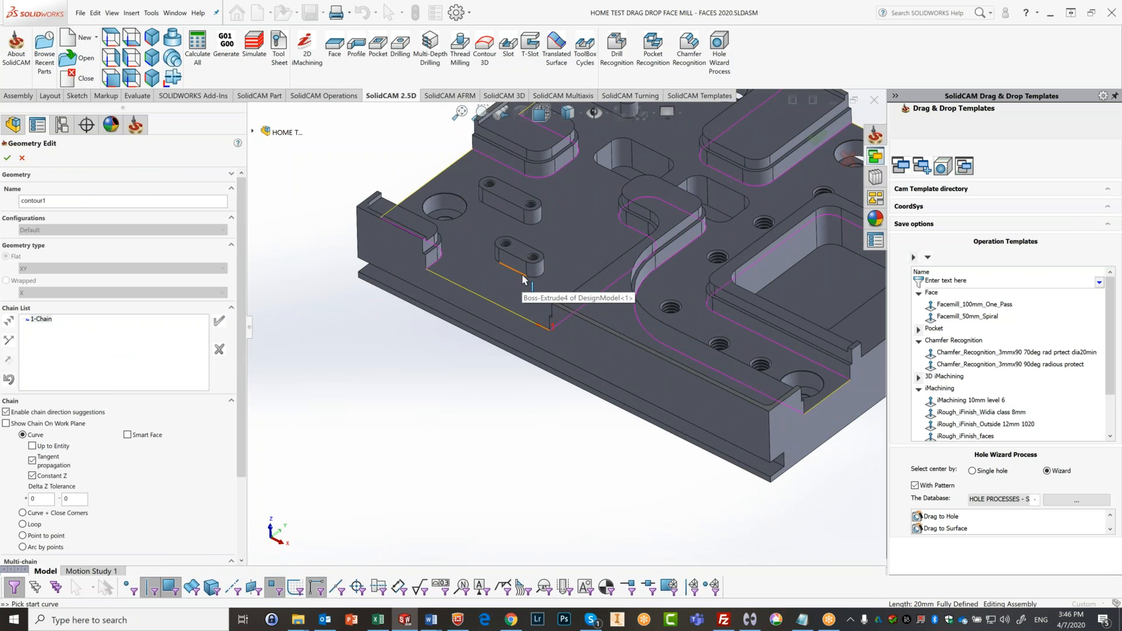
click(524, 279)
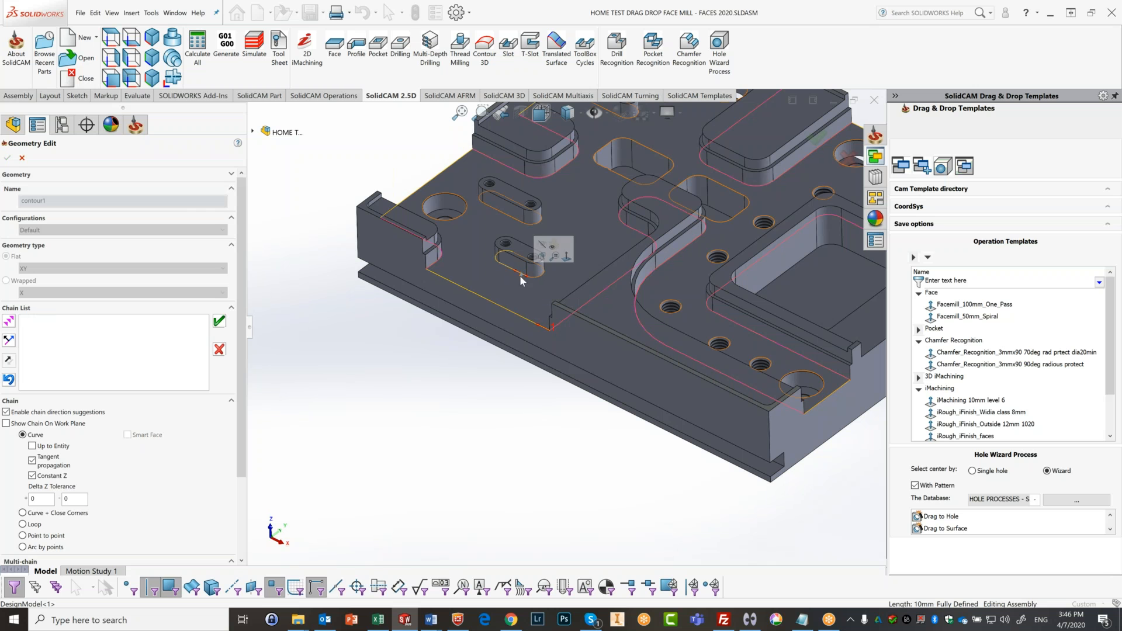
click(520, 224)
scroll(711, 286, up, 4)
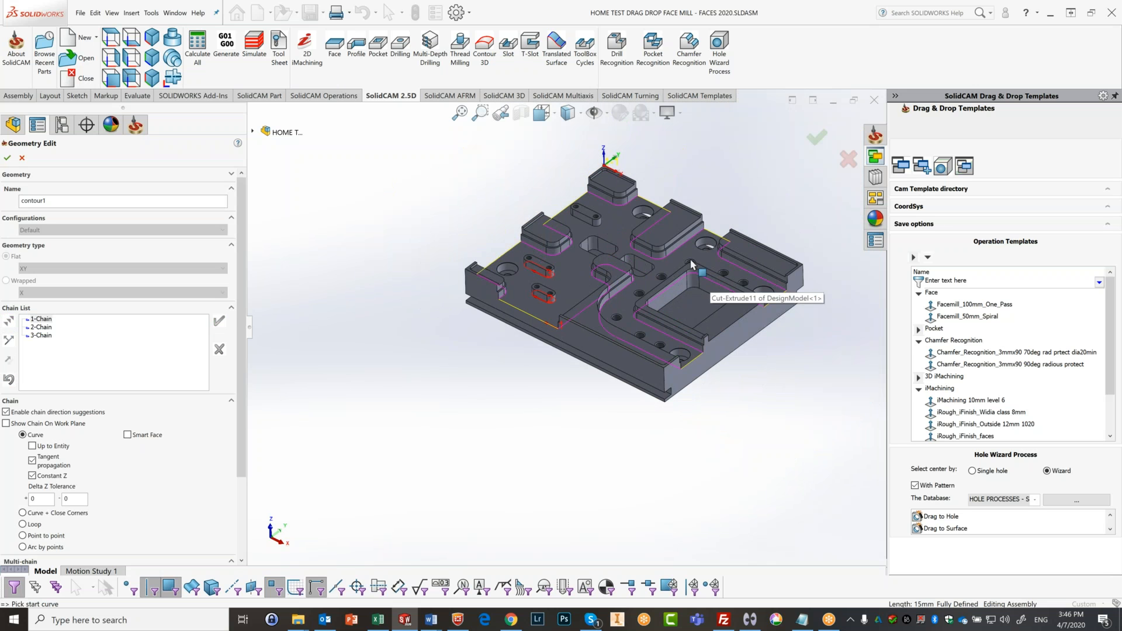
scroll(709, 279, down, 3)
click(487, 210)
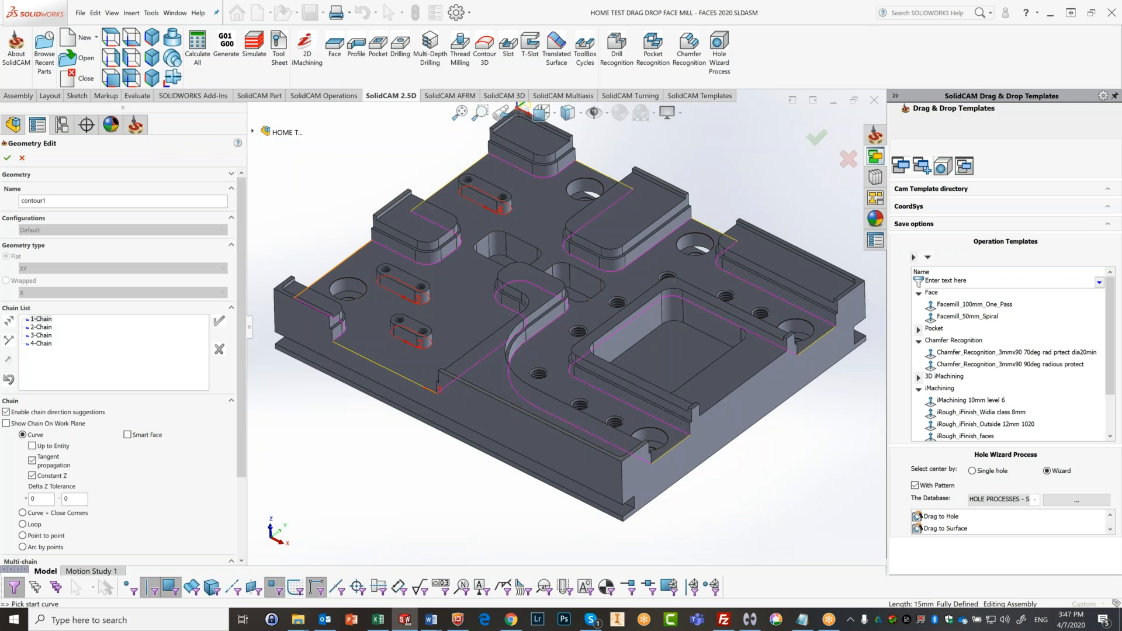
Step: Check the boundary and island chains from above and accept the pocket geometry
click(109, 39)
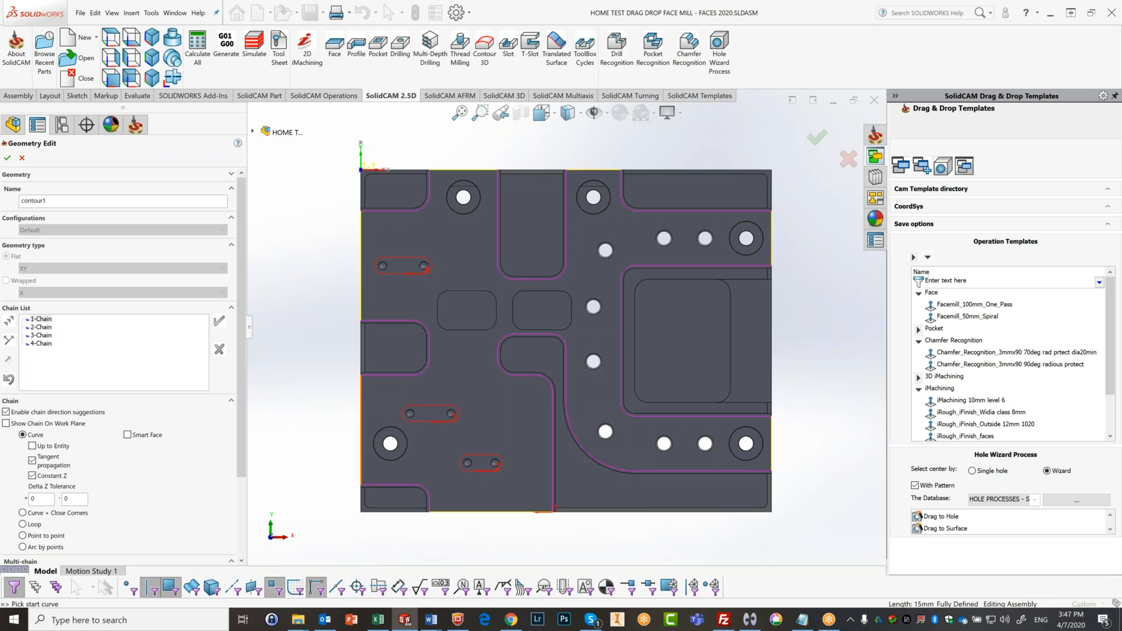
middle_drag(496, 445, 383, 264)
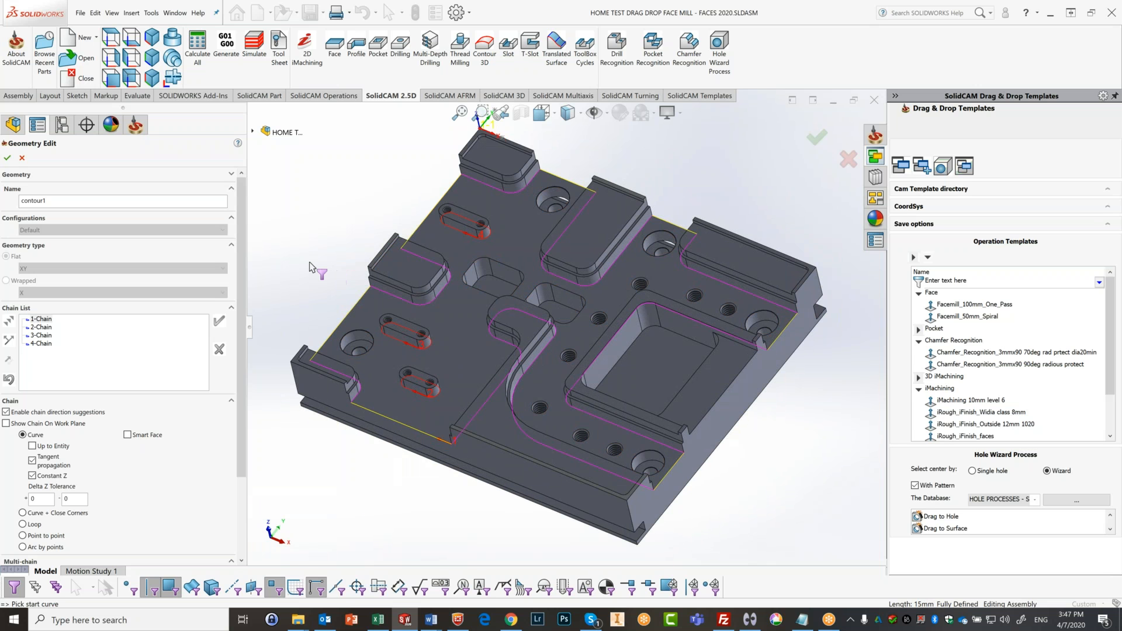
click(7, 158)
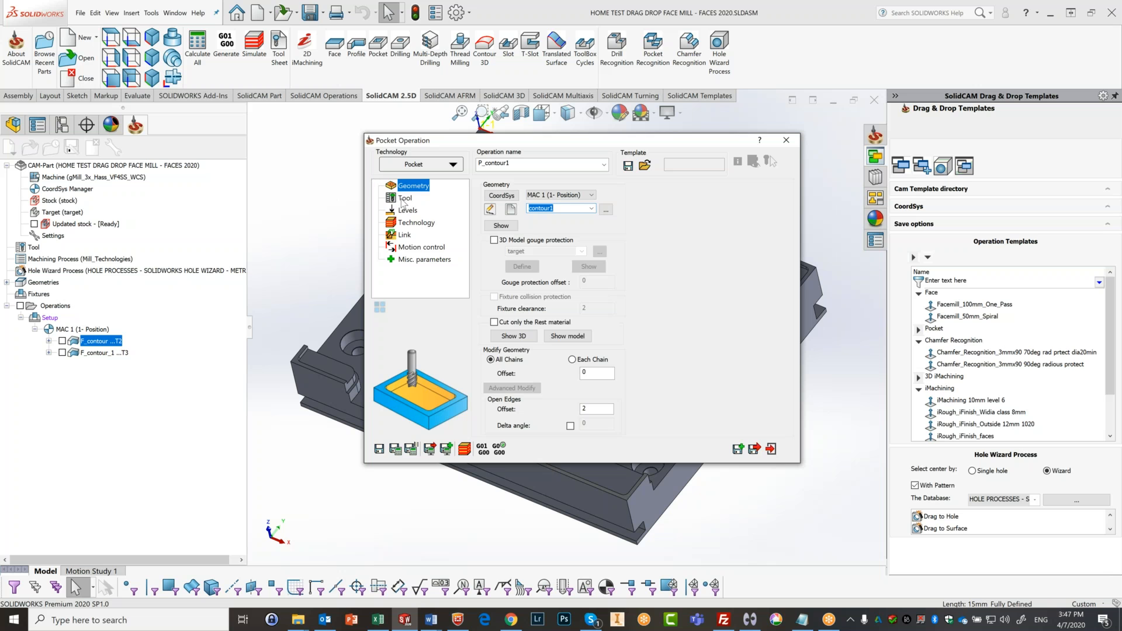
Step: Assign tool 2, the 12 mm end mill, to the pocket operation and review its feed and spin data
click(403, 199)
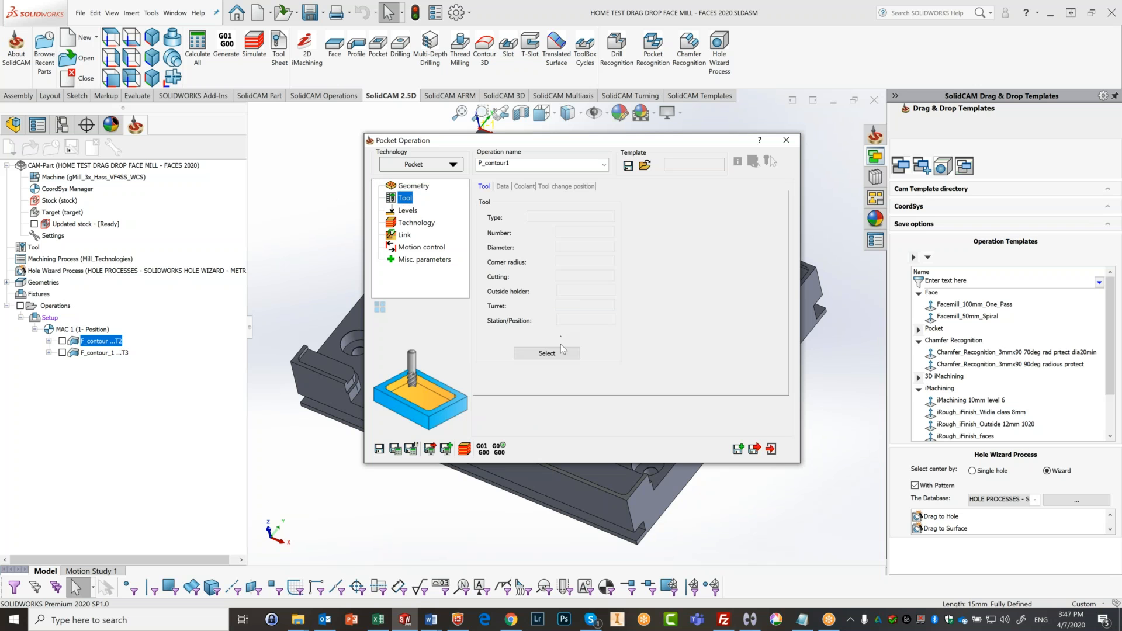
click(559, 349)
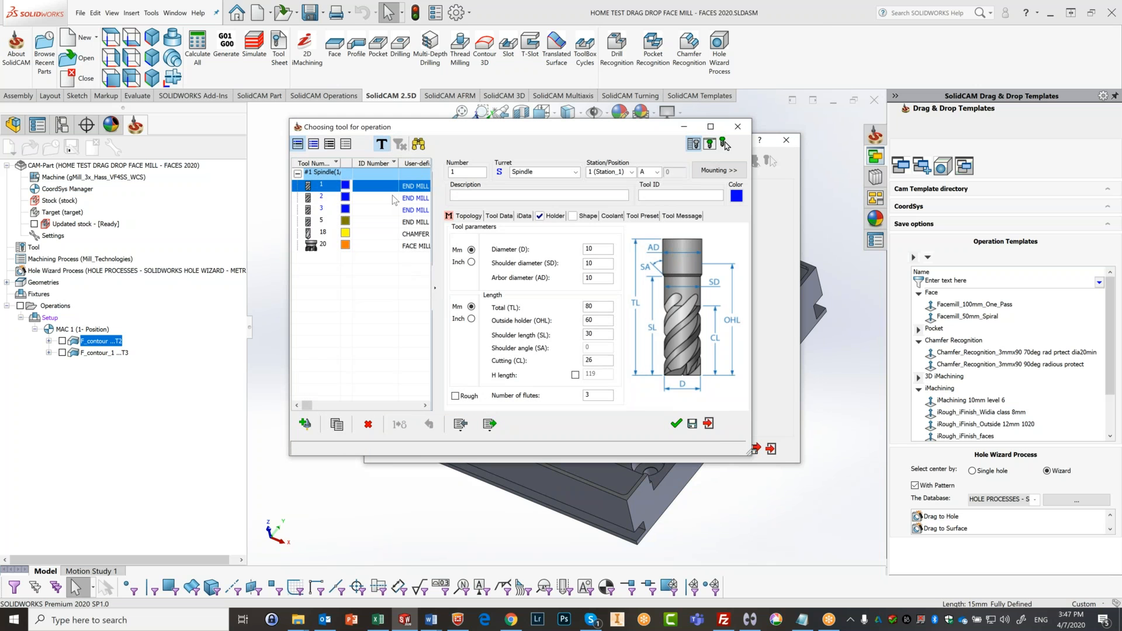
click(391, 196)
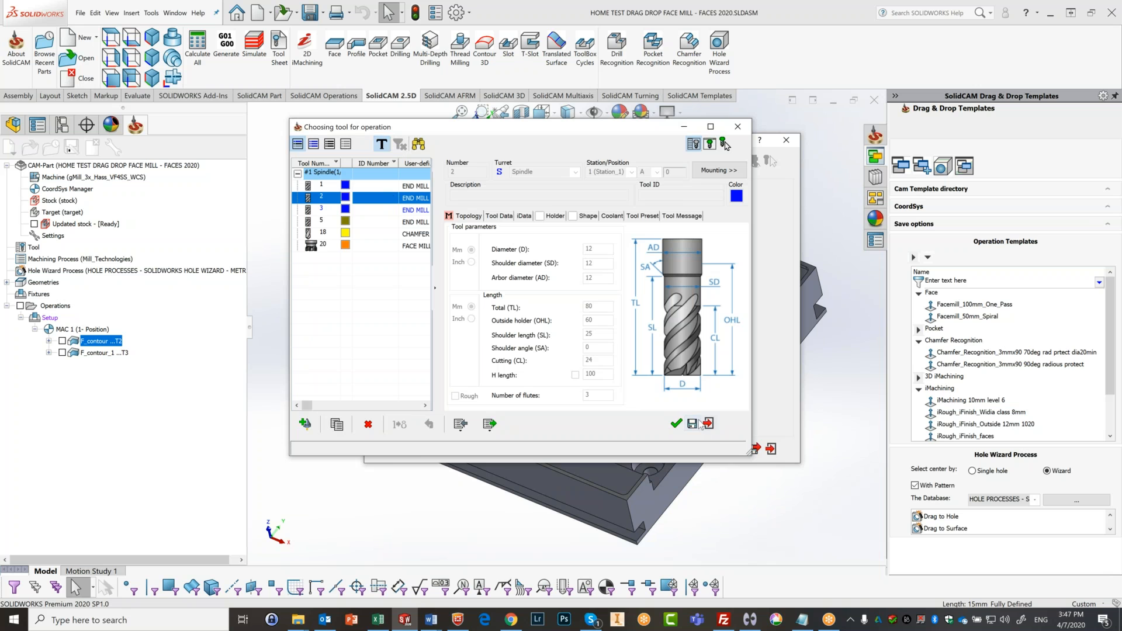
click(676, 422)
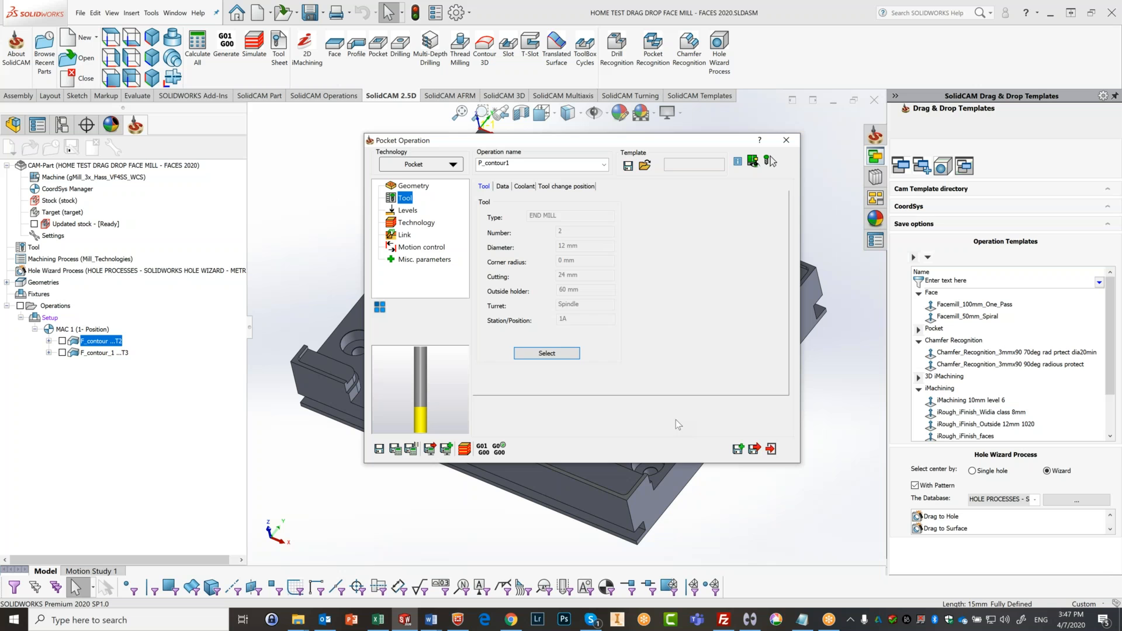
click(501, 187)
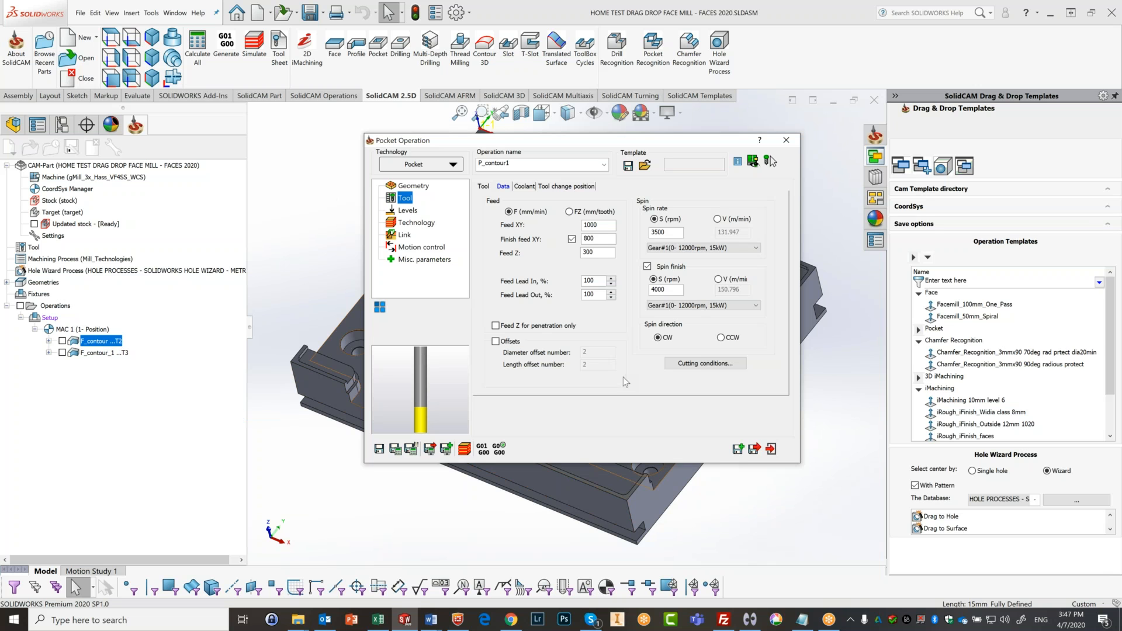
Step: Define the pocket depth by picking the recessed floor face, and keep the step down at 10 mm
click(407, 211)
drag(522, 137, 739, 72)
click(791, 288)
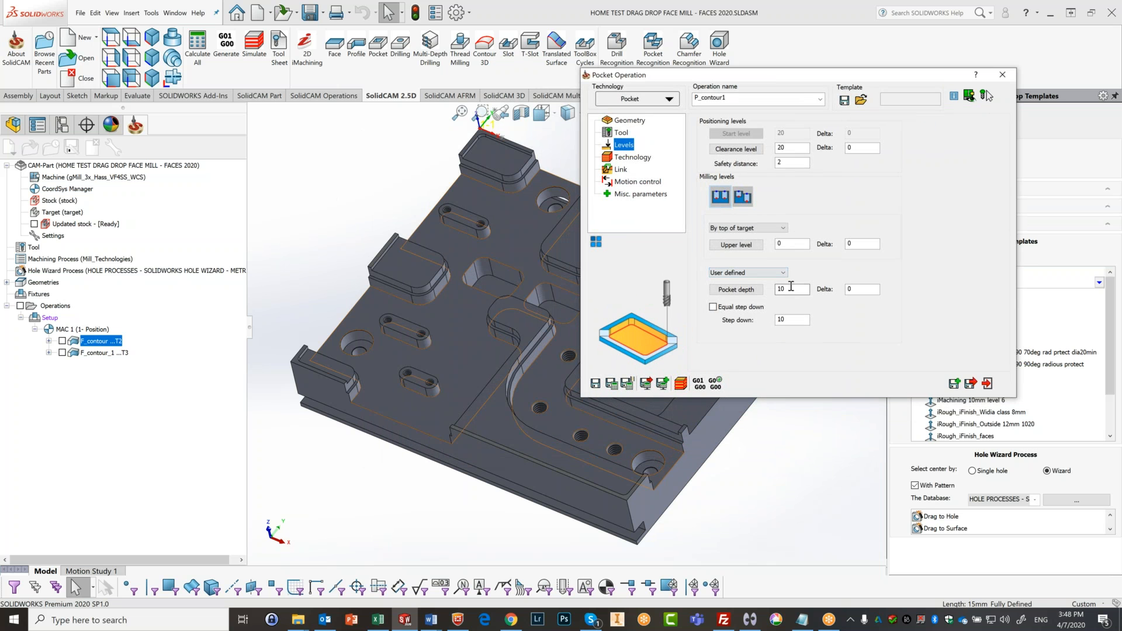
click(791, 287)
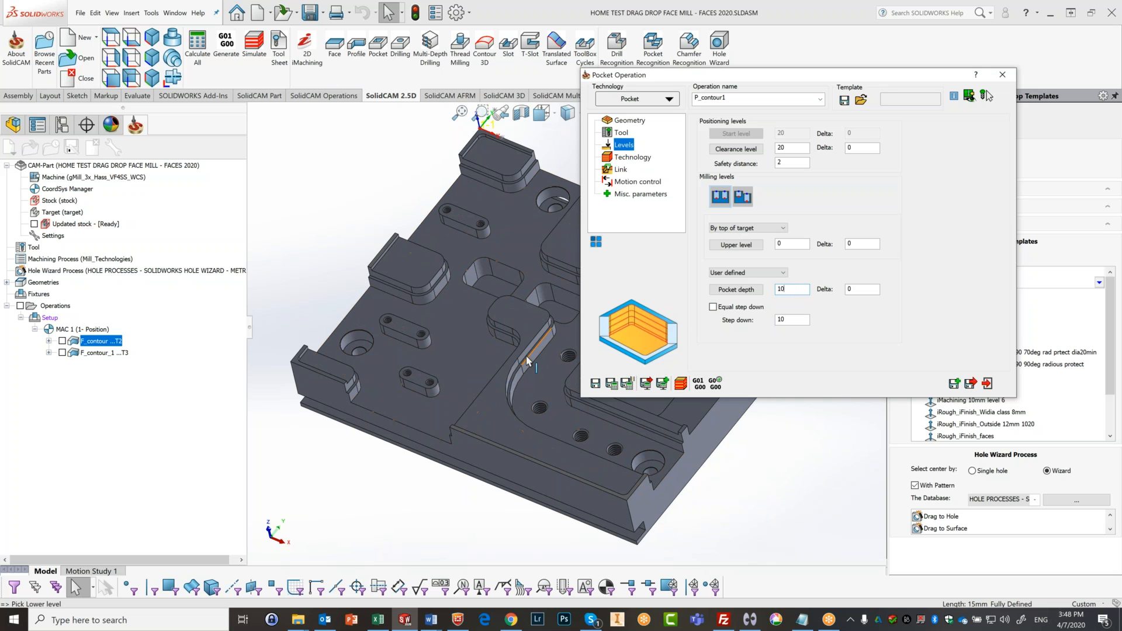
click(475, 353)
click(475, 352)
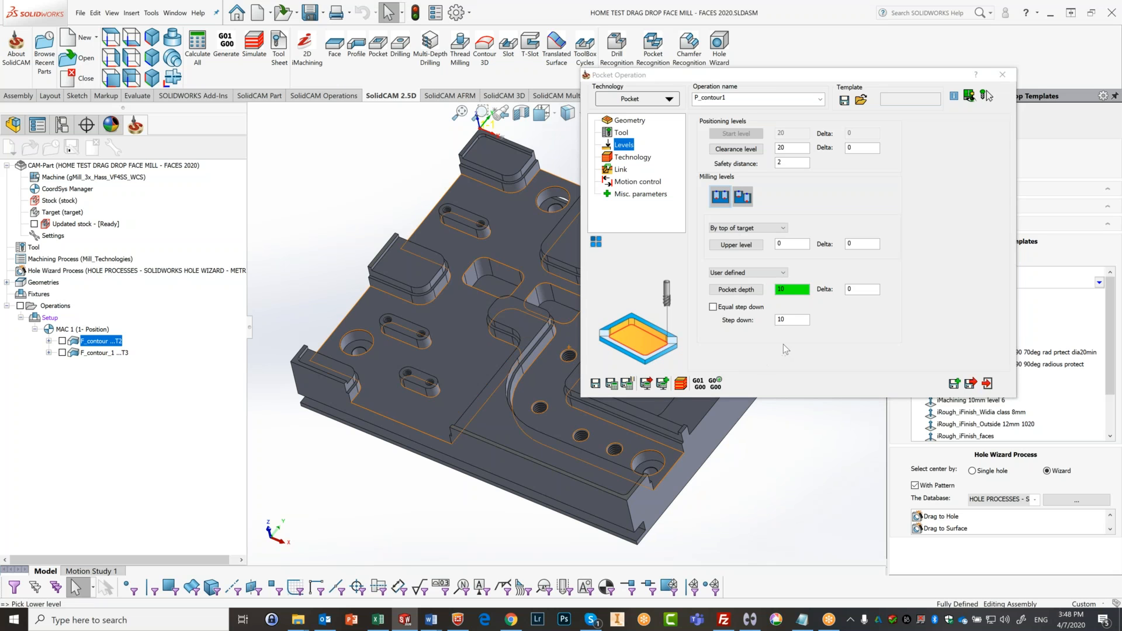
click(795, 324)
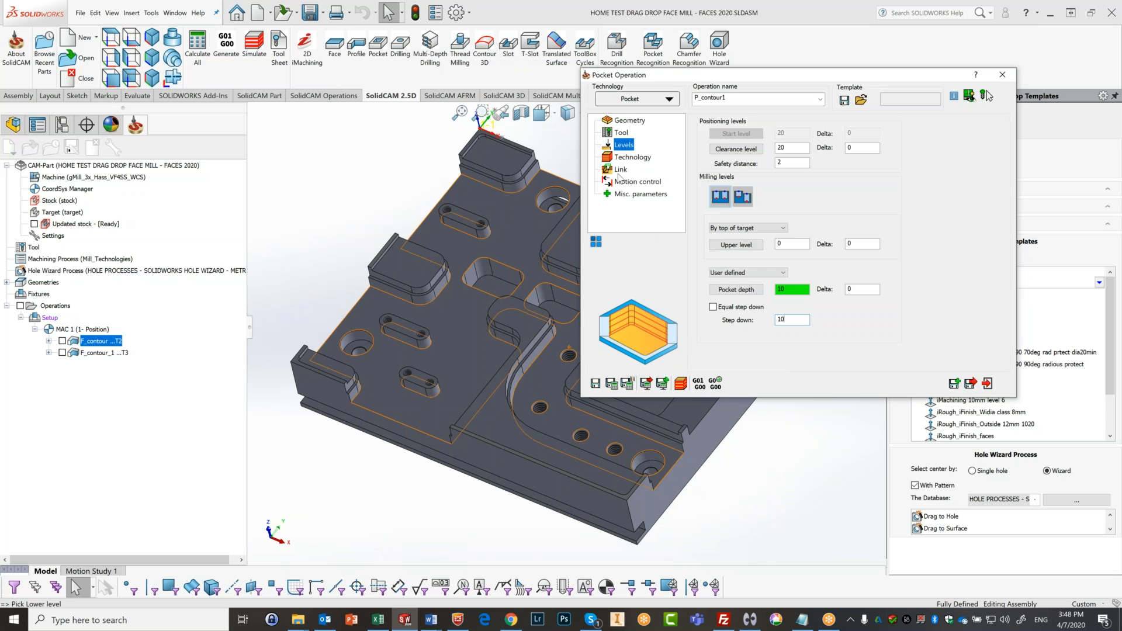
Step: Compare the Contour and Hatch pocket strategies and set the technology to Hatch+Finish
click(631, 158)
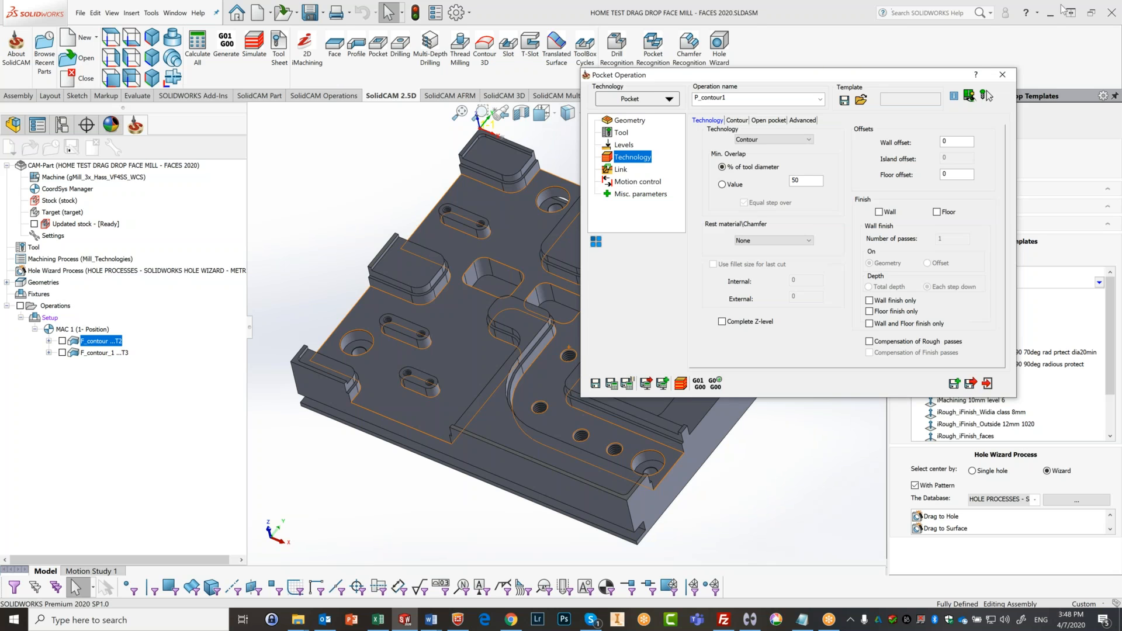
click(758, 141)
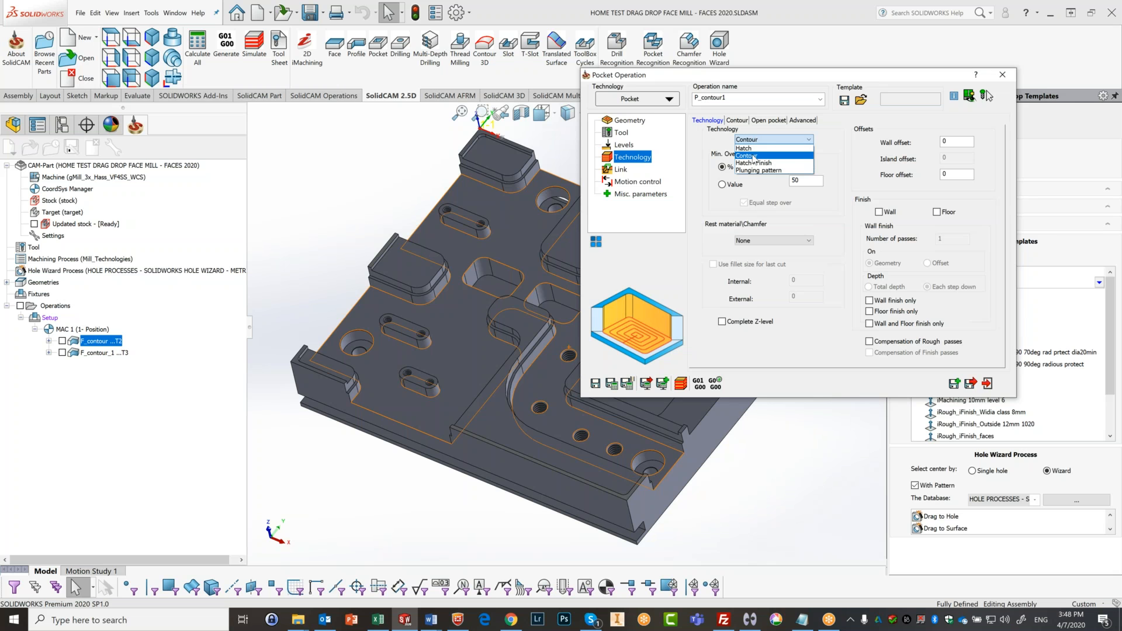
click(753, 156)
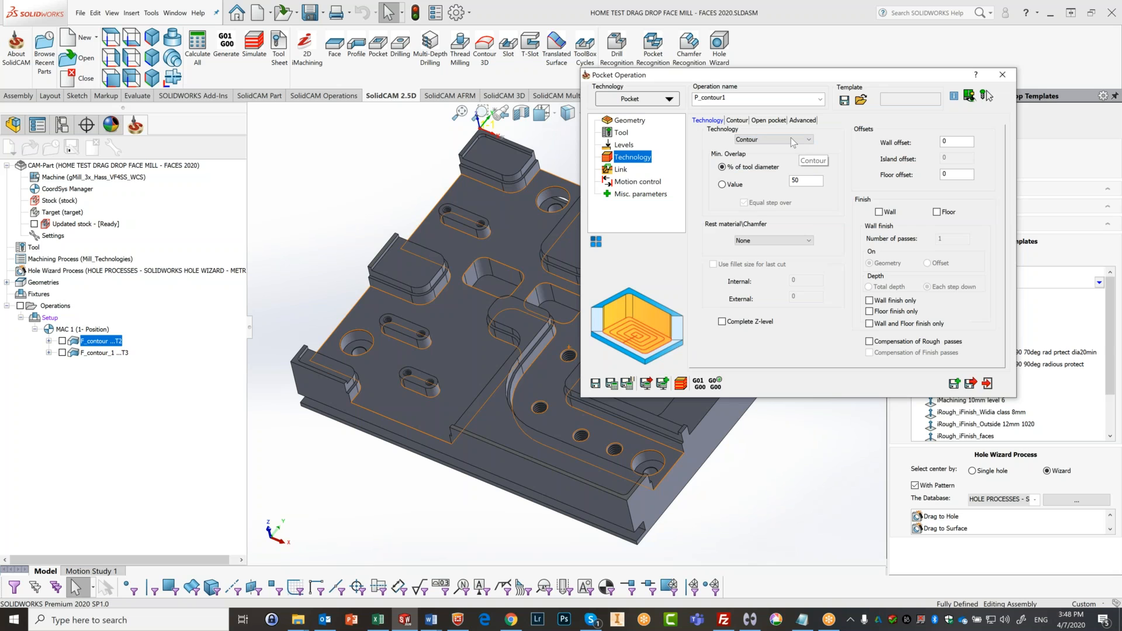
click(790, 138)
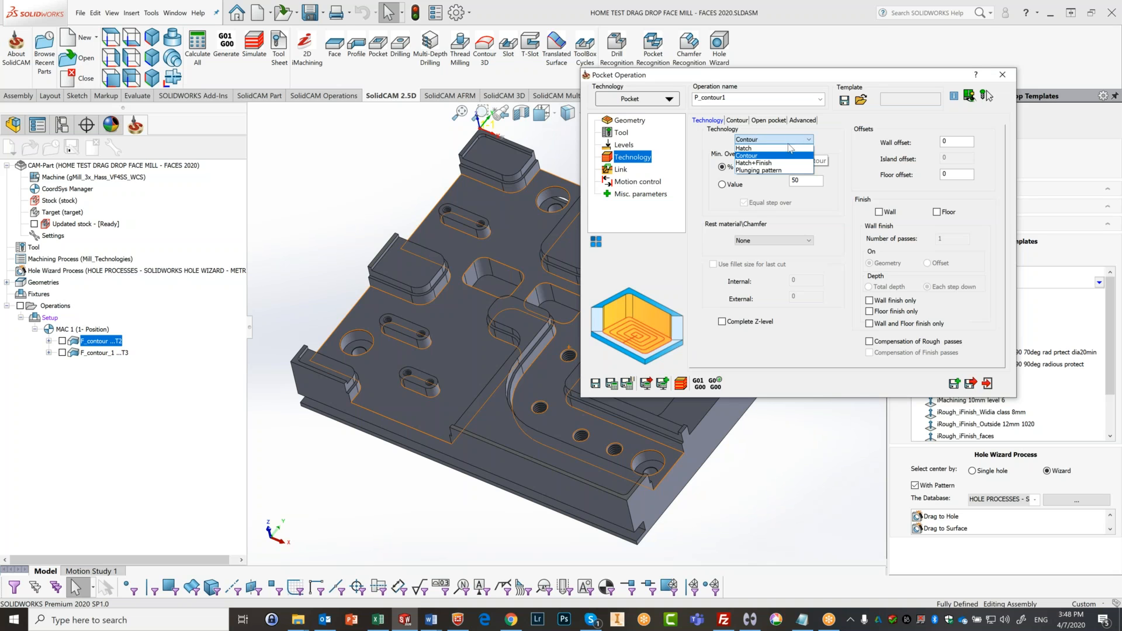
click(776, 149)
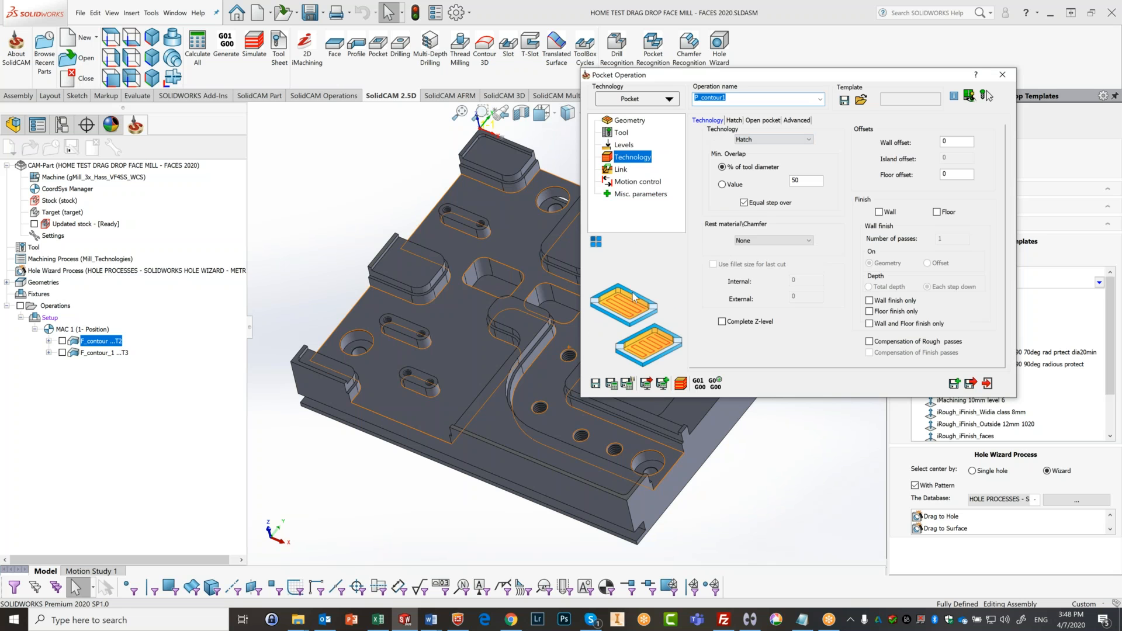
click(769, 137)
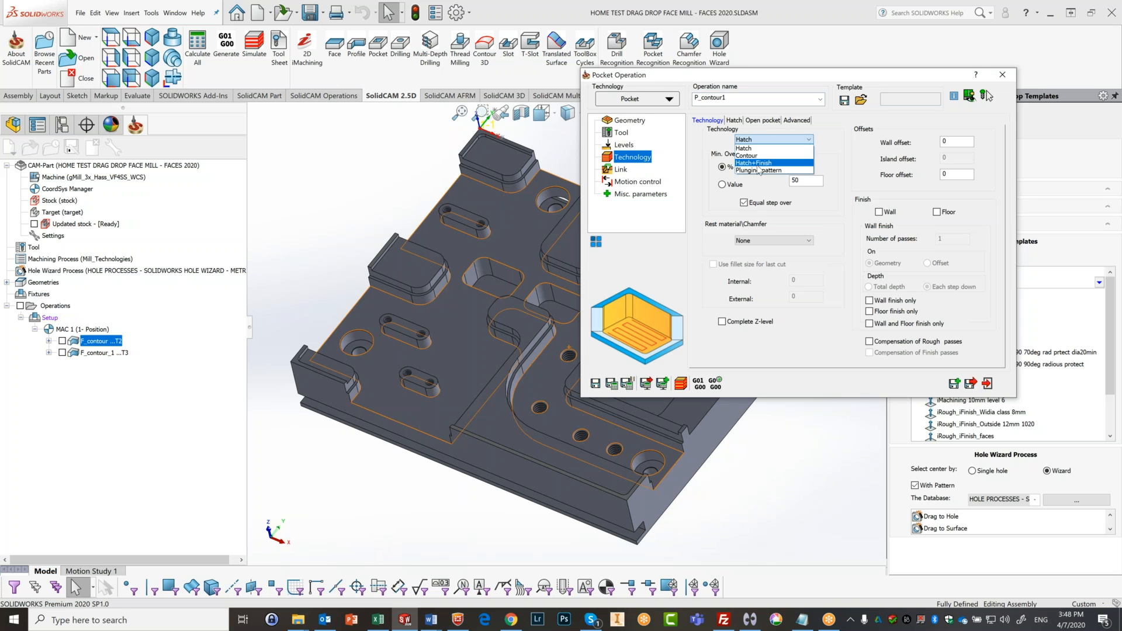
click(758, 164)
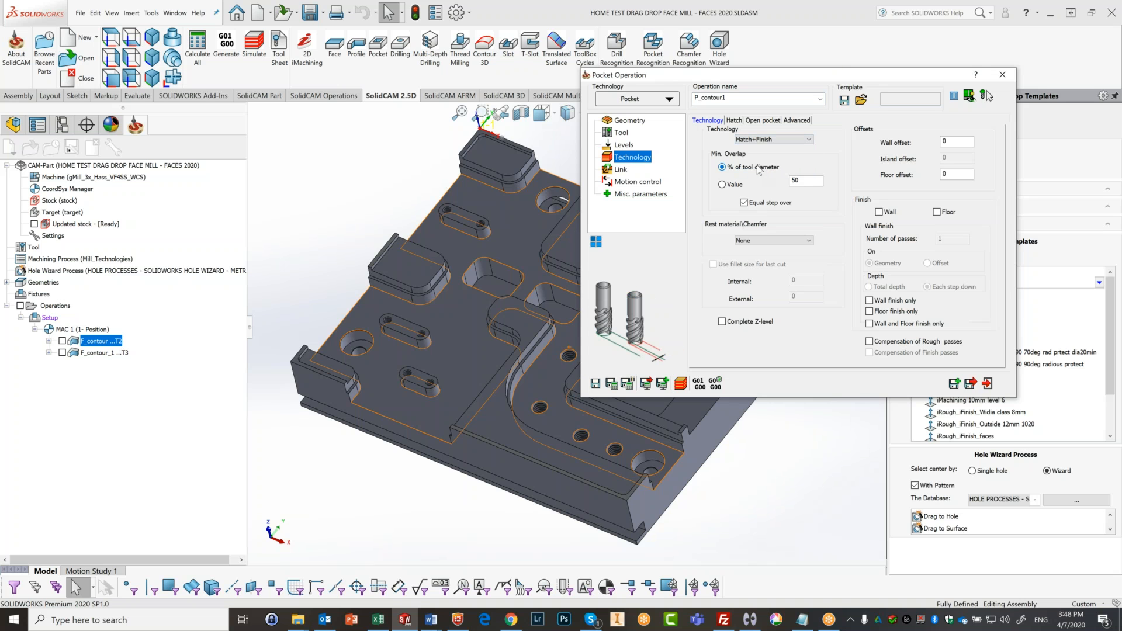
Step: Change the pocket technology to Contour and review its contour and open pocket settings, including the approach from outside
click(766, 140)
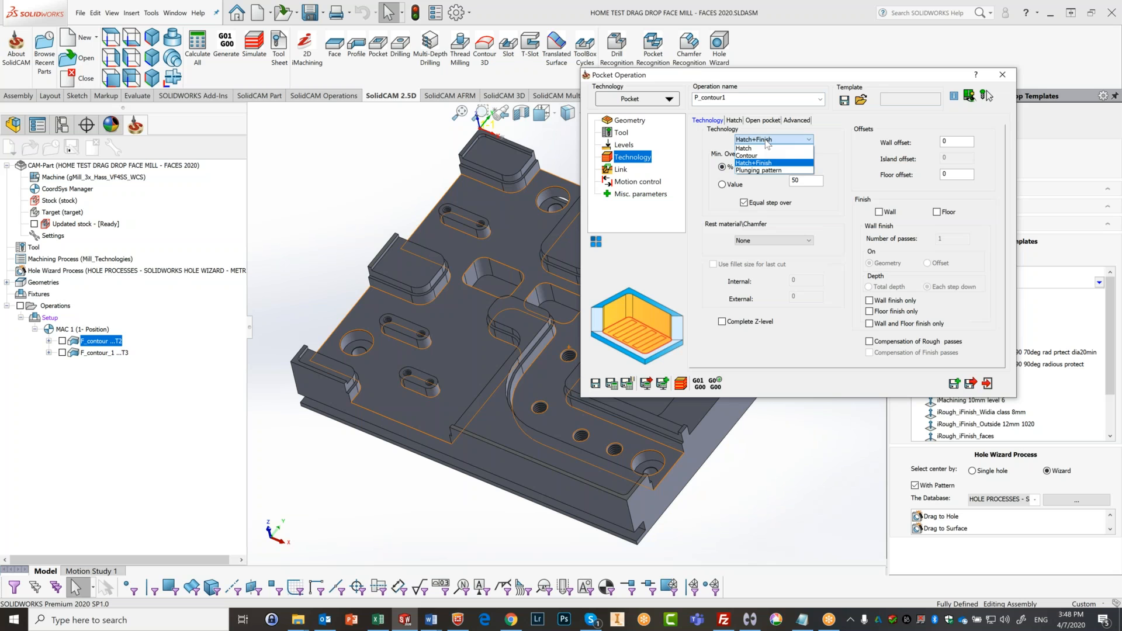
click(751, 156)
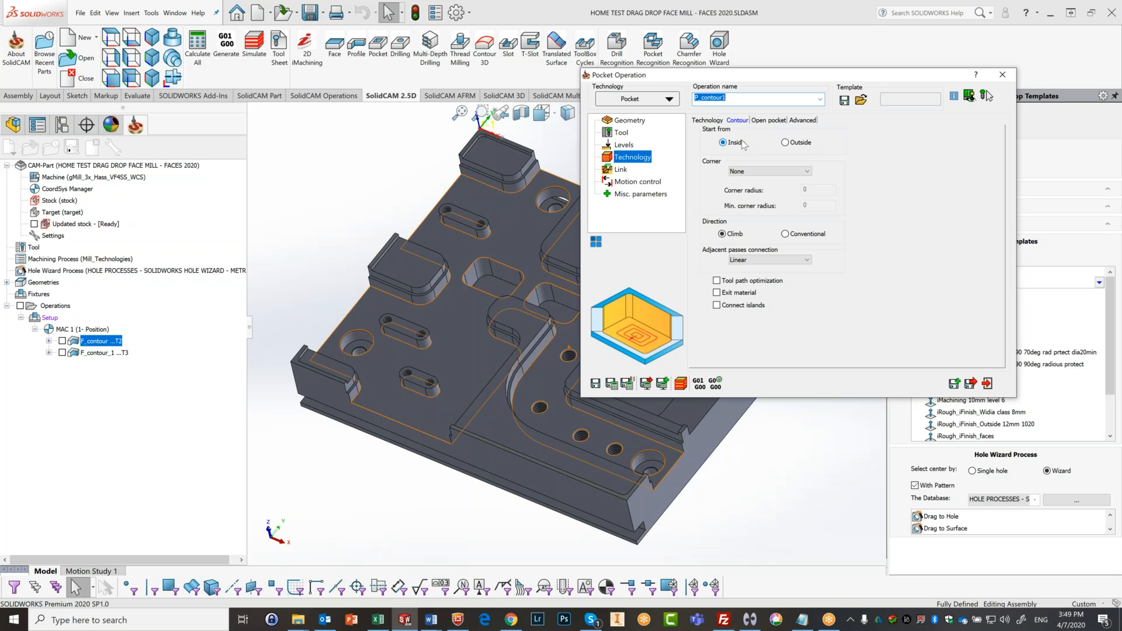
click(706, 121)
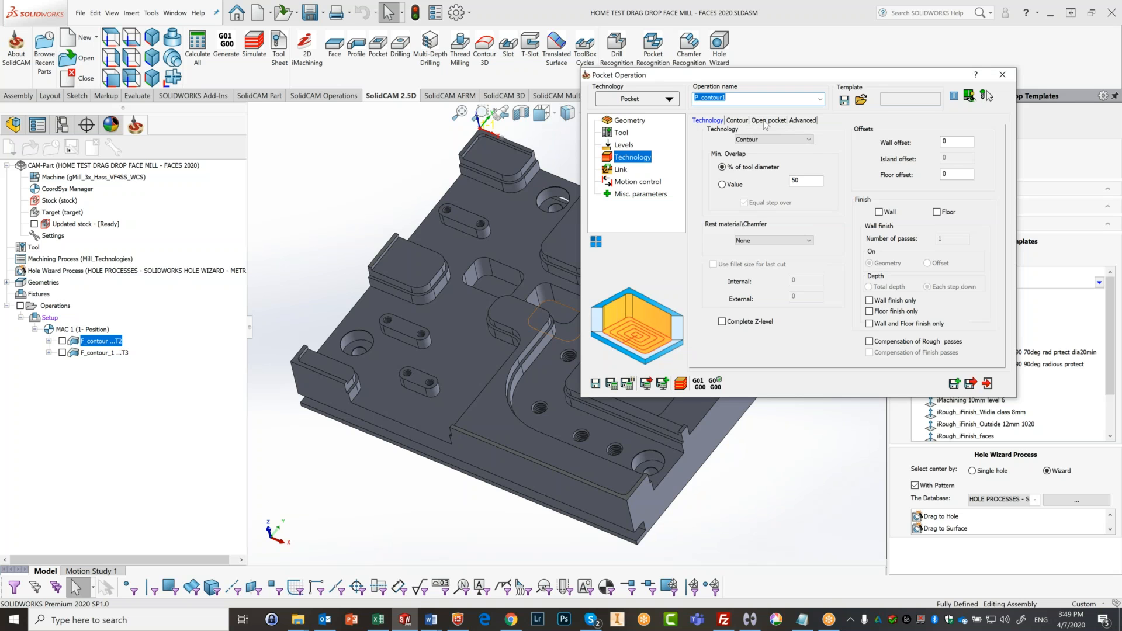
click(766, 120)
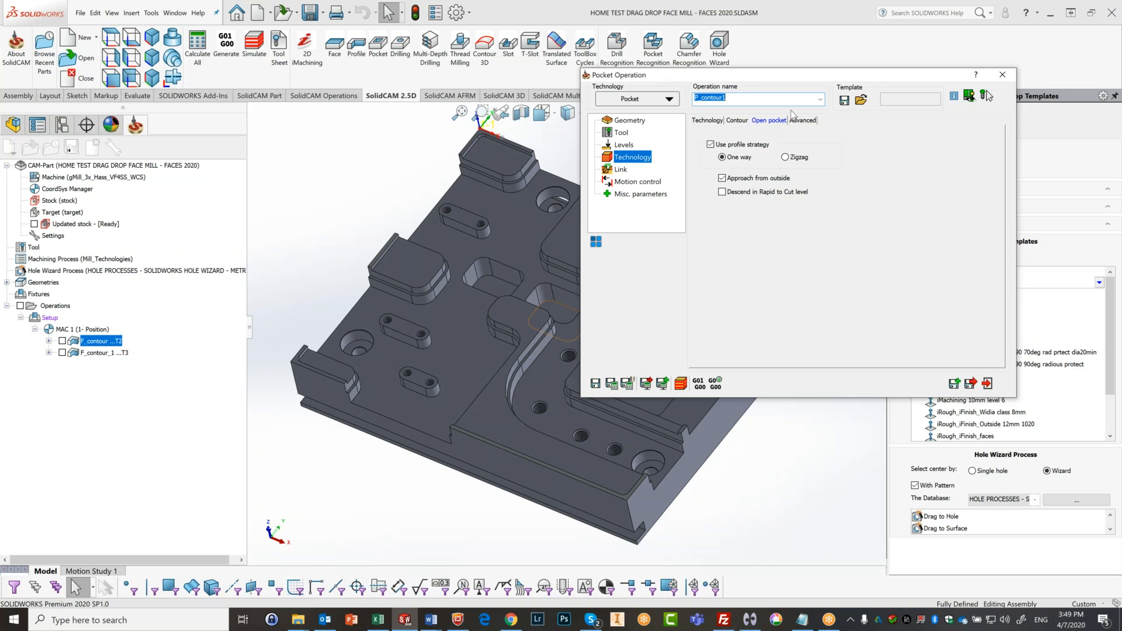
mouse_move(726, 179)
Step: Keep Helical ramping for the pocket and set a Tangent lead-in, with the lead-out same as the lead-in
click(620, 170)
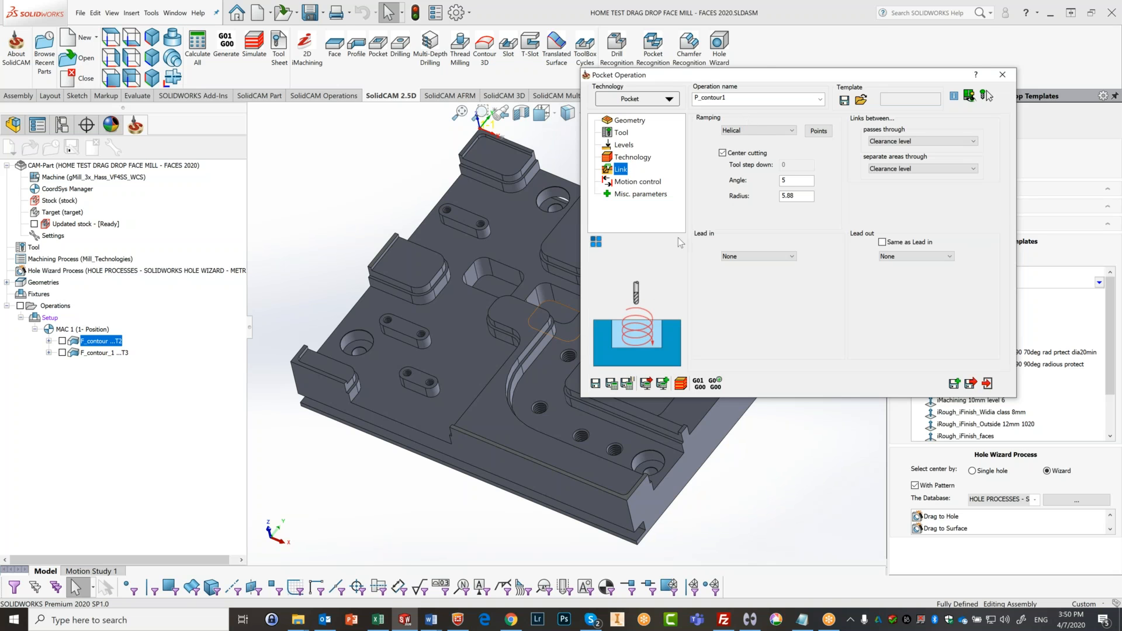
click(742, 129)
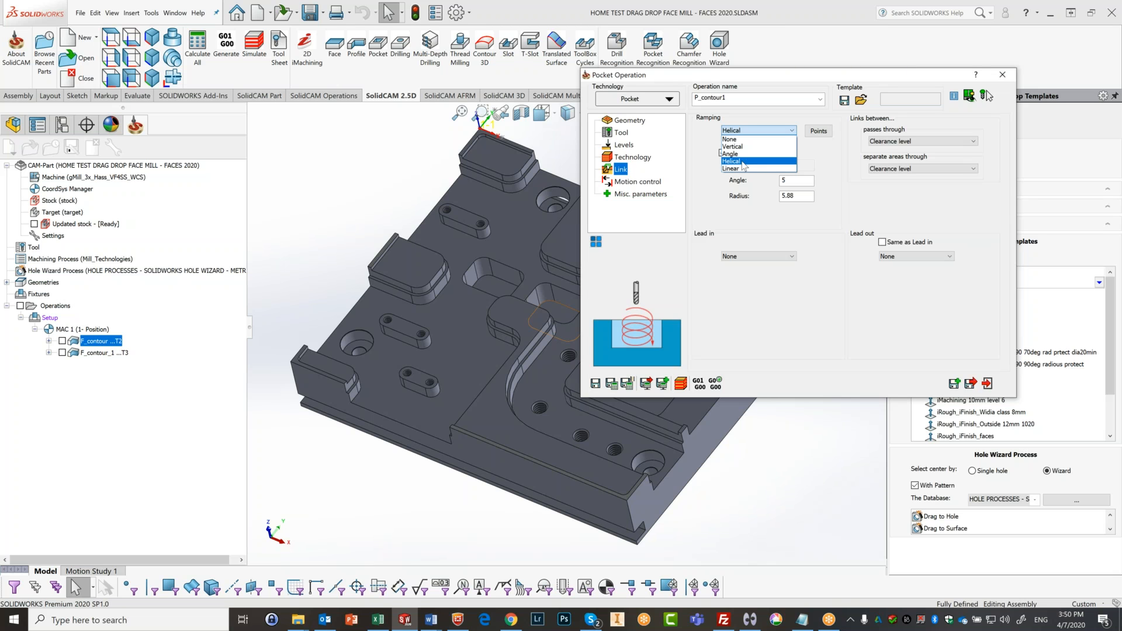
click(749, 131)
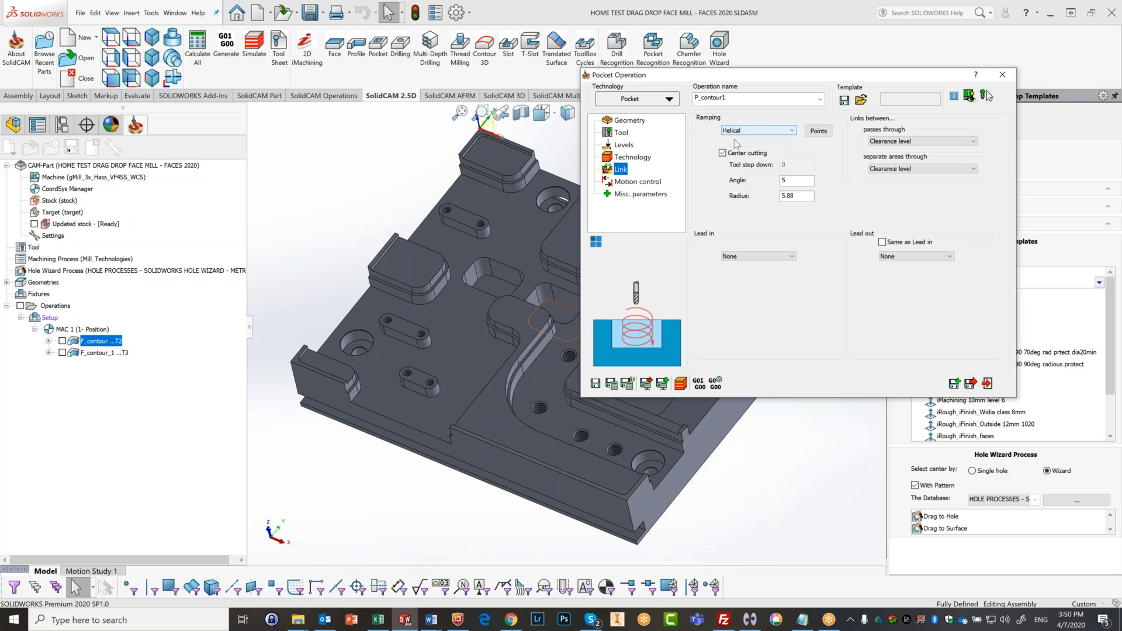
drag(765, 72, 870, 36)
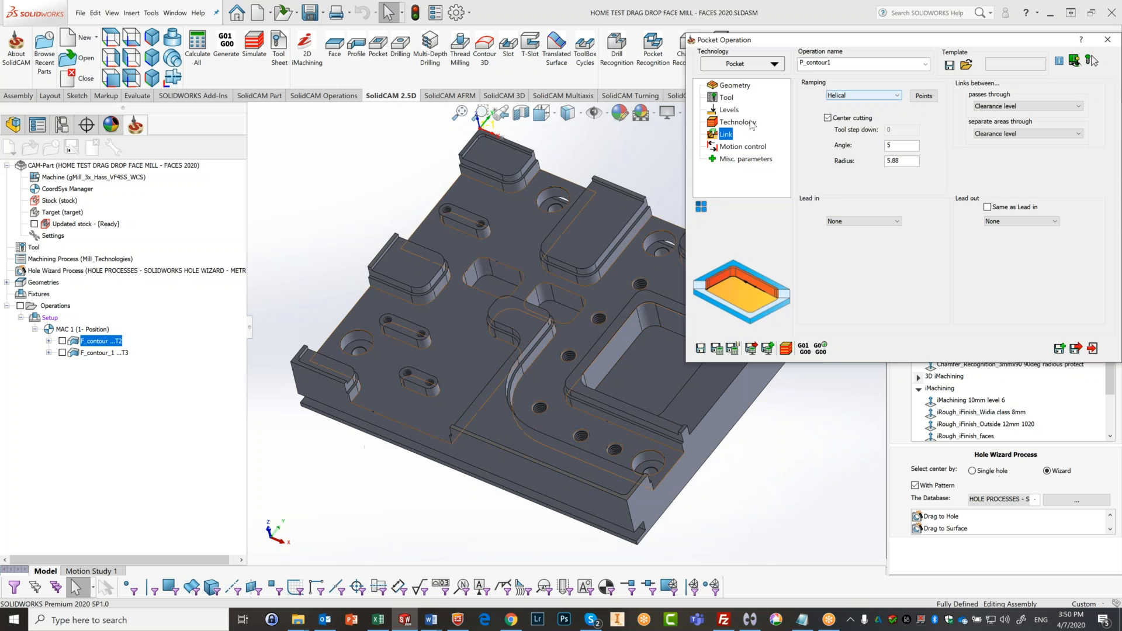
drag(830, 41, 655, 22)
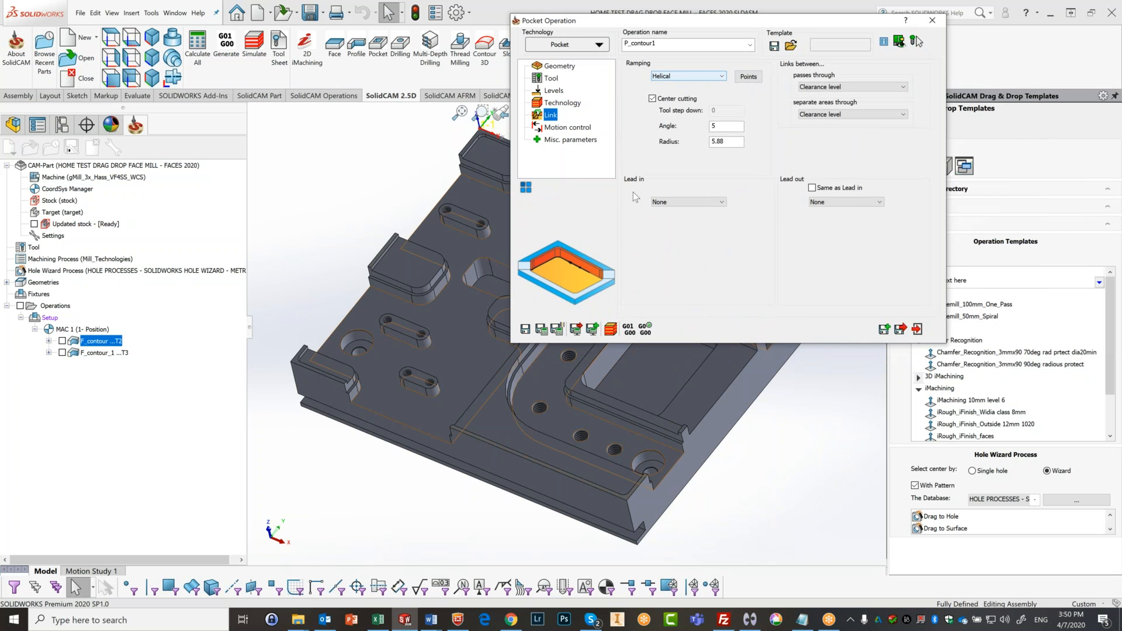
click(673, 202)
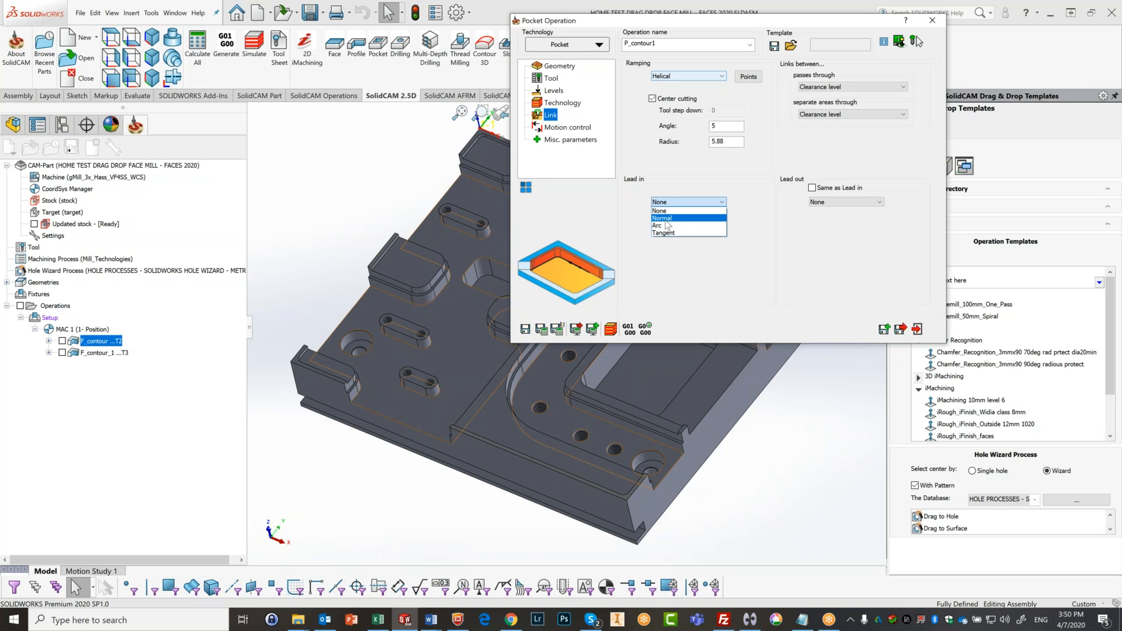
click(664, 234)
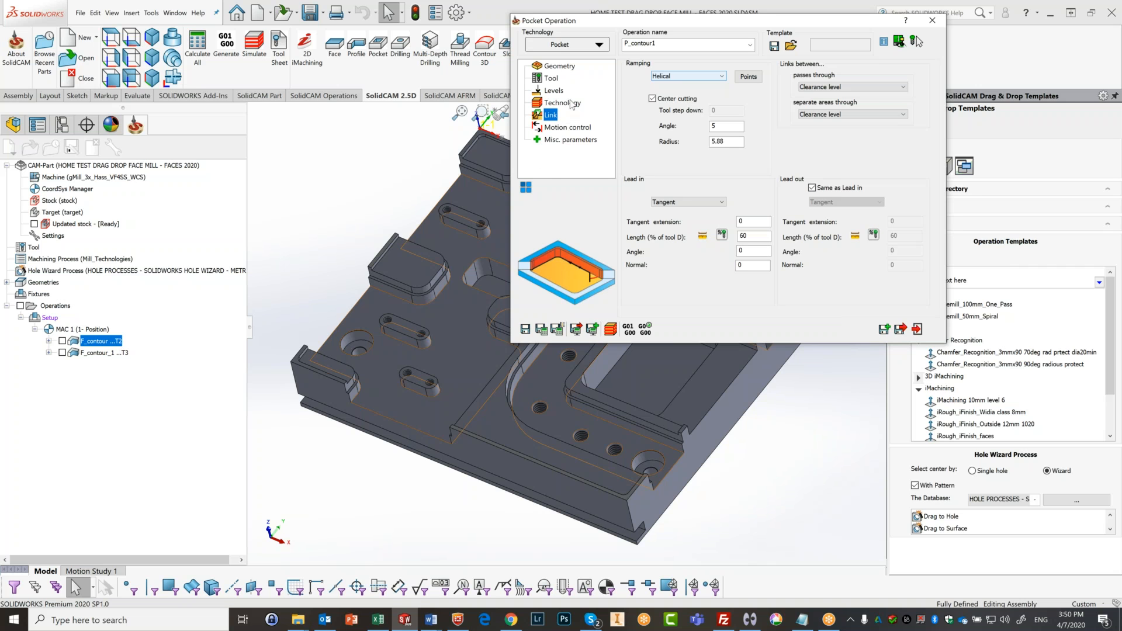
Step: Set the pocket's minimum overlap to 60% of tool diameter, wall offset to 0.3 and floor offset to 0.15
click(568, 103)
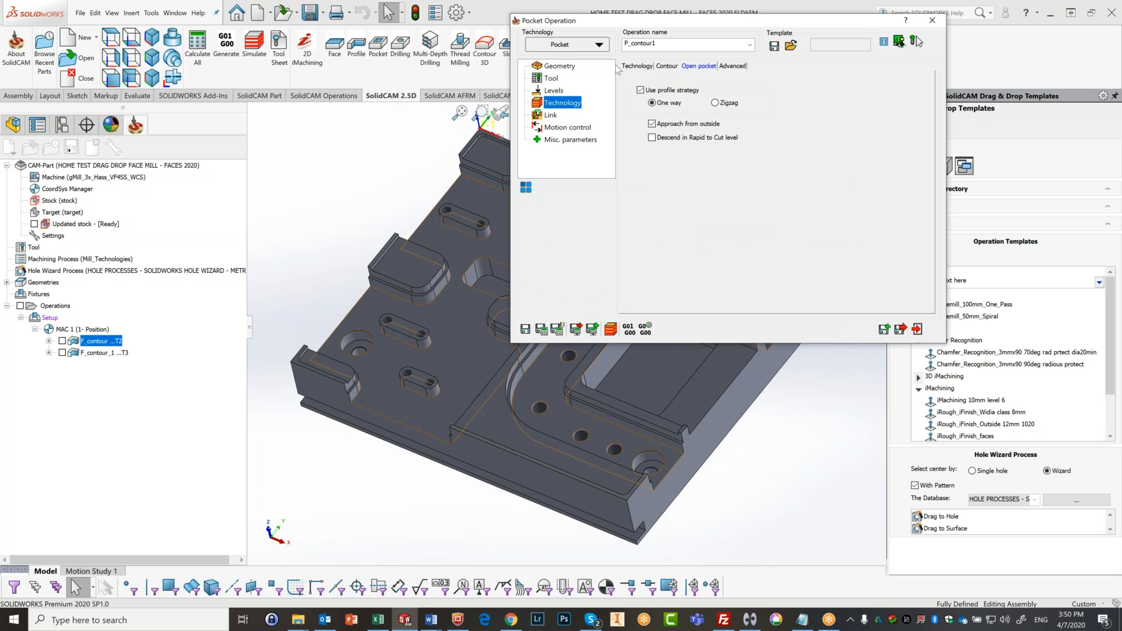
click(635, 67)
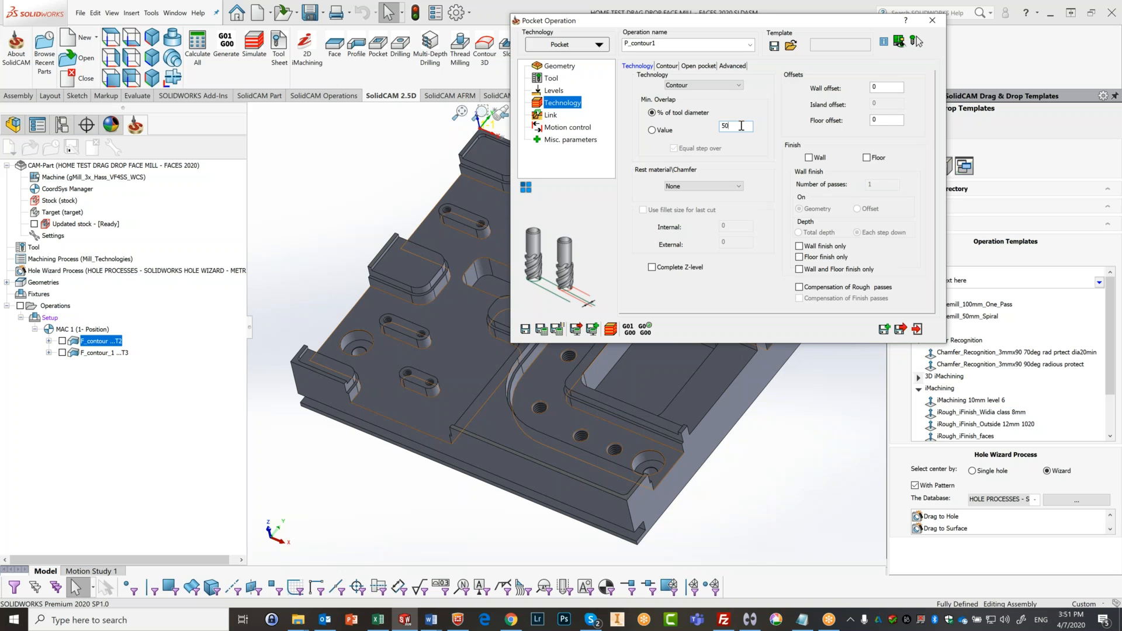
drag(741, 126, 701, 126)
text(6)
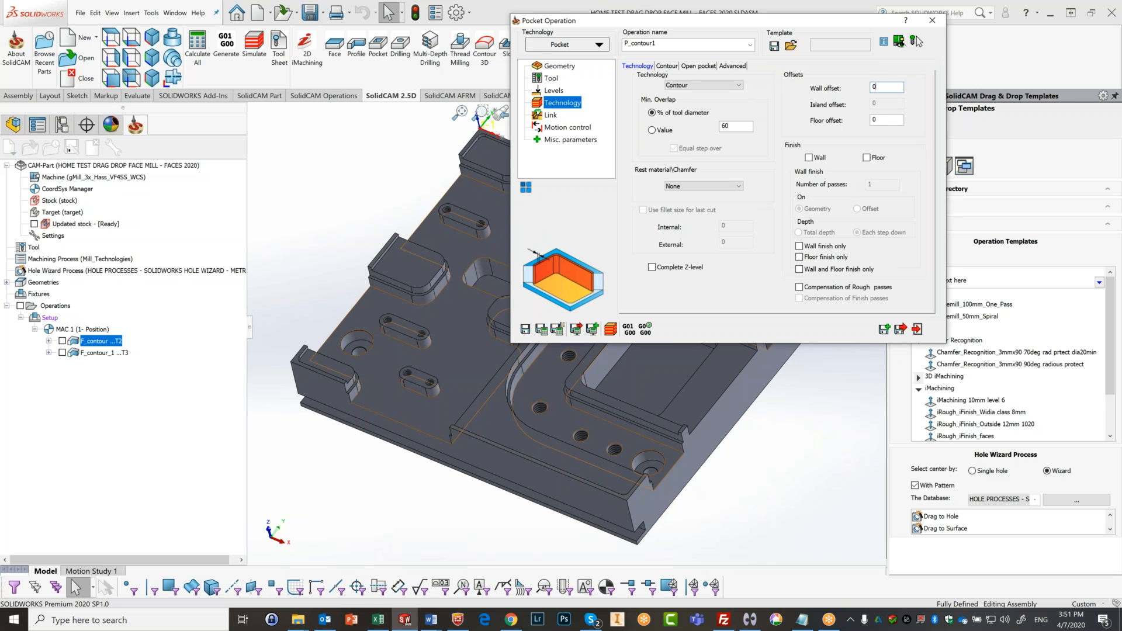
click(885, 119)
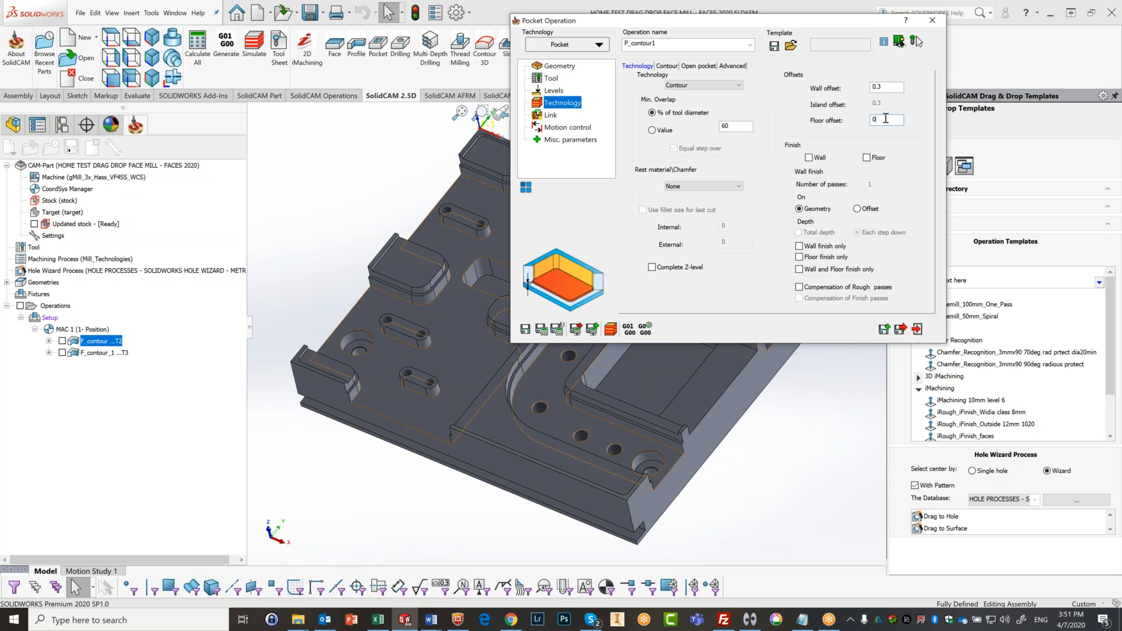
text(.15)
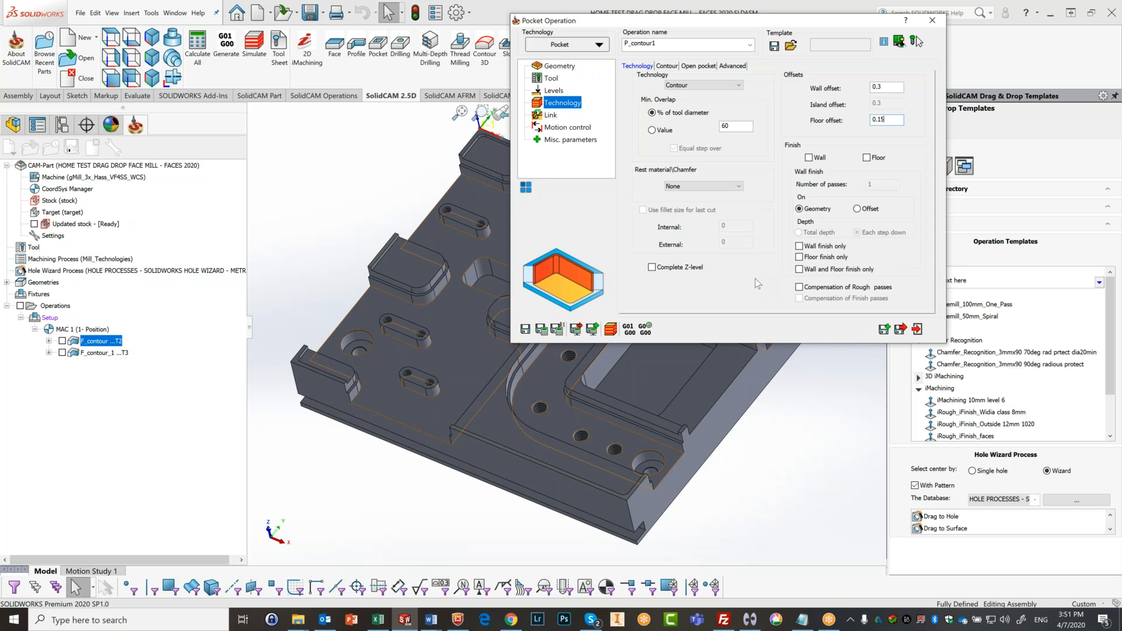
Step: Save and calculate the pocket operation, and inspect its tool path from above
click(541, 330)
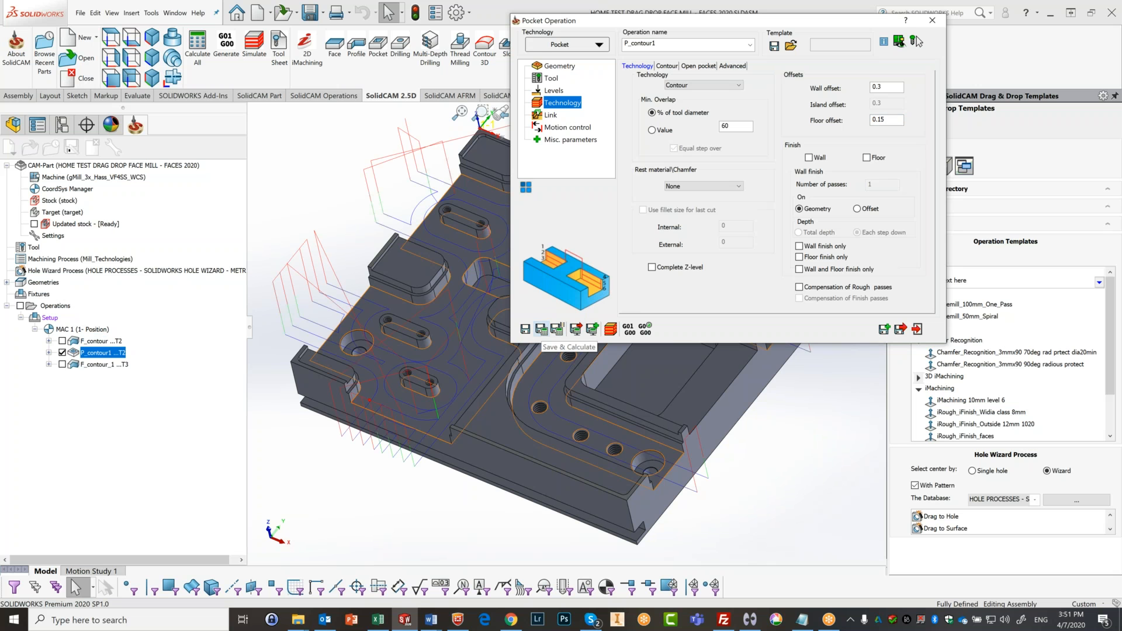
drag(708, 23, 969, 11)
middle_drag(660, 243, 650, 312)
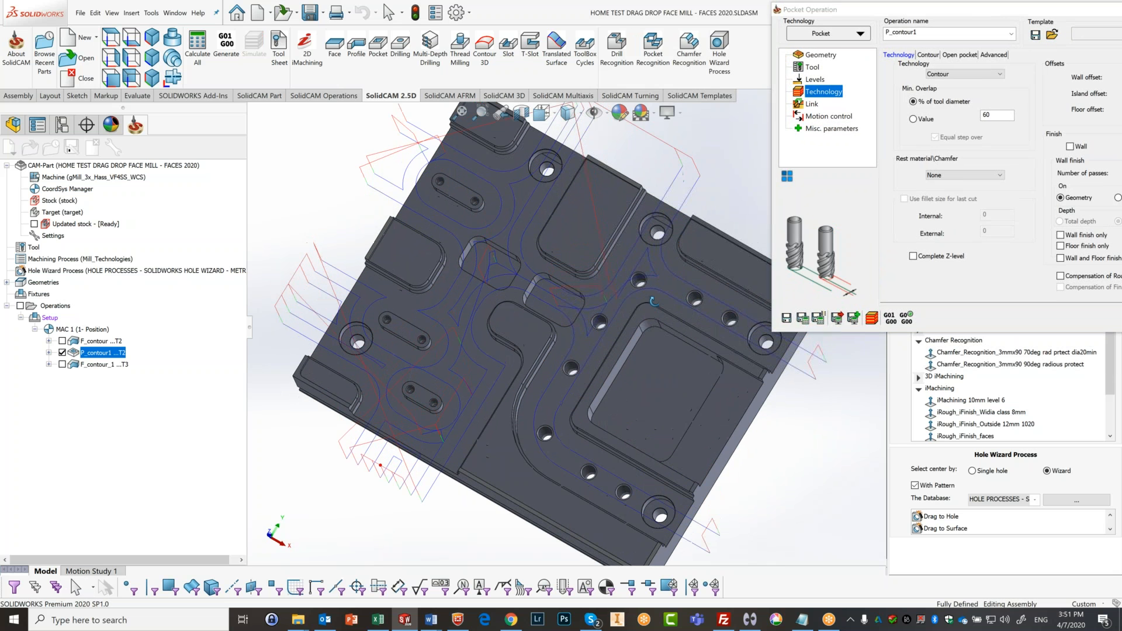
click(109, 40)
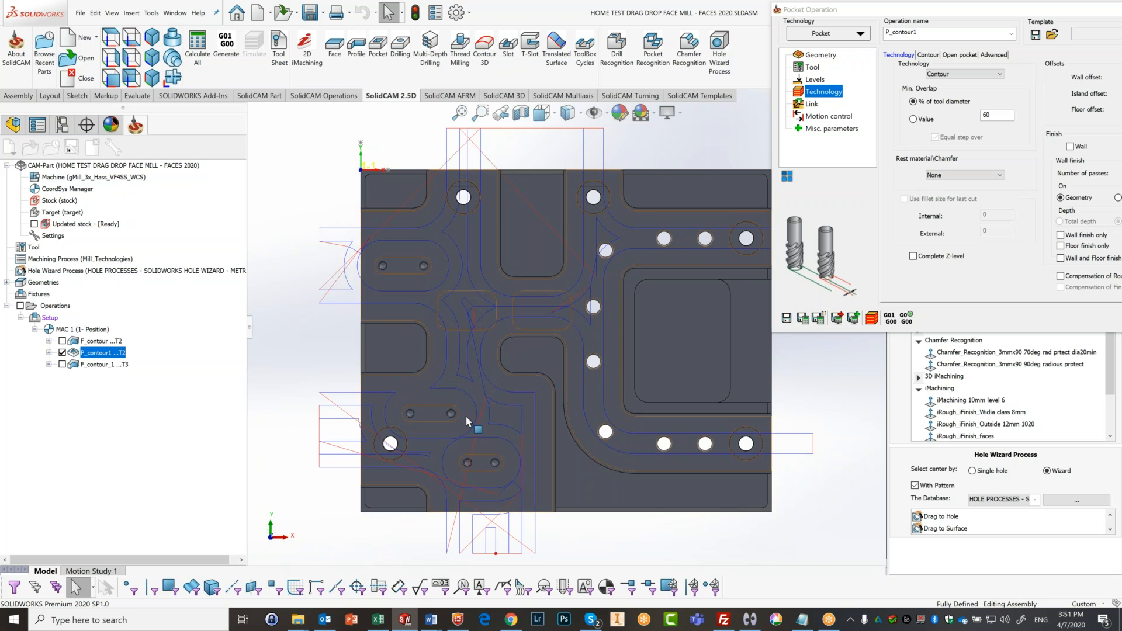
scroll(463, 411, down, 2)
scroll(463, 411, down, 3)
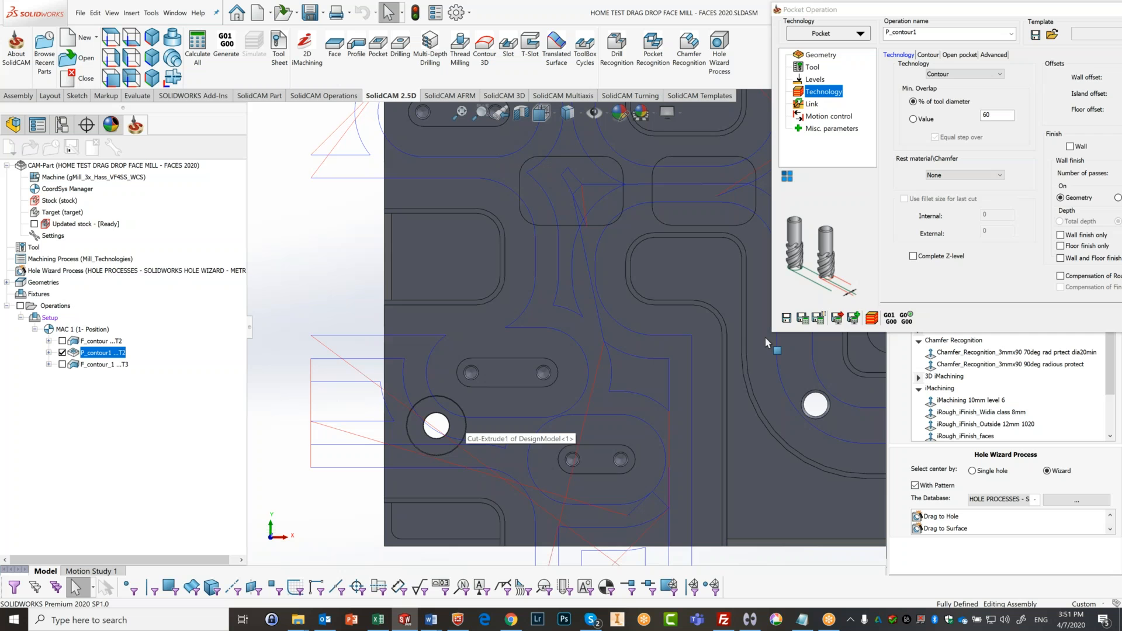
Step: Simulate the pocket in SolidVerify at a higher speed and examine the narrow gap between the islands for leftover material
click(871, 320)
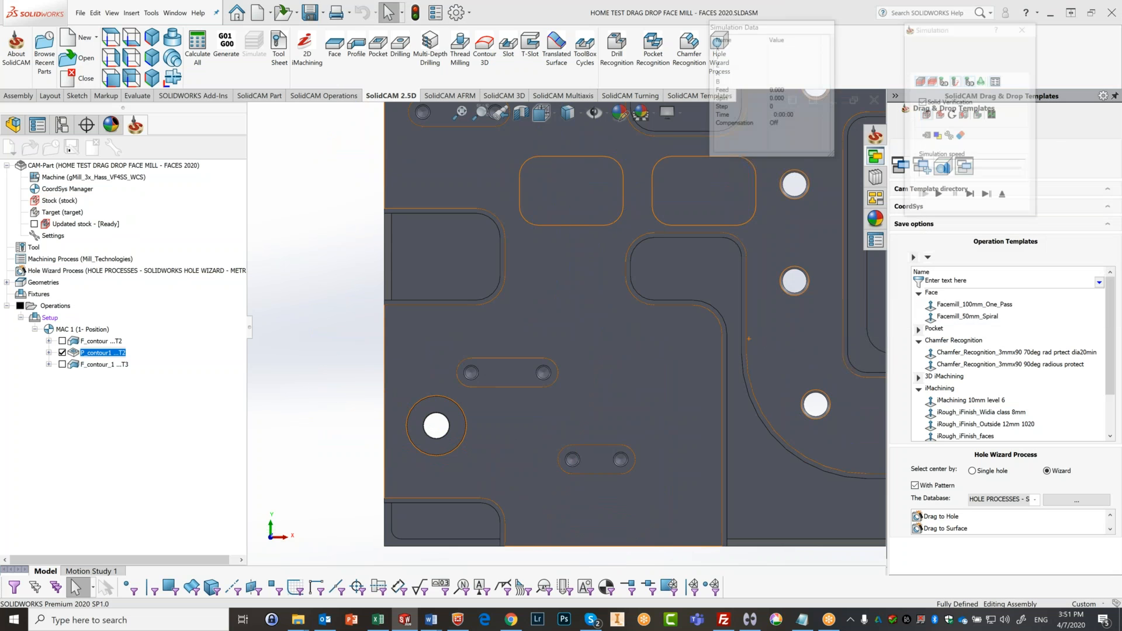
click(982, 49)
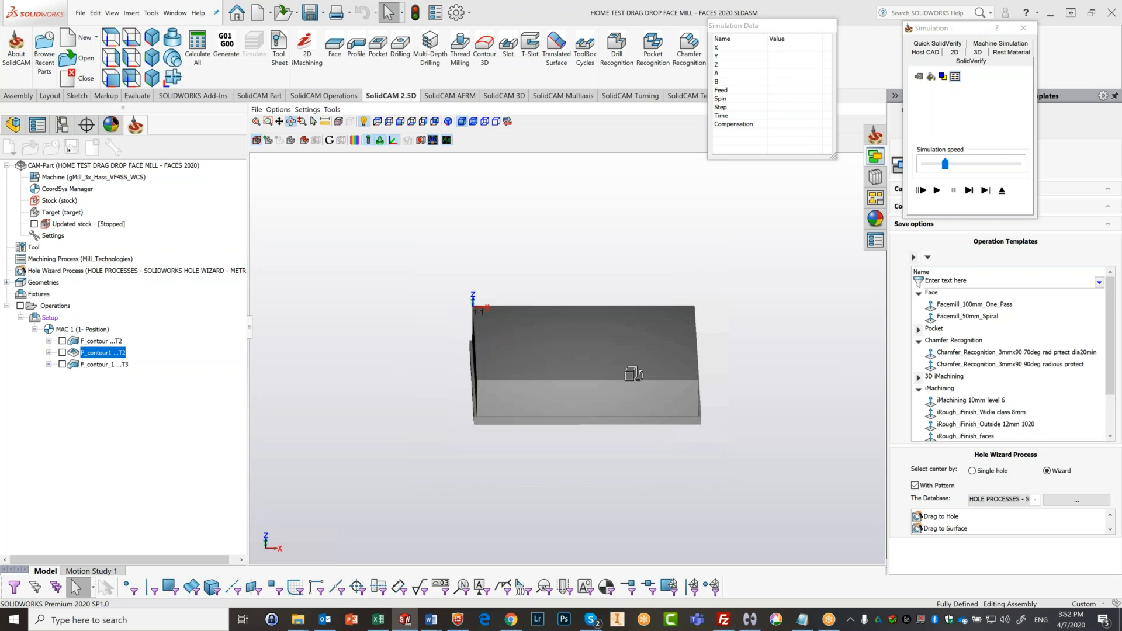
click(937, 189)
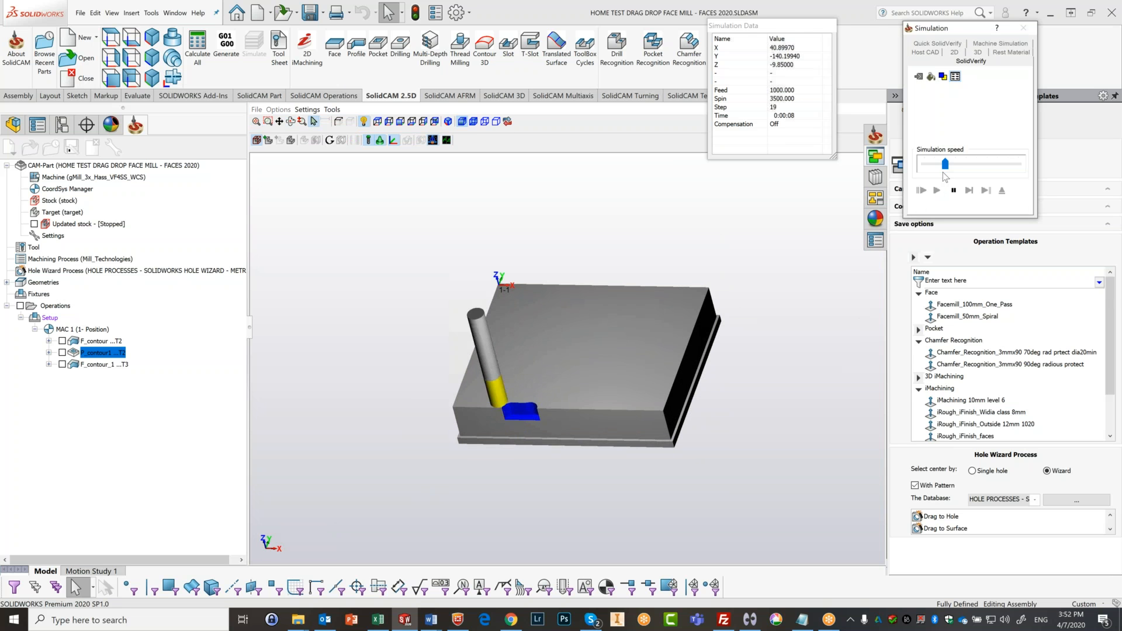
drag(945, 164, 965, 164)
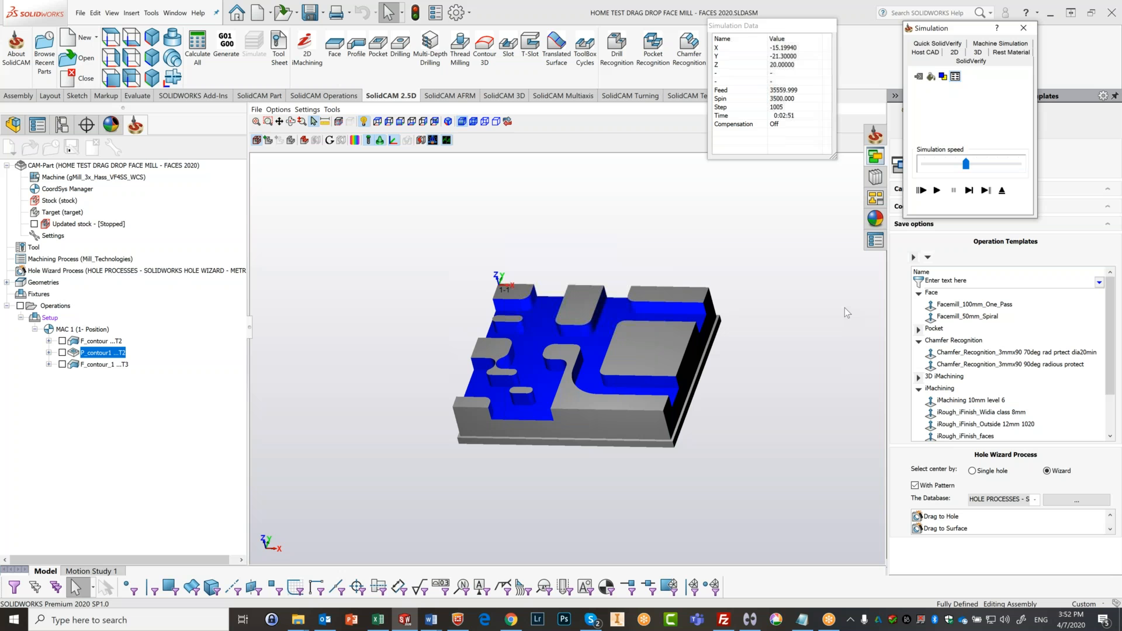
middle_drag(486, 353, 505, 402)
scroll(501, 394, up, 3)
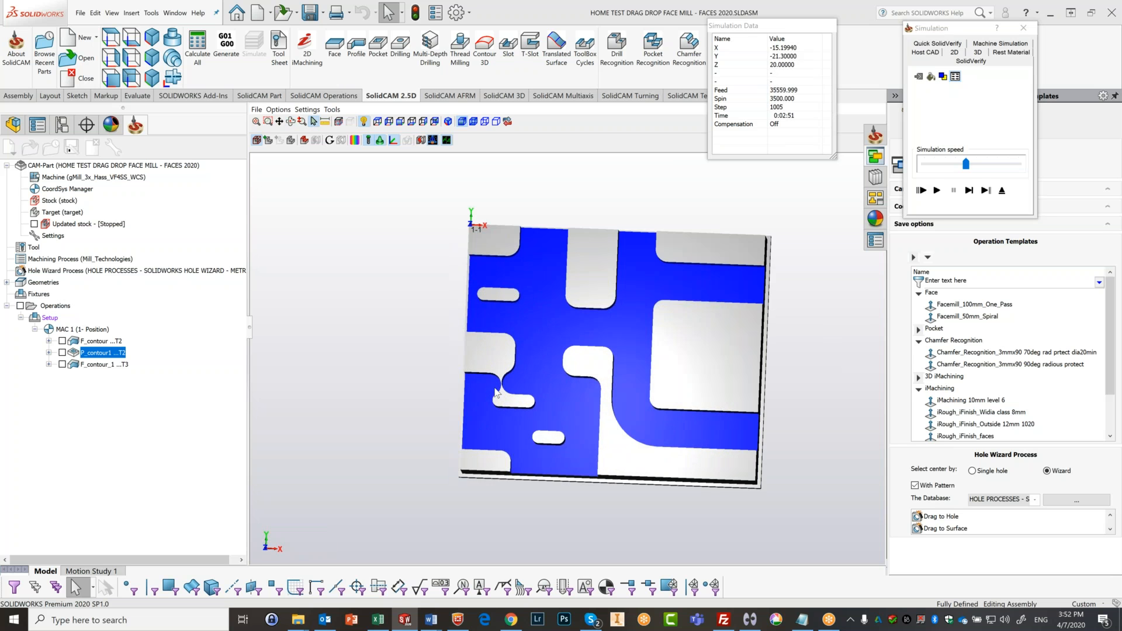
scroll(504, 388, up, 1)
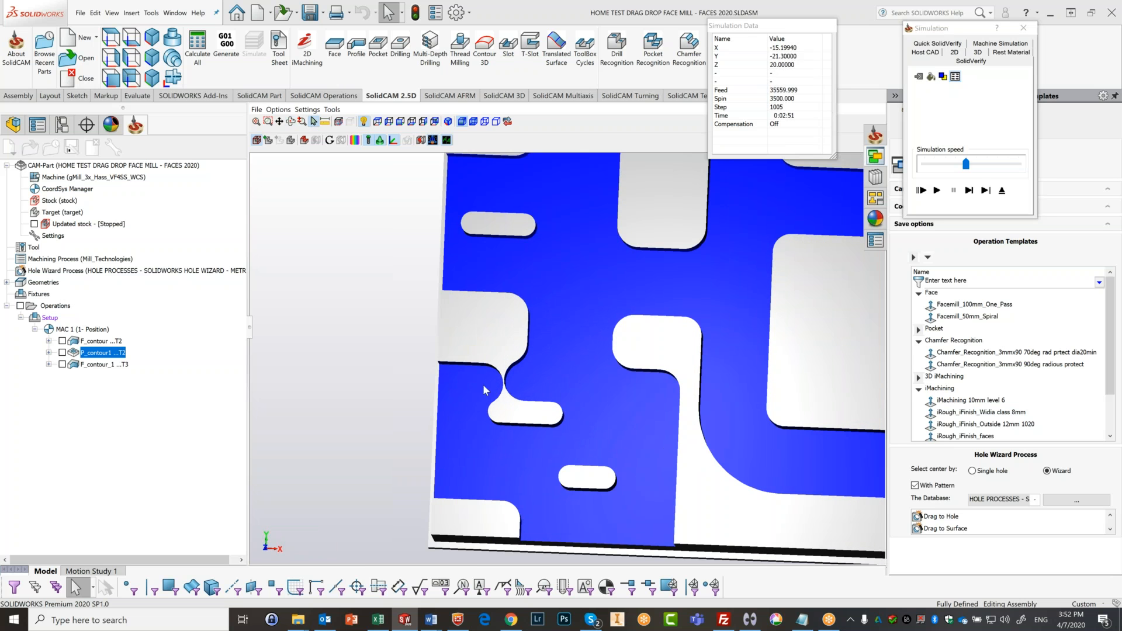
scroll(512, 386, down, 4)
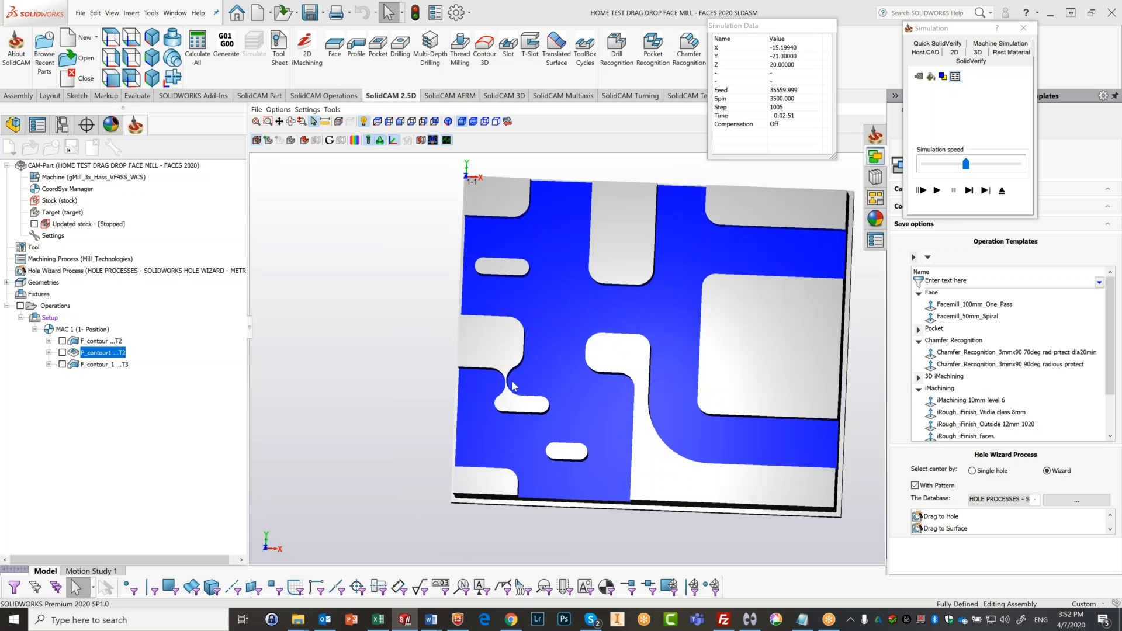
click(1002, 190)
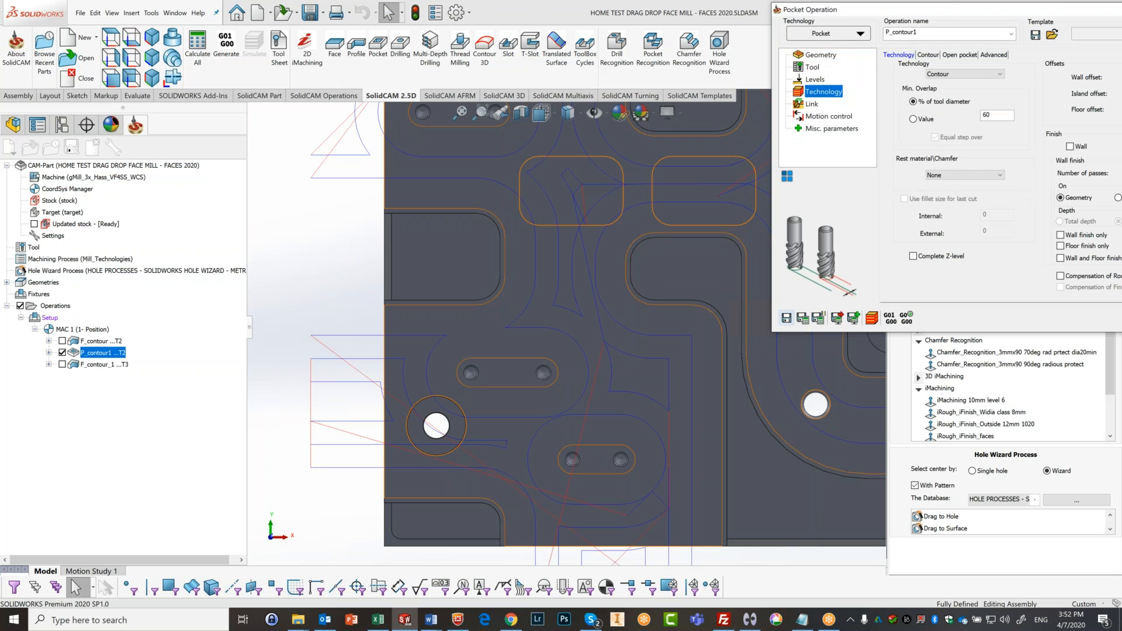
Step: Save and copy the pocket operation, and open the tool selection for the copy
drag(887, 16, 461, 34)
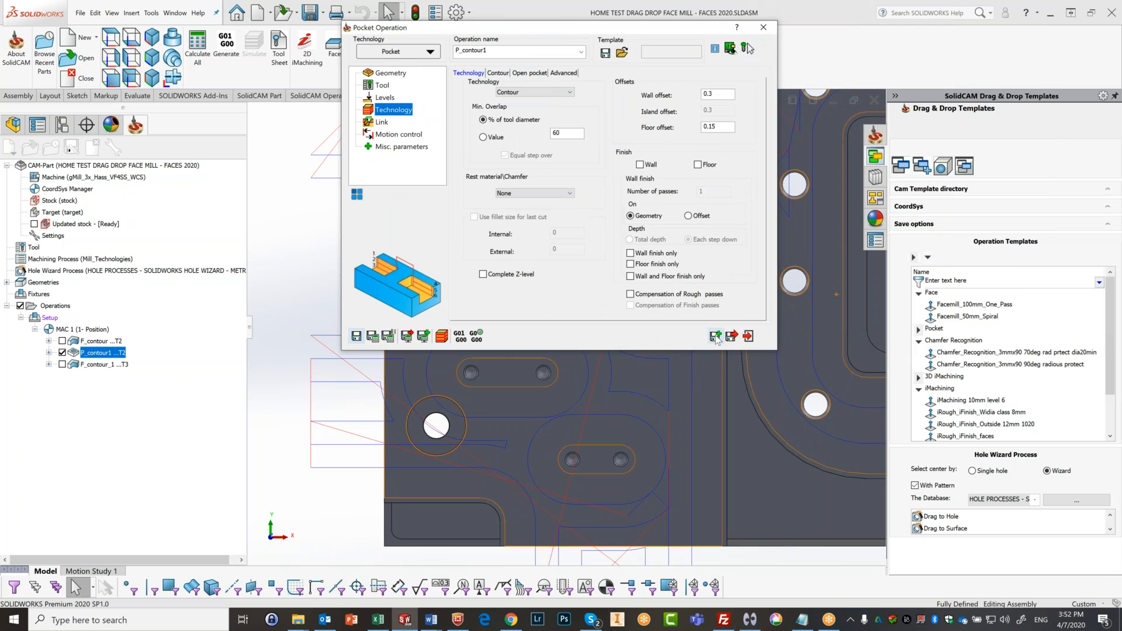
click(715, 337)
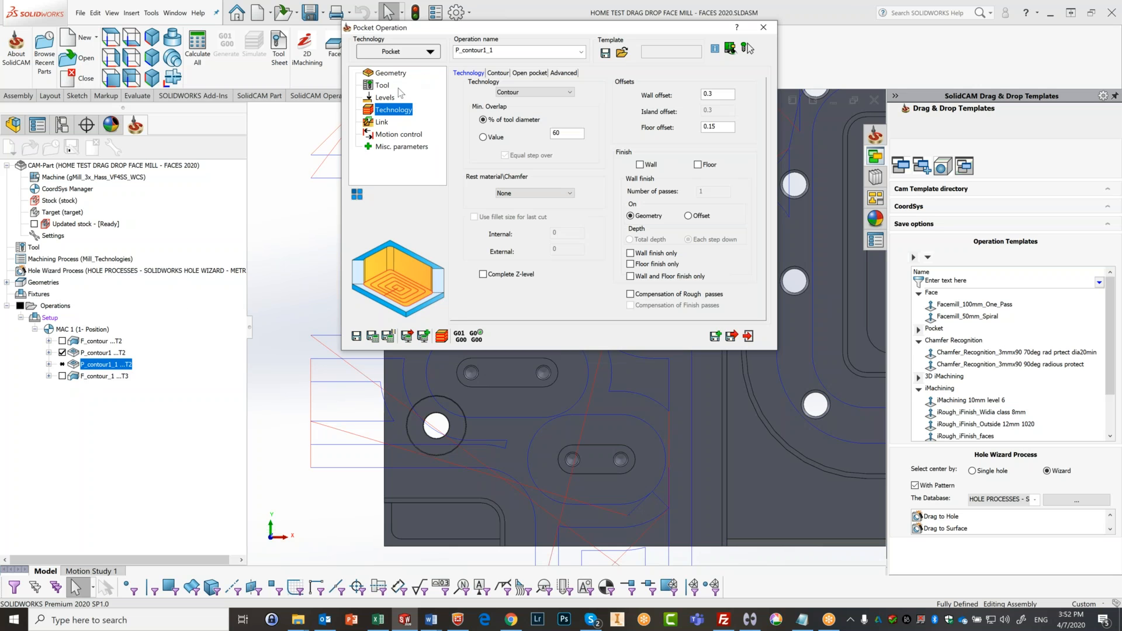
click(381, 86)
click(512, 239)
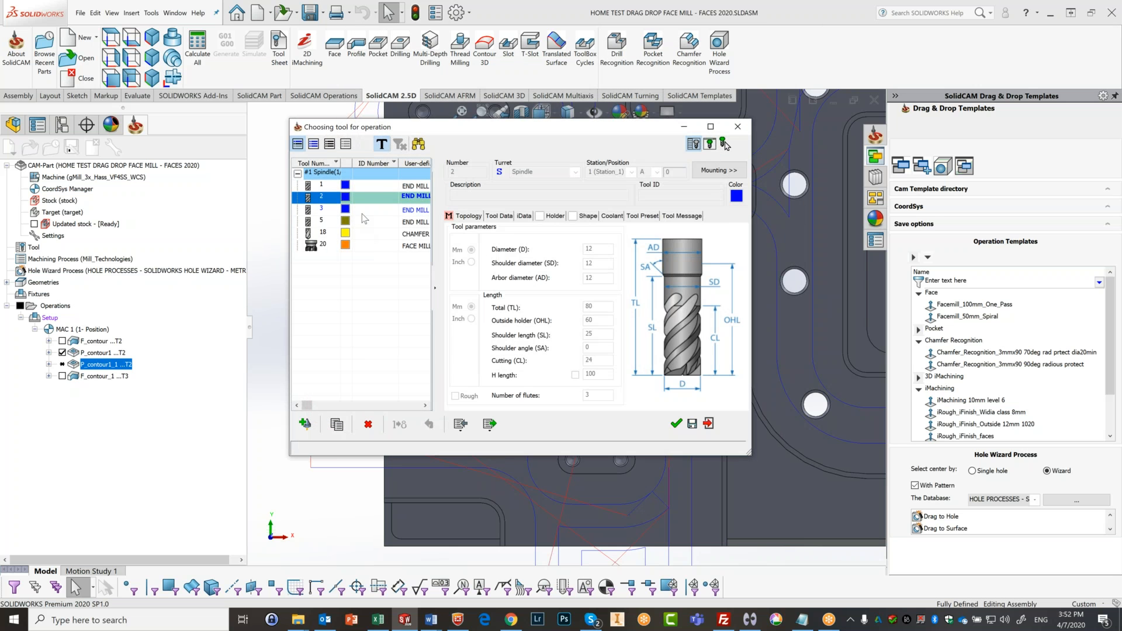
Step: Create a 6 mm end mill with a 12 mm cutting length, check its feed and spin data, and assign it to the copied pocket
click(374, 210)
click(388, 221)
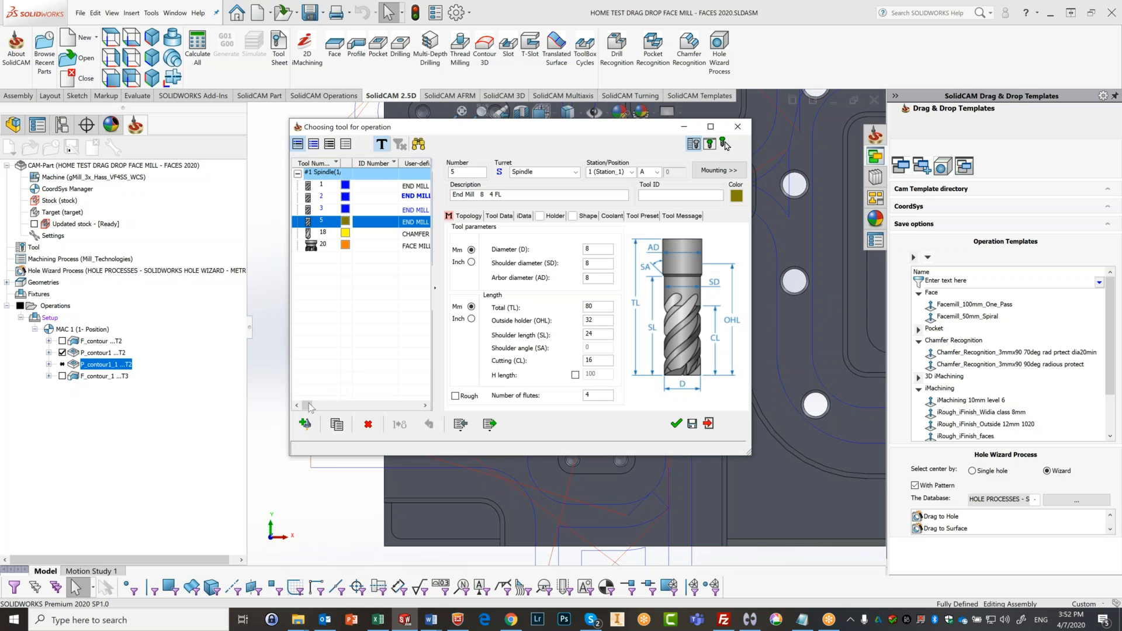
click(304, 424)
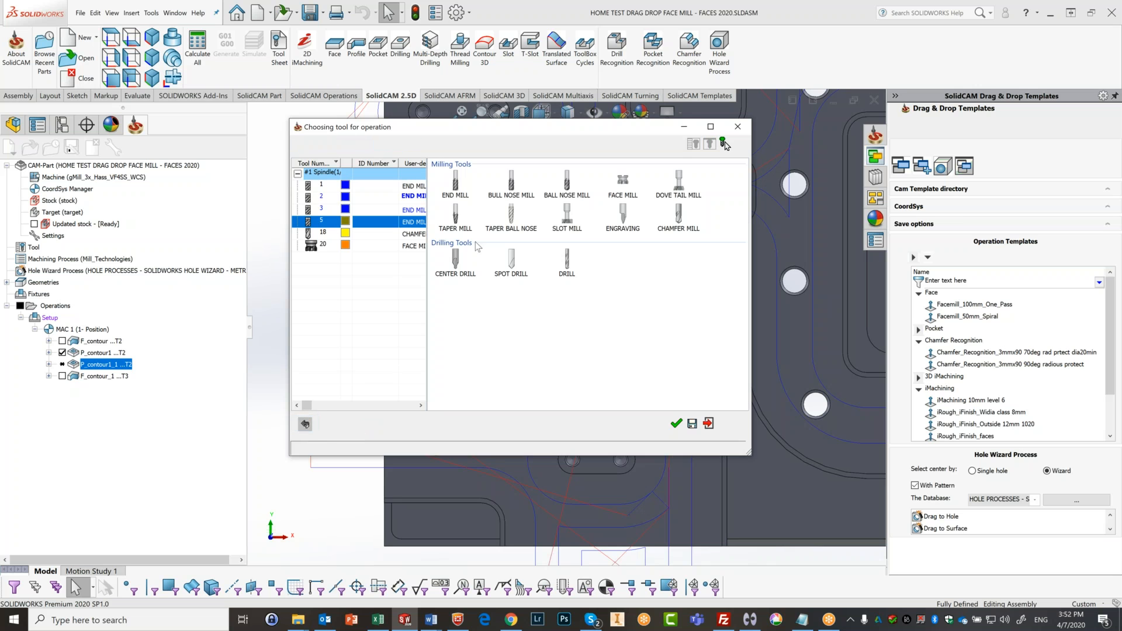
click(456, 196)
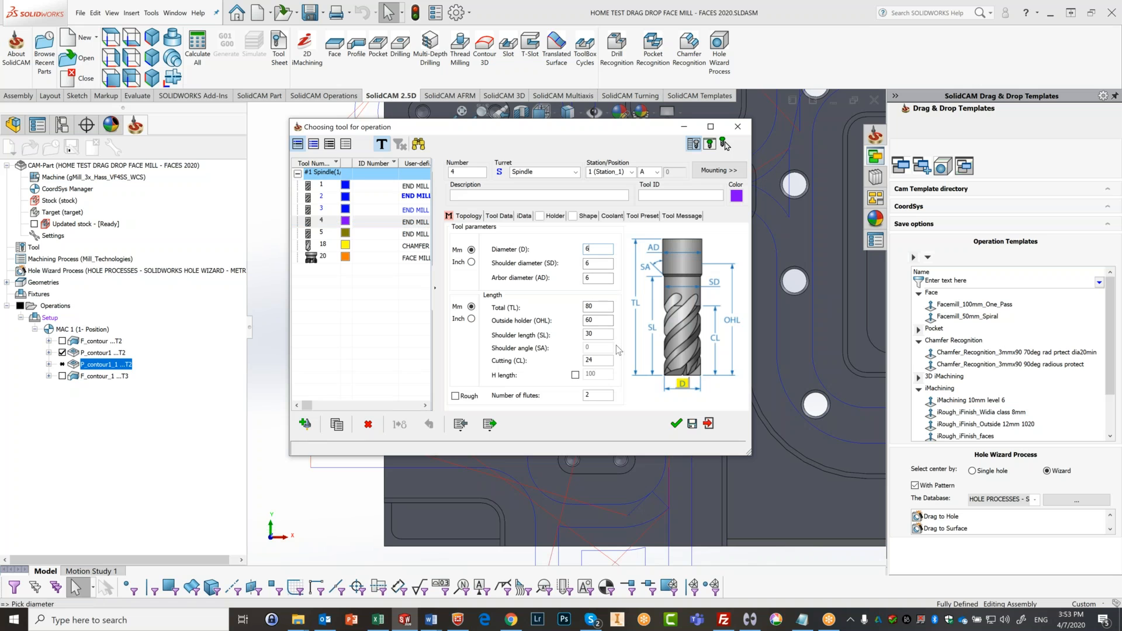
double_click(590, 359)
text(1)
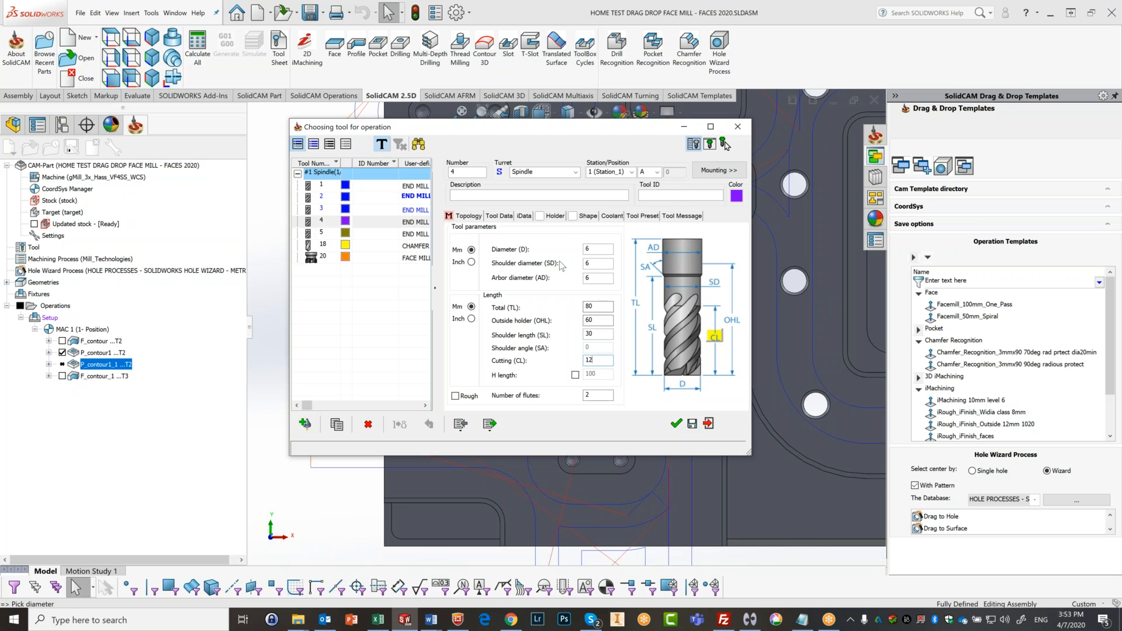
click(499, 216)
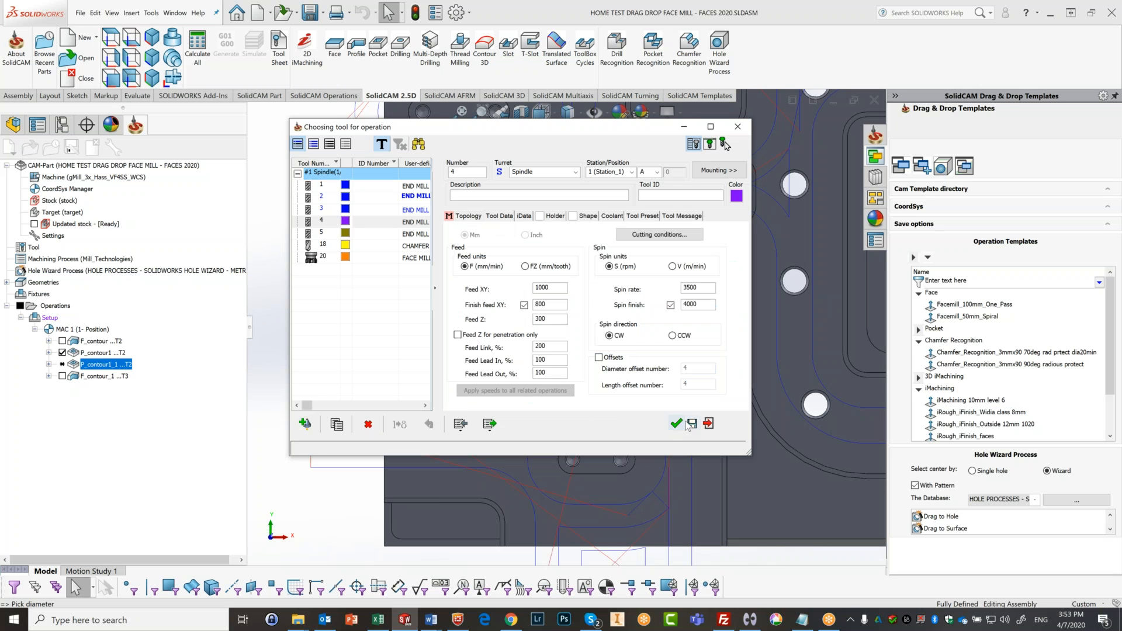
click(676, 424)
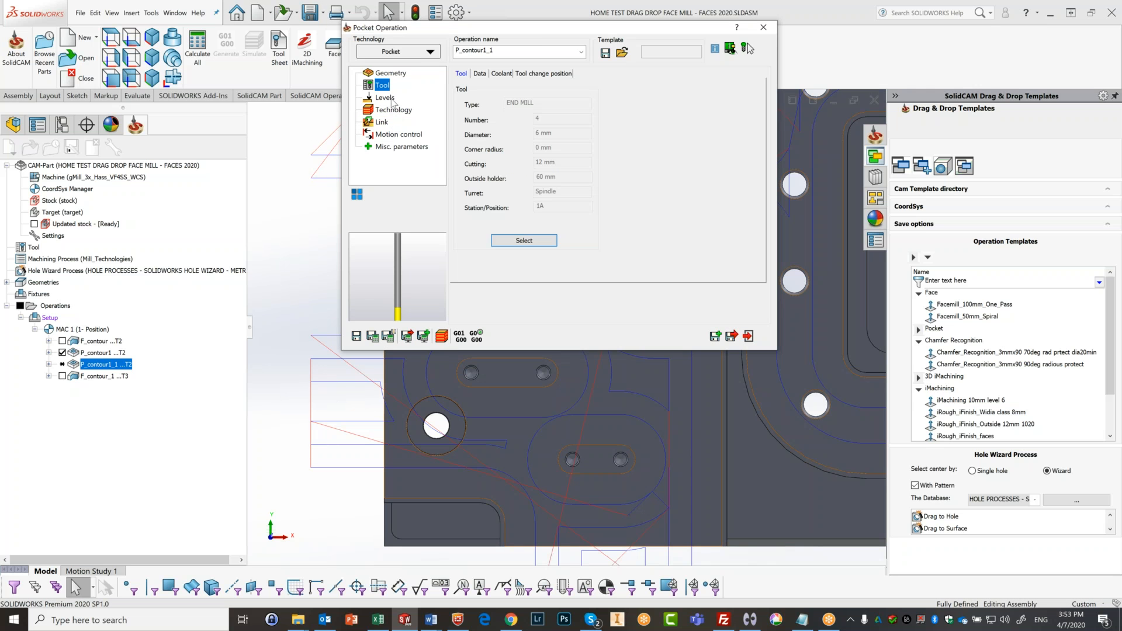
Step: Set the copied pocket operation's step down to 3
click(391, 99)
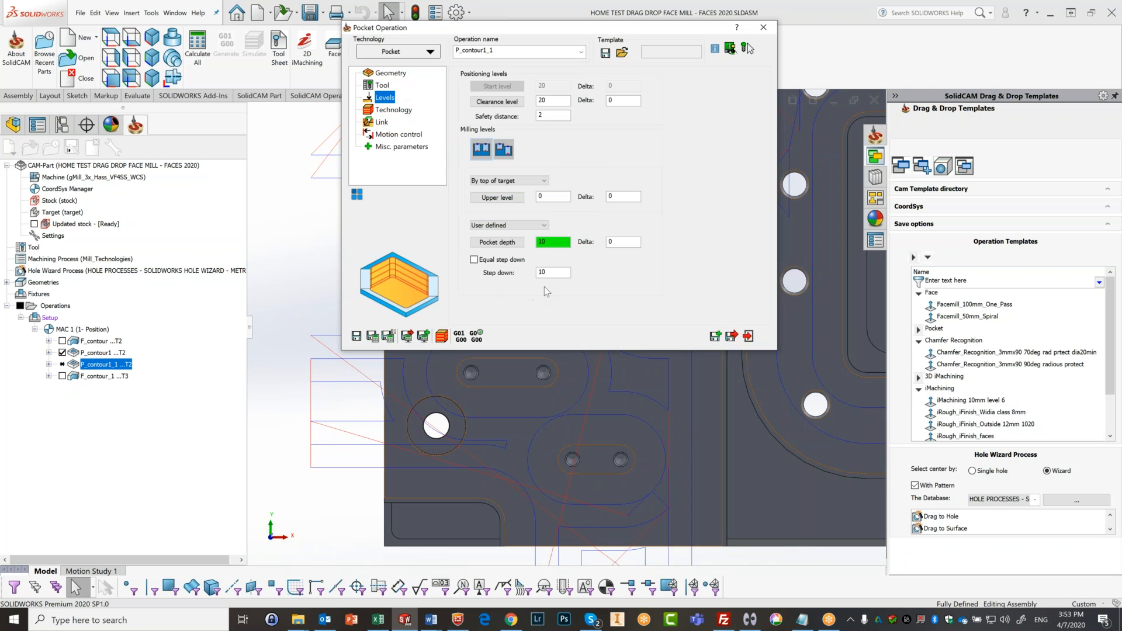
double_click(549, 271)
text(3)
Step: Enable Rest machining for the copied pocket with separate areas and a previous tool diameter of 12
click(394, 110)
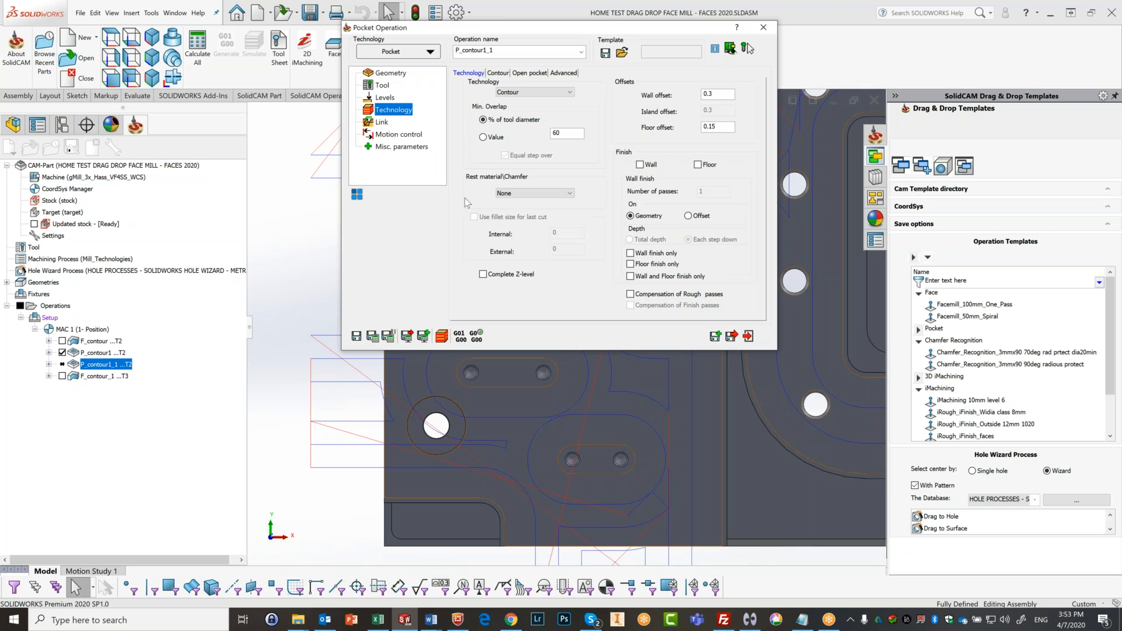
click(523, 193)
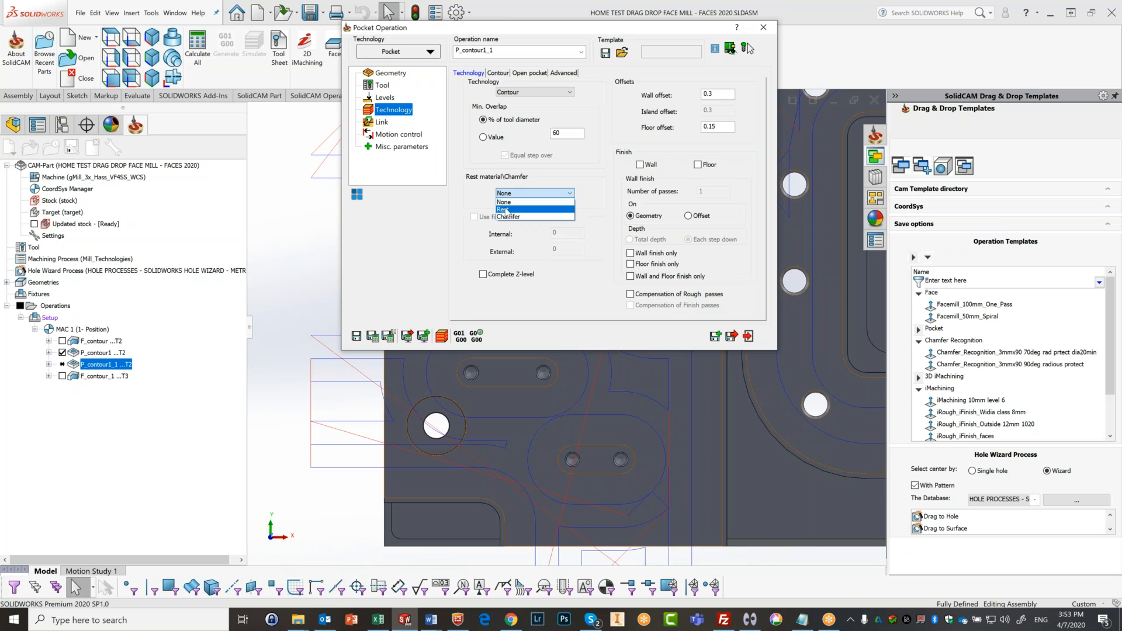
click(506, 210)
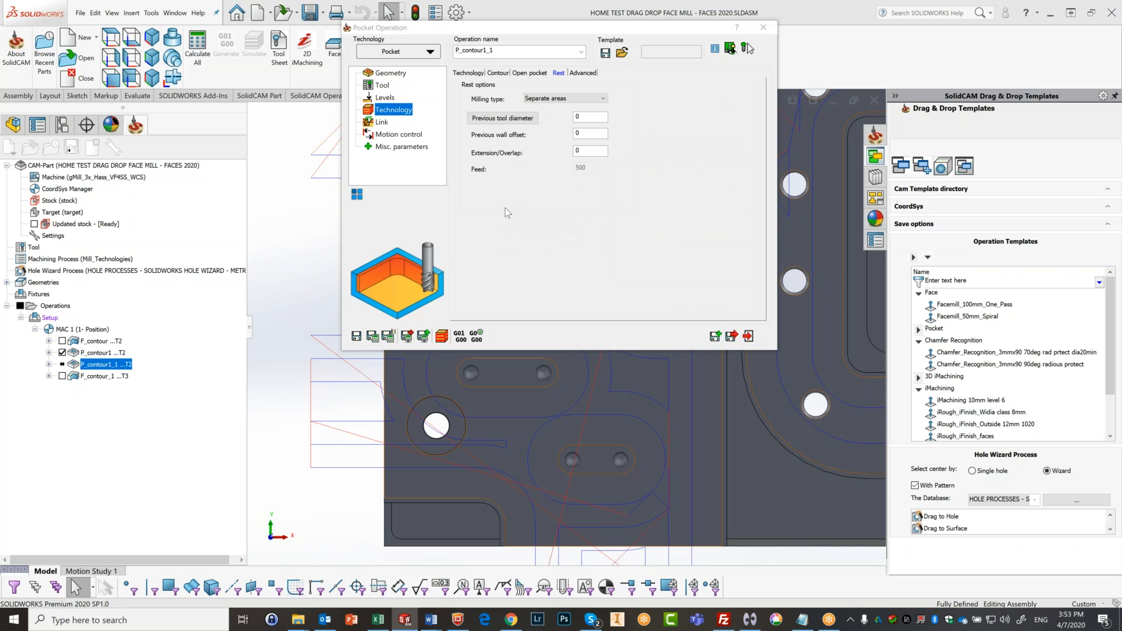
click(593, 116)
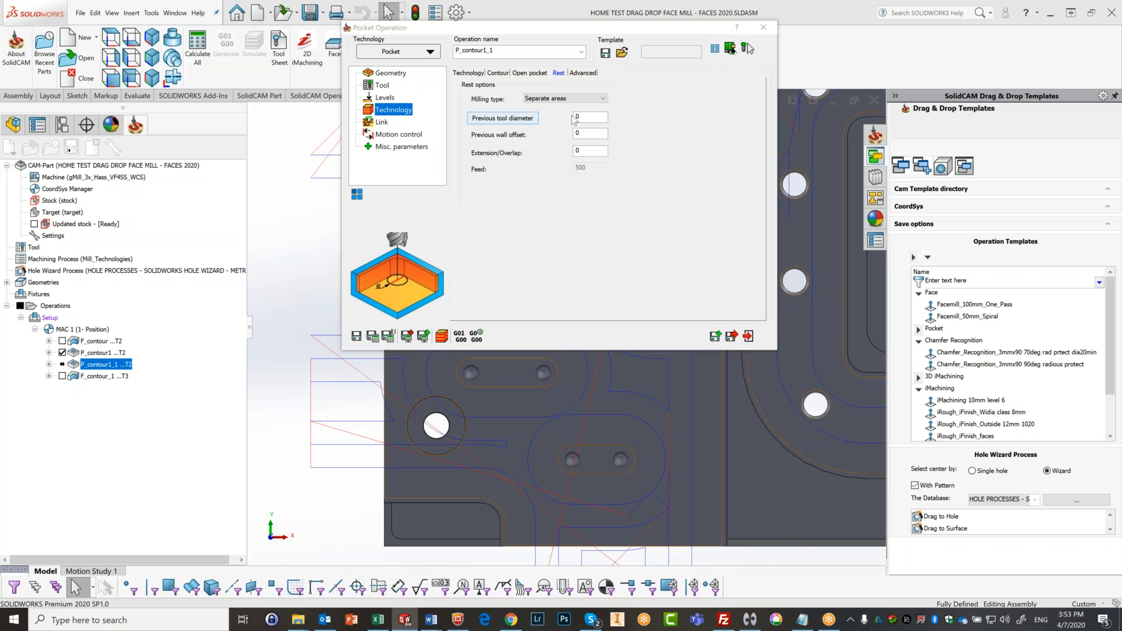
drag(586, 117, 544, 118)
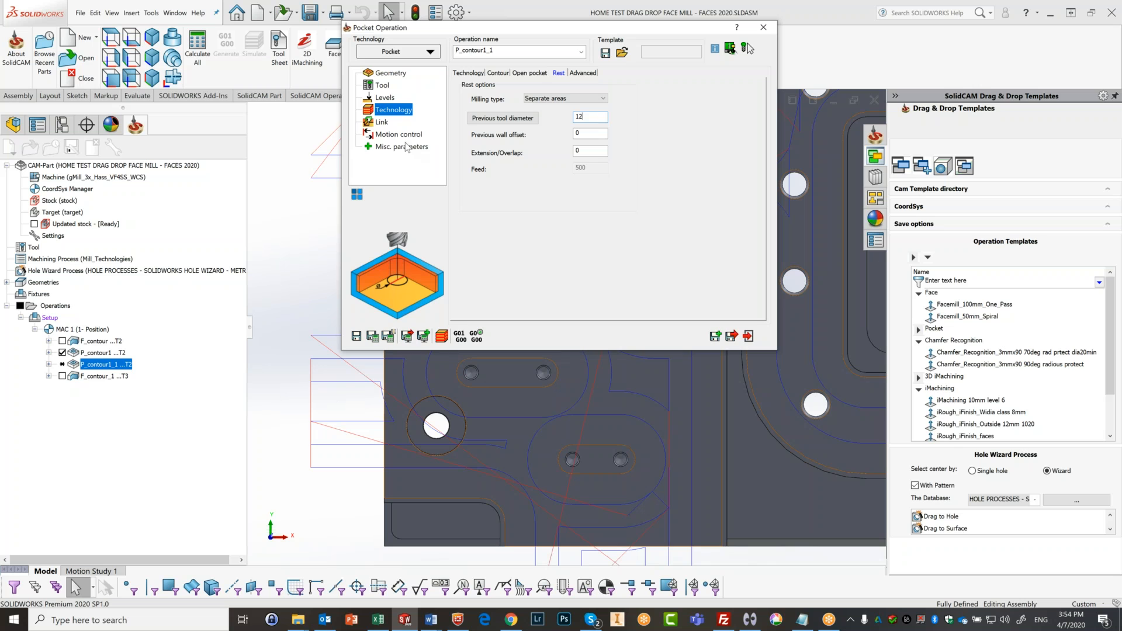
Step: Set the copied pocket's lead-in to Arc, keeping the lead-out the same as the lead-in
click(383, 122)
click(518, 208)
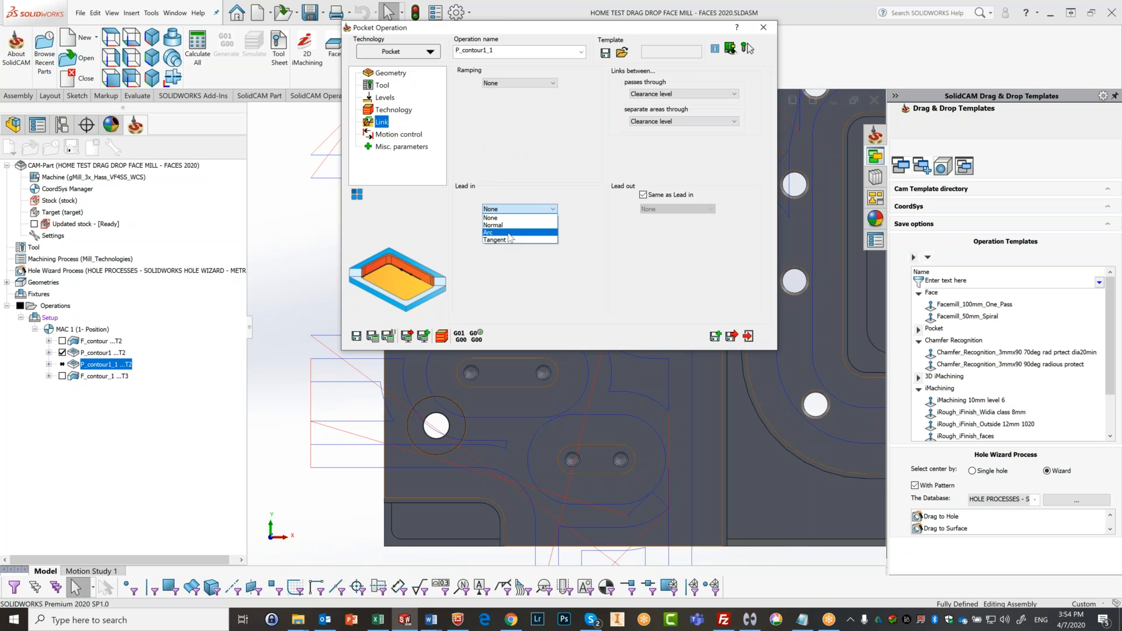
click(509, 233)
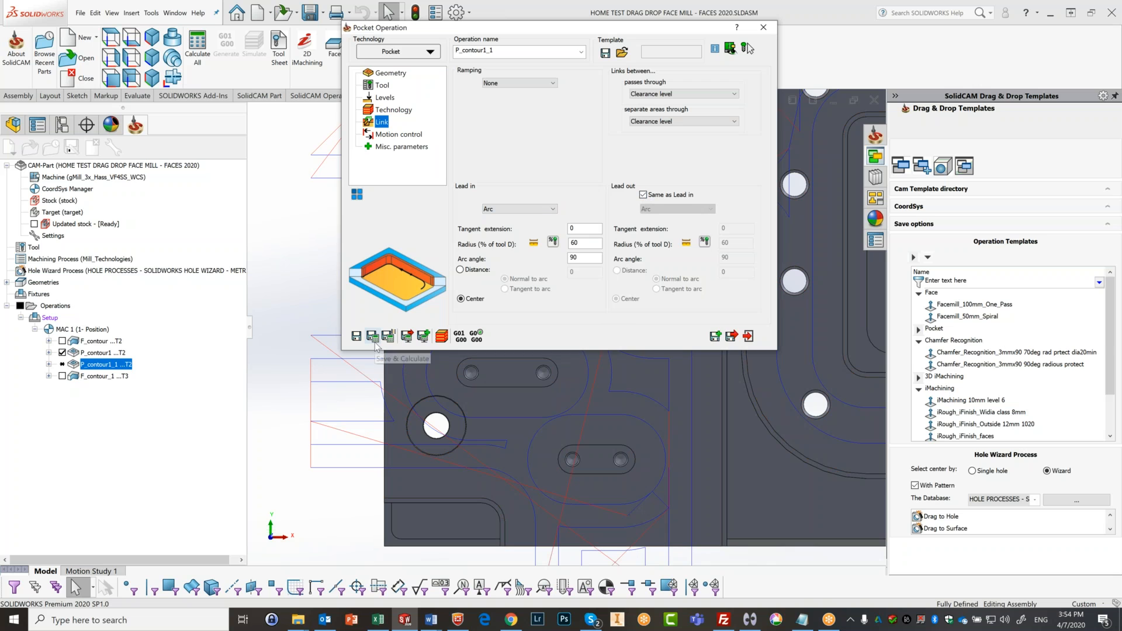
Step: Hide the original pocket's tool path, save and calculate the copied pocket, and inspect its new tool path
click(62, 353)
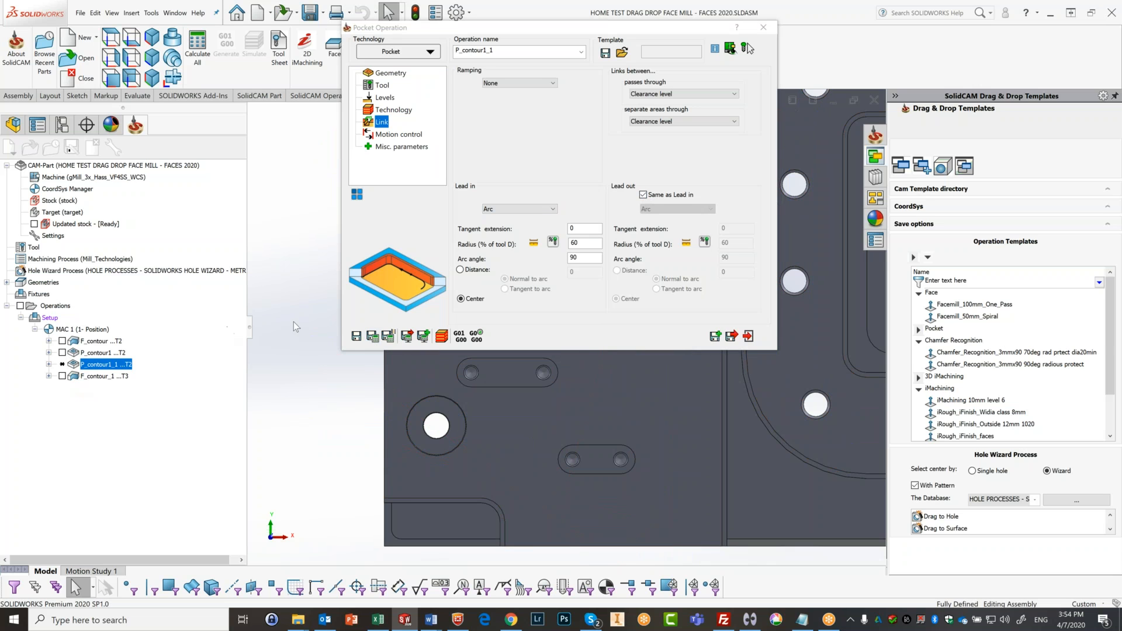
click(373, 337)
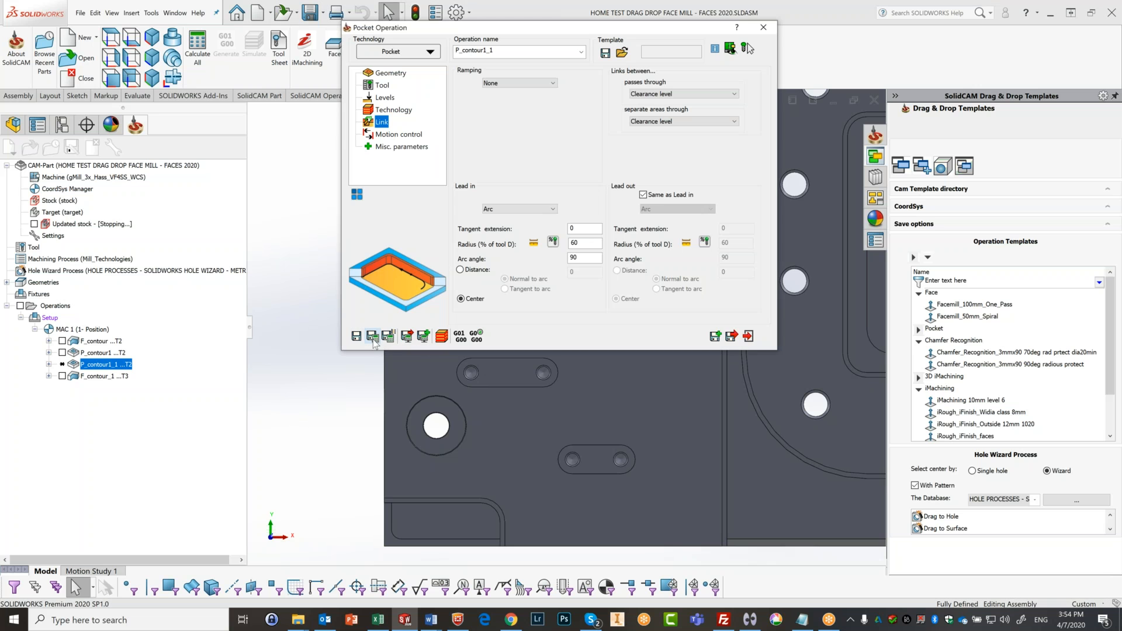
drag(538, 26, 850, 47)
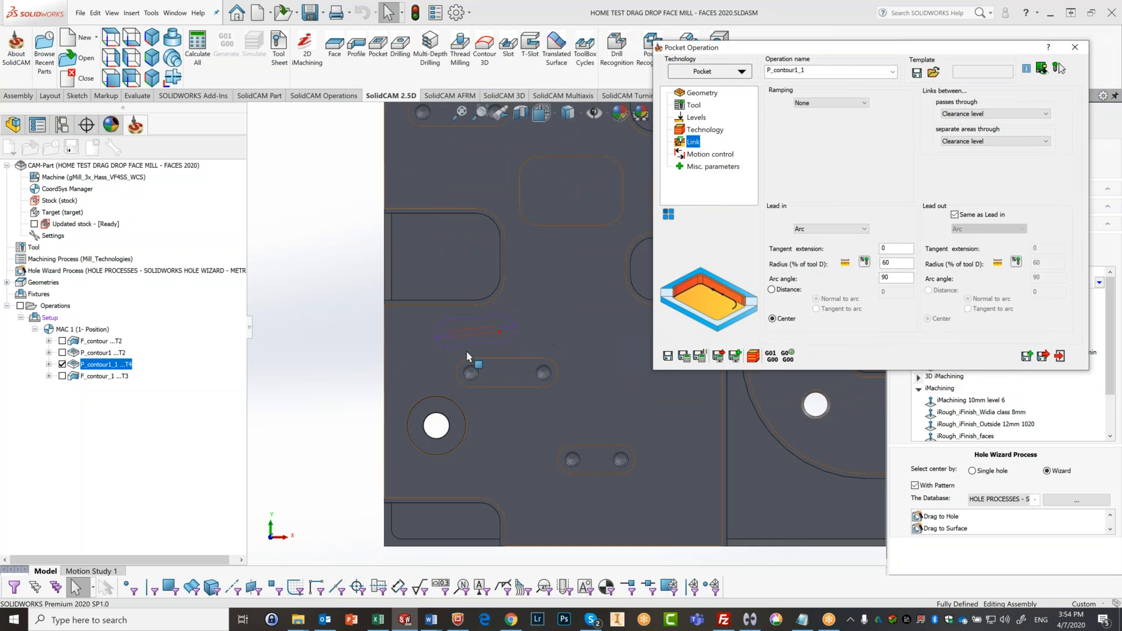
scroll(468, 357, down, 4)
scroll(510, 323, up, 3)
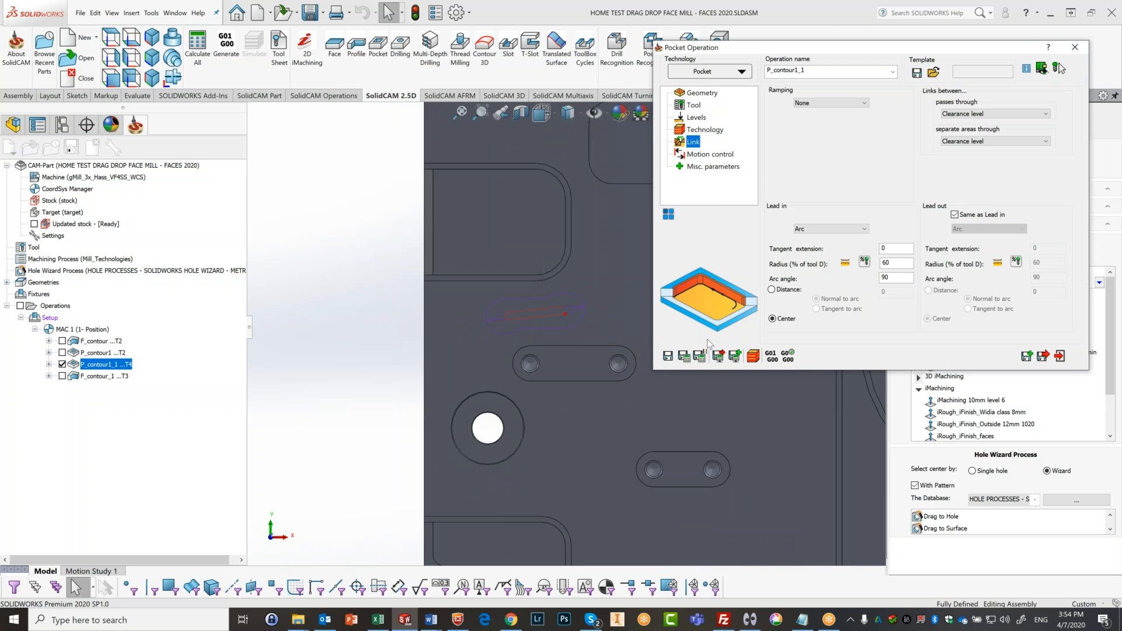
Step: Simulate the copied pocket in SolidVerify, advancing the tool through its first moves one step at a time
click(749, 352)
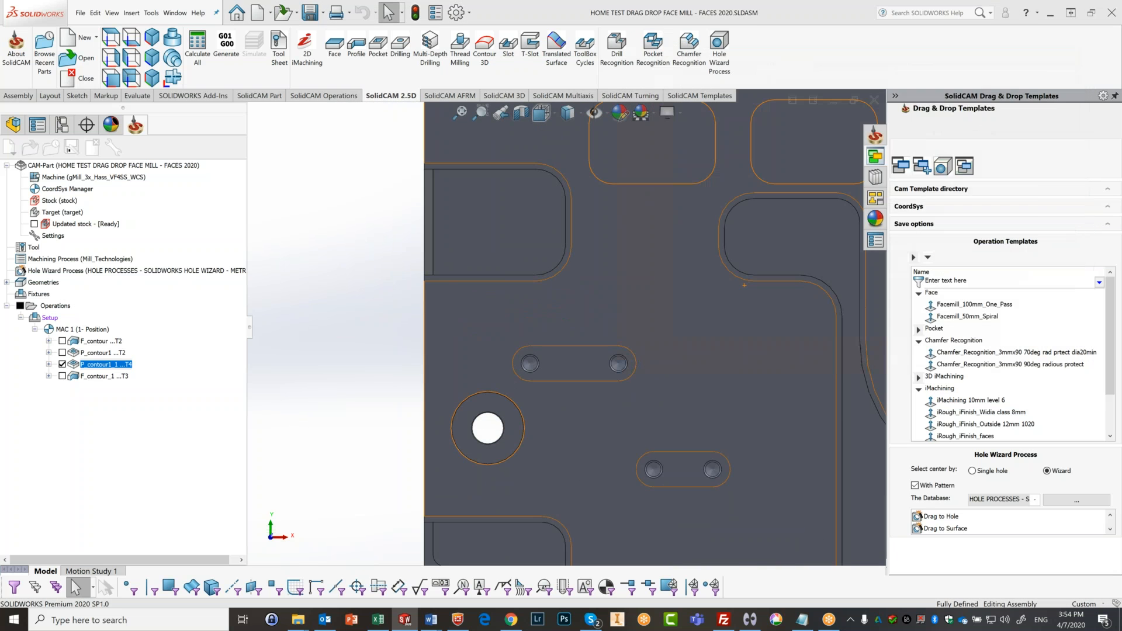
middle_drag(746, 304, 728, 260)
scroll(725, 259, up, 3)
scroll(640, 243, down, 3)
scroll(526, 286, down, 2)
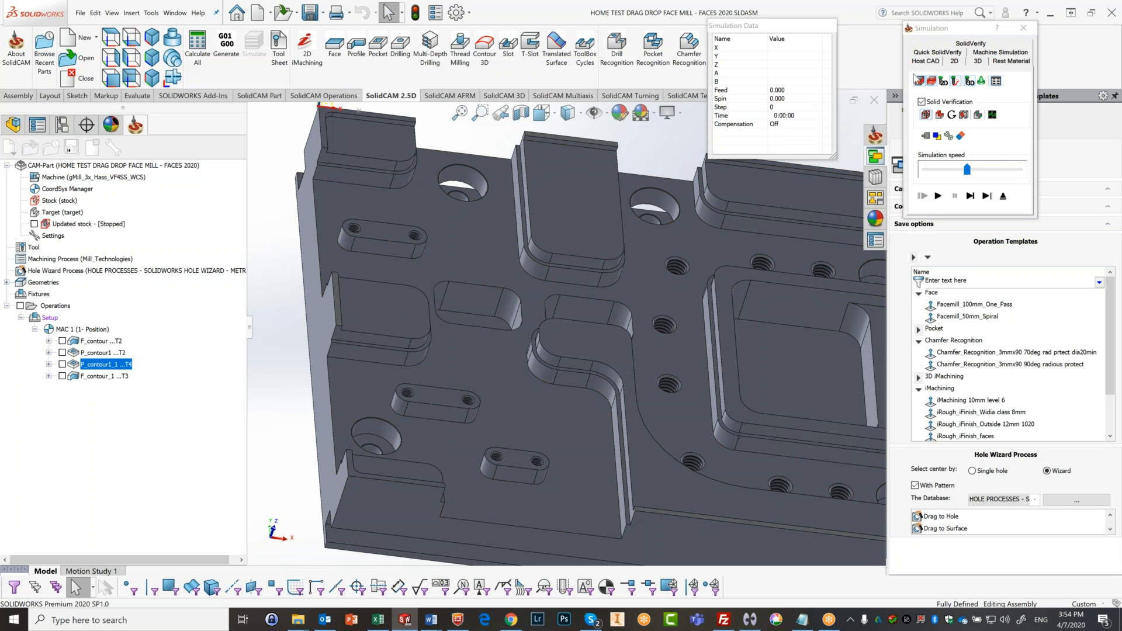
click(964, 46)
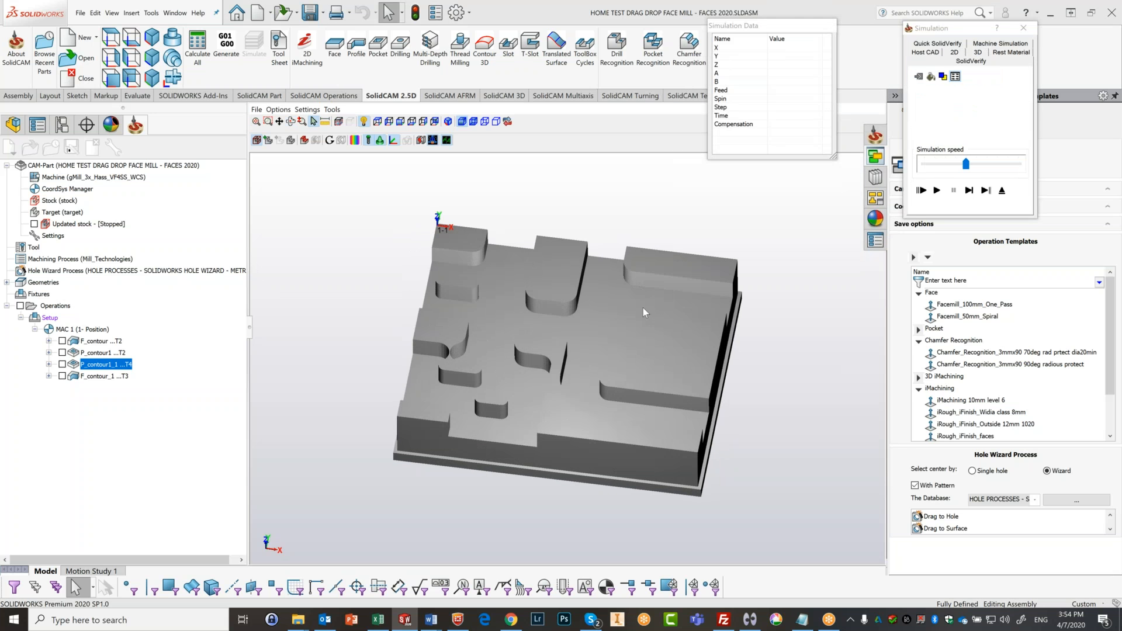
click(969, 190)
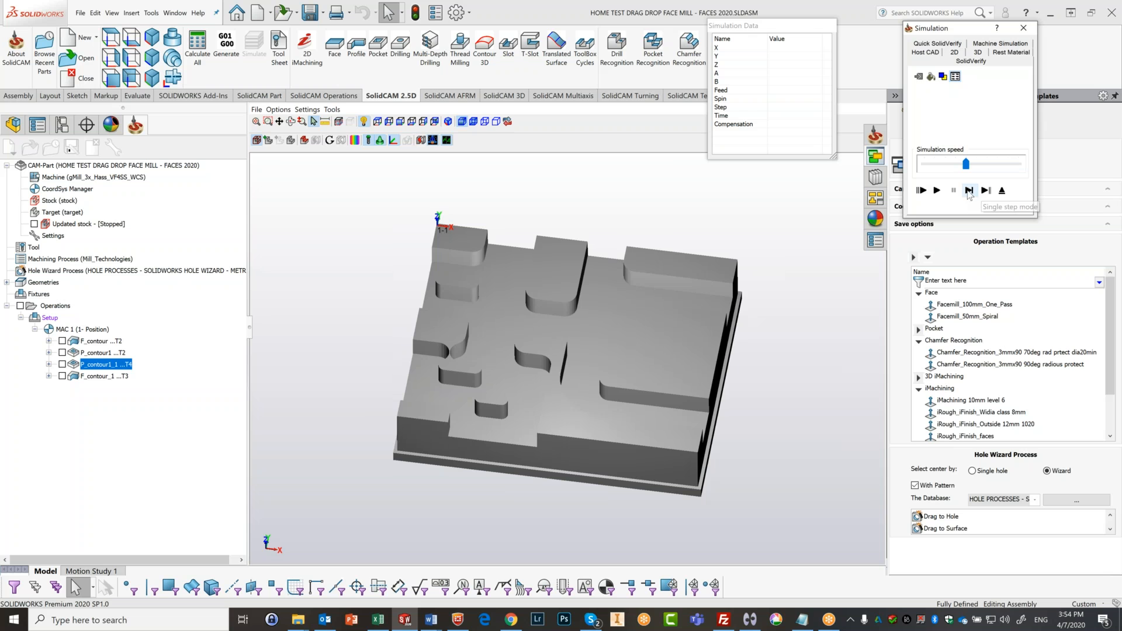
click(969, 194)
click(969, 194)
click(969, 194)
click(968, 193)
click(969, 193)
click(968, 193)
click(968, 193)
click(969, 194)
click(968, 194)
click(968, 193)
click(968, 193)
click(968, 194)
click(968, 193)
click(969, 193)
click(969, 194)
click(969, 193)
click(969, 190)
click(968, 190)
Step: Play the remaining simulation at minimum speed, raise the speed to finish it, and exit the simulation
drag(966, 164, 907, 181)
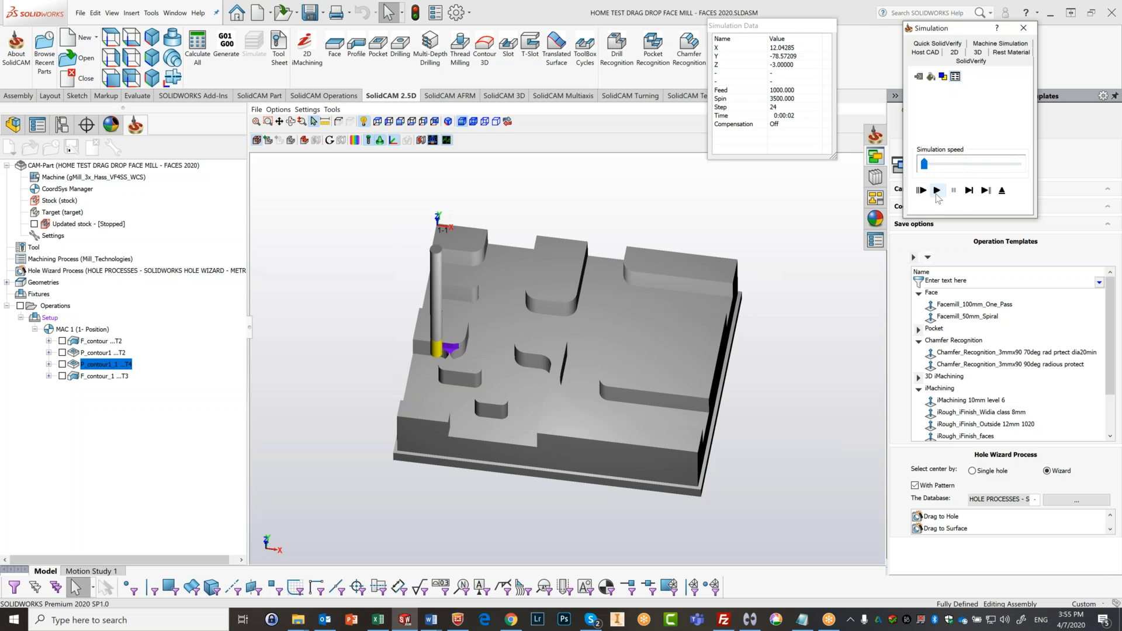
click(936, 190)
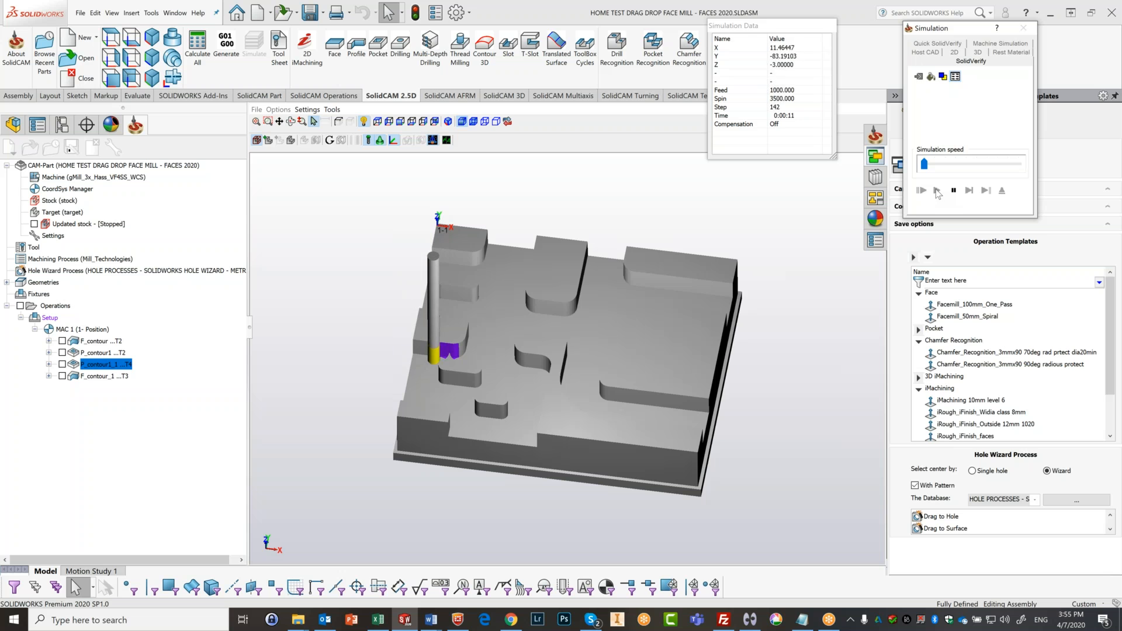
drag(926, 167, 946, 167)
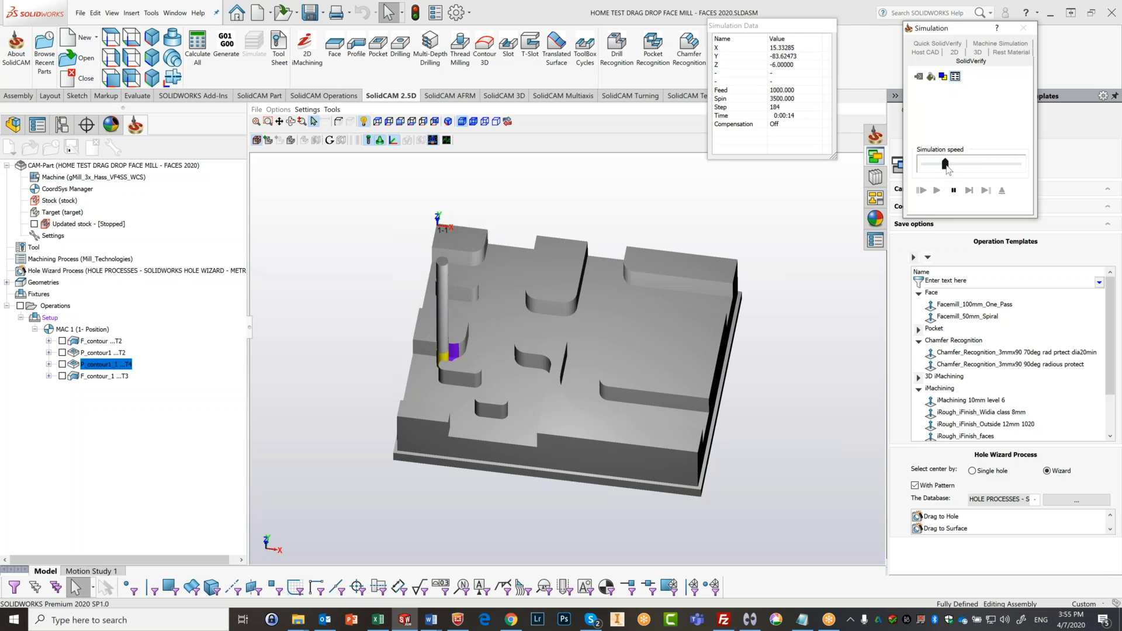
drag(947, 169, 967, 170)
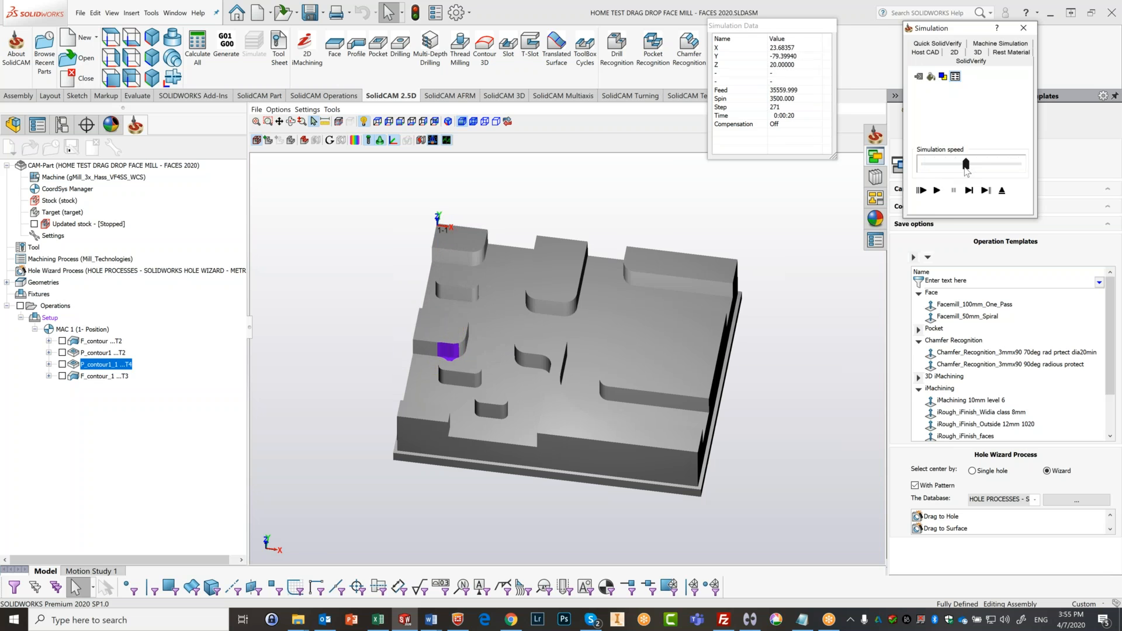
click(1002, 191)
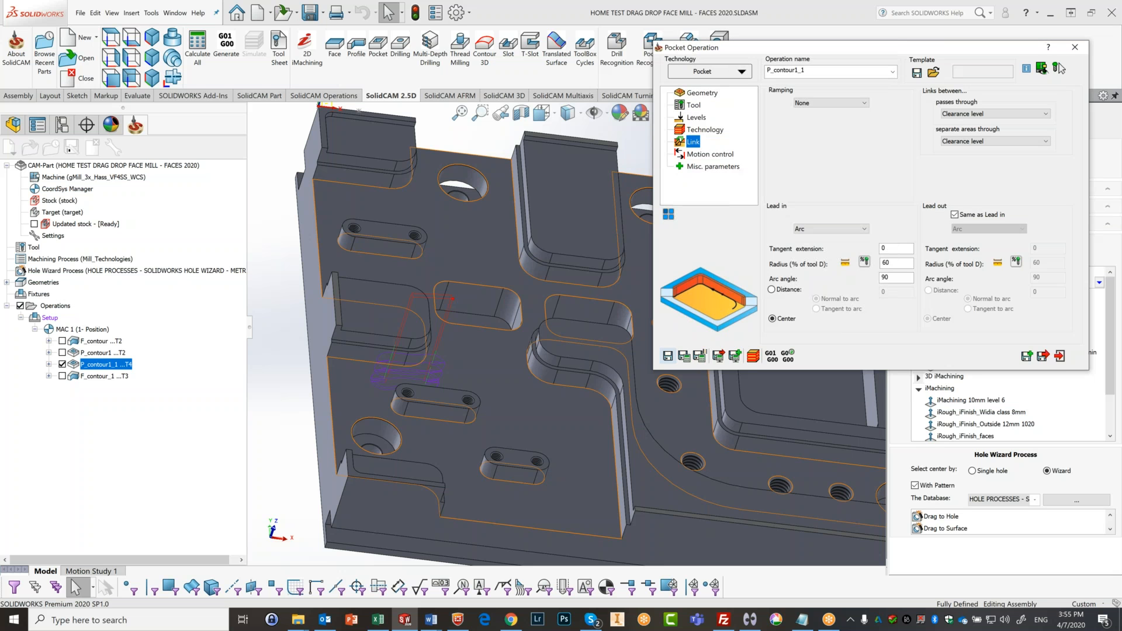
Step: Change the pocket's rest material option to None and enable cutting only the rest material in its geometry settings
click(707, 131)
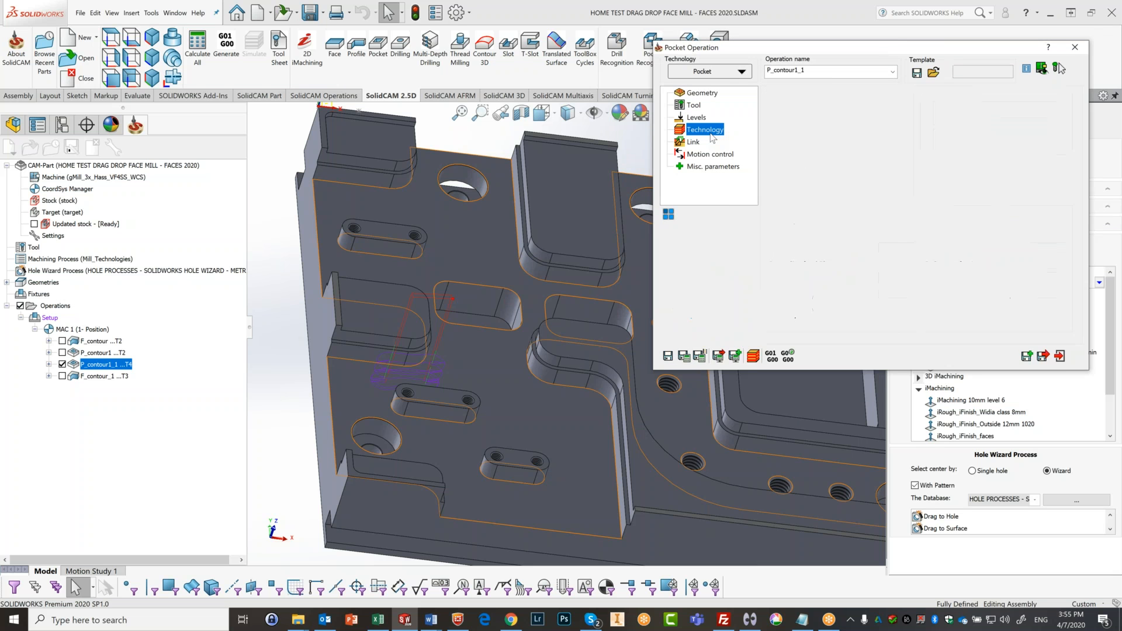
click(770, 93)
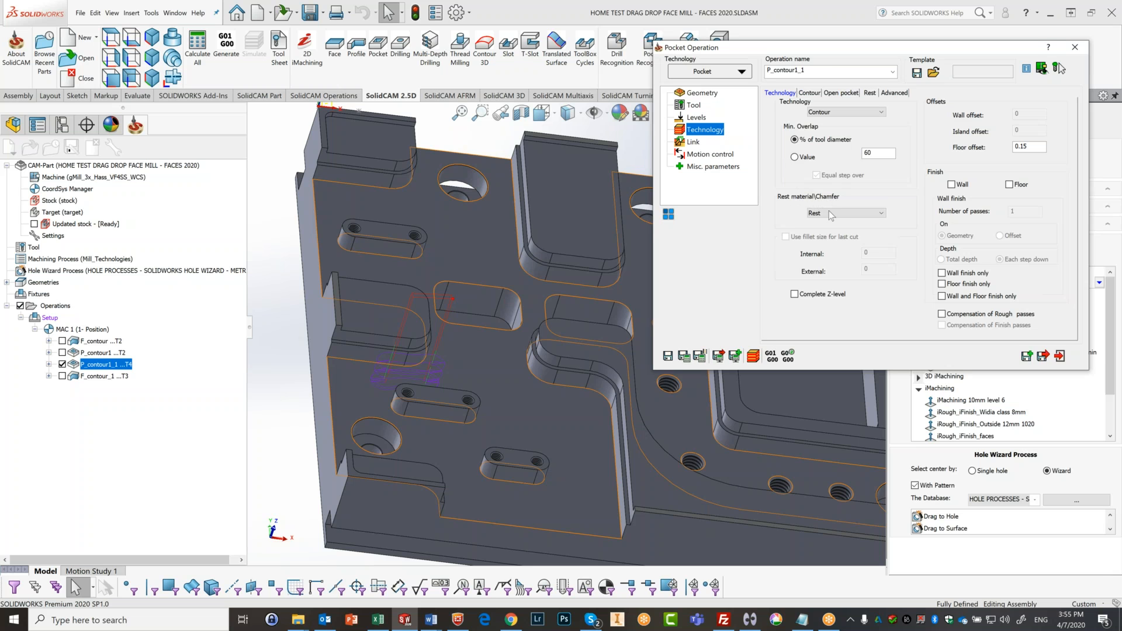
click(832, 214)
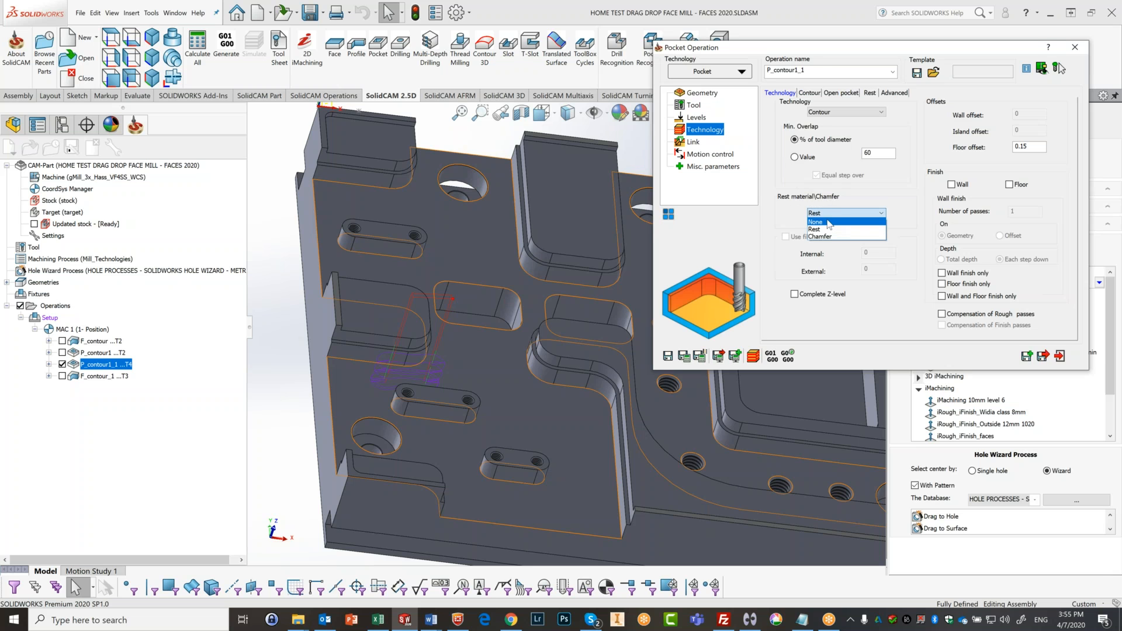
click(828, 222)
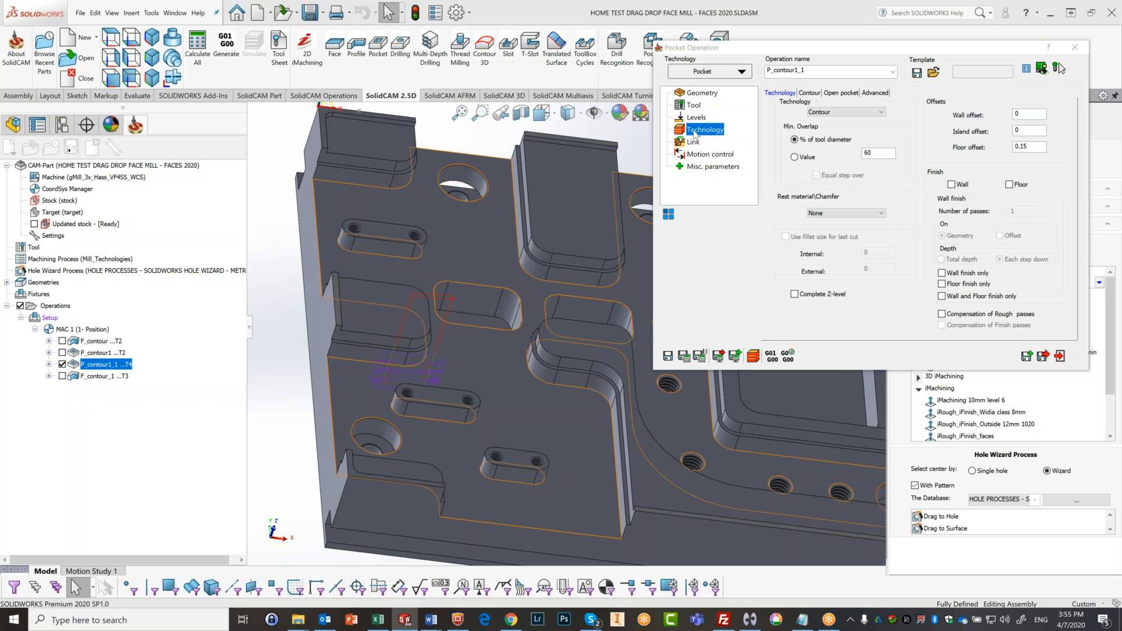
click(701, 93)
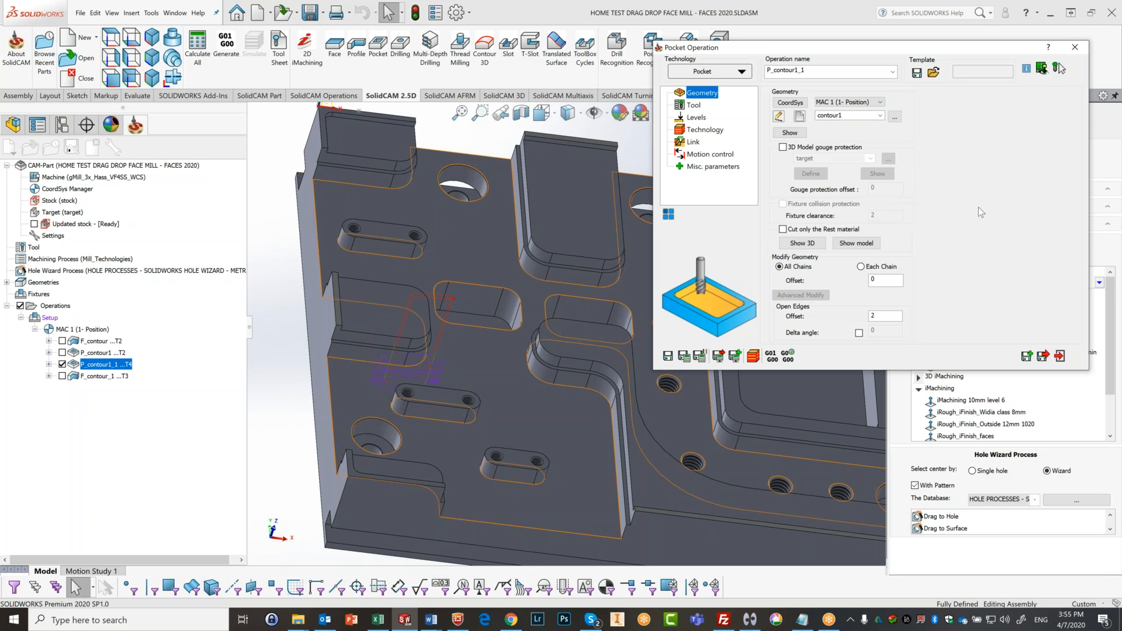
click(782, 230)
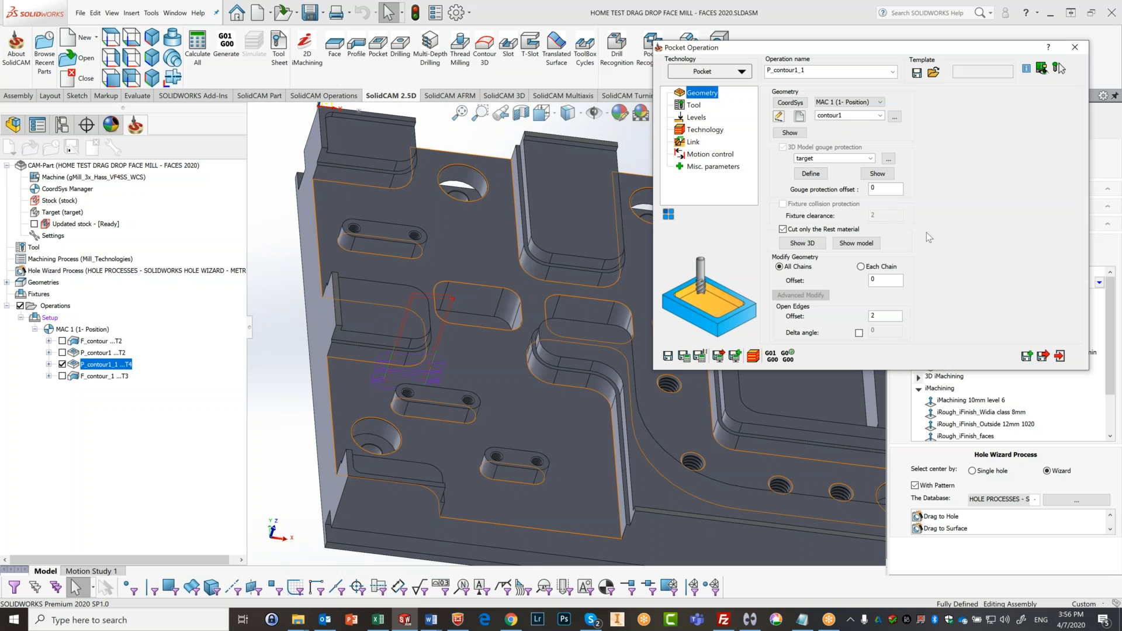
Step: Show the rest material model and examine the leftover material in the narrow gap between the islands
click(854, 244)
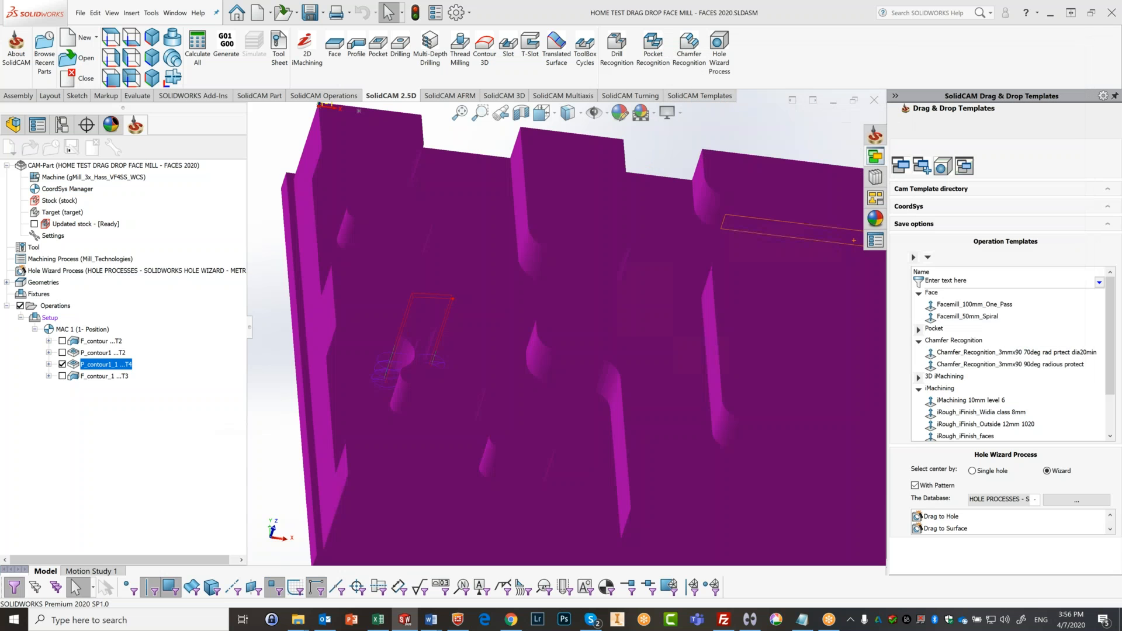
middle_drag(619, 289, 574, 304)
scroll(355, 394, down, 4)
scroll(463, 358, up, 5)
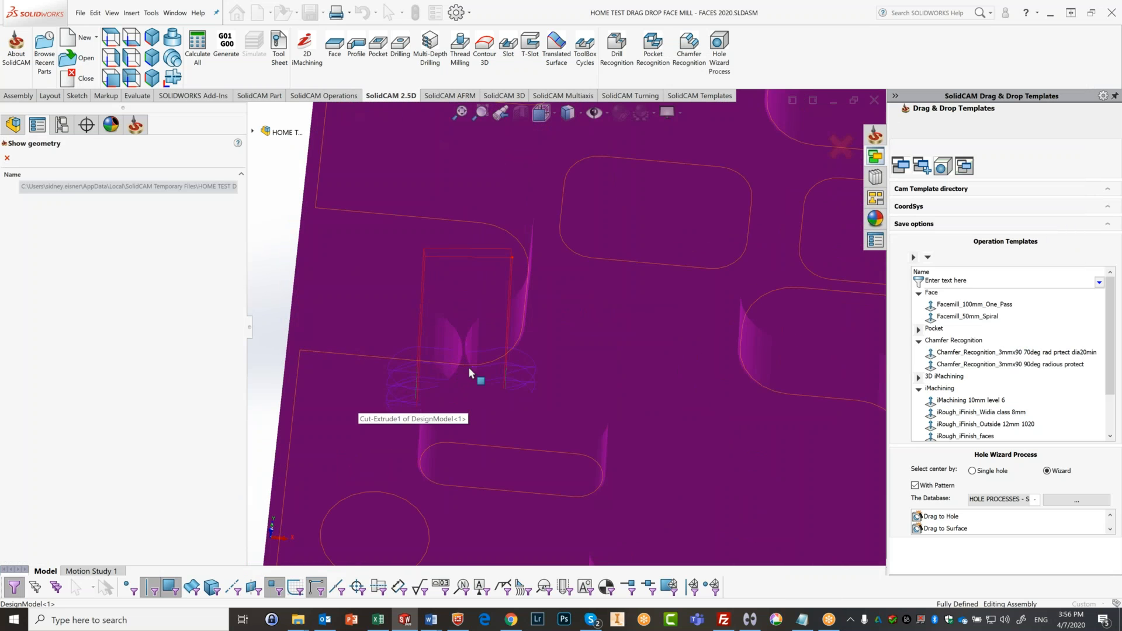
Step: Close the rest material model and recalculate the copied pocket with a wall offset of 0.3
scroll(586, 355, up, 2)
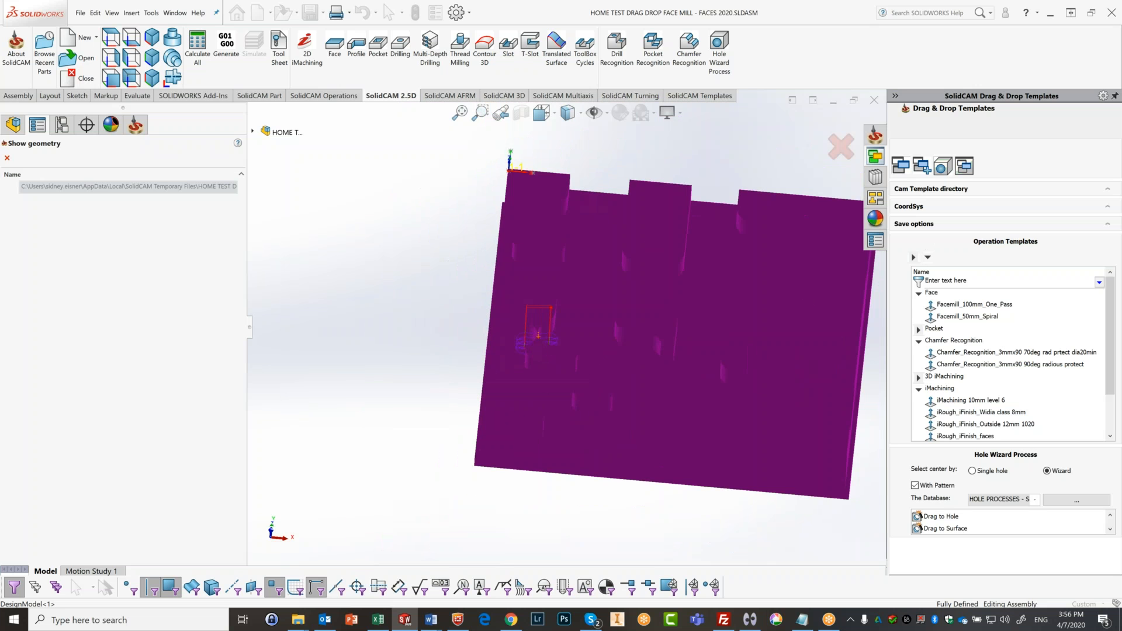
click(7, 158)
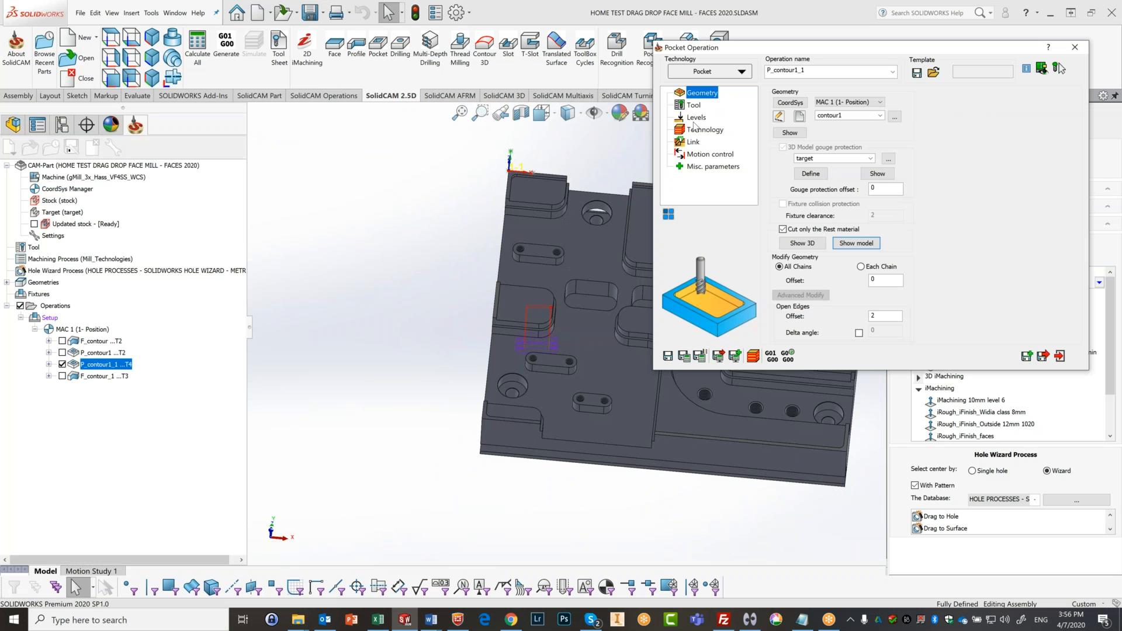
click(695, 127)
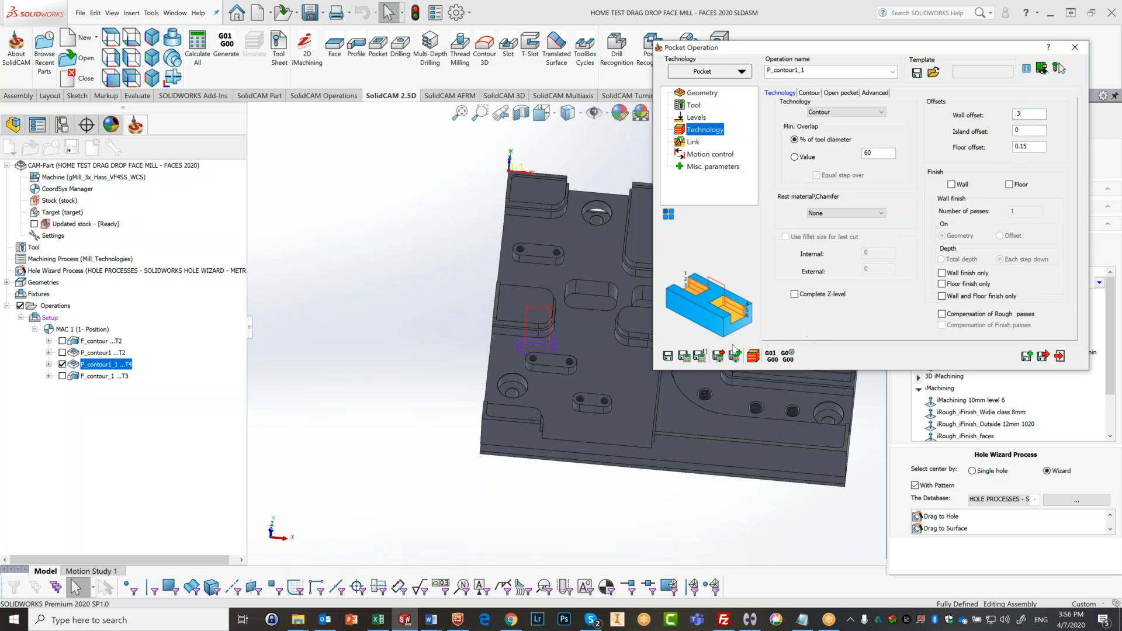
click(687, 358)
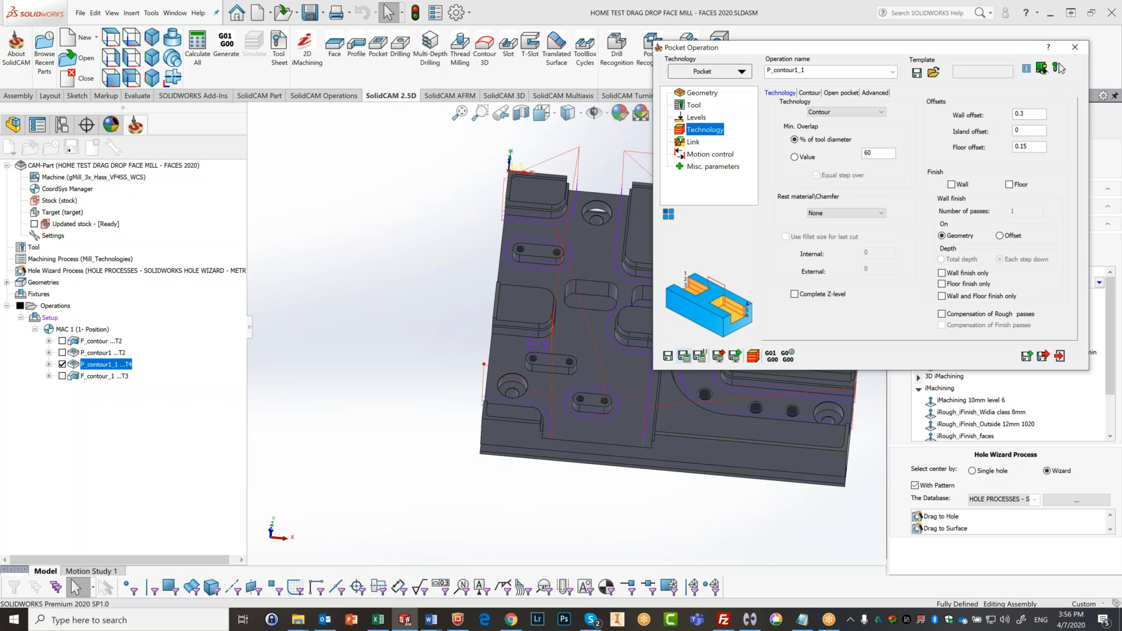
drag(767, 50, 945, 10)
scroll(727, 225, down, 4)
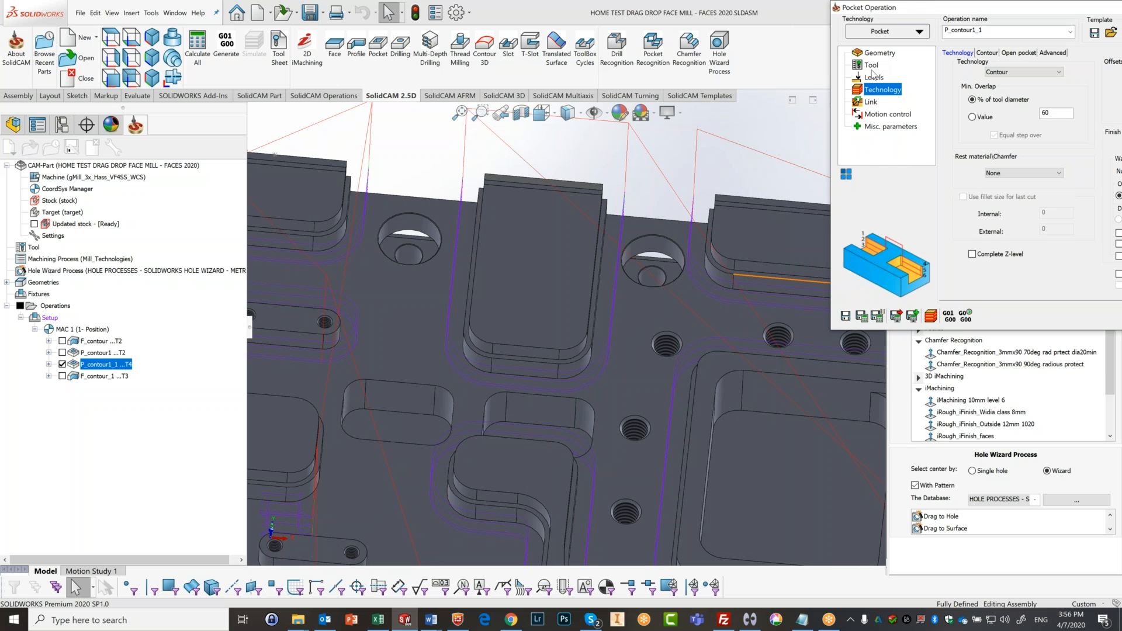
Step: Check the pocket's geometry settings and try to recalculate the operation with a wall offset of 0..35
click(877, 54)
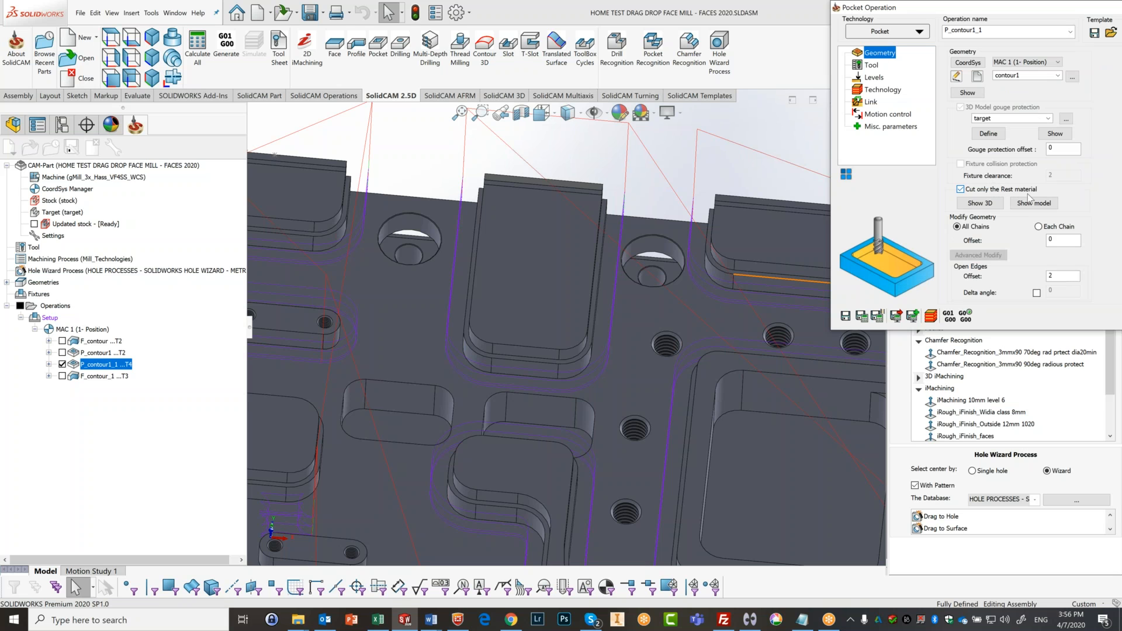
drag(945, 12, 726, 5)
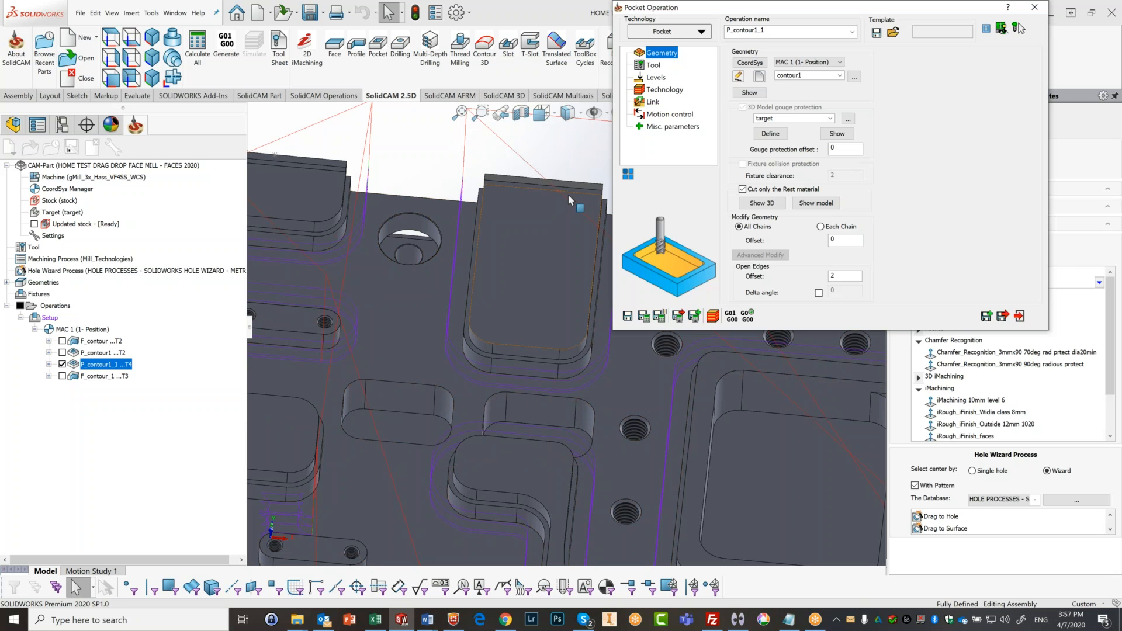
click(663, 93)
click(988, 76)
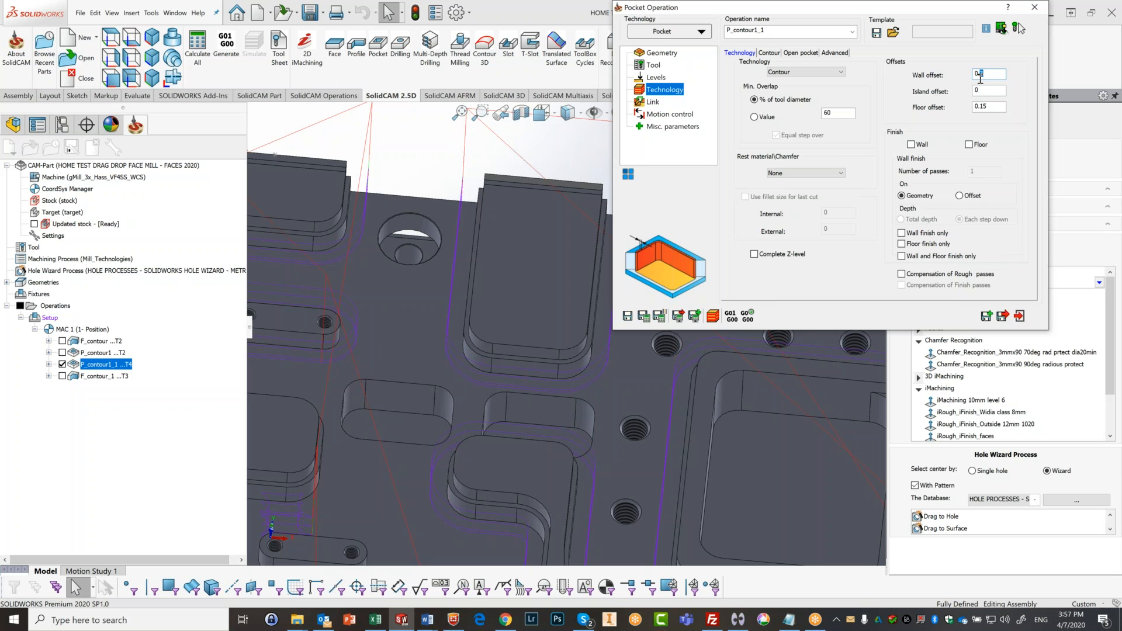
text(5)
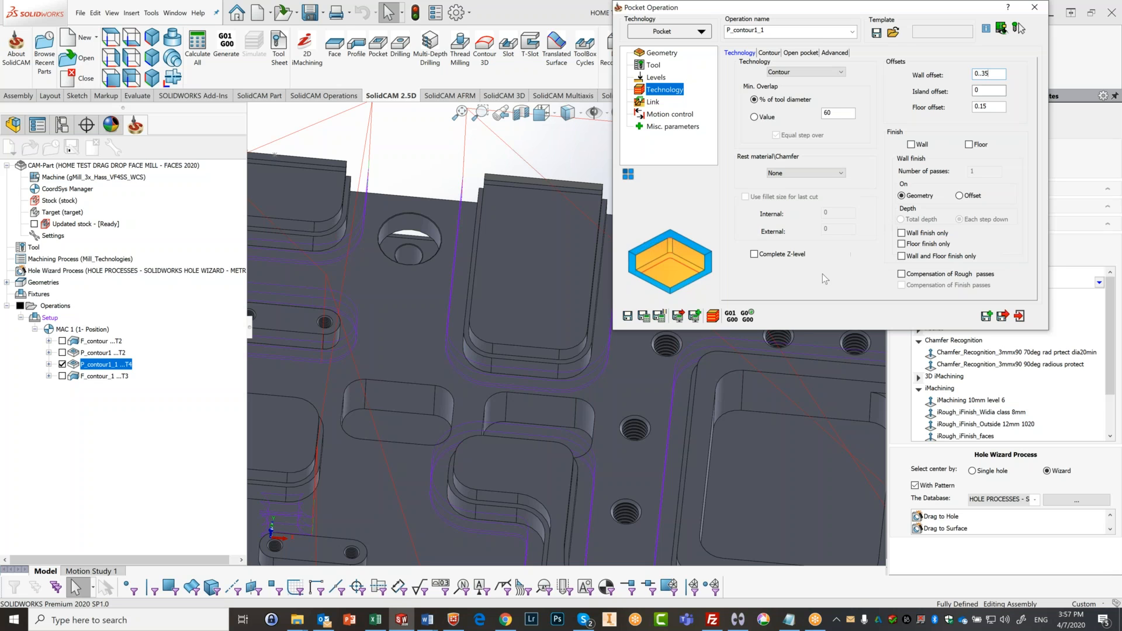
click(645, 317)
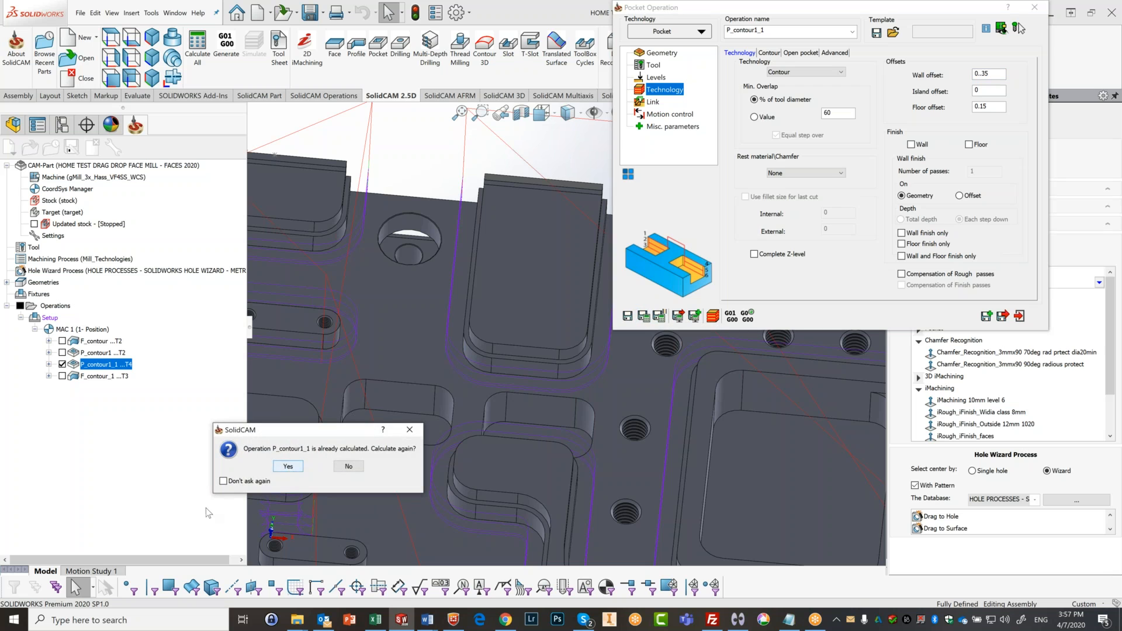
click(283, 467)
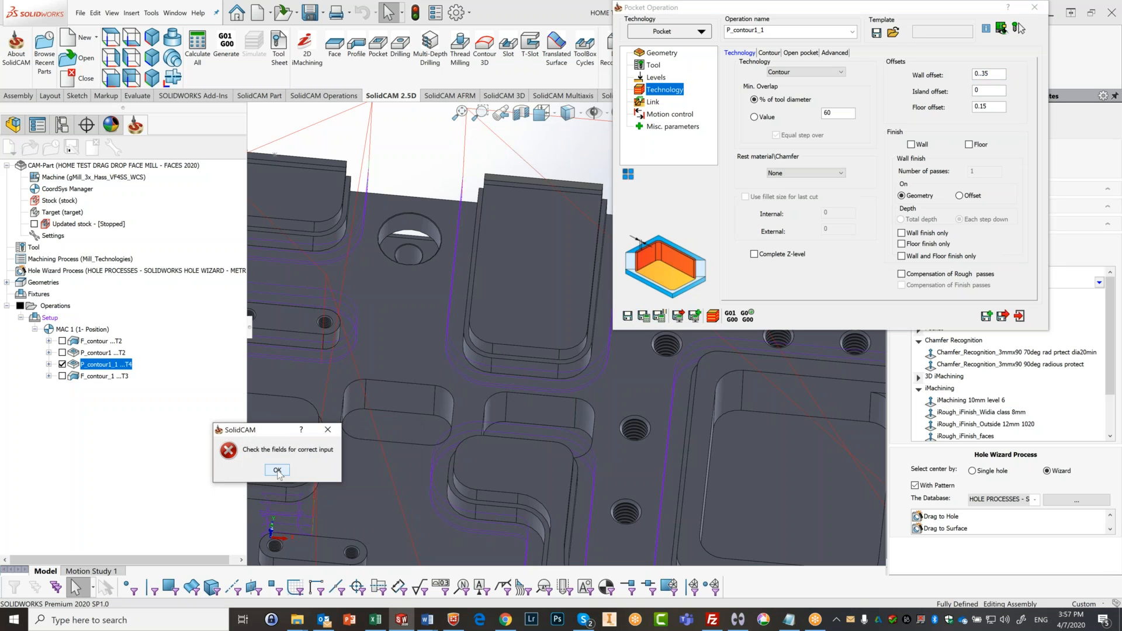
click(278, 471)
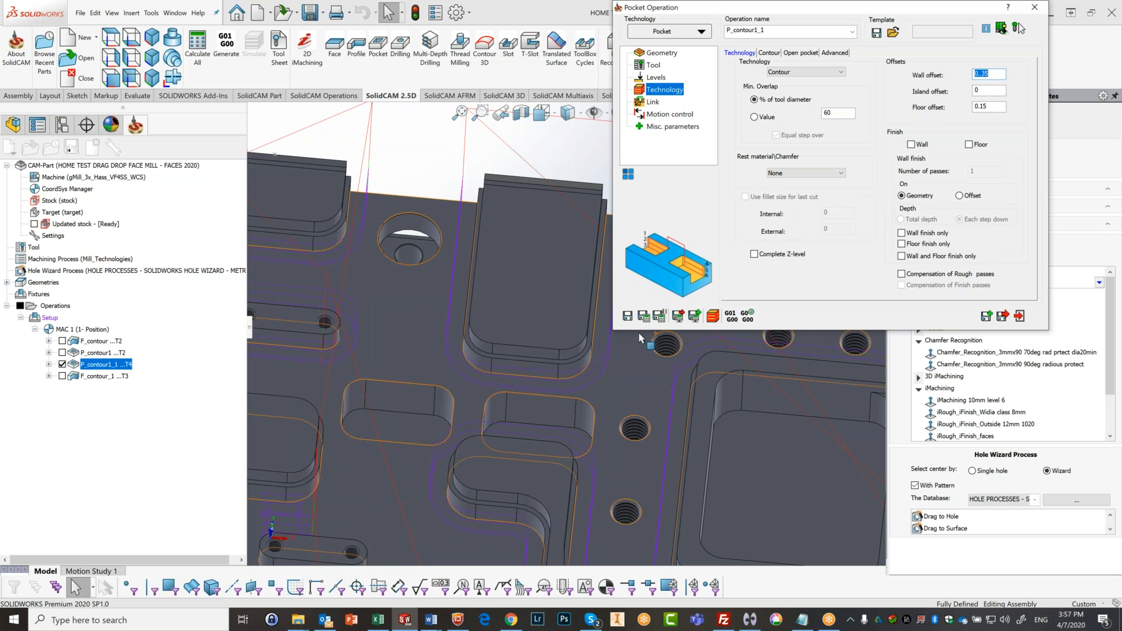
click(643, 316)
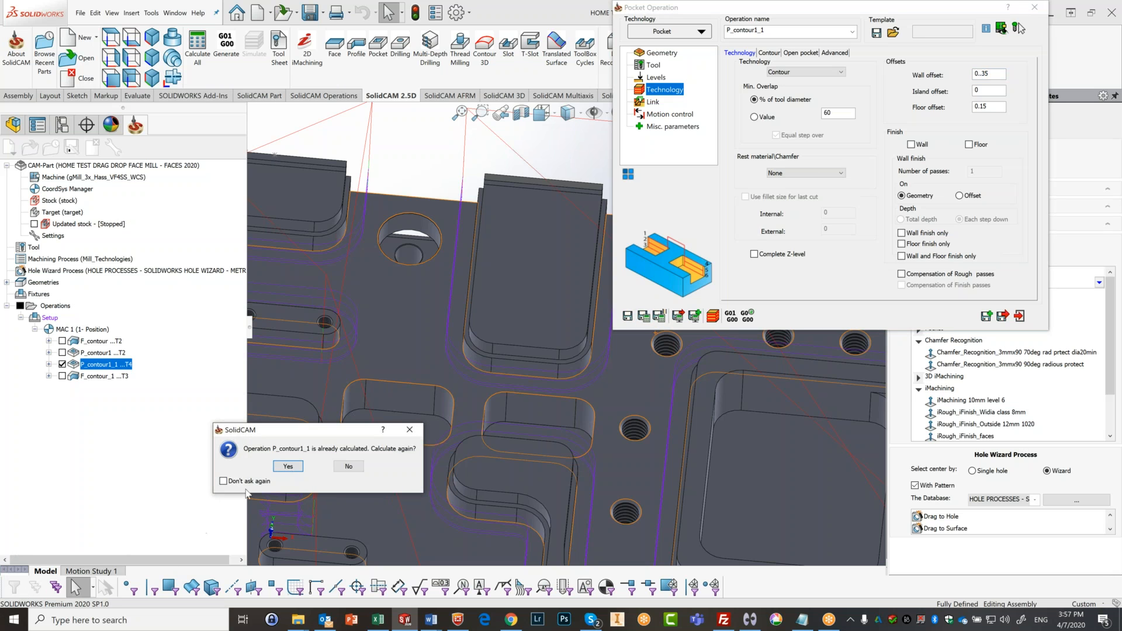
click(279, 467)
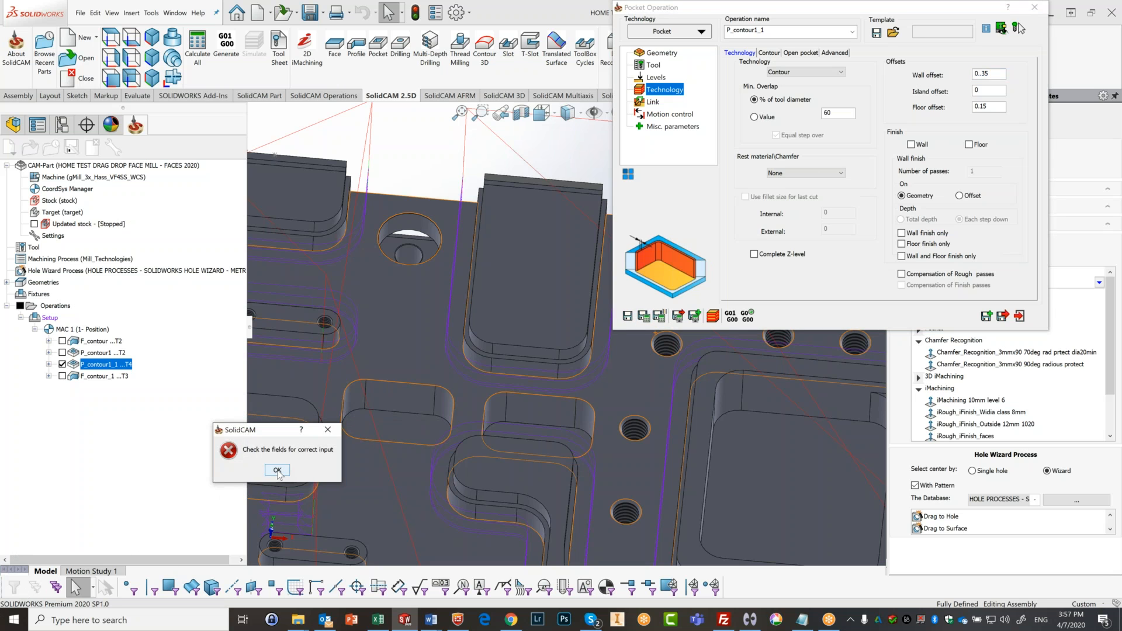
click(277, 471)
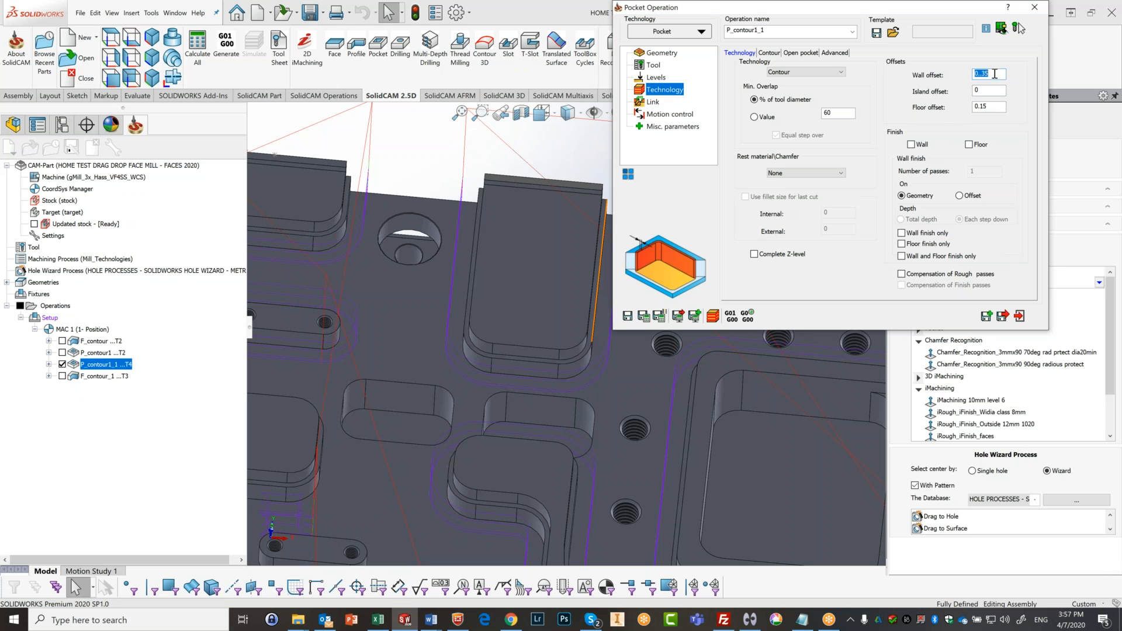
Step: Correct the pocket's wall offset to 0.35 and recalculate the toolpath
click(994, 74)
drag(994, 73, 944, 83)
text(035)
drag(991, 75, 970, 82)
text(.35)
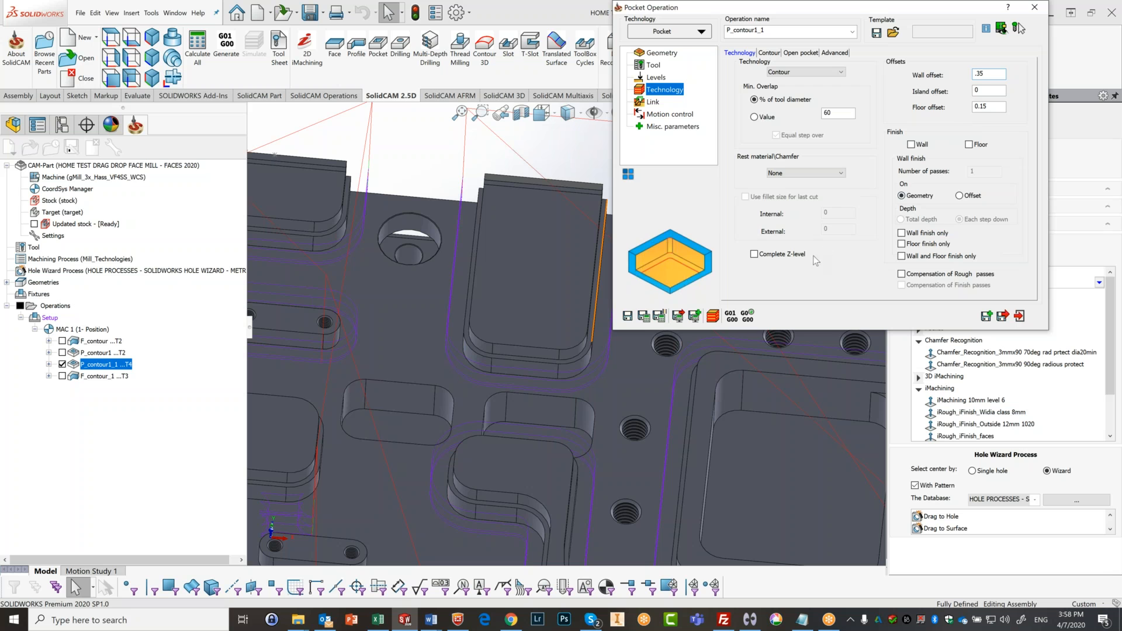
click(644, 316)
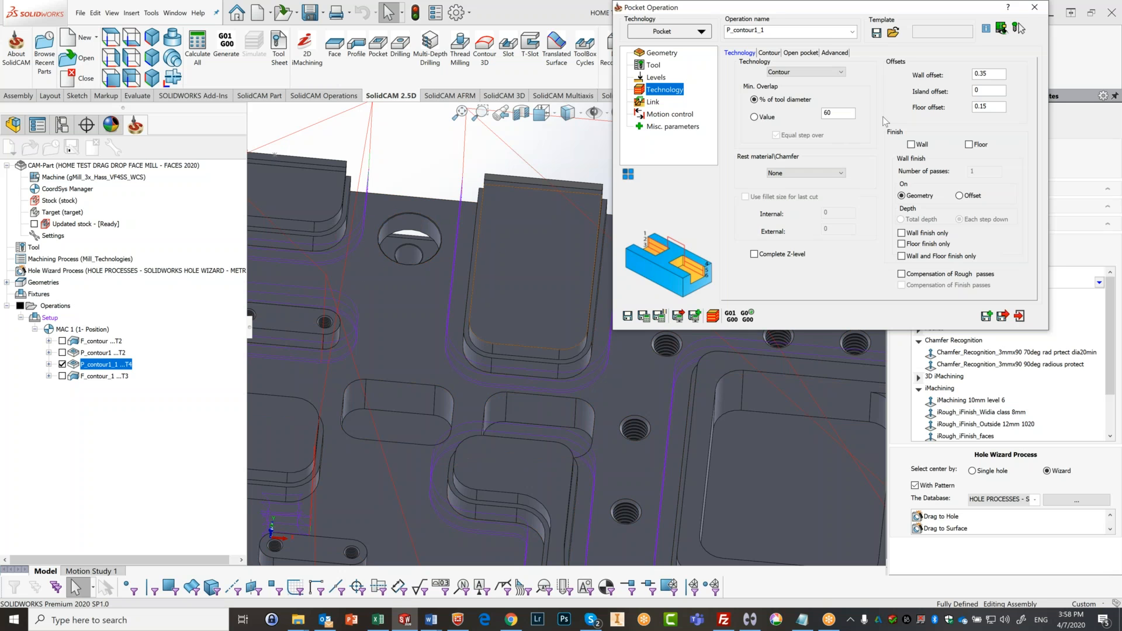
Step: Set the pocket's wall offset to 0.4 and recalculate the toolpath
double_click(974, 74)
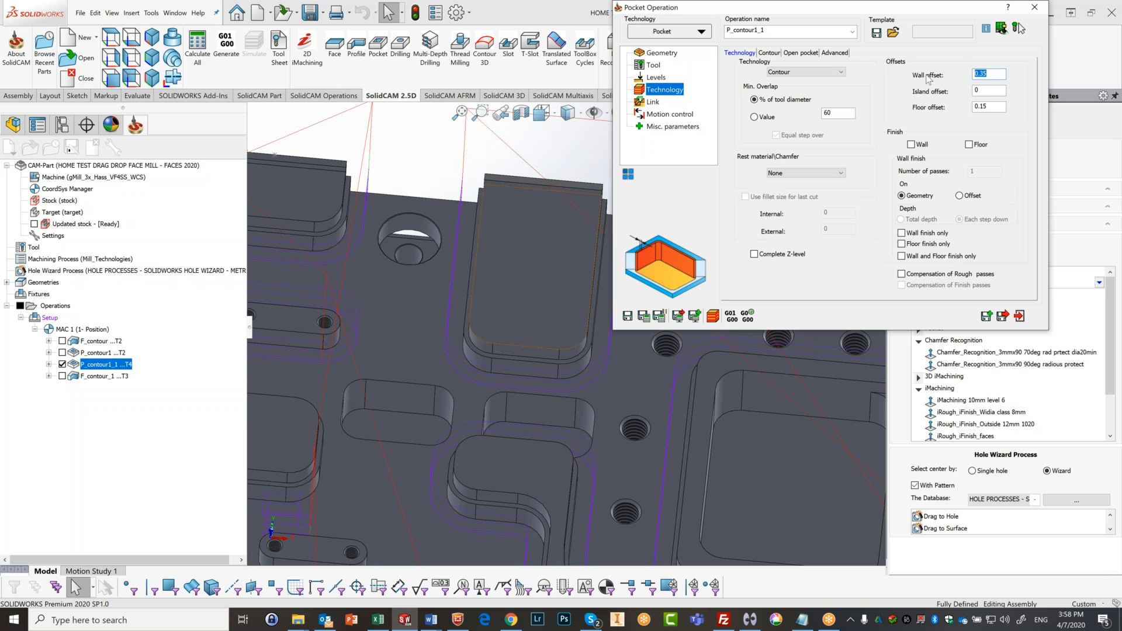
text(.4)
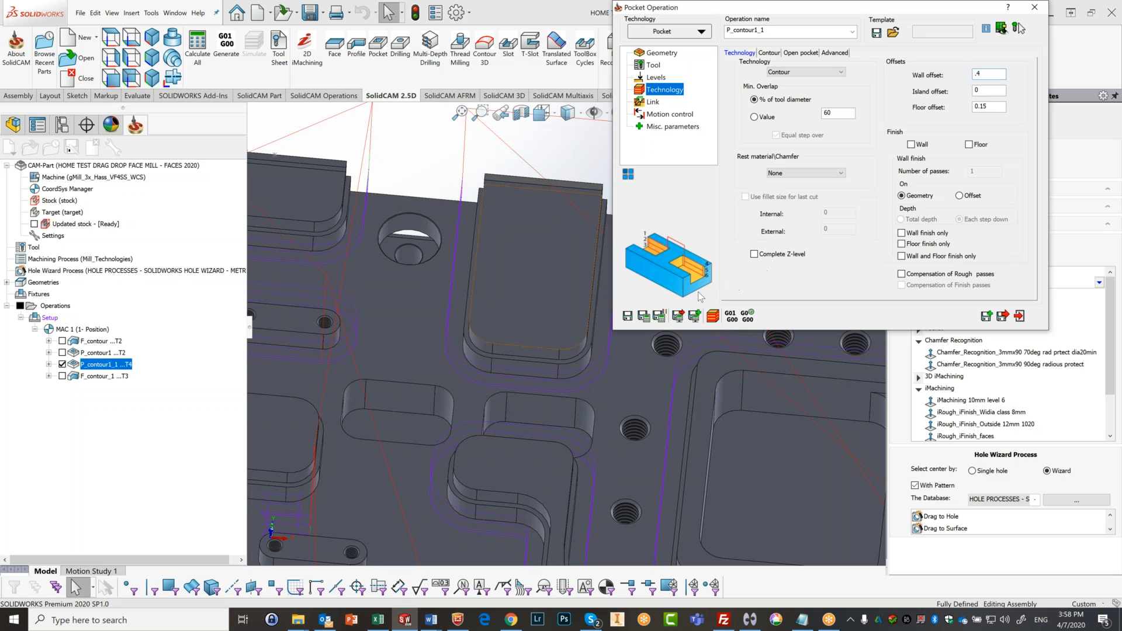
click(644, 316)
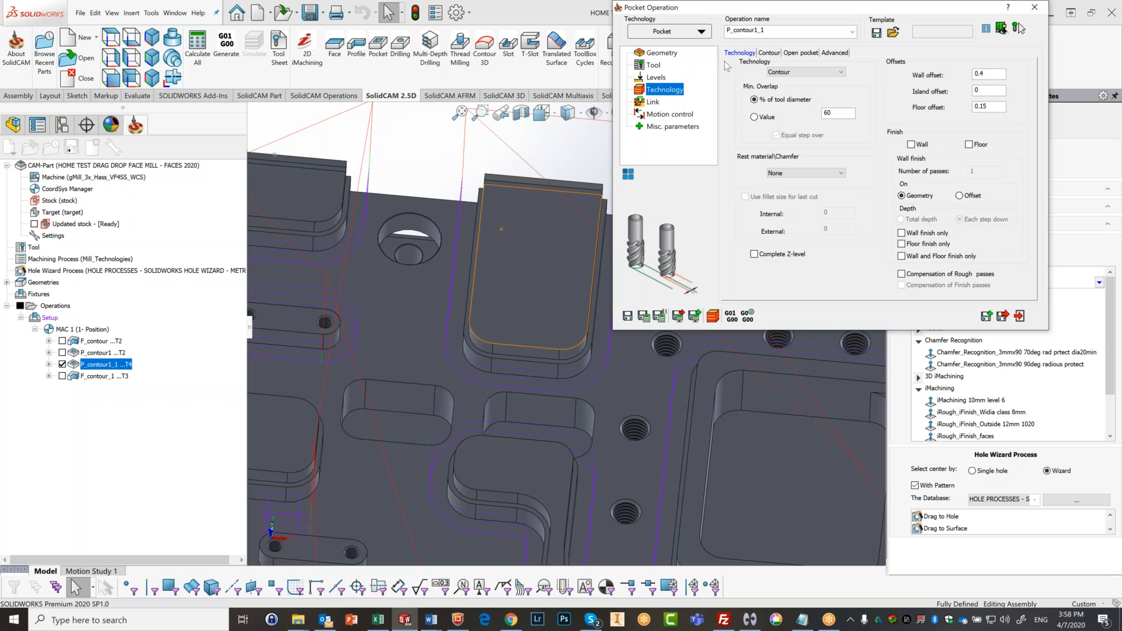
Step: Change the pocket's rest material option to Rest and recalculate to inspect the toolpath on the whole plate
click(799, 174)
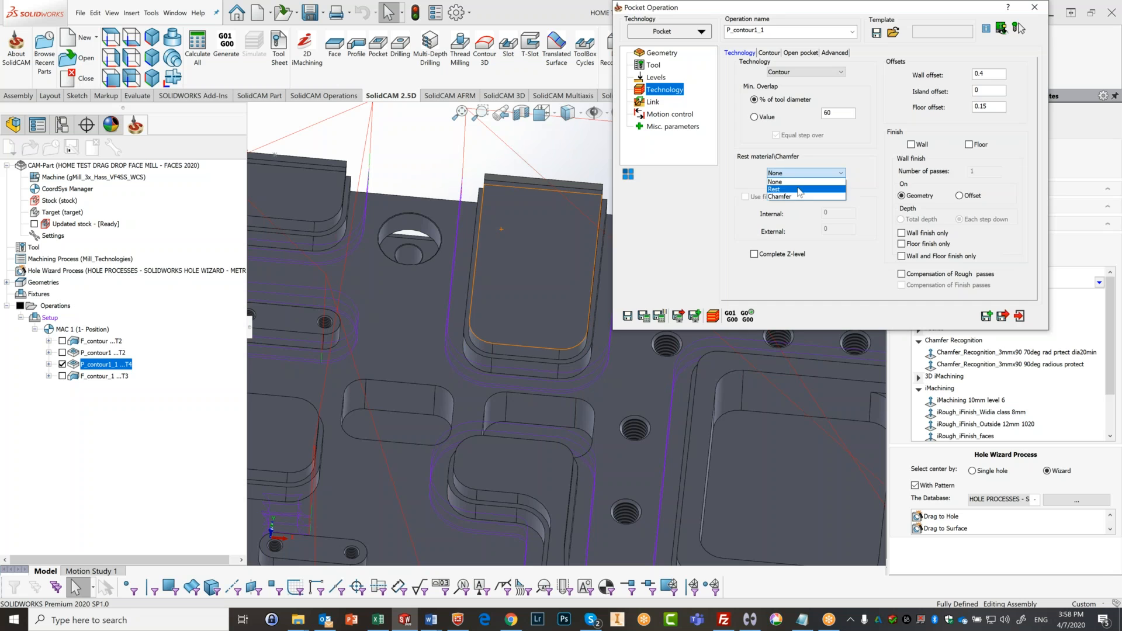
click(798, 189)
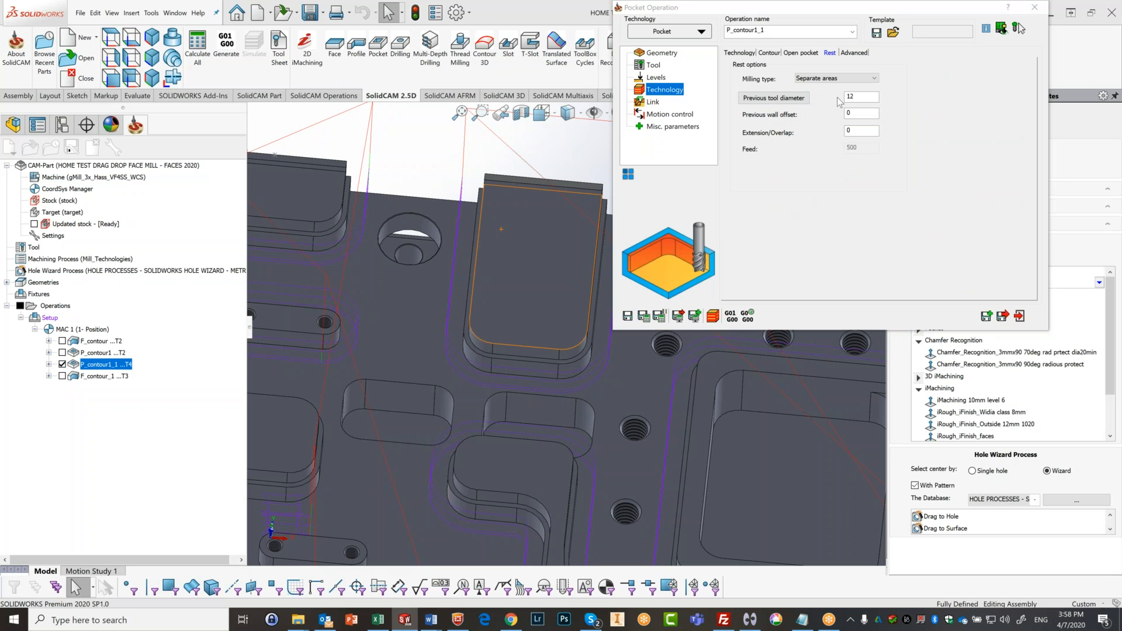
click(647, 320)
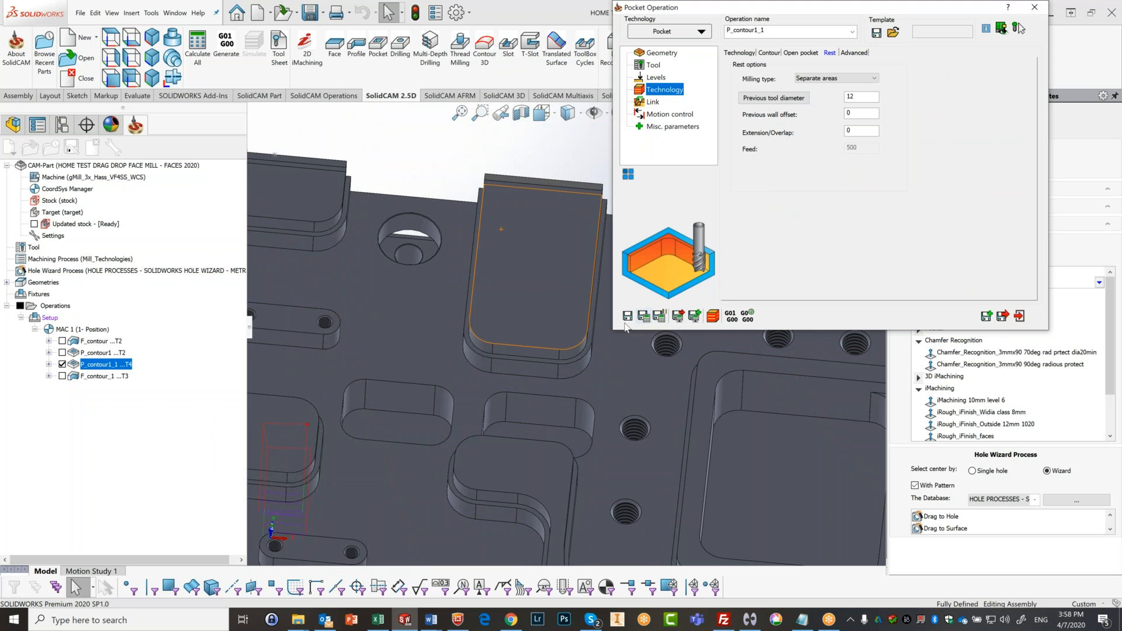
scroll(381, 375, up, 4)
scroll(468, 407, down, 1)
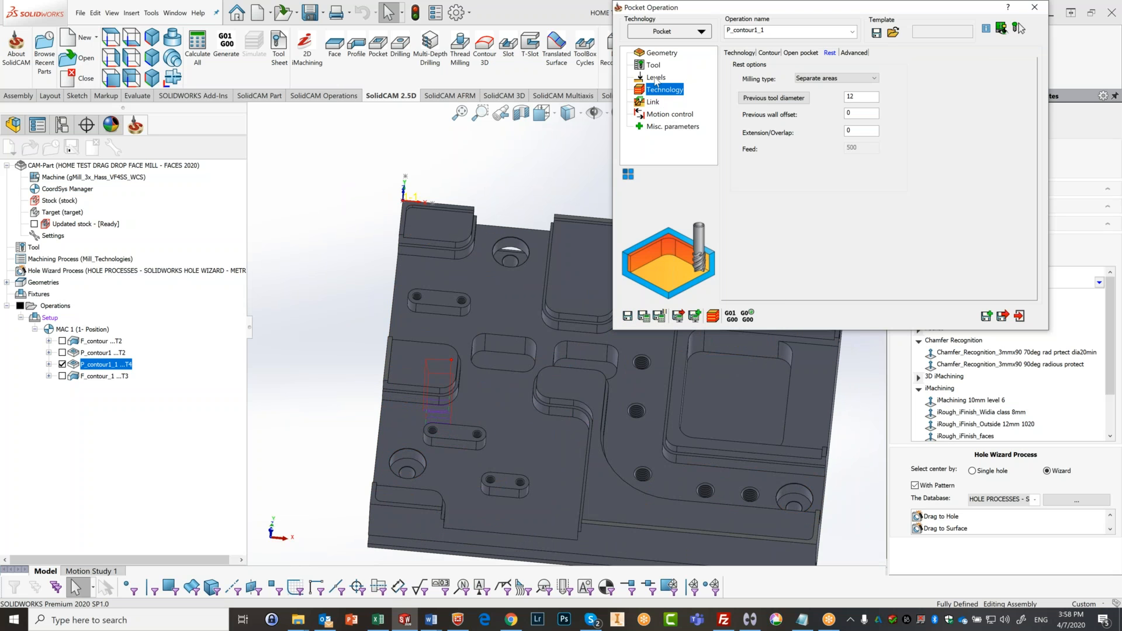
Step: Review the pocket's technology and rest settings, and save and copy the rest pocket operation
click(730, 53)
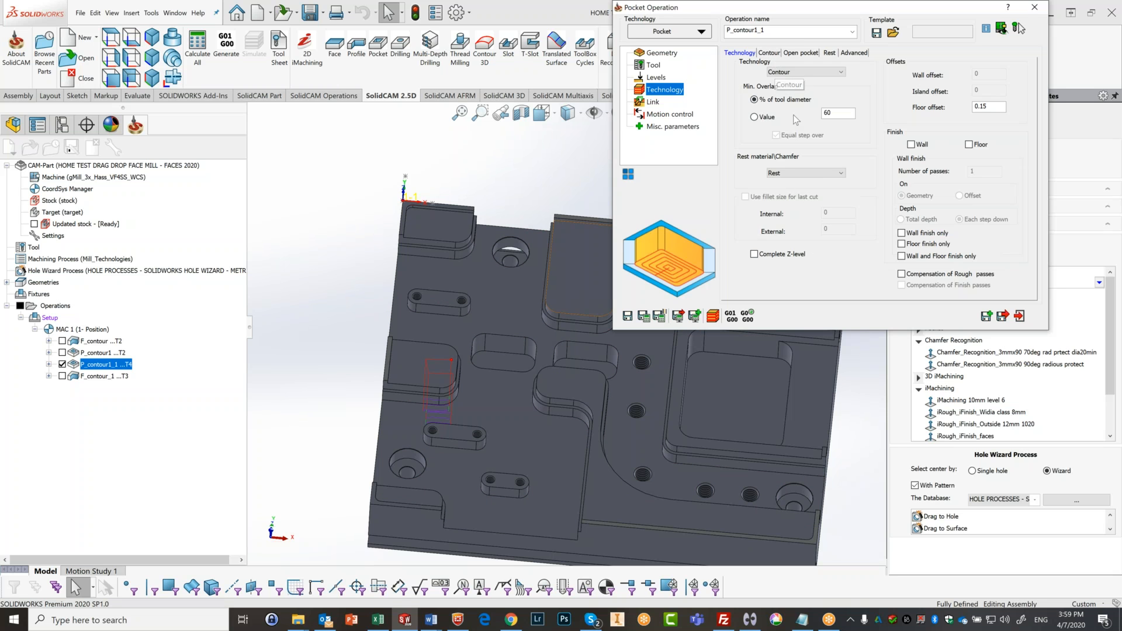
click(828, 54)
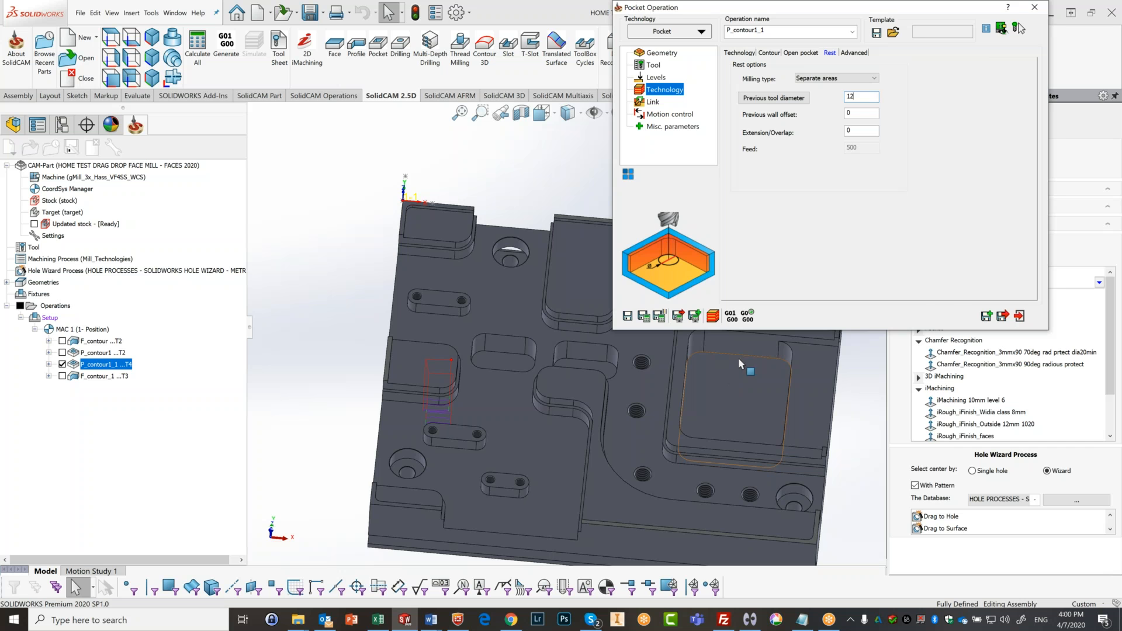
click(987, 316)
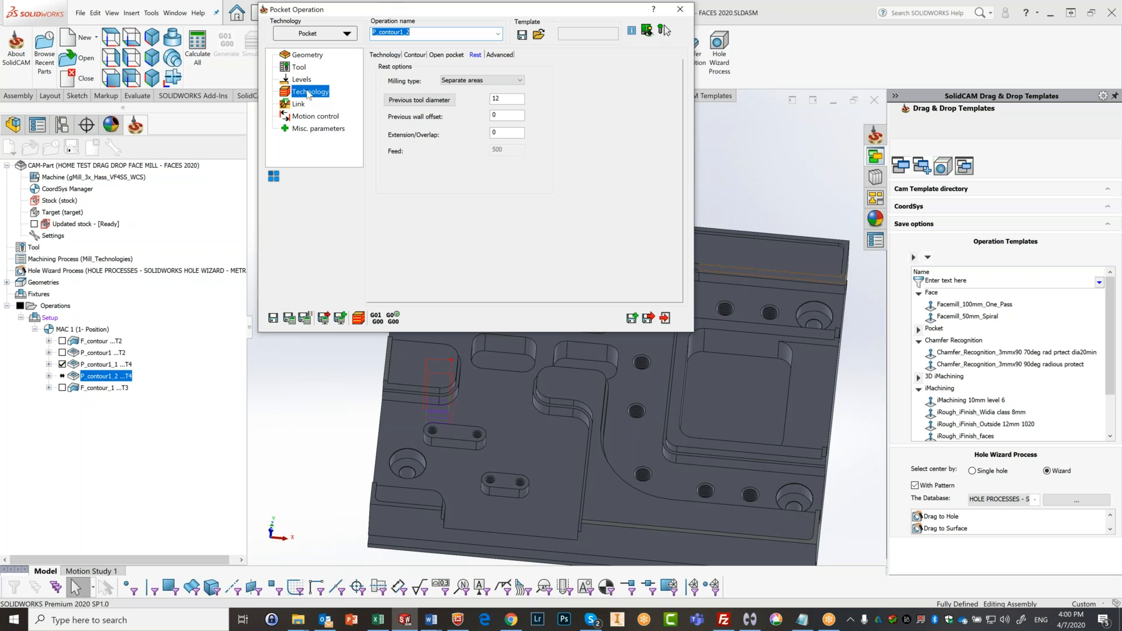
Step: Set the copied pocket's rest material option to None and enable wall and floor finish only
click(390, 54)
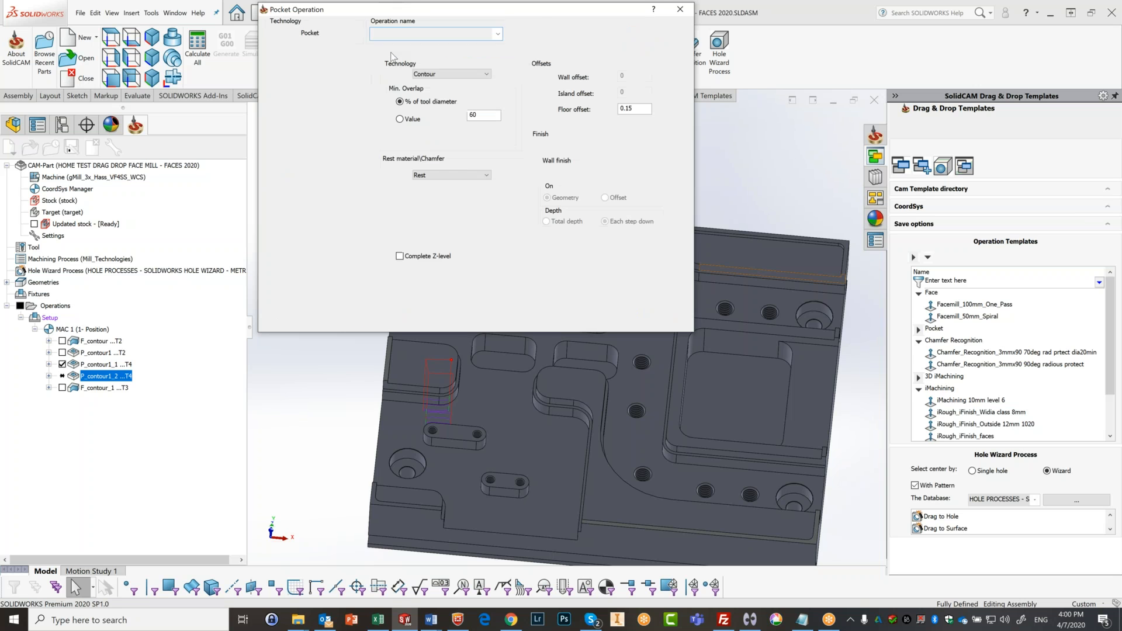
click(468, 174)
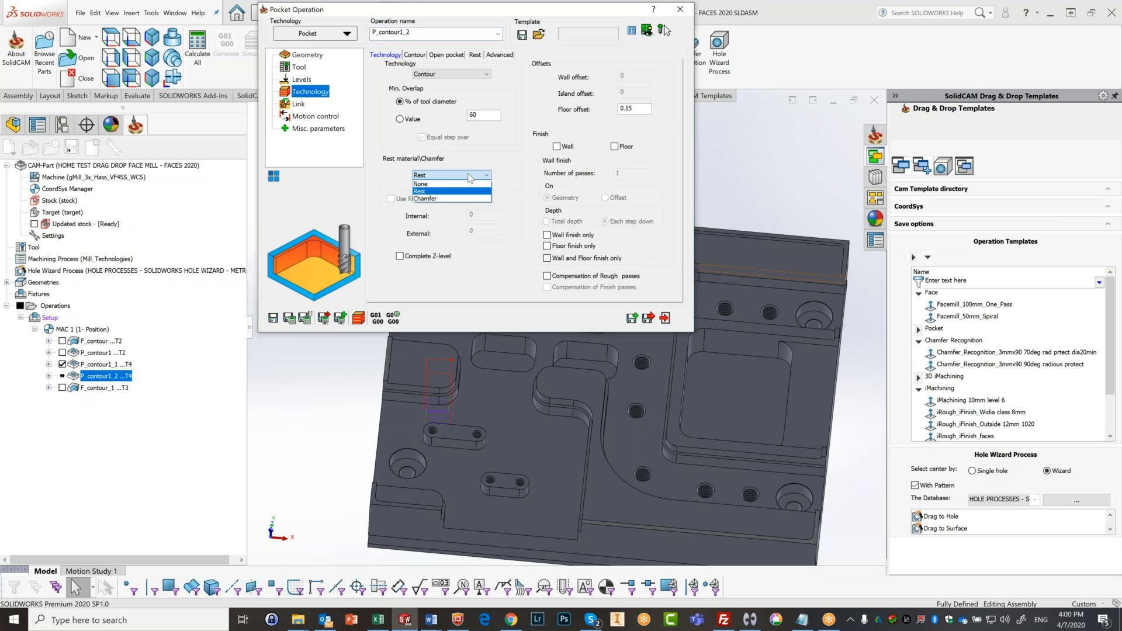
click(454, 184)
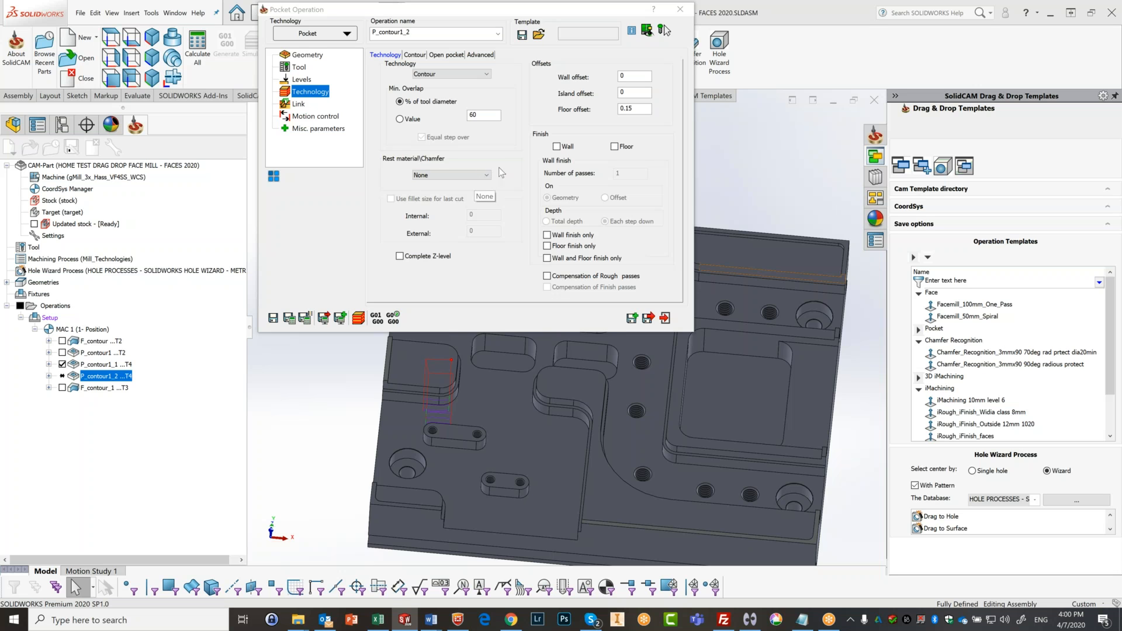
click(556, 147)
click(614, 146)
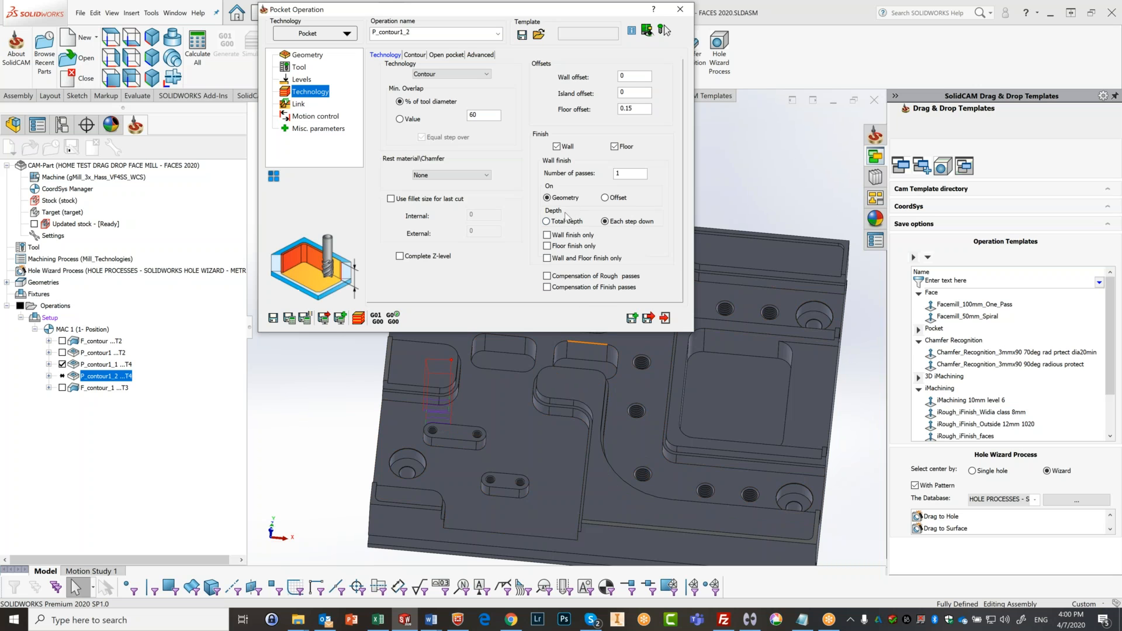
click(547, 234)
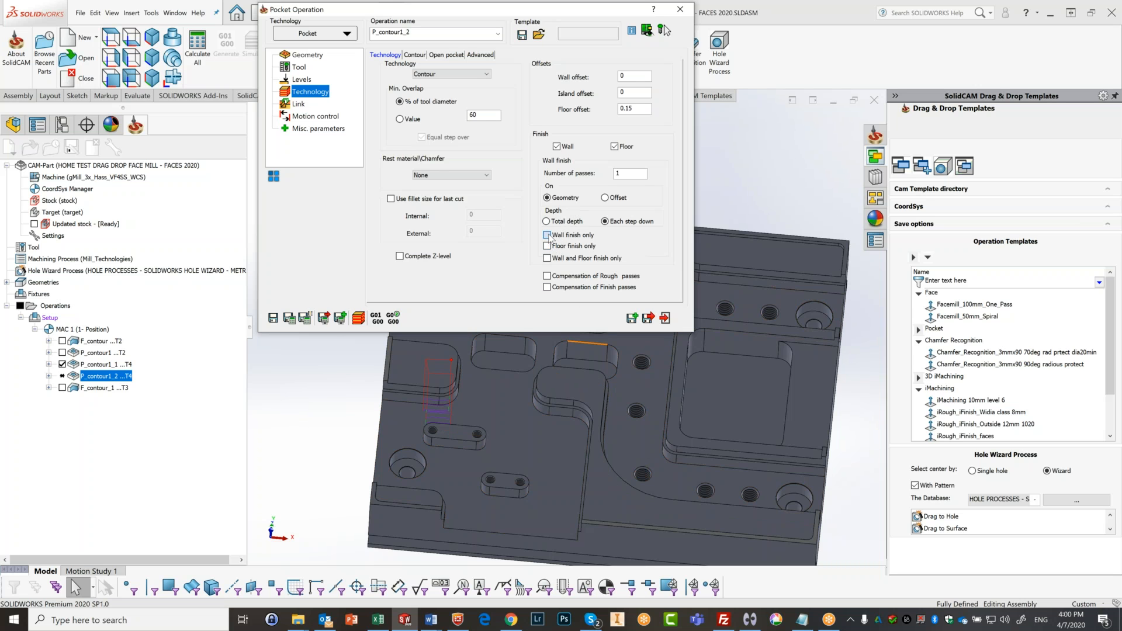
click(549, 236)
click(546, 257)
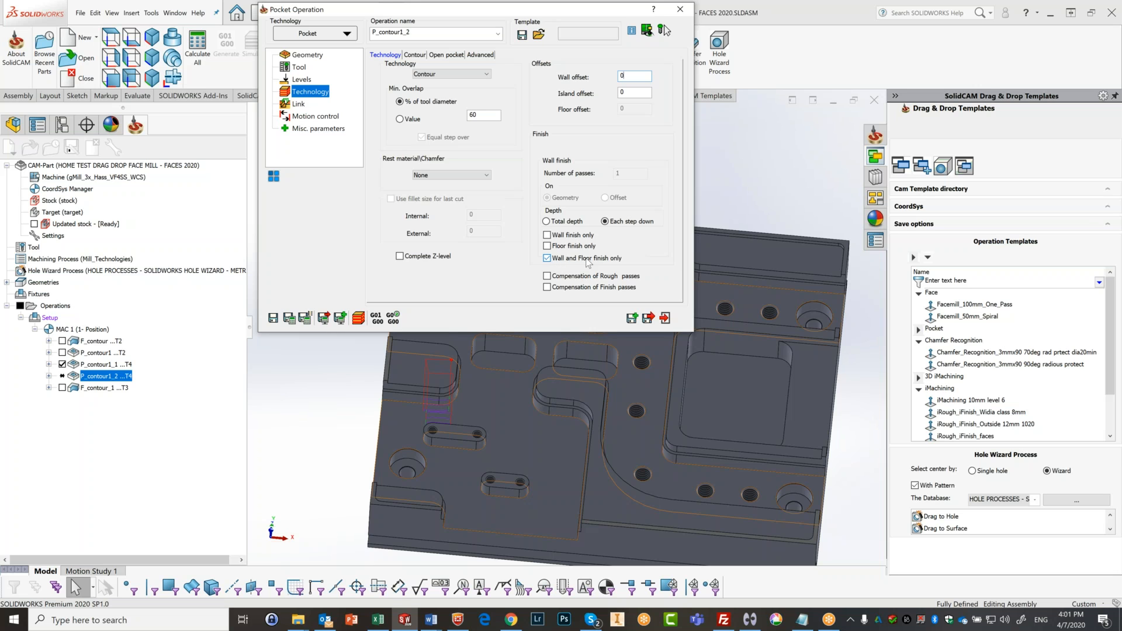
Step: Set the wall offset of the finishing pocket copy to 0.3
mouse_move(636, 73)
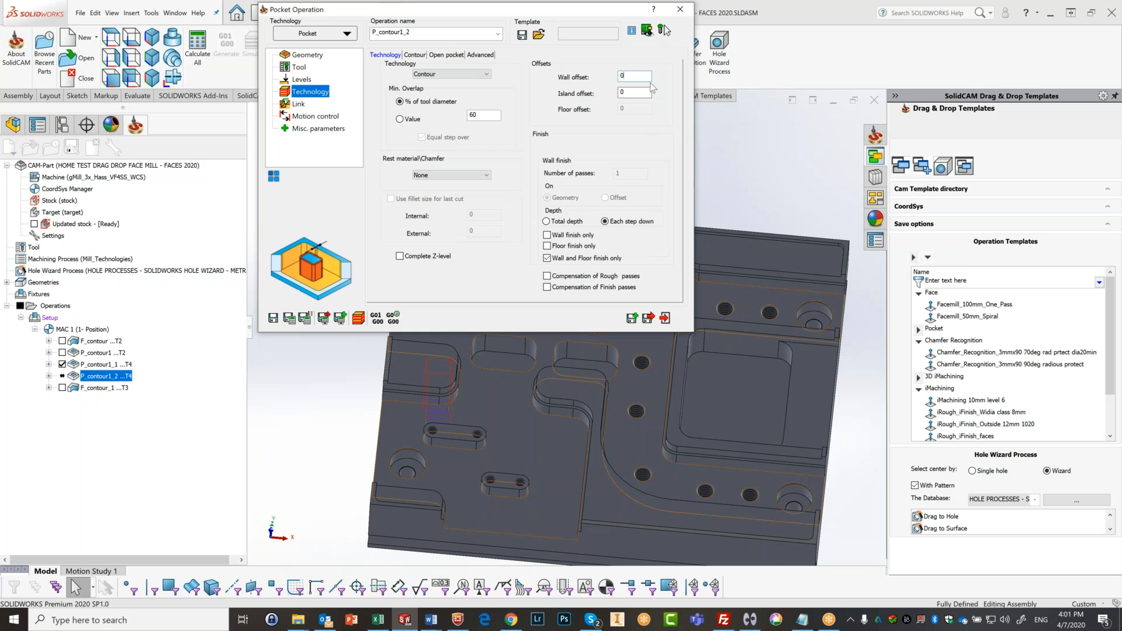
click(635, 72)
text(.3)
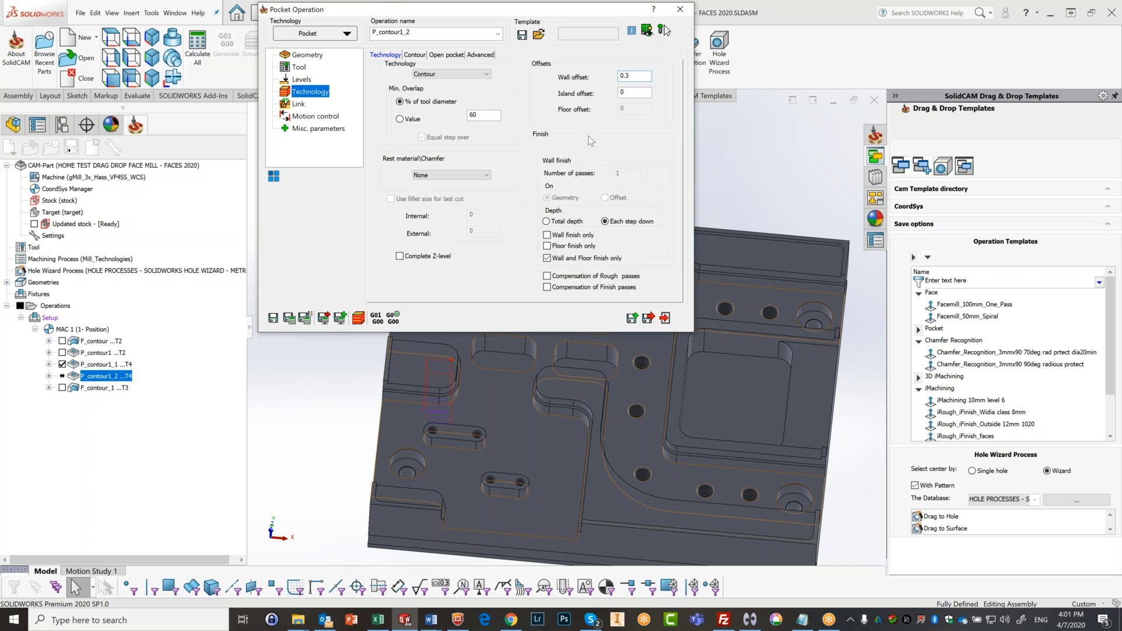
Step: Check the finishing pocket copy's levels, save and calculate it, and hide the toolpath of the preceding rest pocket P_contour1_1
mouse_move(635, 72)
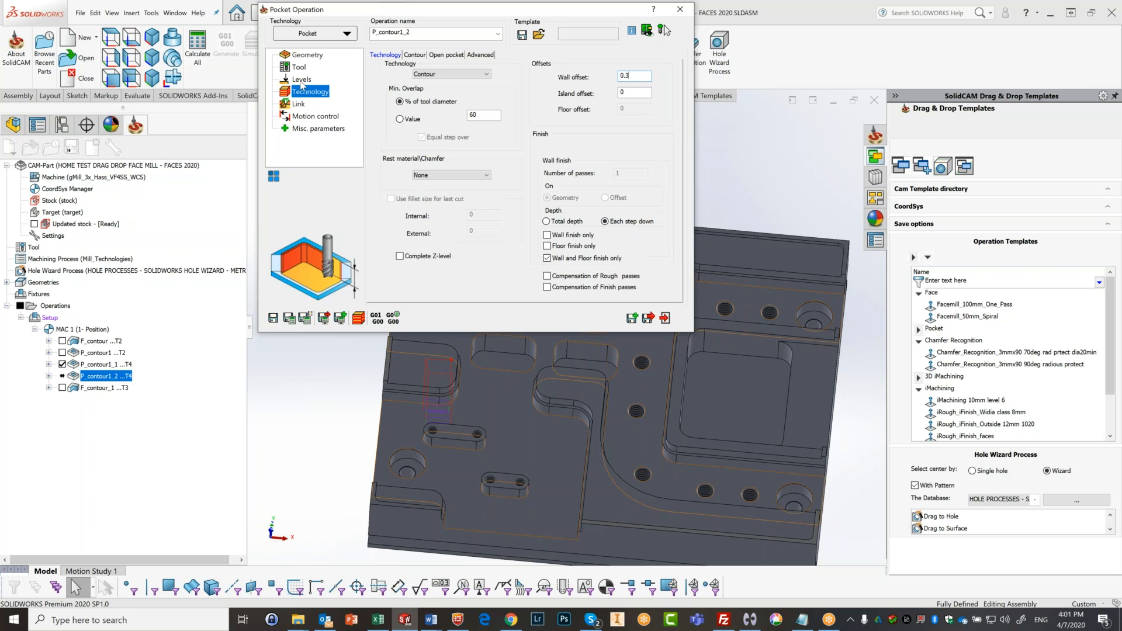
click(302, 81)
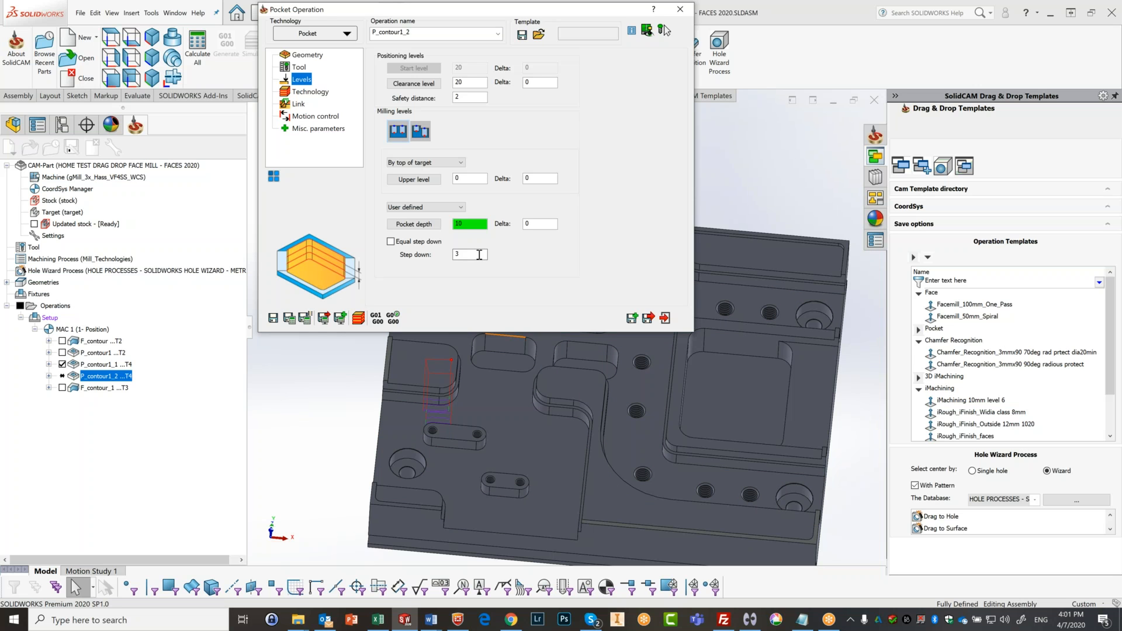
click(296, 321)
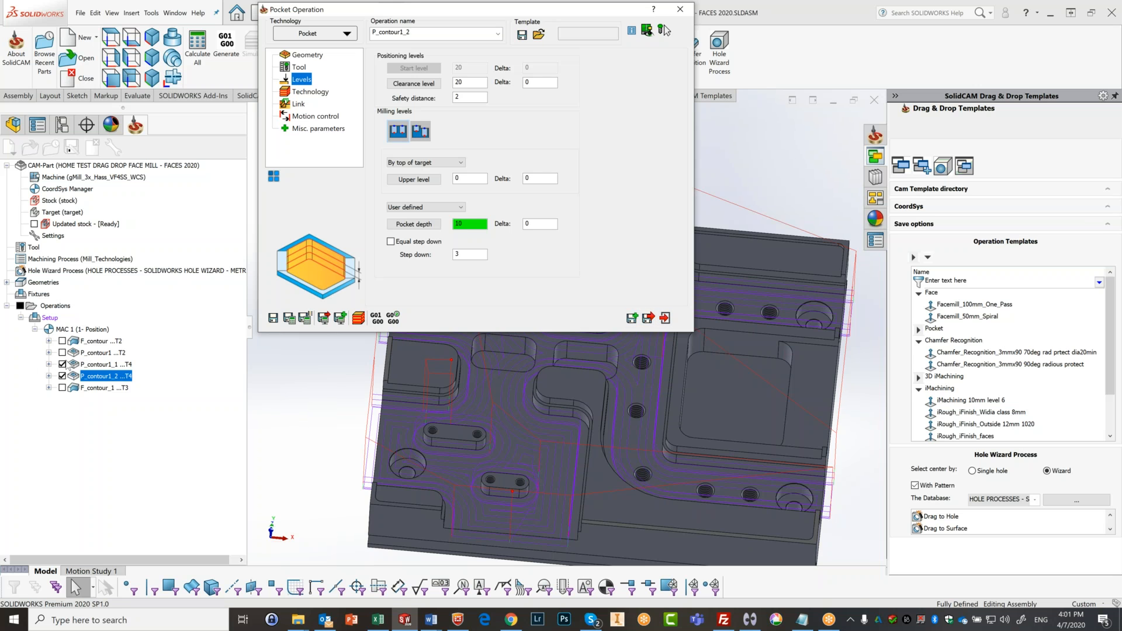
click(63, 363)
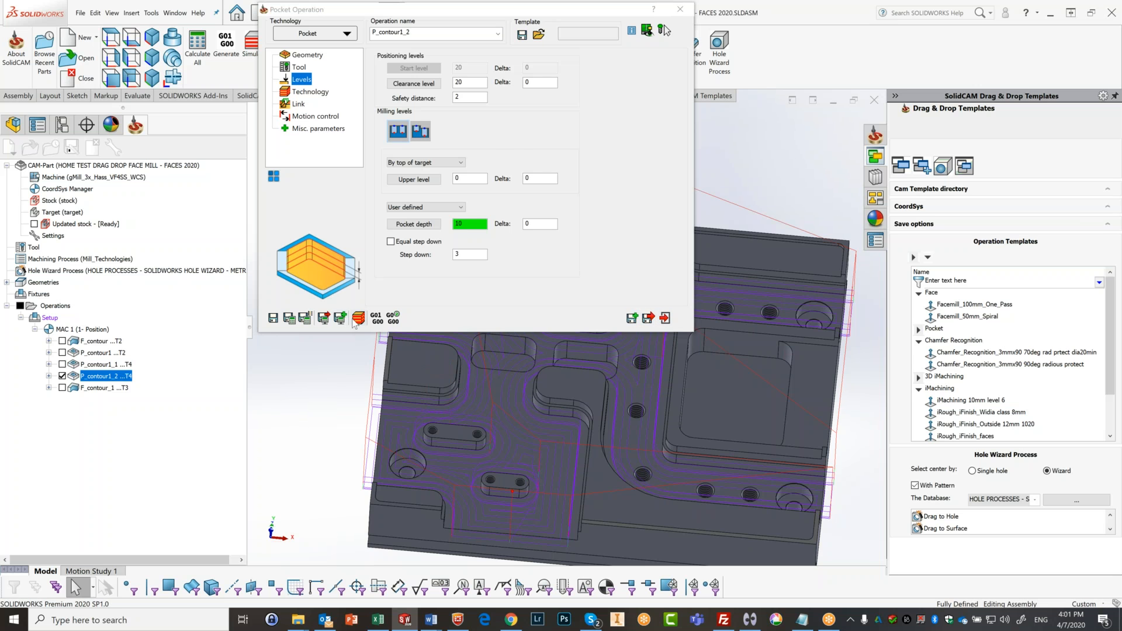
Step: Simulate the wall and floor finishing pocket in SolidVerify, and close the simulation and the pocket operation
click(357, 319)
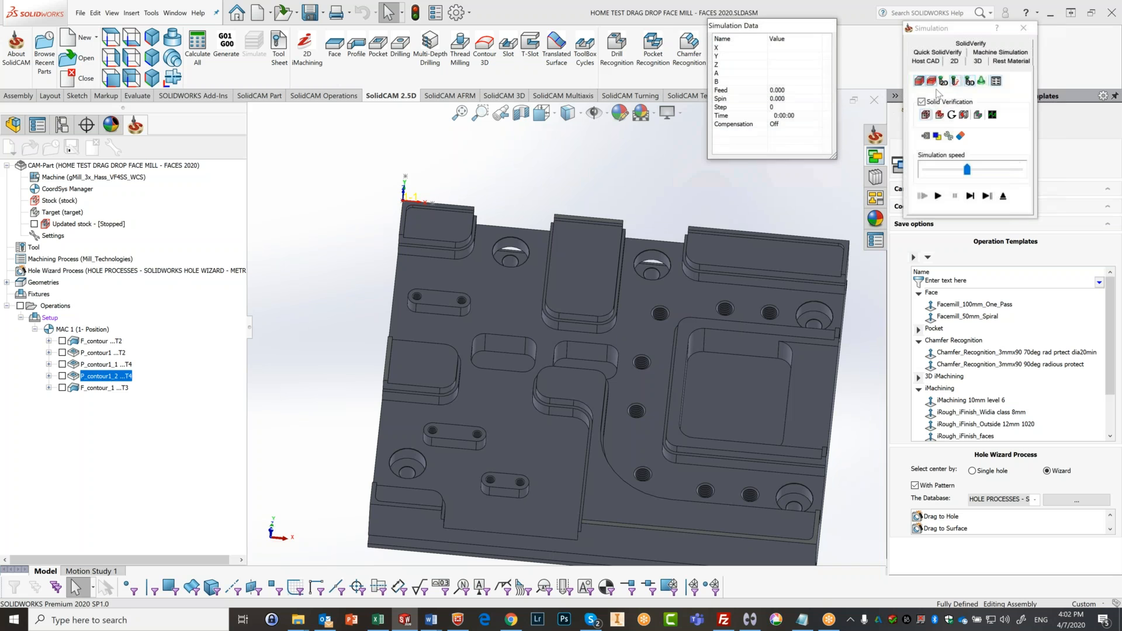
click(988, 46)
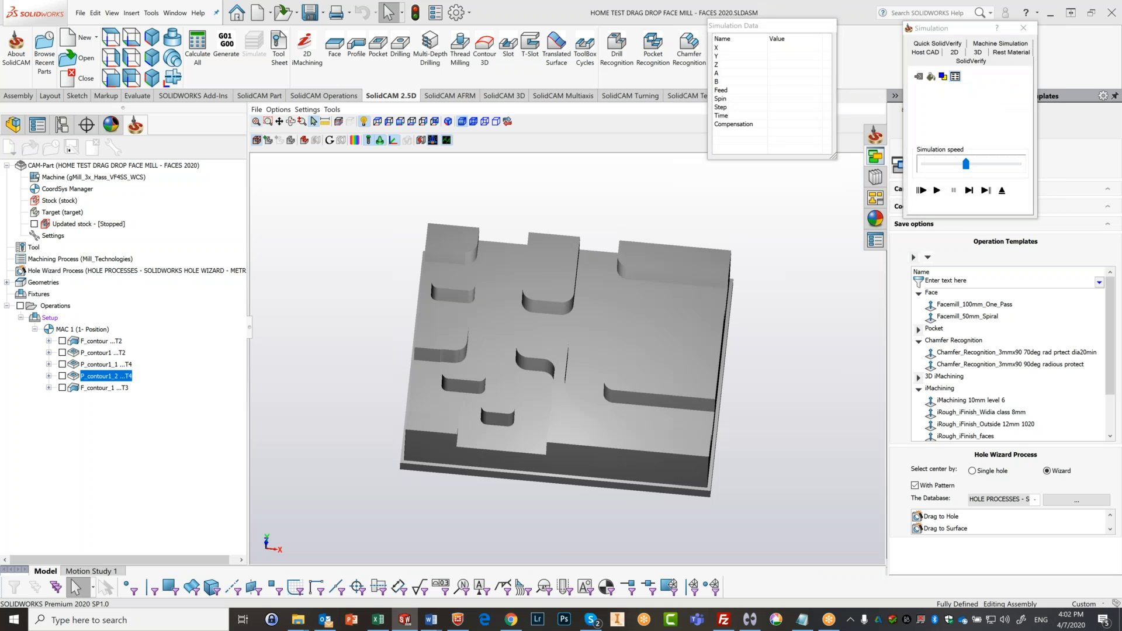
click(964, 163)
click(935, 190)
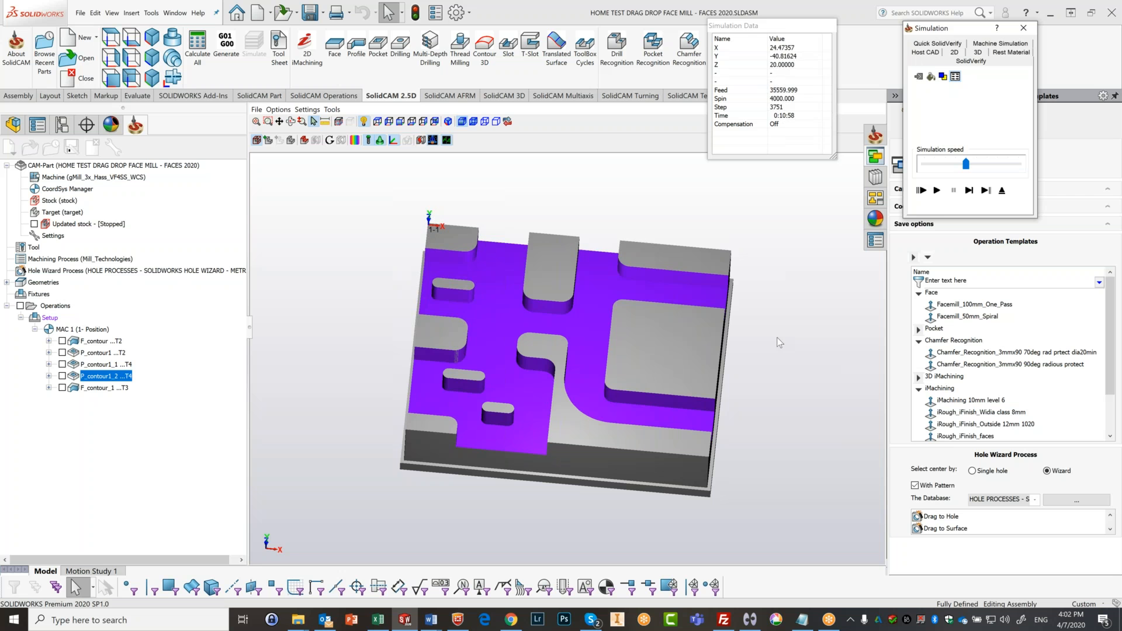
click(1002, 191)
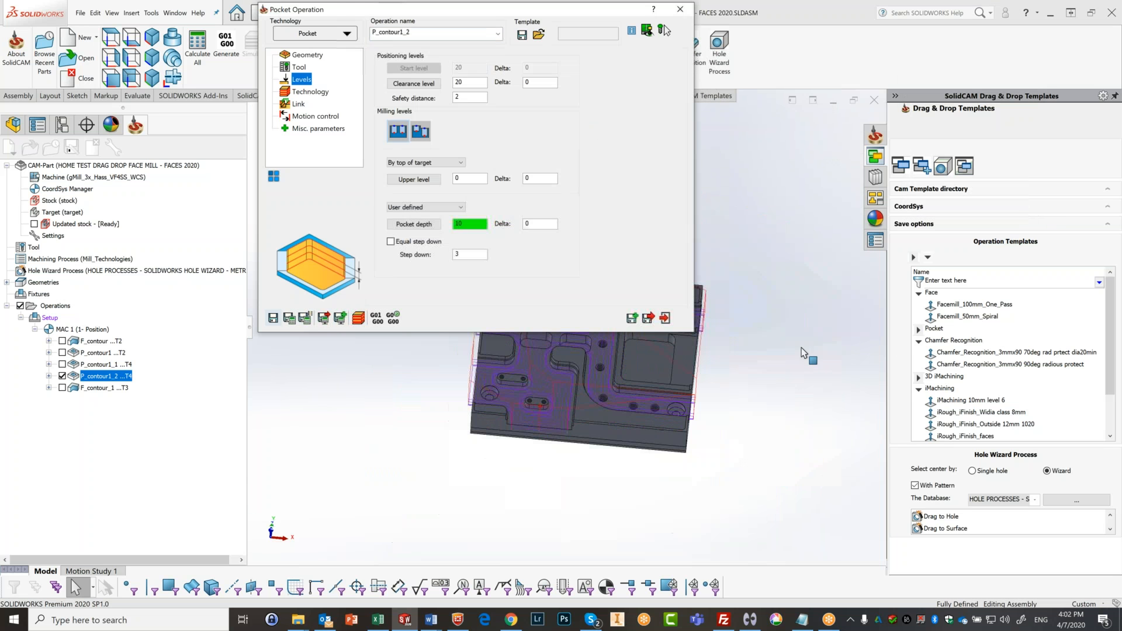
click(664, 318)
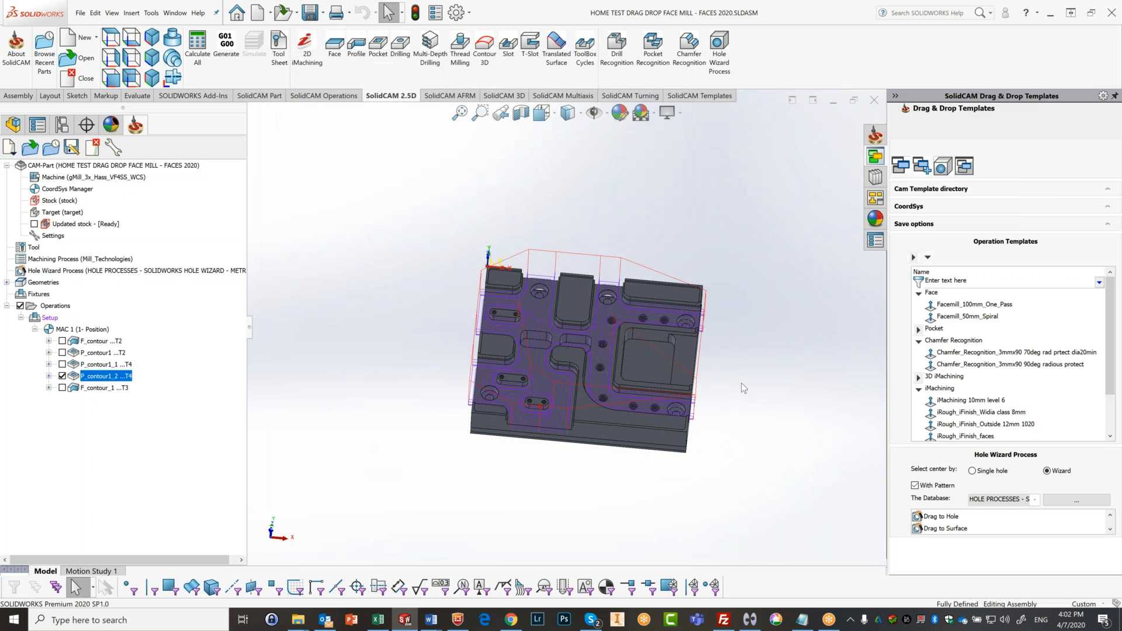
Step: Examine the plate's remaining features: the large pocket's two floor levels and the two small rounded pockets near the middle
middle_drag(795, 367, 783, 323)
scroll(584, 325, down, 5)
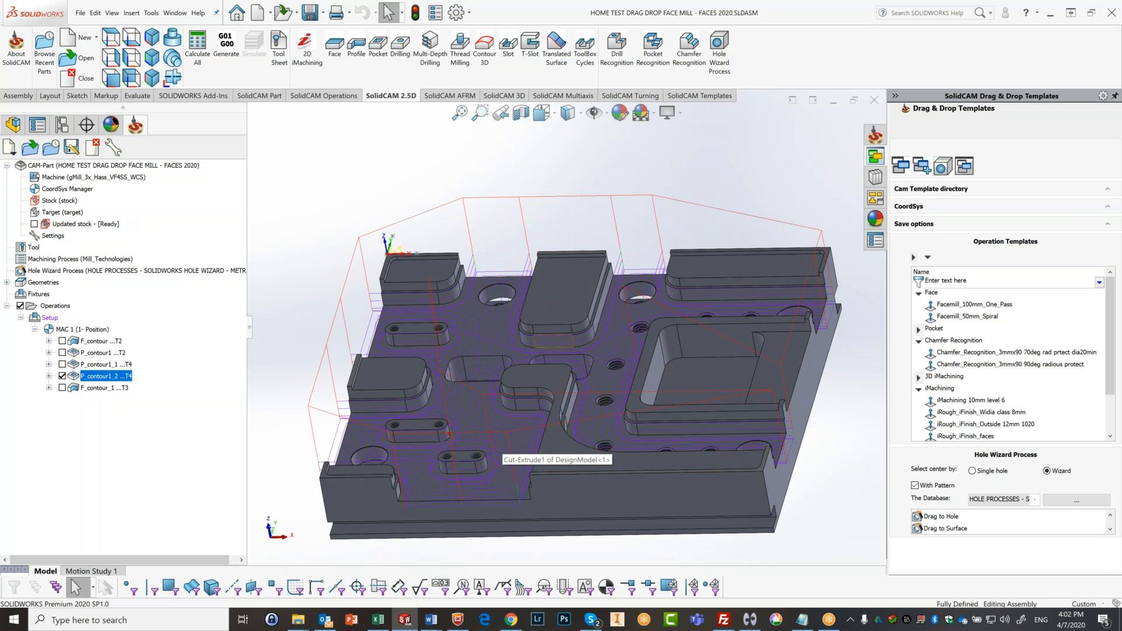
click(735, 266)
click(586, 273)
click(679, 363)
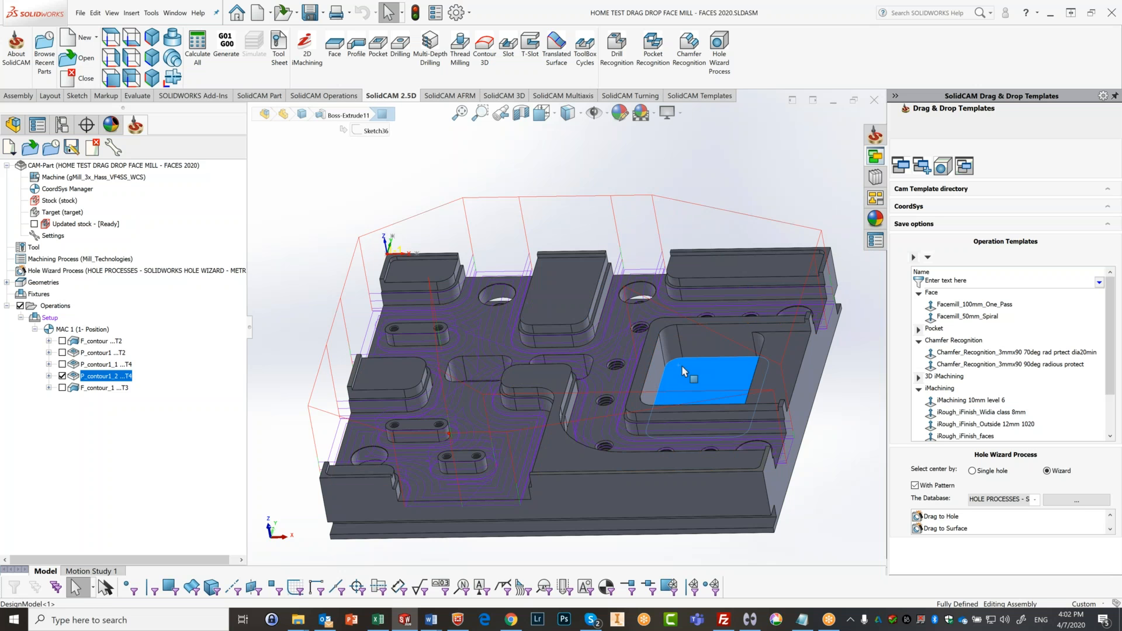
click(768, 366)
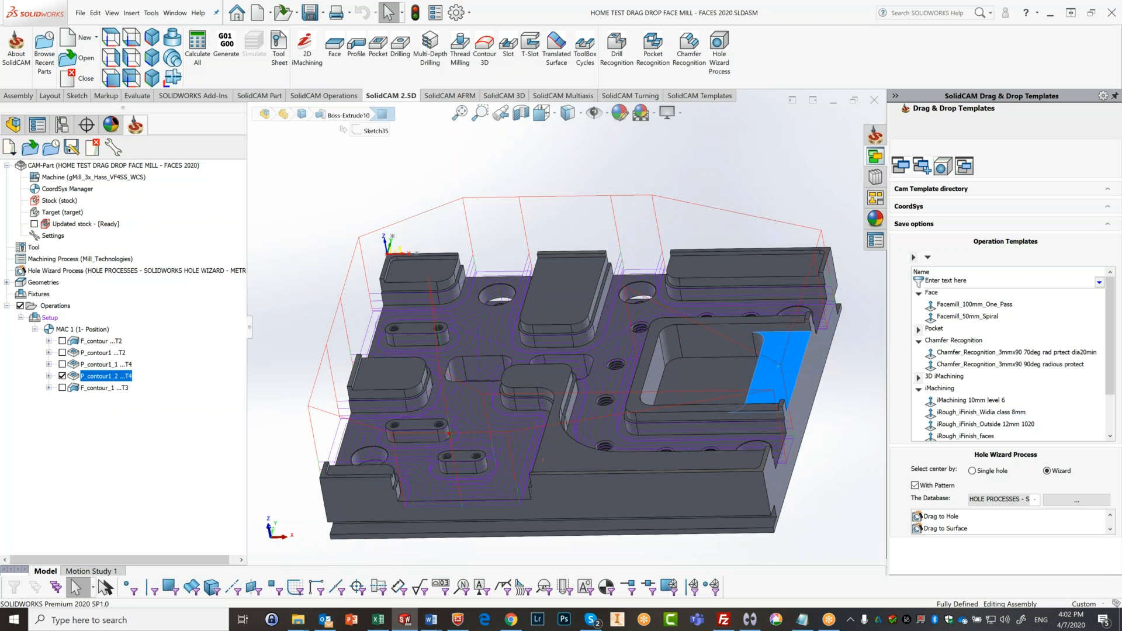
middle_drag(465, 367, 475, 400)
click(478, 367)
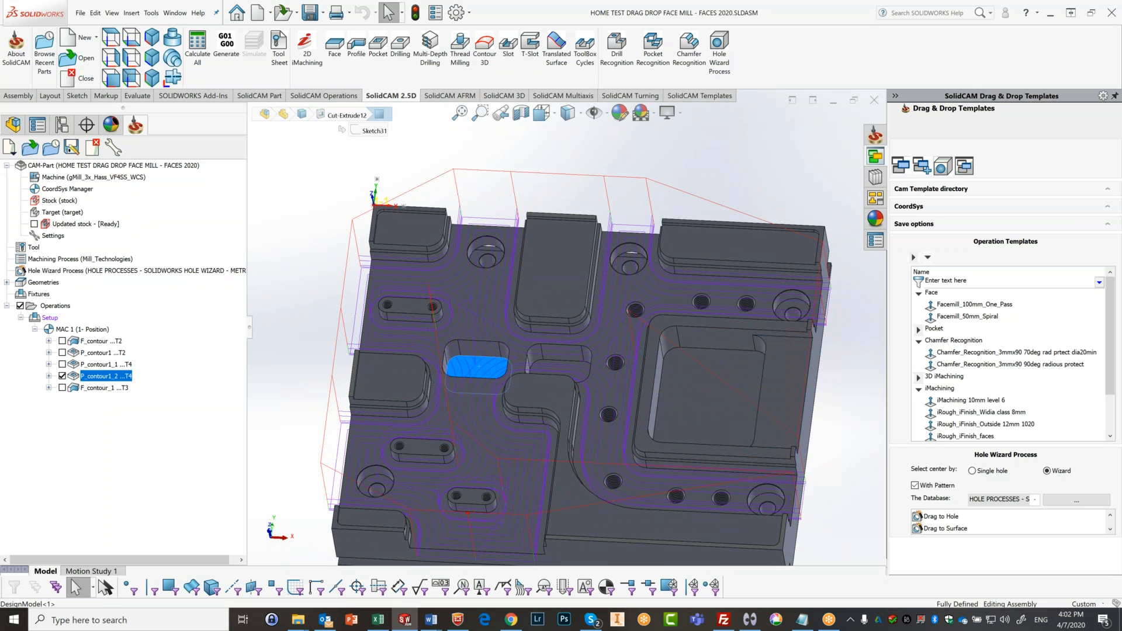
click(567, 370)
Step: Examine the narrow ledge along the S-shaped wall up close, and the finishing toolpath around the small slotted bosses
scroll(565, 527, down, 5)
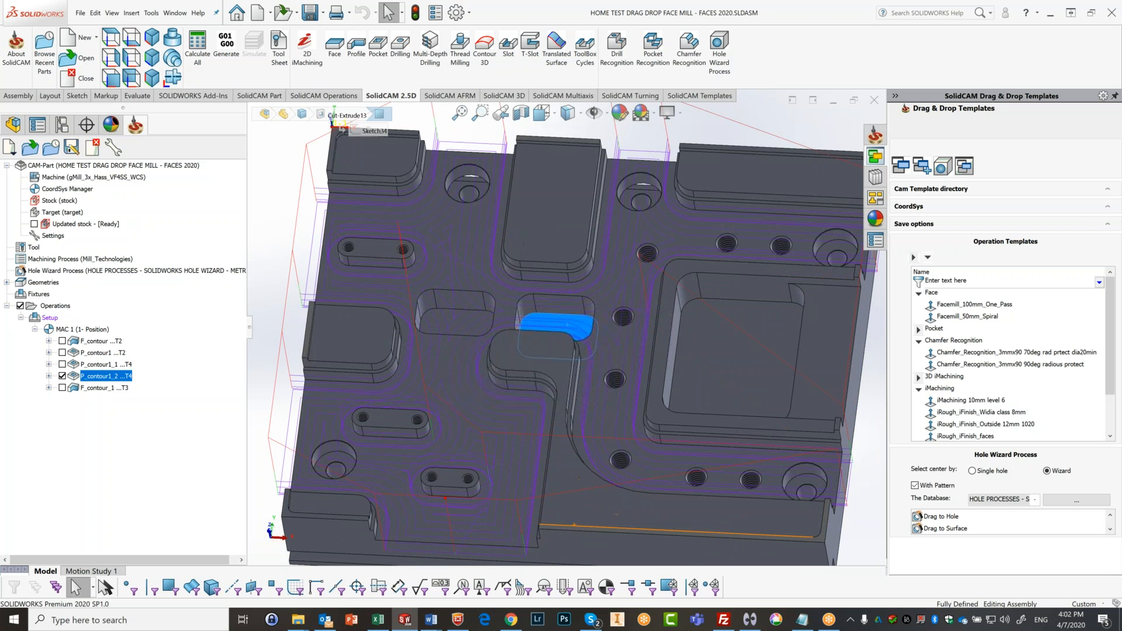
scroll(519, 502, down, 1)
middle_drag(517, 501, 567, 513)
scroll(518, 490, down, 3)
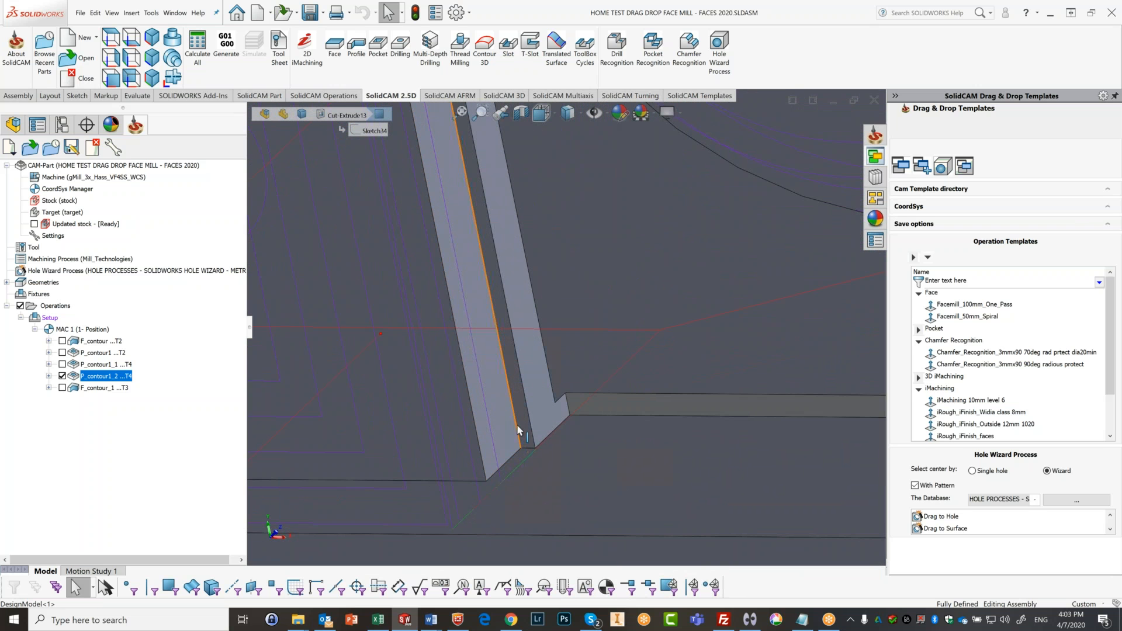
click(521, 412)
scroll(505, 445, up, 10)
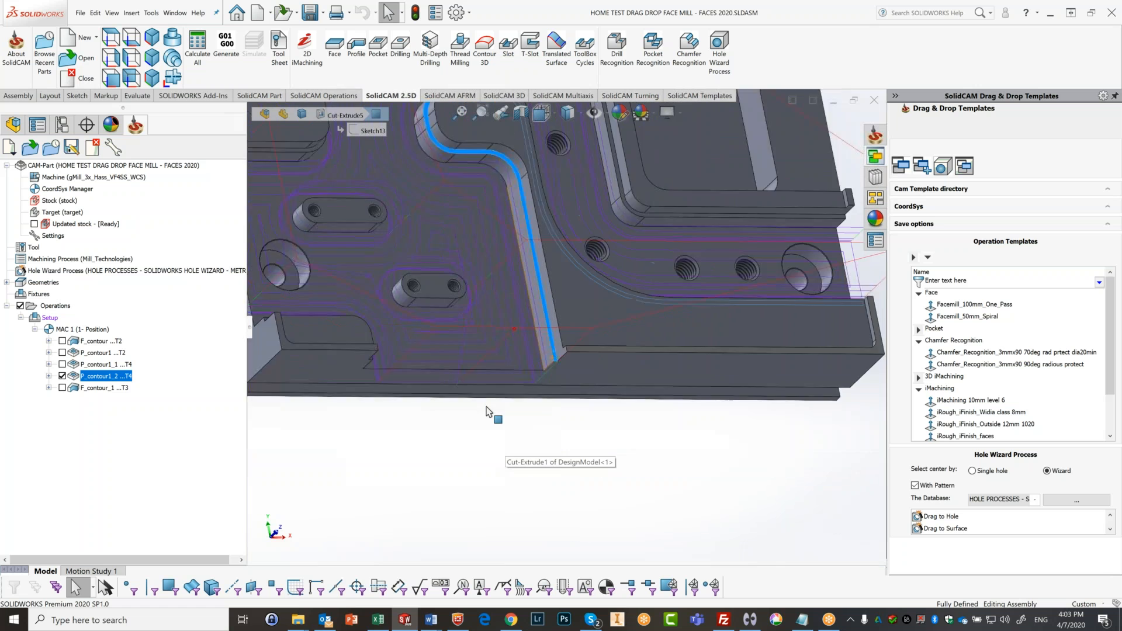
middle_drag(629, 437, 596, 393)
scroll(596, 390, up, 3)
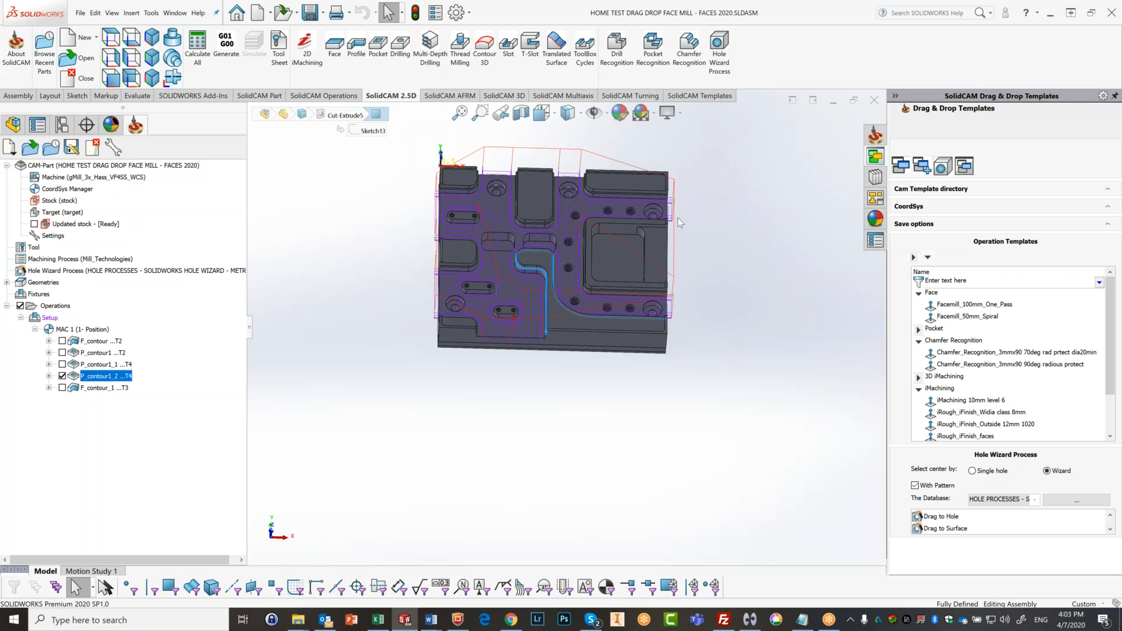
scroll(485, 305, down, 5)
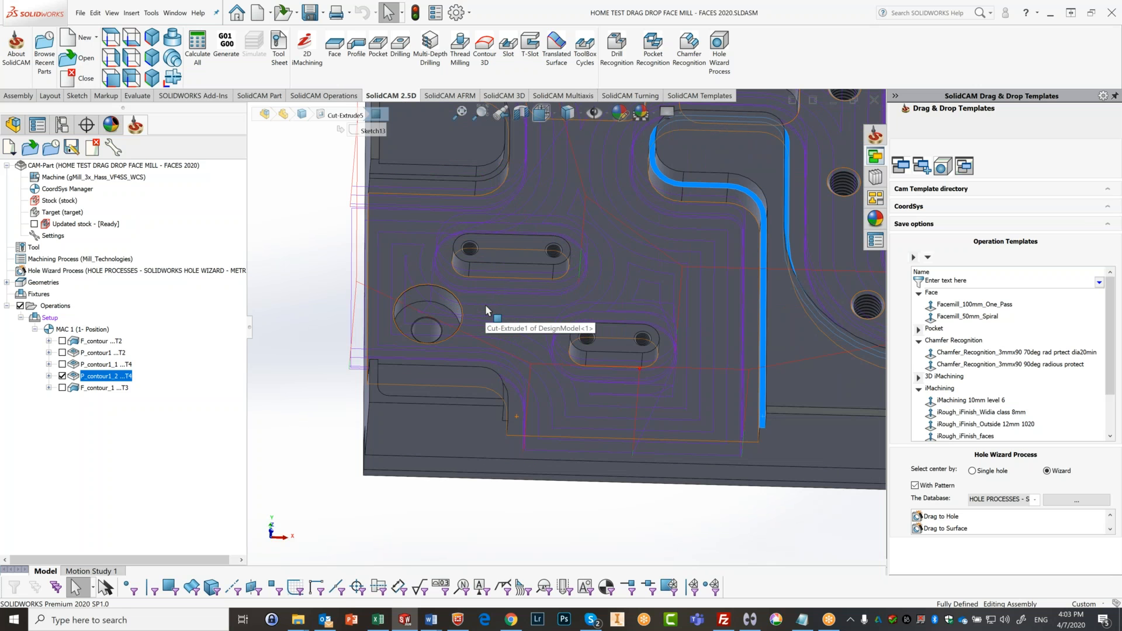
scroll(486, 306, up, 6)
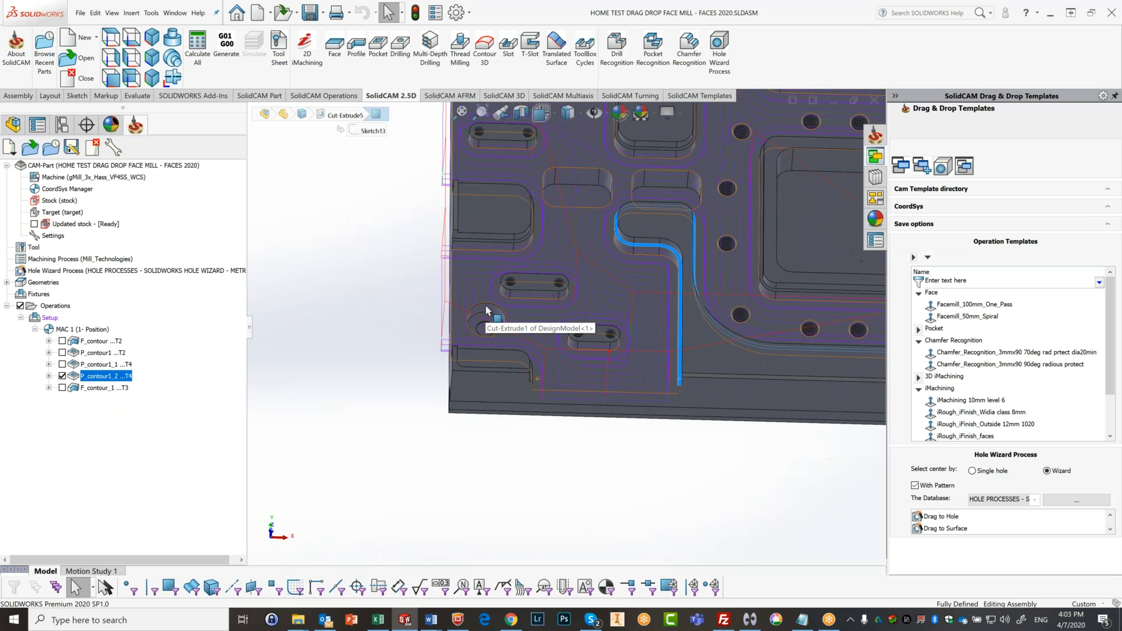
middle_drag(625, 327, 775, 152)
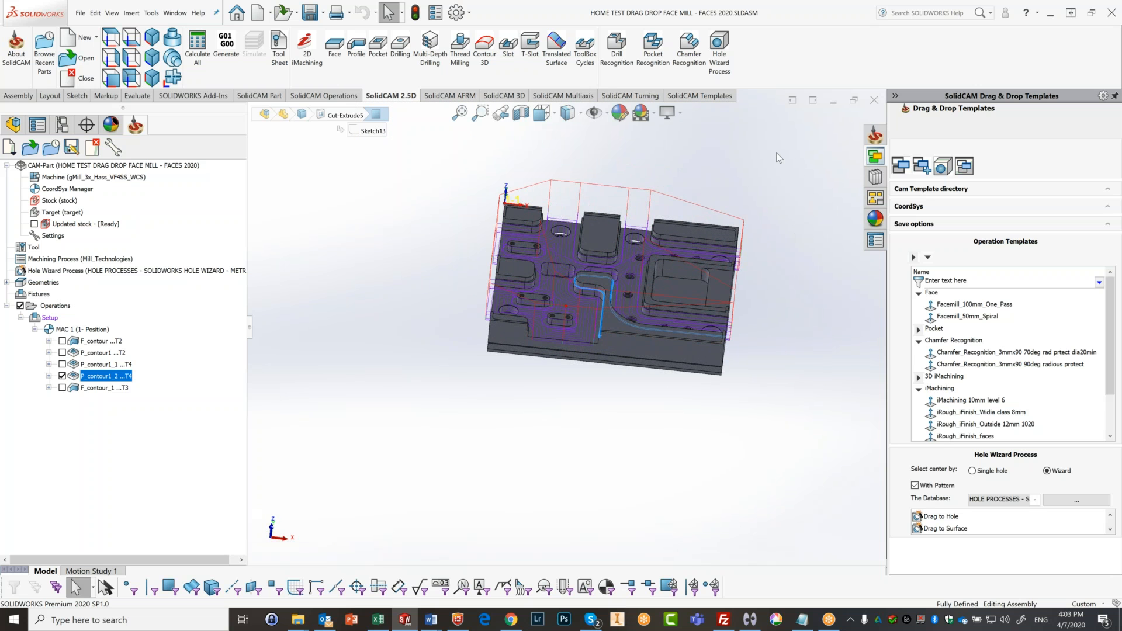